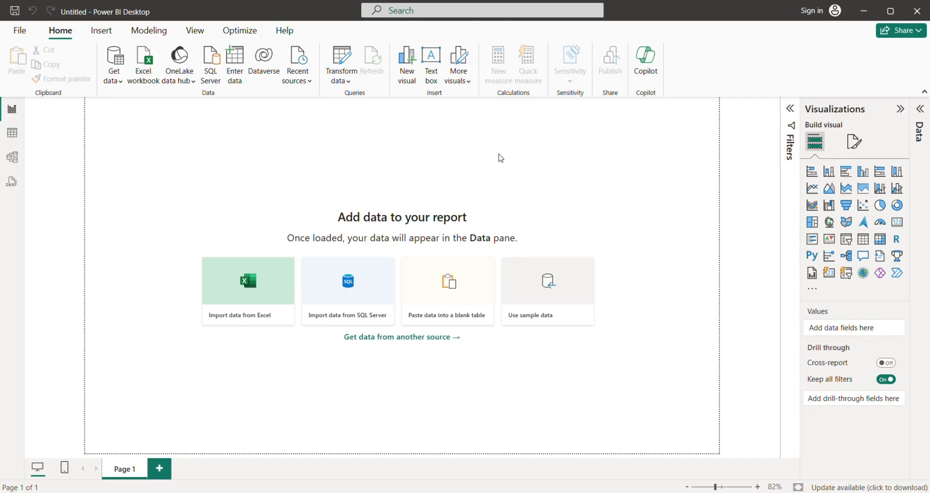
Open the web_analytics_data Excel workbook from the Downloads folder and select its web_analytics_data sheet for import
{"action": "left_click", "coordinate": [225, 301]}
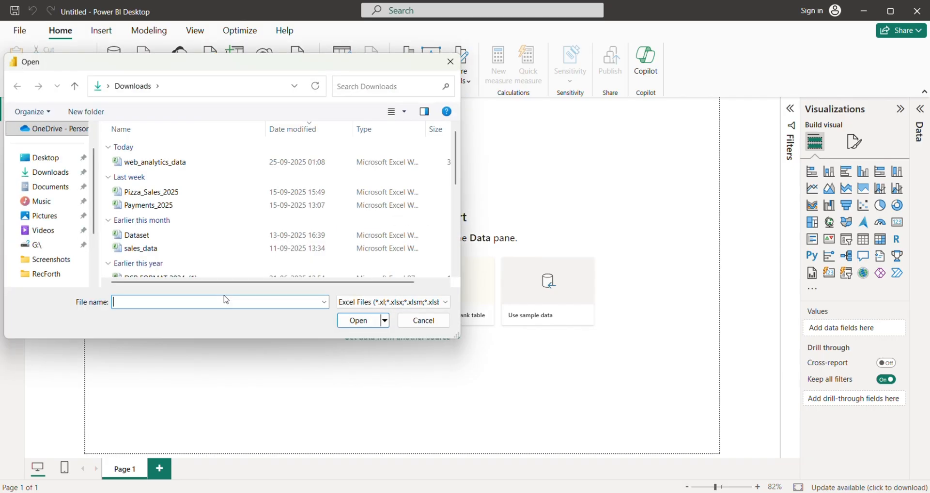
{"action": "left_click", "coordinate": [198, 164]}
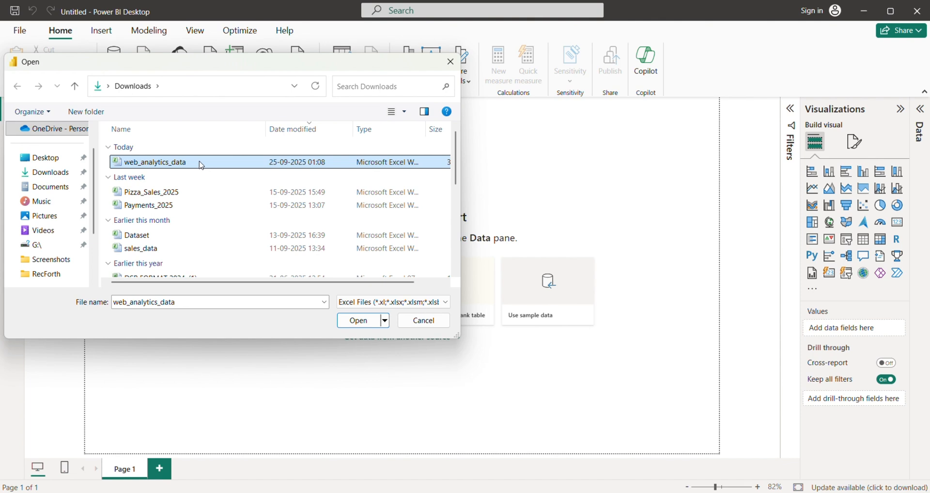
{"action": "left_click", "coordinate": [369, 323]}
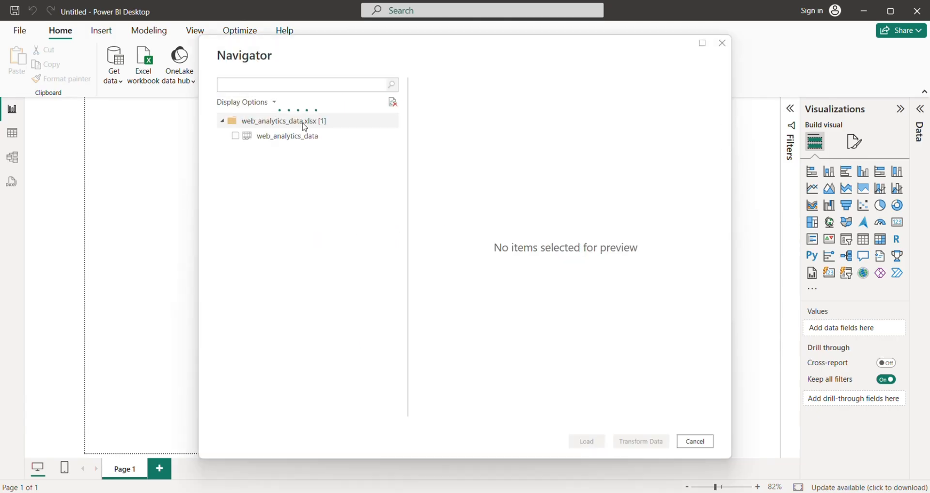
{"action": "left_click", "coordinate": [235, 136]}
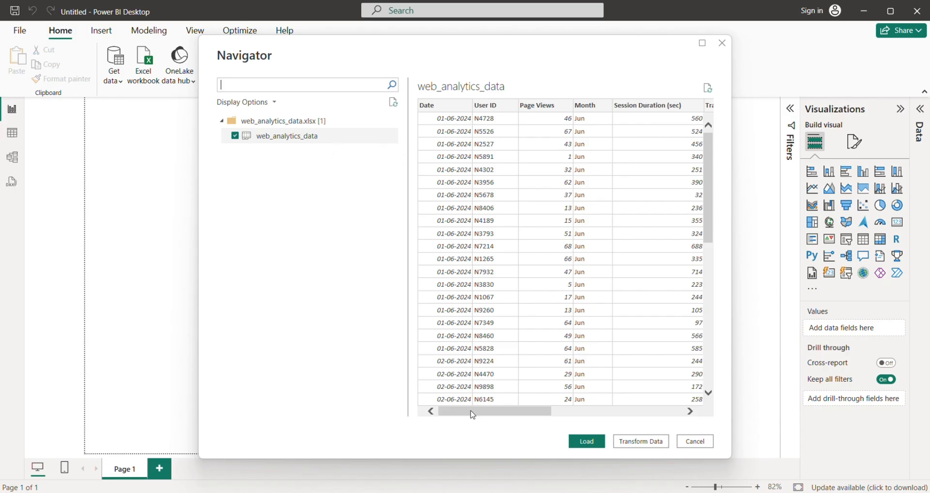
Examine all columns of the web_analytics_data preview, from Date and User ID through to Bounce Rate and Conversion
{"action": "left_click_drag", "start_coordinate": [470, 411], "coordinate": [470, 411]}
{"action": "left_click_drag", "start_coordinate": [521, 413], "coordinate": [666, 417]}
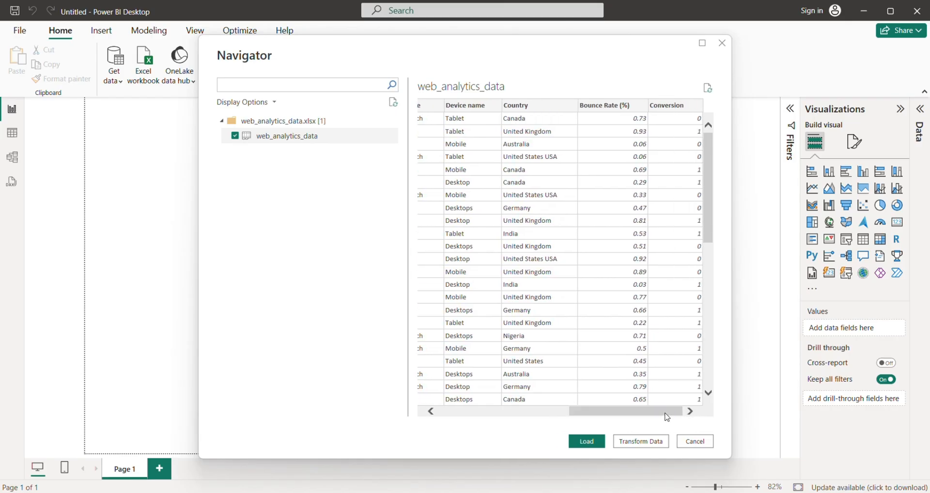
{"action": "left_click_drag", "start_coordinate": [666, 417], "coordinate": [518, 421]}
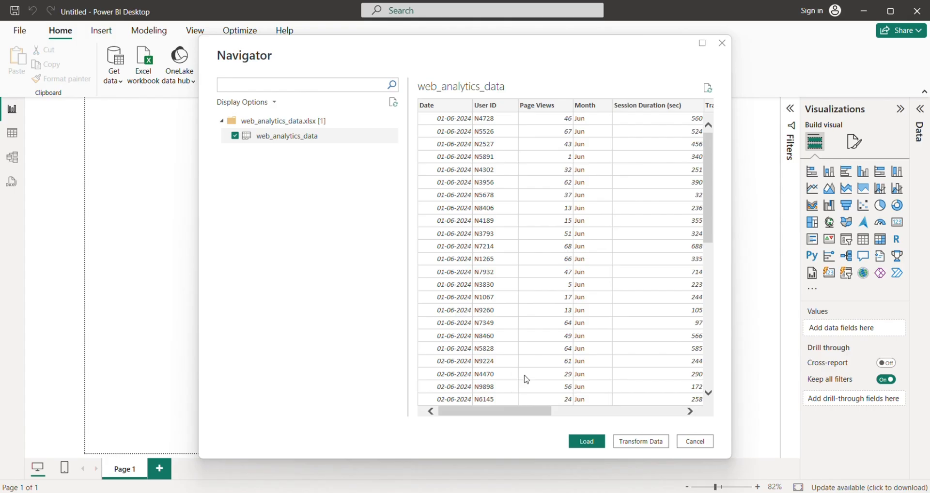
{"action": "left_click_drag", "start_coordinate": [524, 410], "coordinate": [596, 413]}
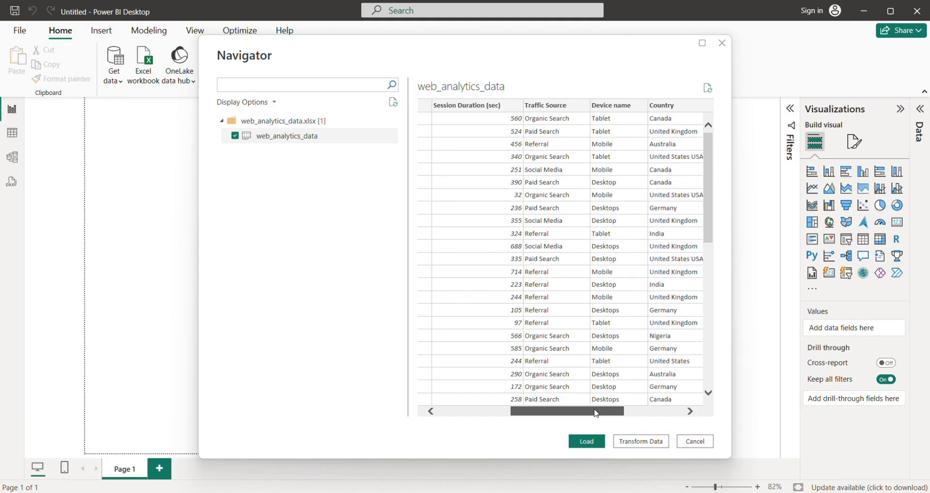
{"action": "left_click_drag", "start_coordinate": [596, 413], "coordinate": [596, 414]}
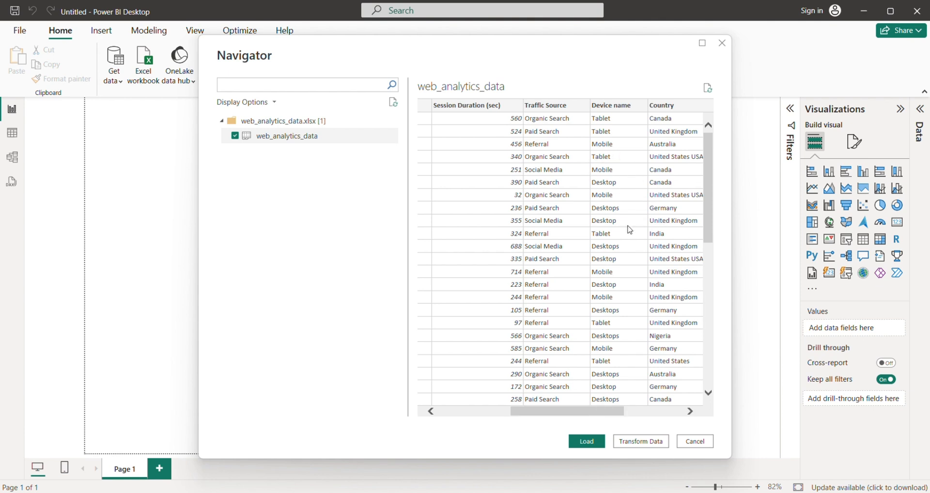
{"action": "left_click_drag", "start_coordinate": [603, 410], "coordinate": [628, 411]}
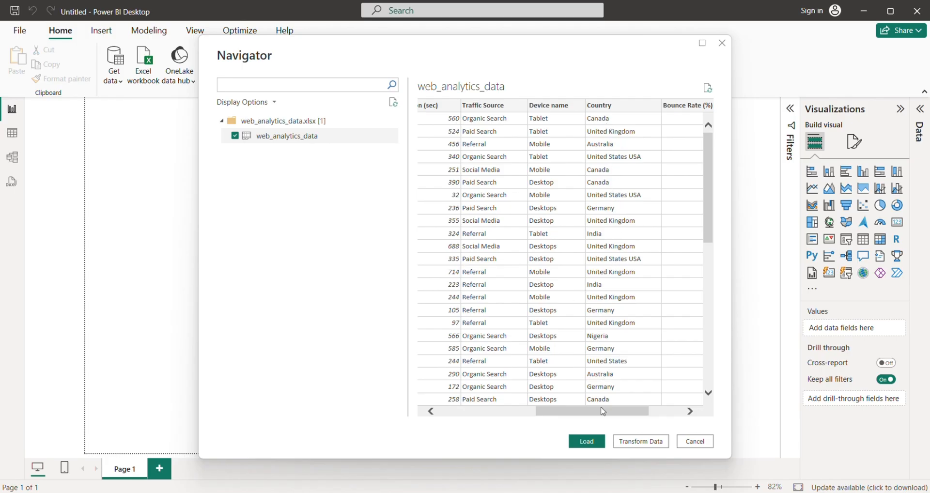
{"action": "left_click_drag", "start_coordinate": [602, 412], "coordinate": [621, 412]}
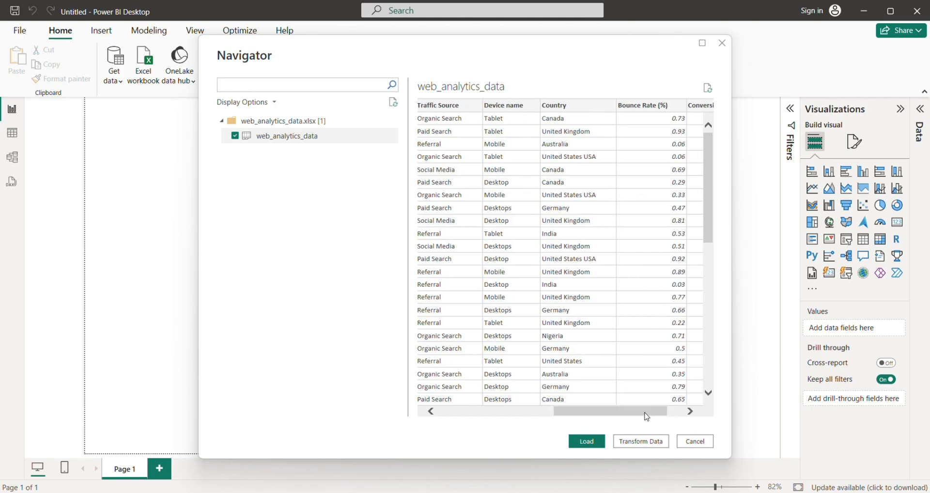
{"action": "left_click_drag", "start_coordinate": [646, 414], "coordinate": [492, 415]}
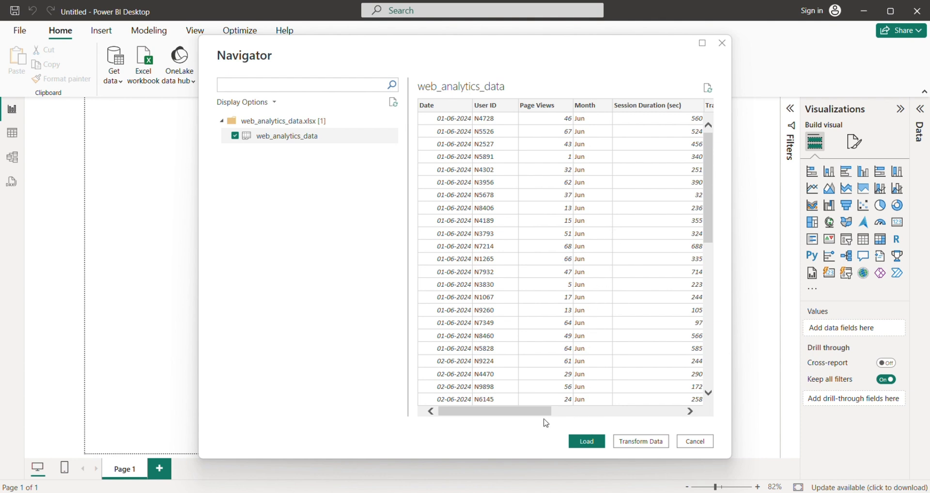
{"action": "left_click_drag", "start_coordinate": [536, 412], "coordinate": [686, 406]}
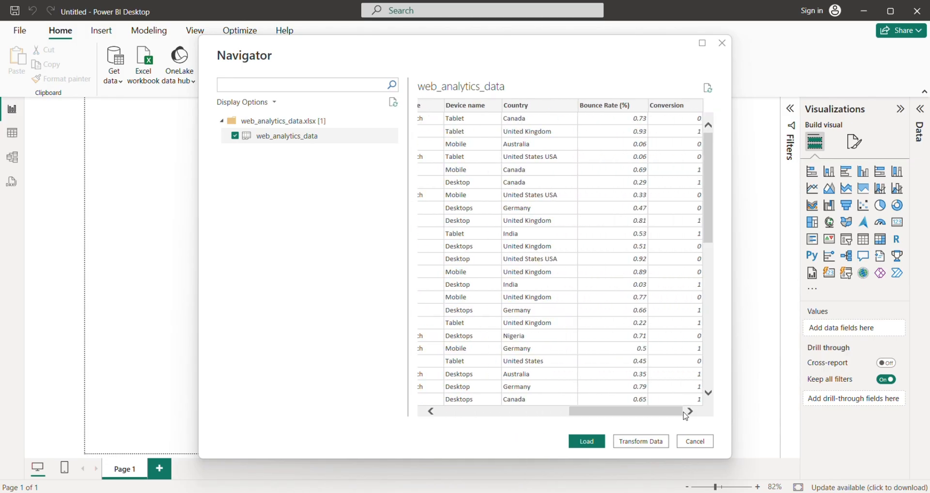
Load the web_analytics_data sheet into the report and look through the table, model and DAX query views before returning to the report view
{"action": "left_click", "coordinate": [587, 443]}
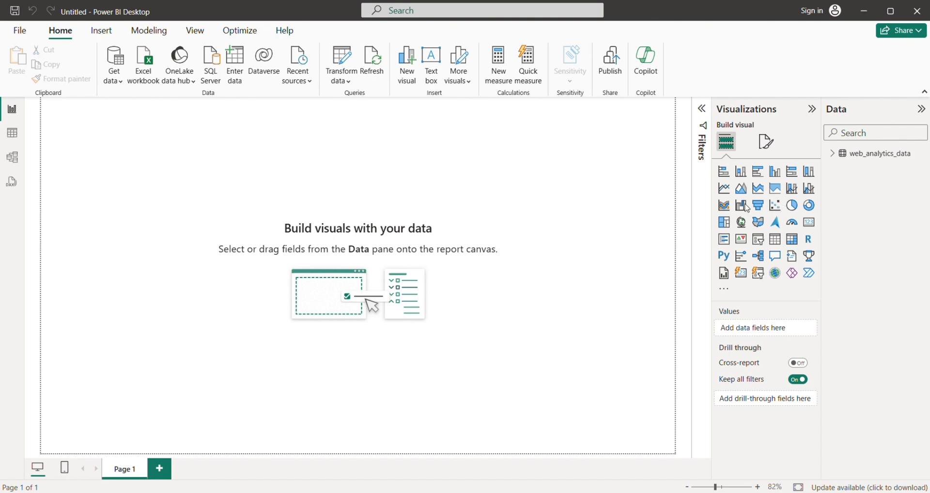
{"action": "left_click", "coordinate": [8, 144]}
{"action": "left_click", "coordinate": [8, 169]}
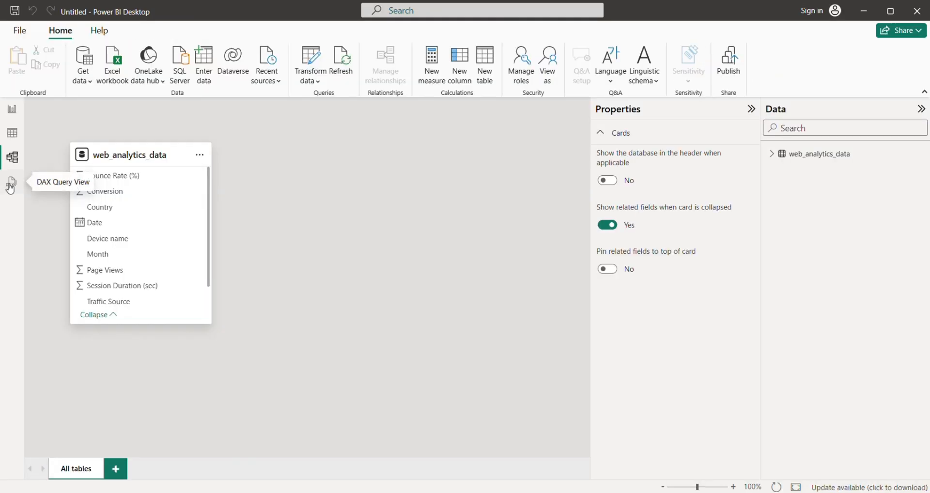
{"action": "left_click", "coordinate": [10, 184]}
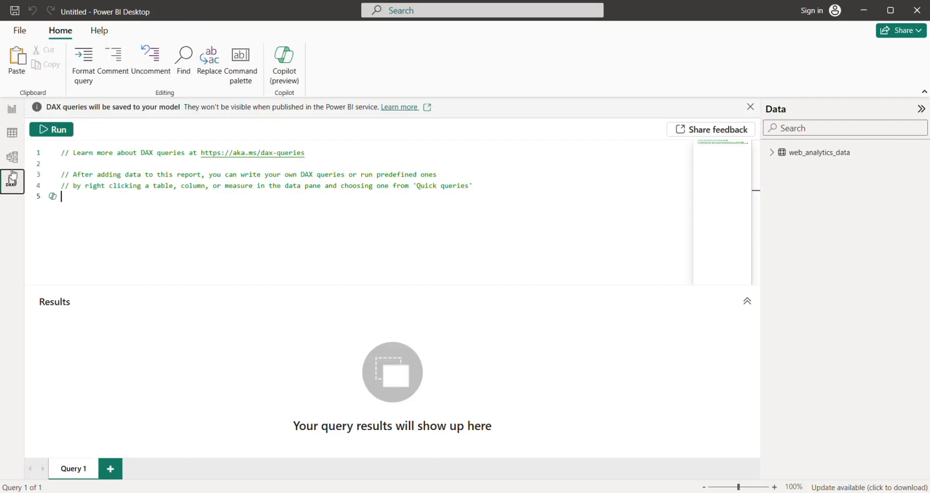
{"action": "left_click", "coordinate": [16, 114]}
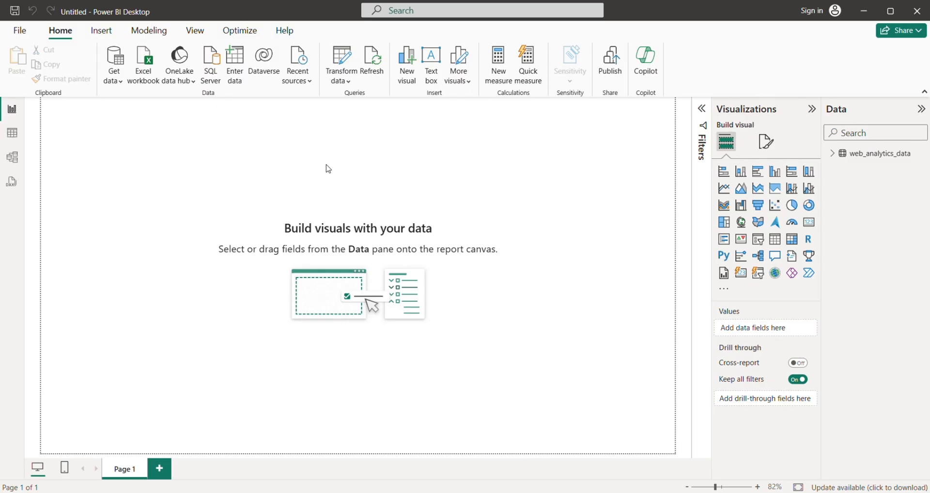
Open the loaded data for transformation in the Power Query Editor and select the User ID column
{"action": "left_click", "coordinate": [341, 79]}
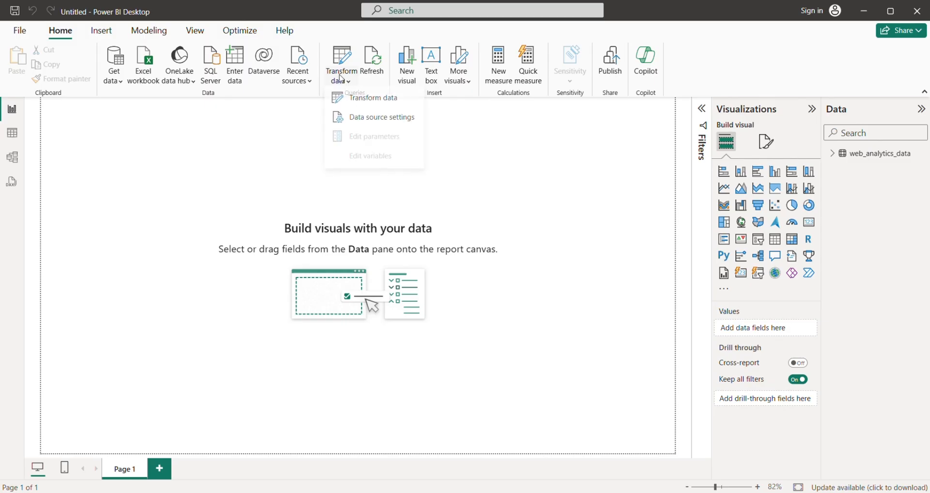
{"action": "left_click", "coordinate": [380, 102]}
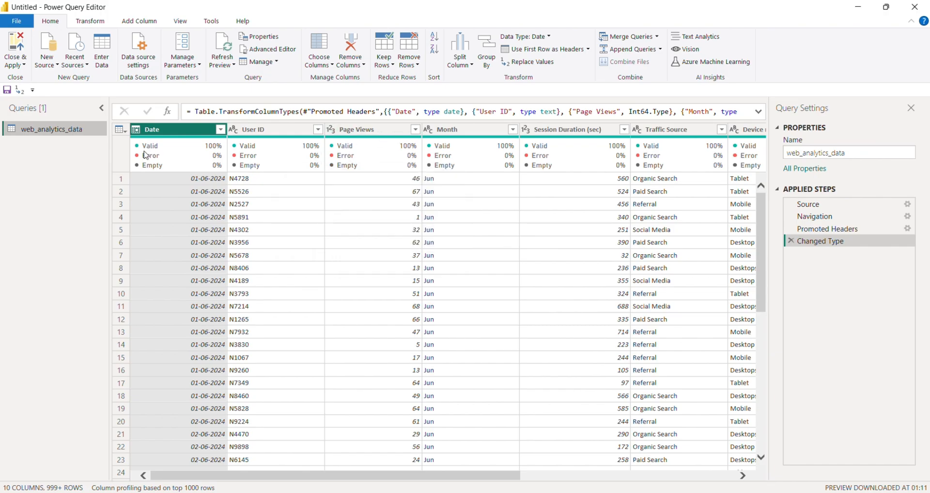
{"action": "left_click", "coordinate": [286, 134], "text": "ctrl"}
{"action": "left_click", "coordinate": [286, 134]}
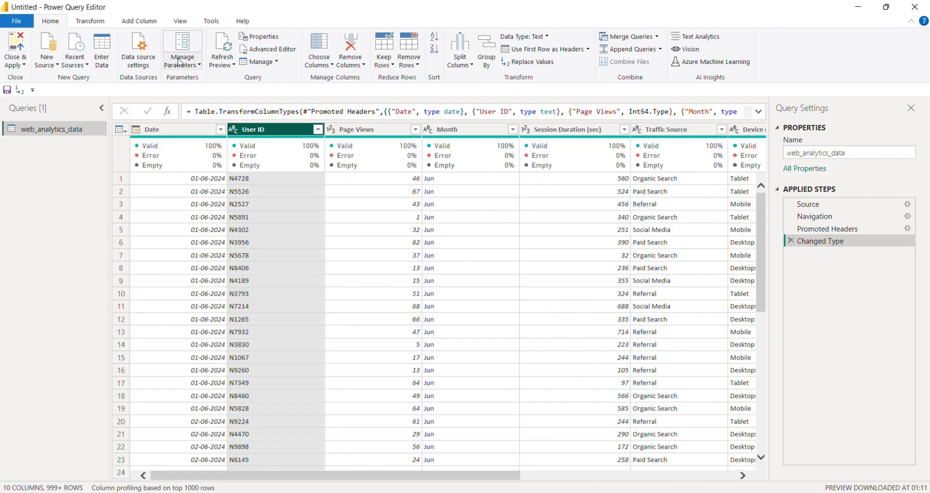
Find the data preview's column quality option and check the valid, error and empty percentages of the columns
{"action": "left_click", "coordinate": [211, 22]}
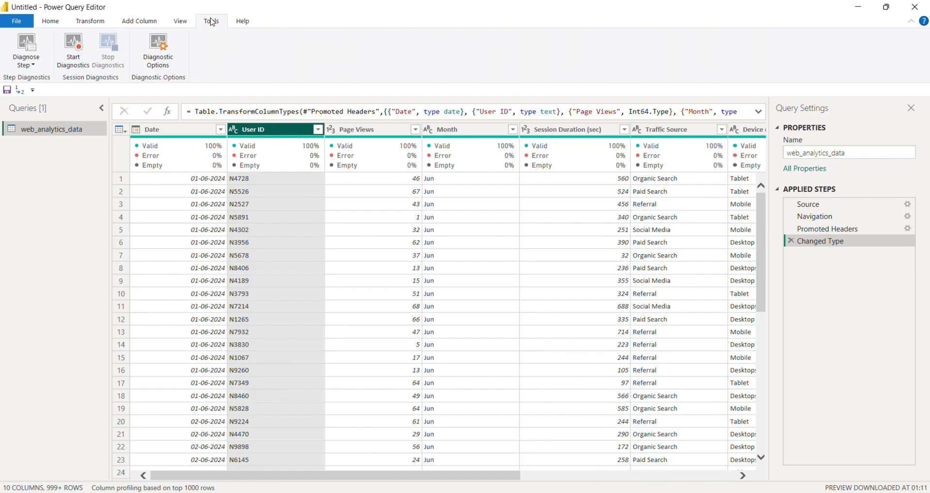
{"action": "left_click", "coordinate": [142, 23]}
{"action": "left_click", "coordinate": [84, 27]}
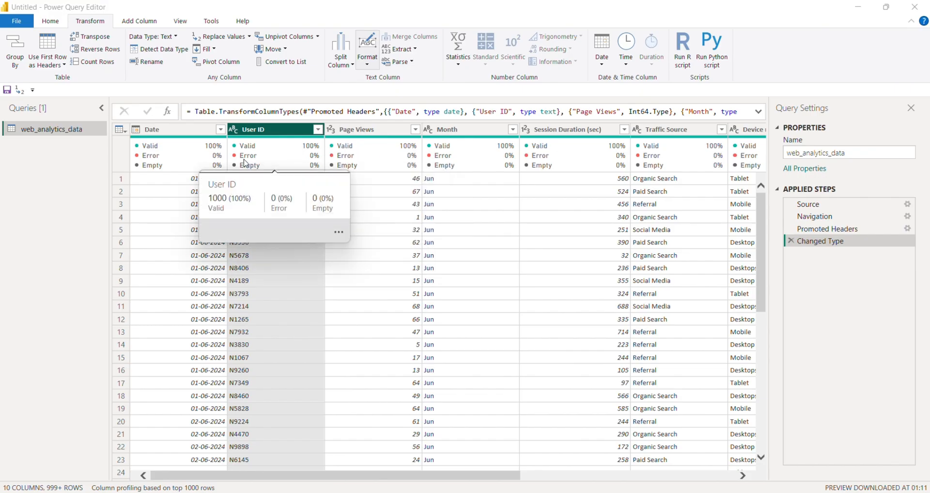
{"action": "mouse_move", "coordinate": [286, 154]}
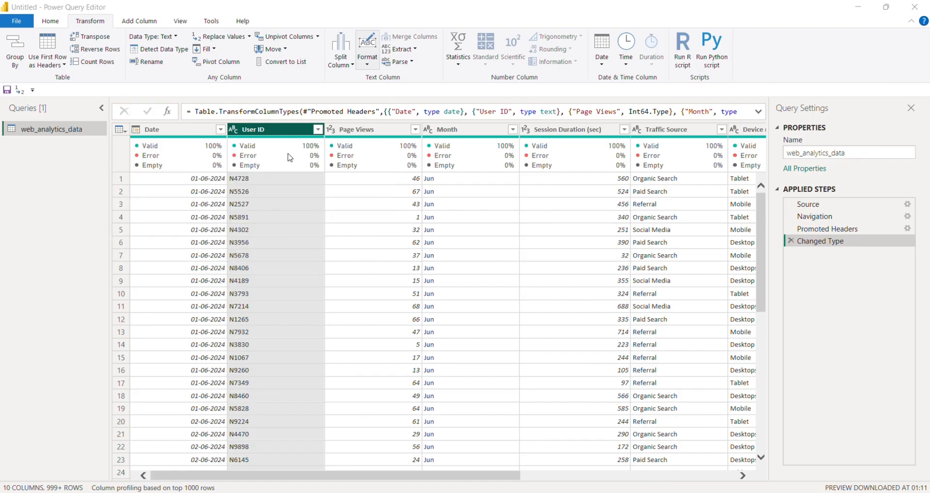
{"action": "left_click", "coordinate": [179, 21]}
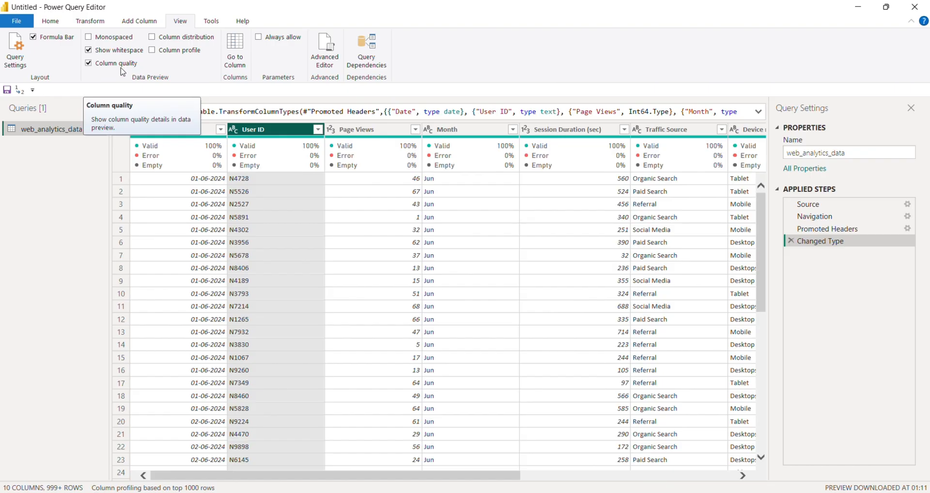
{"action": "left_click", "coordinate": [89, 64]}
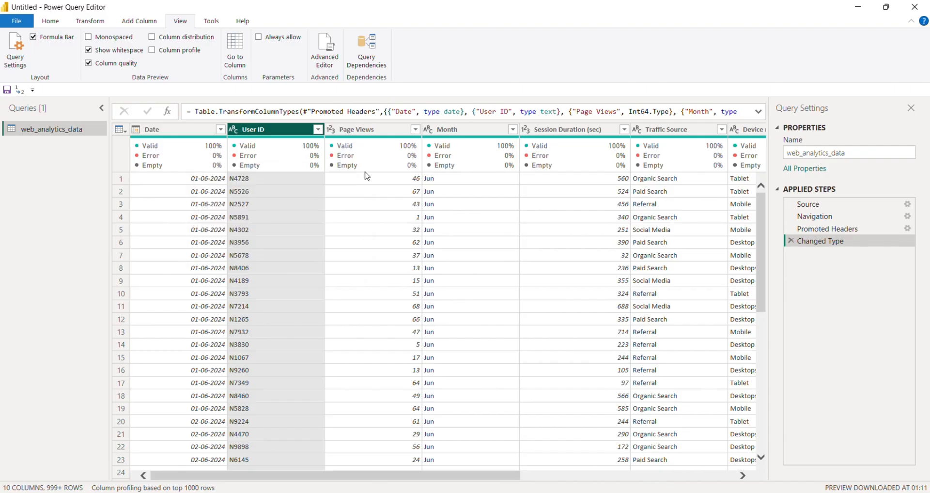
Remove the Month column from the web_analytics_data query
{"action": "left_click", "coordinate": [372, 133]}
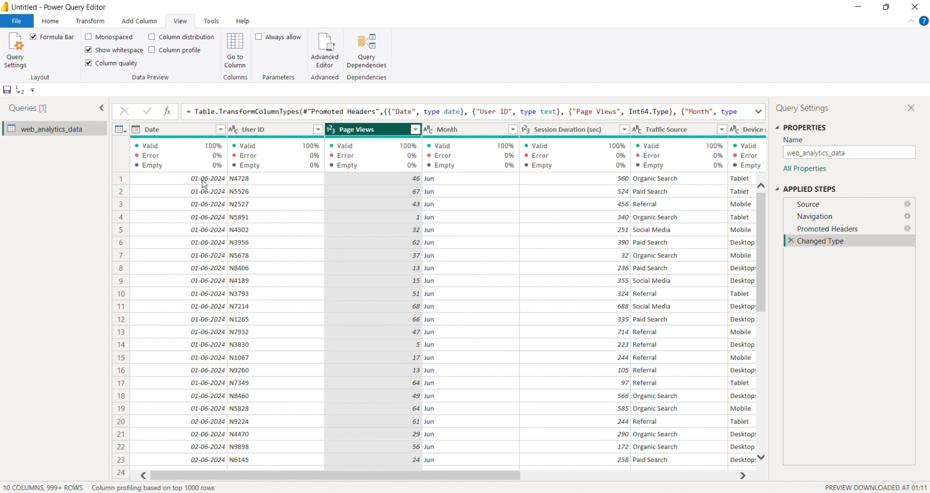
{"action": "left_click", "coordinate": [458, 128]}
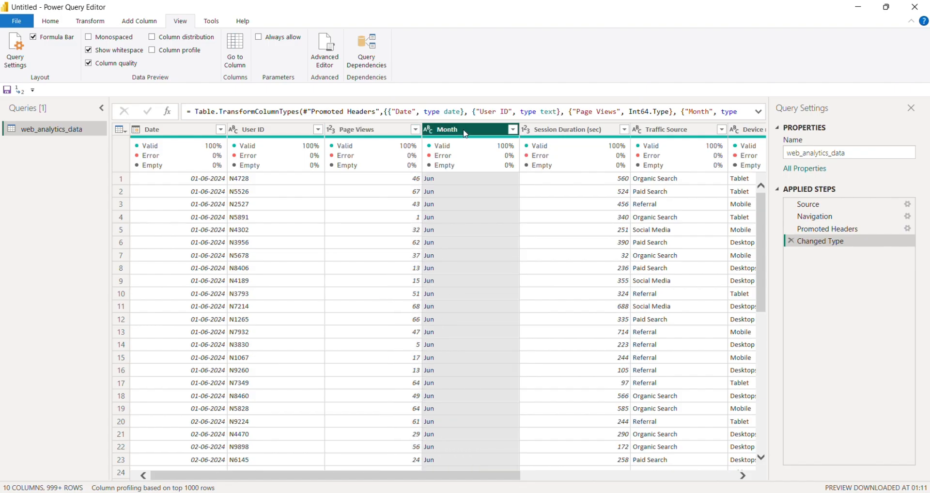
{"action": "mouse_move", "coordinate": [475, 148]}
{"action": "right_click", "coordinate": [469, 132]}
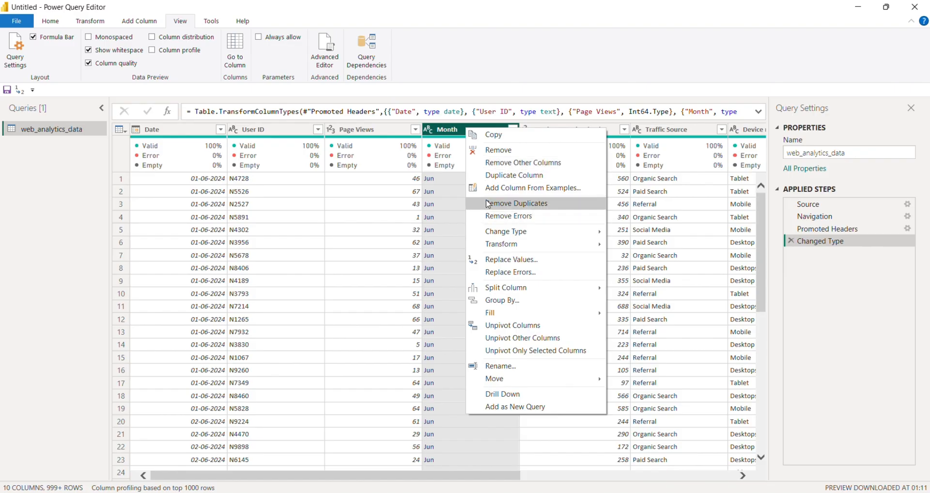
{"action": "left_click", "coordinate": [500, 151]}
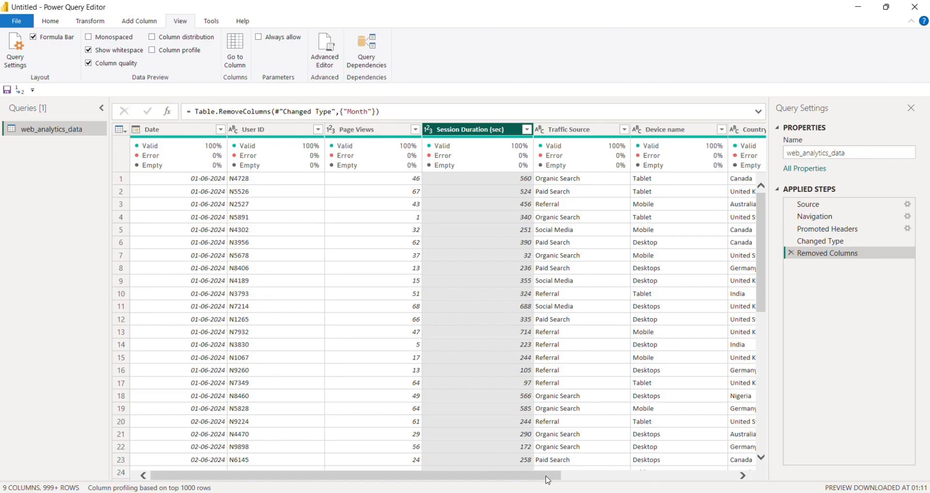
Check the distinct values in the Device name column's filter list and apply the filter with all values selected
{"action": "left_click_drag", "start_coordinate": [546, 482], "coordinate": [632, 484]}
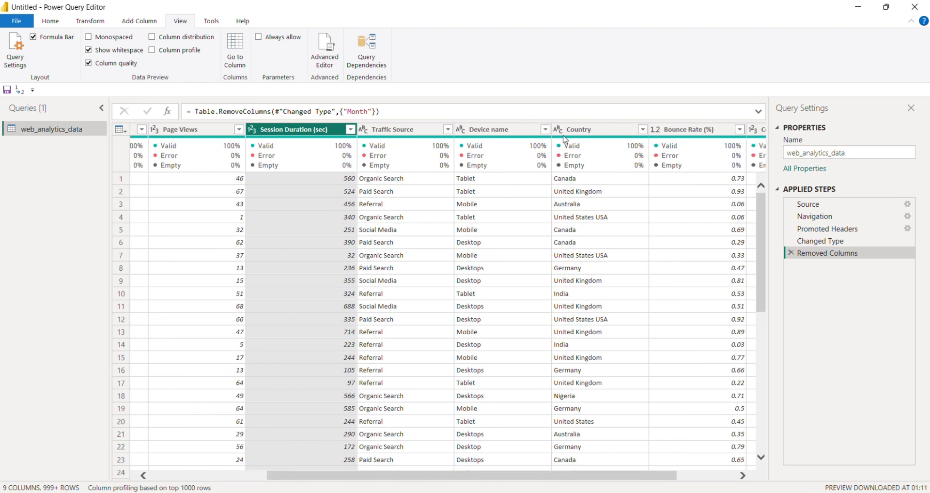
{"action": "left_click", "coordinate": [545, 133]}
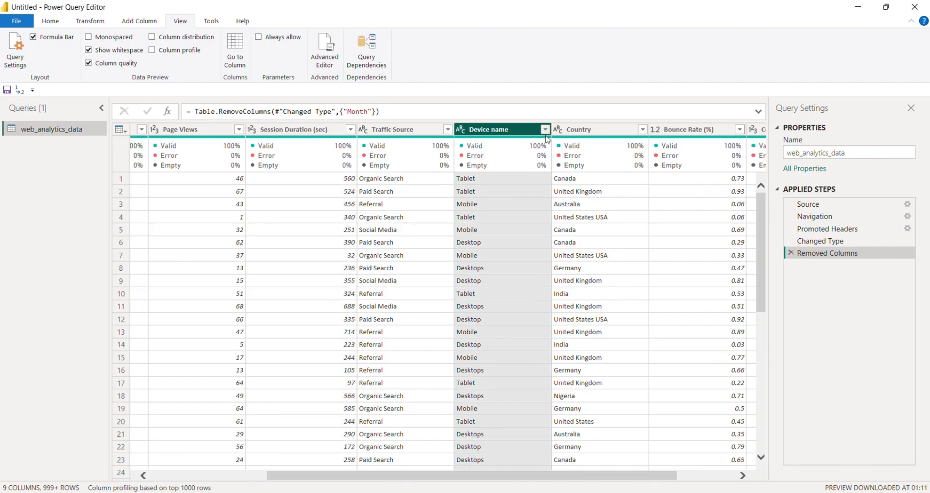
{"action": "left_click", "coordinate": [546, 131]}
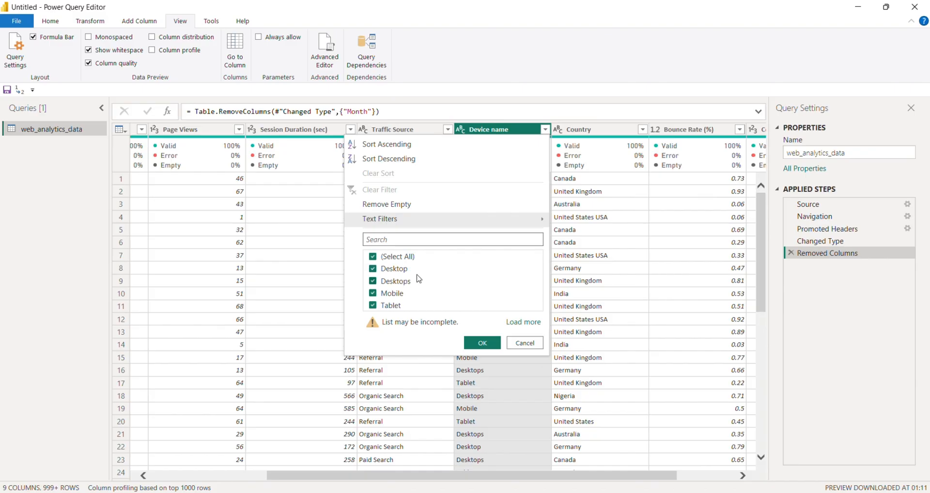
{"action": "left_click", "coordinate": [484, 347]}
Replace the value "Desktops" with "Desktop" in the Device name column, without matching entire cell contents
{"action": "scroll", "coordinate": [467, 243], "scroll_direction": "down", "scroll_amount": 2}
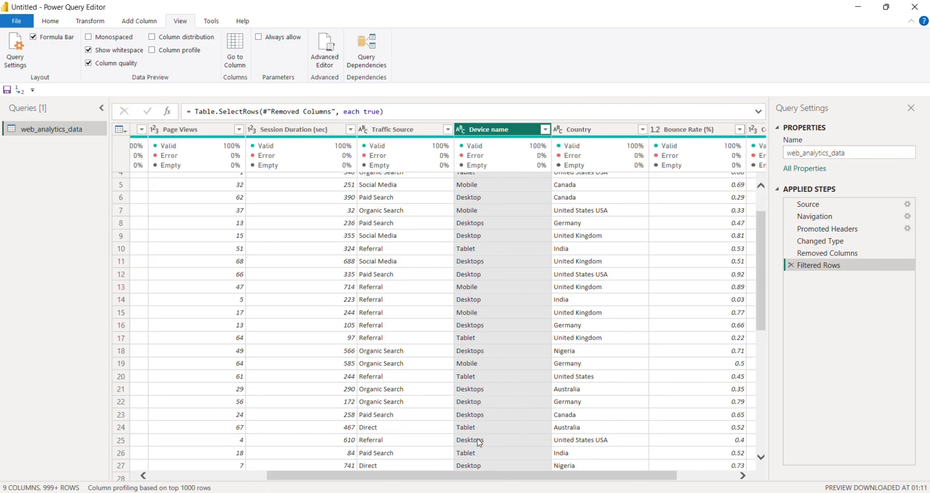
{"action": "scroll", "coordinate": [477, 440], "scroll_direction": "up", "scroll_amount": 2}
{"action": "right_click", "coordinate": [498, 272]}
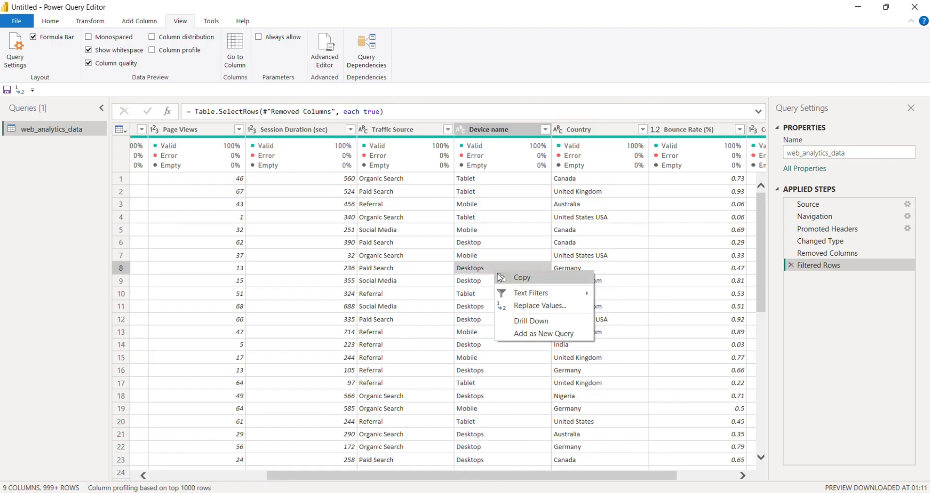
{"action": "left_click", "coordinate": [524, 308]}
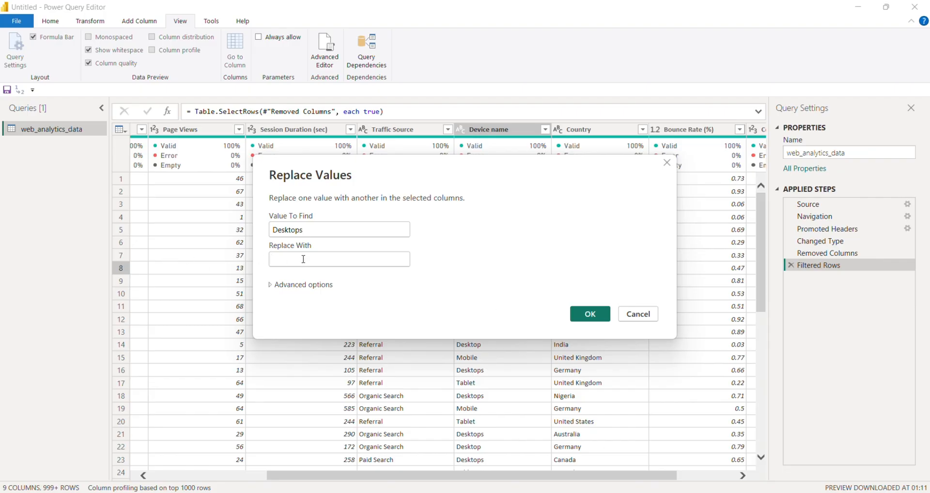
{"action": "left_click", "coordinate": [303, 258]}
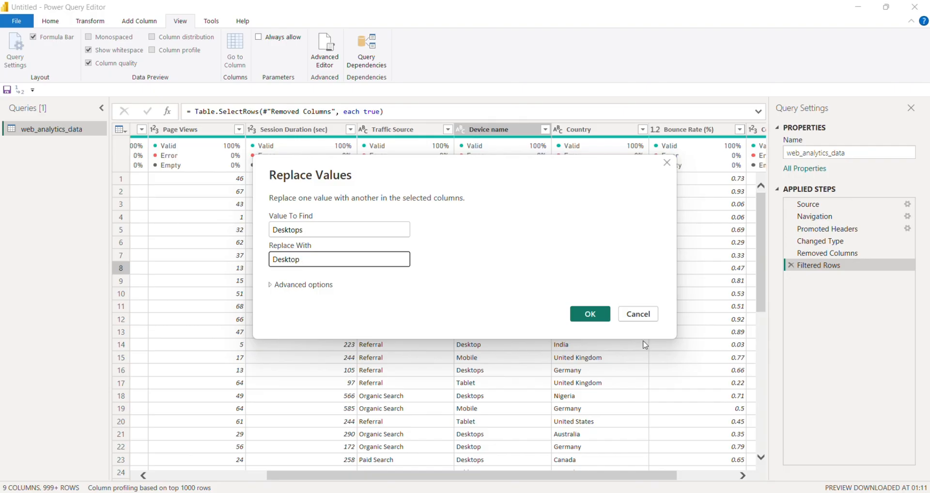
{"action": "left_click", "coordinate": [273, 286]}
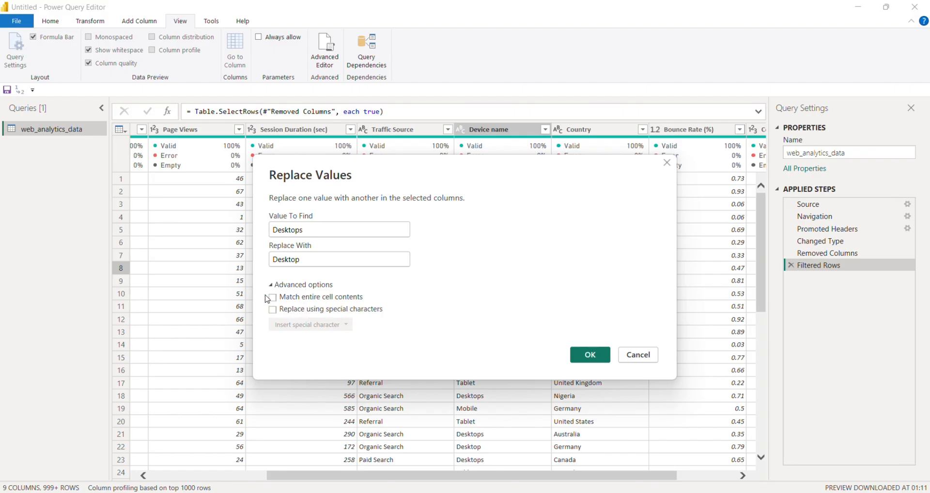
{"action": "left_click", "coordinate": [580, 357]}
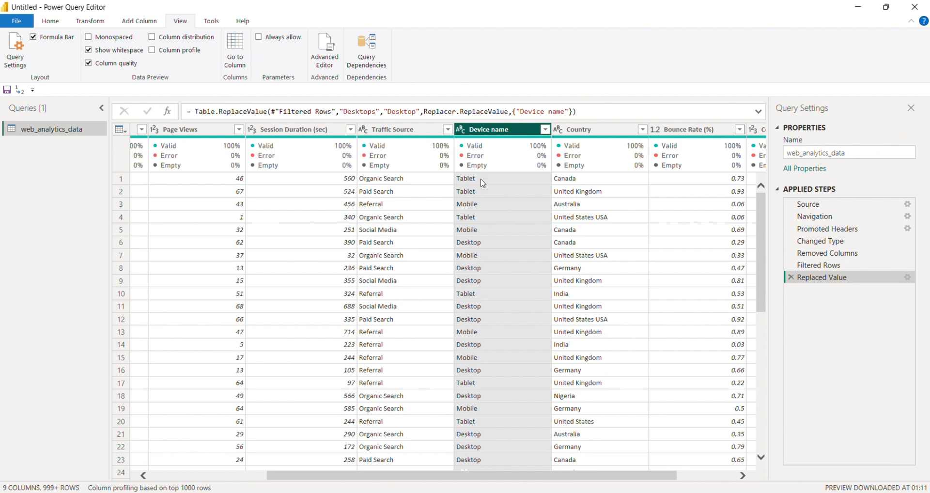
Check the distinct values in the Device name column's filter list and delete the redundant Filtered Rows1 step
{"action": "left_click", "coordinate": [546, 130]}
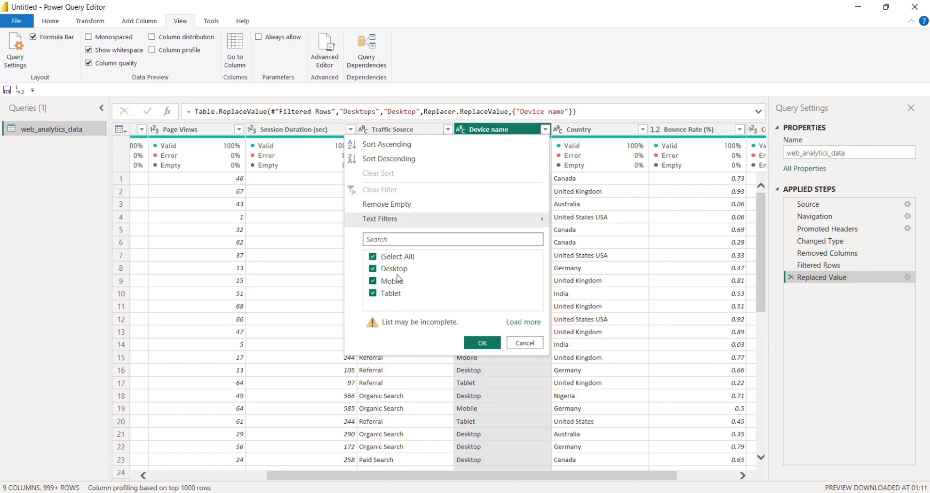
{"action": "left_click", "coordinate": [474, 343]}
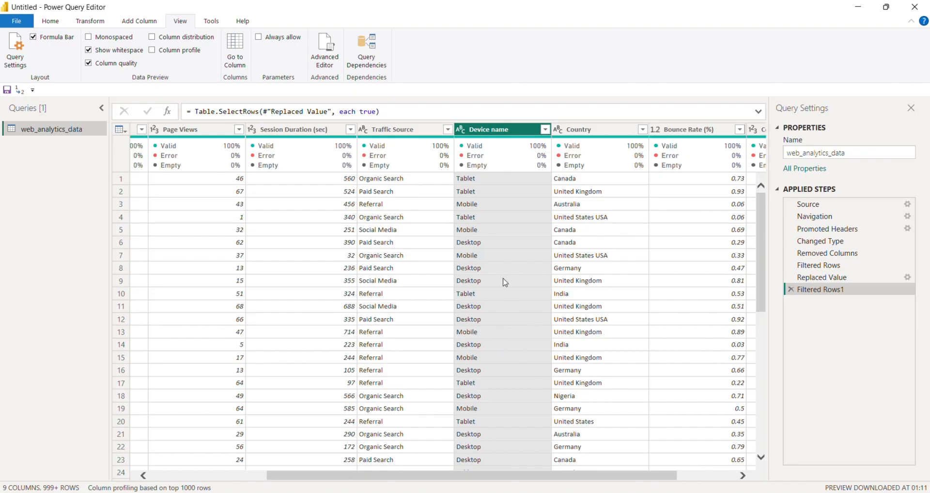
{"action": "left_click", "coordinate": [791, 289]}
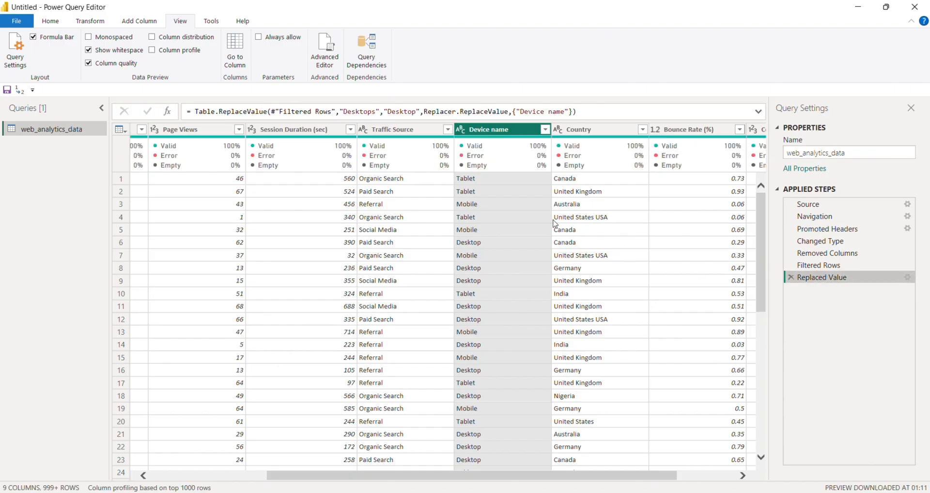
{"action": "left_click", "coordinate": [545, 129]}
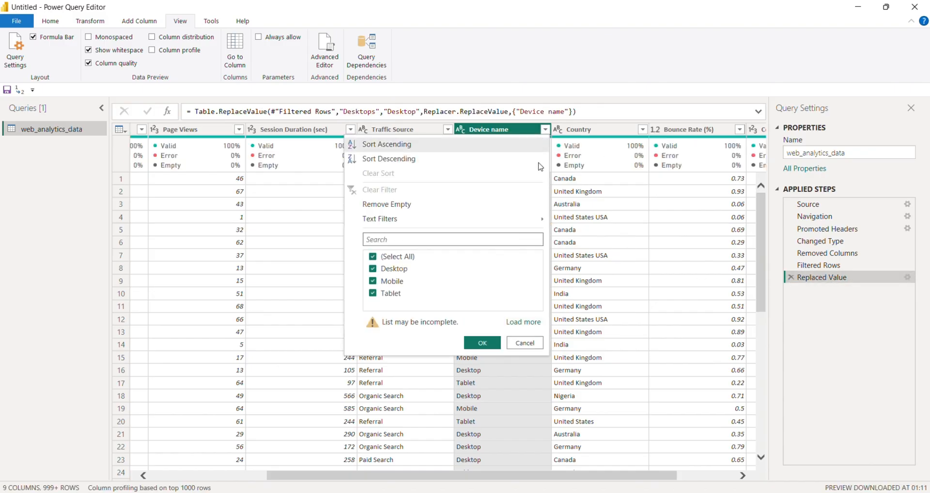
{"action": "left_click", "coordinate": [592, 268]}
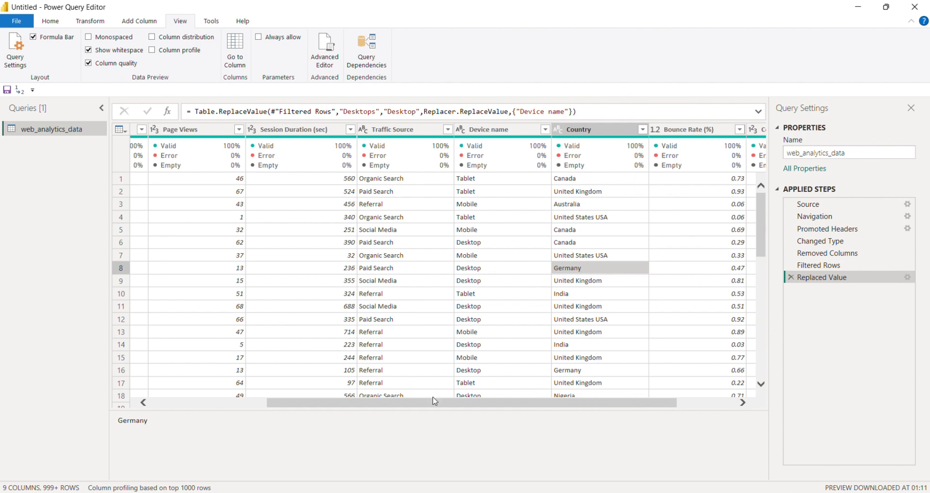
{"action": "left_click", "coordinate": [515, 130]}
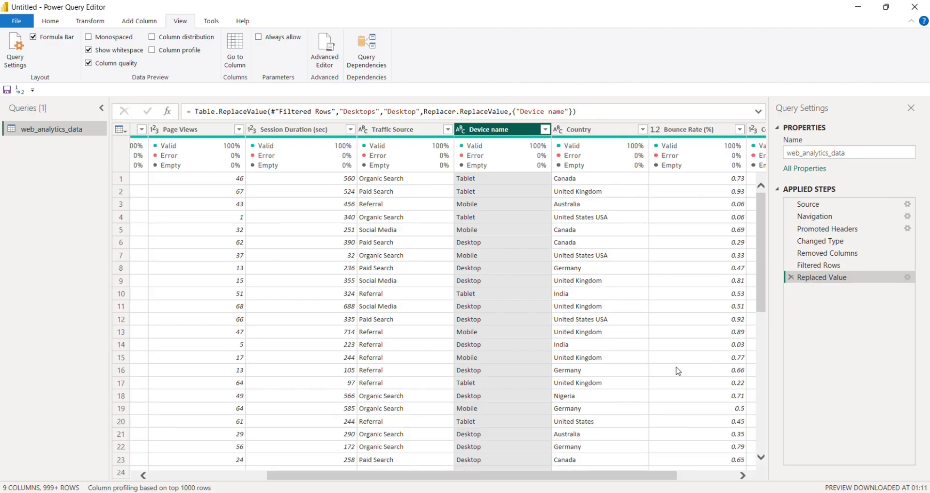
Delete the Replaced Value step and recheck the distinct values in the Device name column's filter list
{"action": "left_click", "coordinate": [789, 278]}
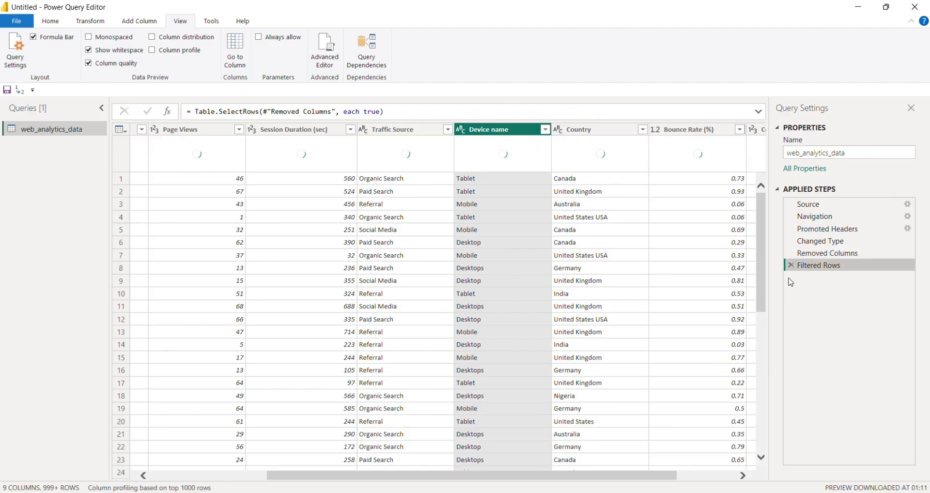
{"action": "left_click", "coordinate": [545, 129]}
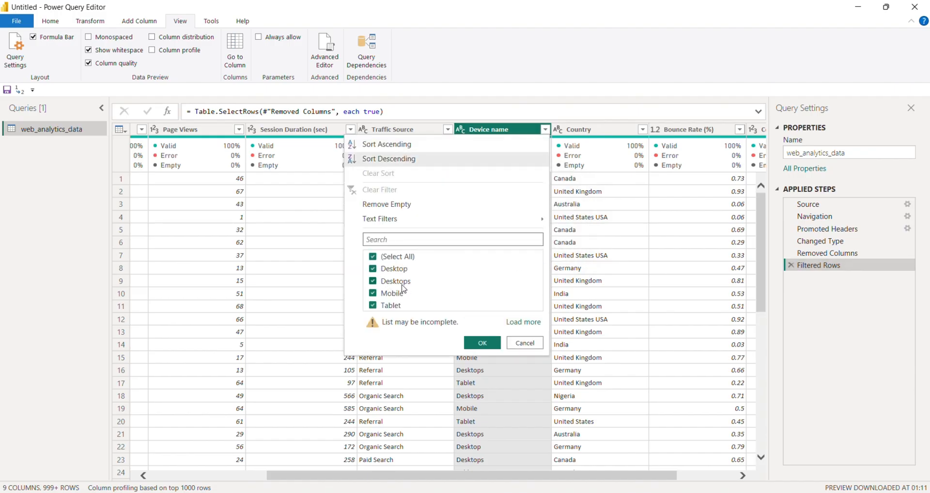
{"action": "left_click", "coordinate": [525, 344]}
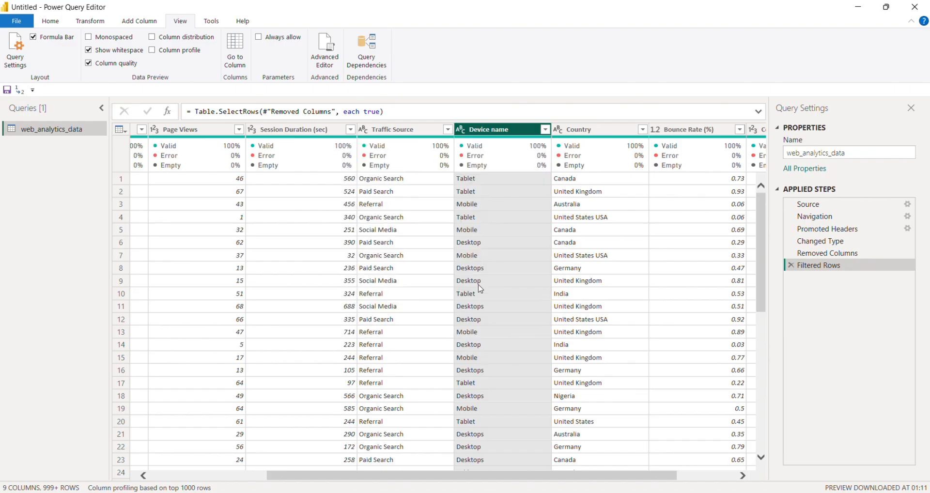
Replace "Desktops" with "Desktop" in the Device name column, matching entire cell contents
{"action": "left_click", "coordinate": [483, 271]}
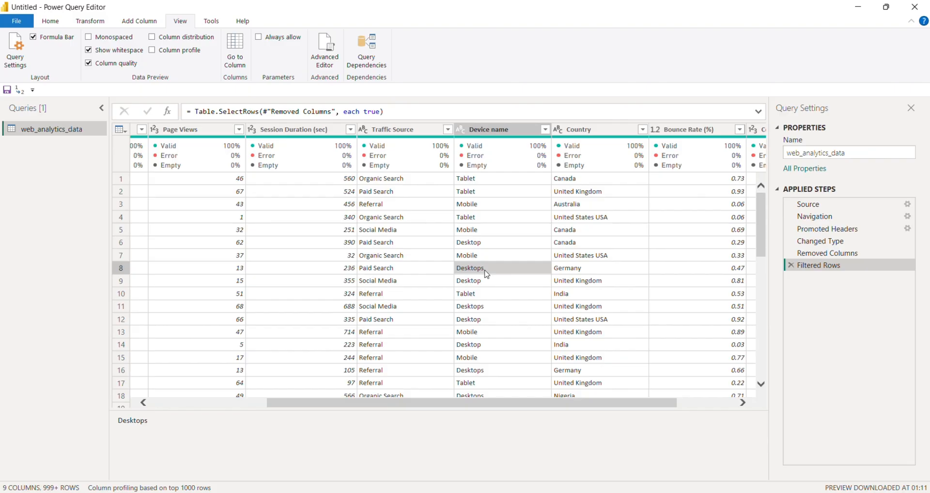
{"action": "right_click", "coordinate": [484, 271]}
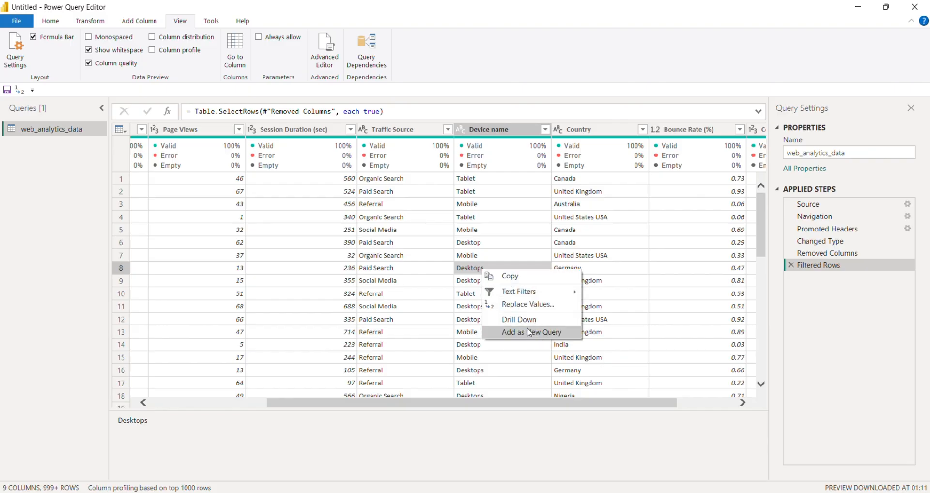
{"action": "left_click", "coordinate": [525, 305]}
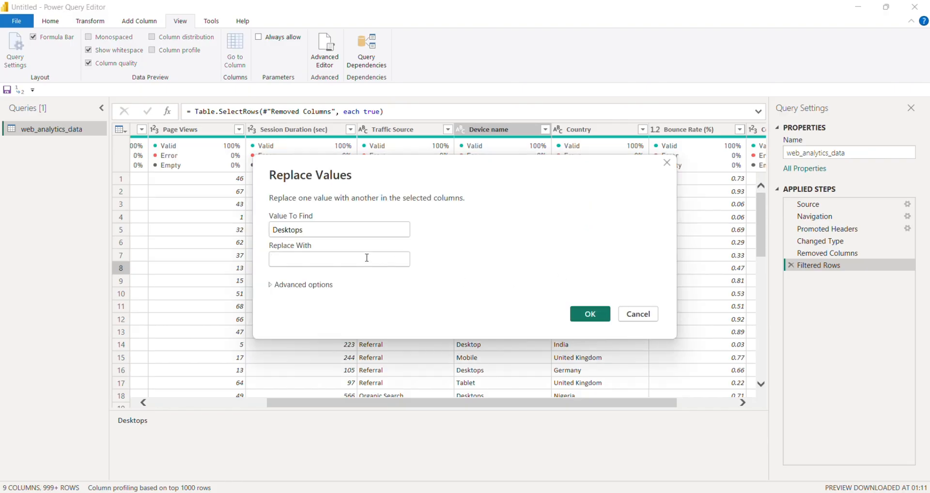
{"action": "type", "text": "Desktop"}
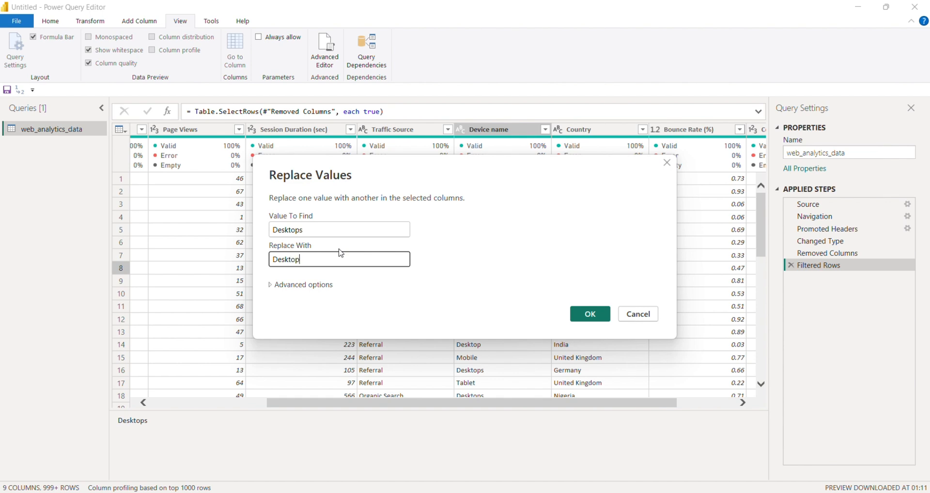
{"action": "left_click", "coordinate": [274, 285]}
{"action": "left_click", "coordinate": [273, 298]}
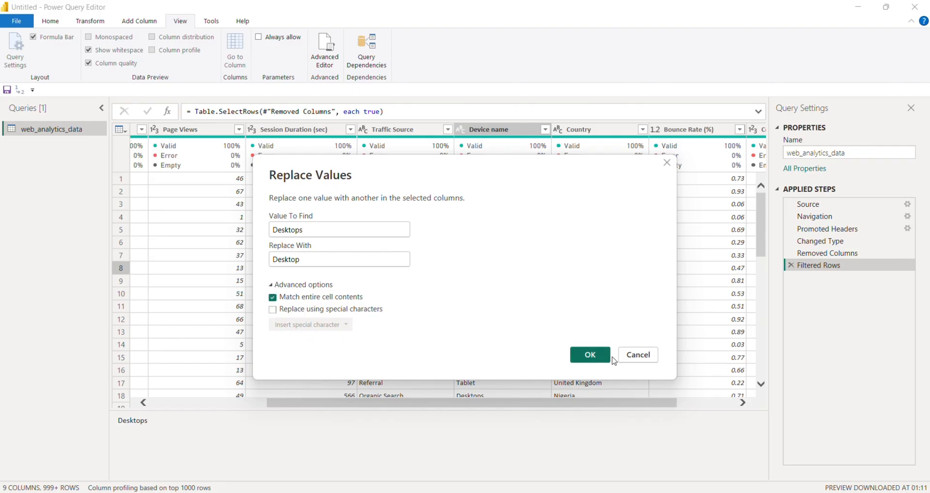
{"action": "left_click", "coordinate": [610, 358]}
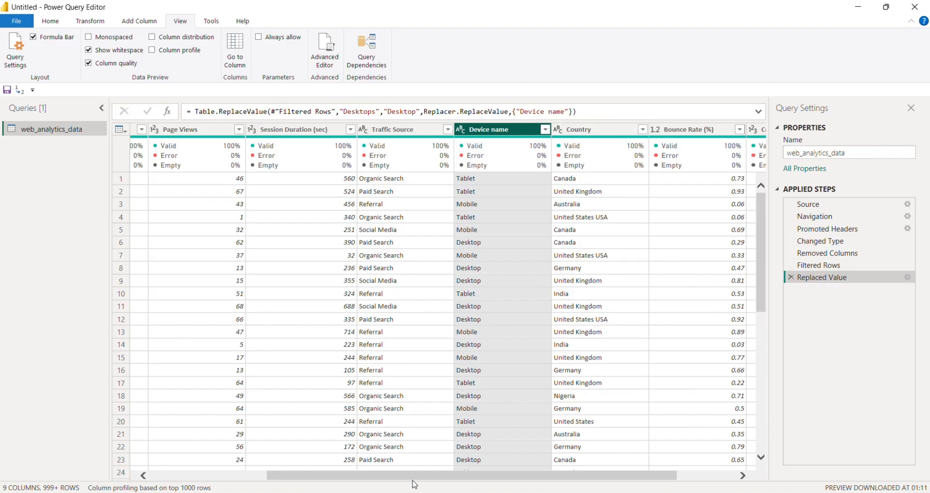
Check the distinct values in the Country column's filter list for inconsistent names
{"action": "left_click_drag", "start_coordinate": [415, 477], "coordinate": [292, 480]}
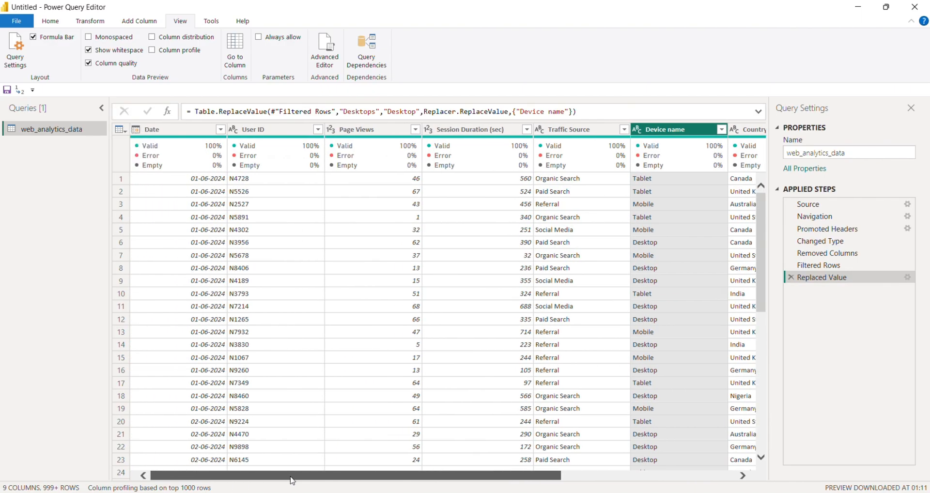
{"action": "left_click_drag", "start_coordinate": [231, 472], "coordinate": [389, 479]}
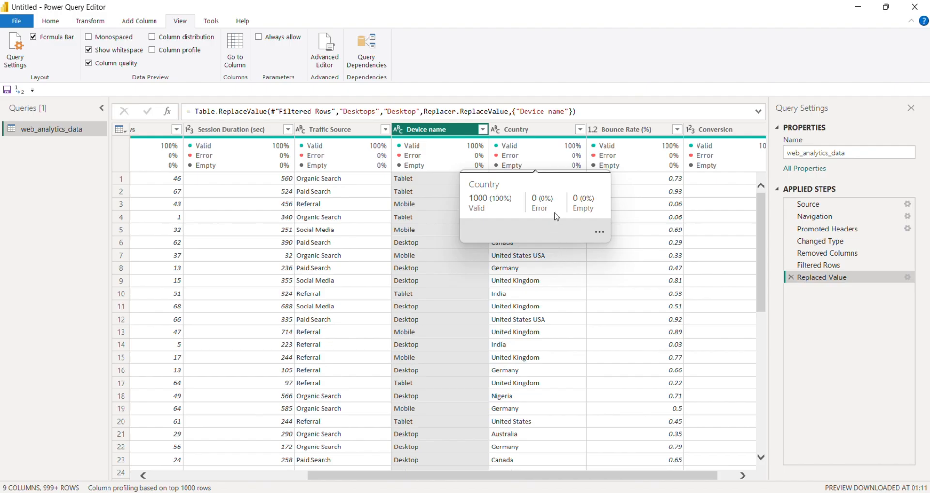
{"action": "left_click", "coordinate": [579, 129]}
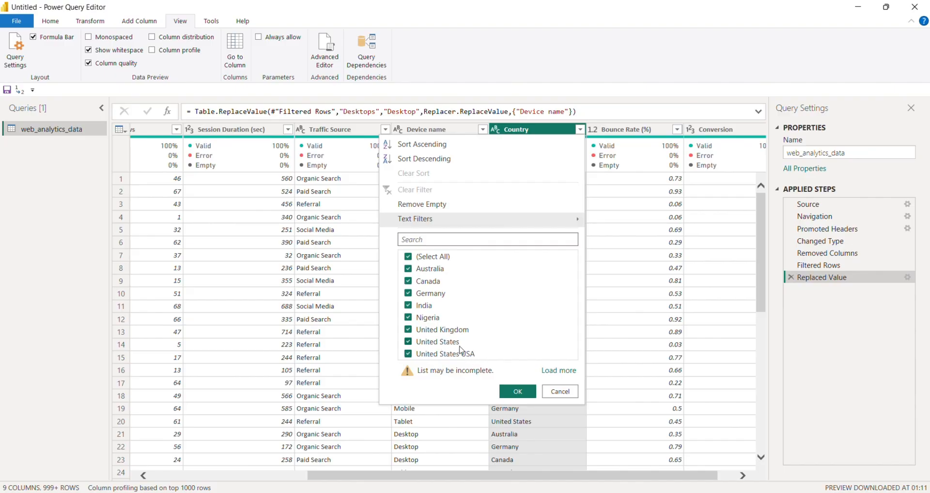
{"action": "left_click", "coordinate": [609, 293]}
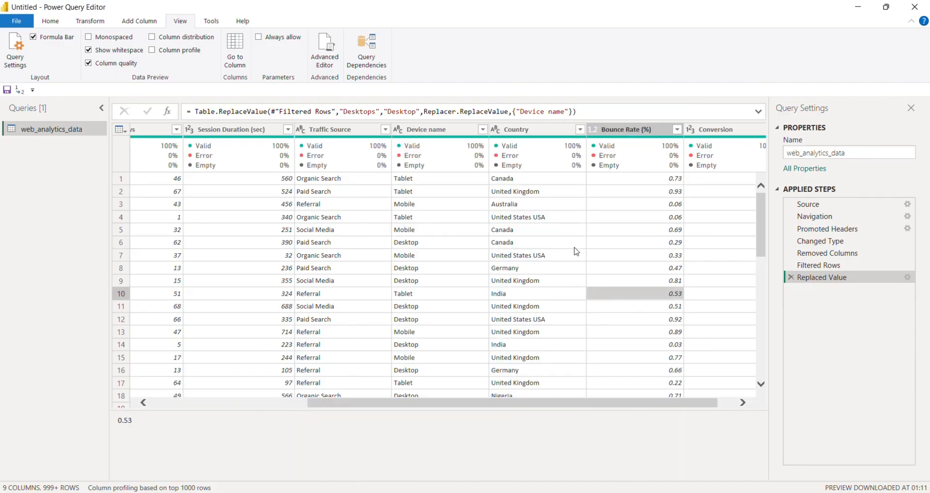
Replace "United States USA" with "United States" in the Country column, matching entire cell contents
{"action": "left_click", "coordinate": [519, 219]}
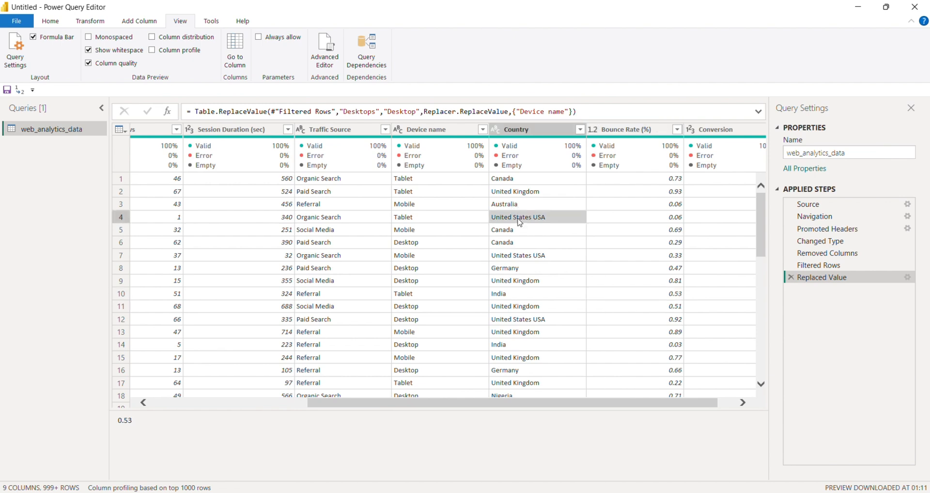
{"action": "right_click", "coordinate": [517, 218]}
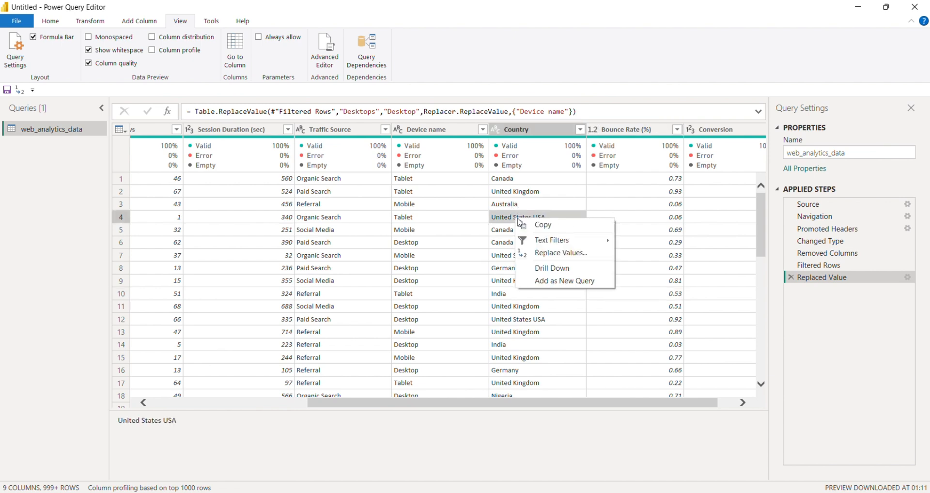
{"action": "left_click_drag", "start_coordinate": [177, 424], "coordinate": [129, 424]}
{"action": "key", "text": "ctrl+c"}
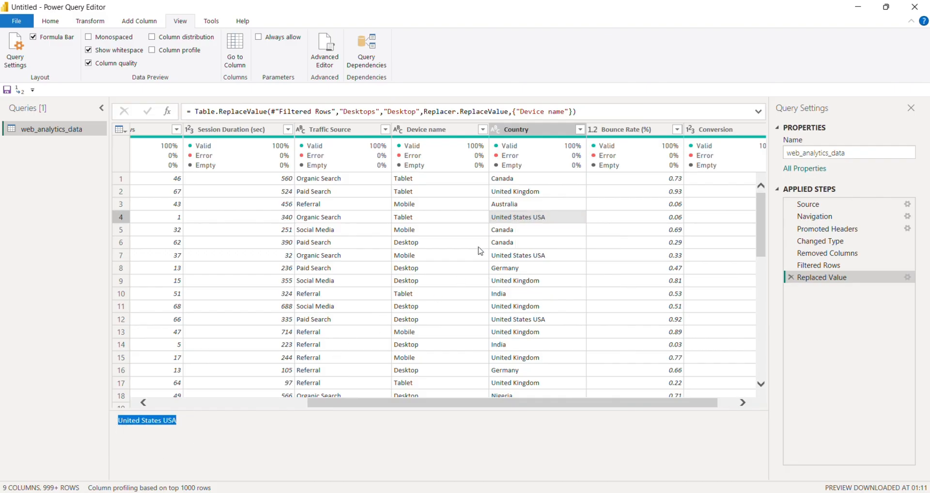
{"action": "right_click", "coordinate": [515, 219]}
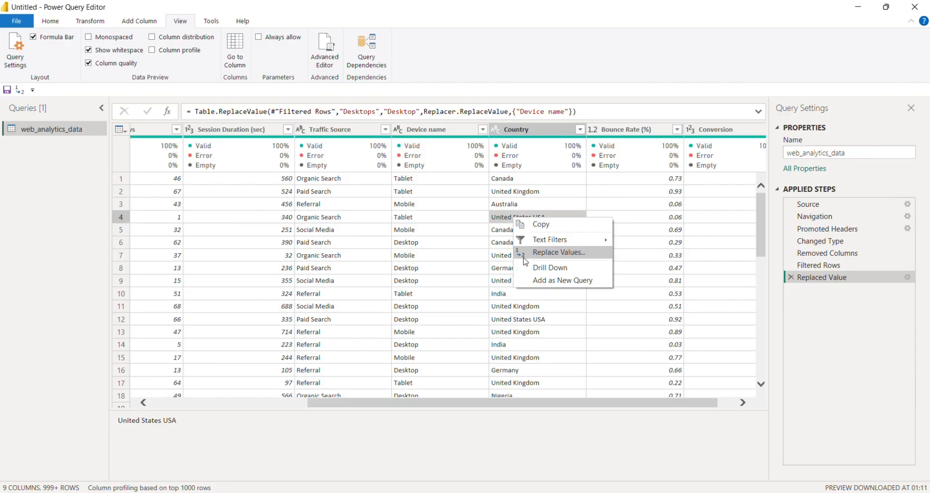
{"action": "left_click", "coordinate": [525, 257]}
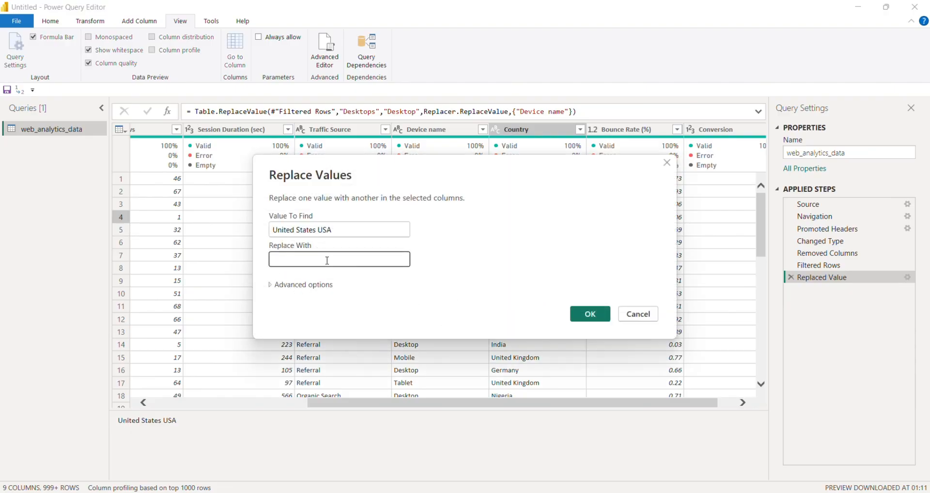
{"action": "key", "text": "ctrl+v"}
{"action": "left_click", "coordinate": [271, 286]}
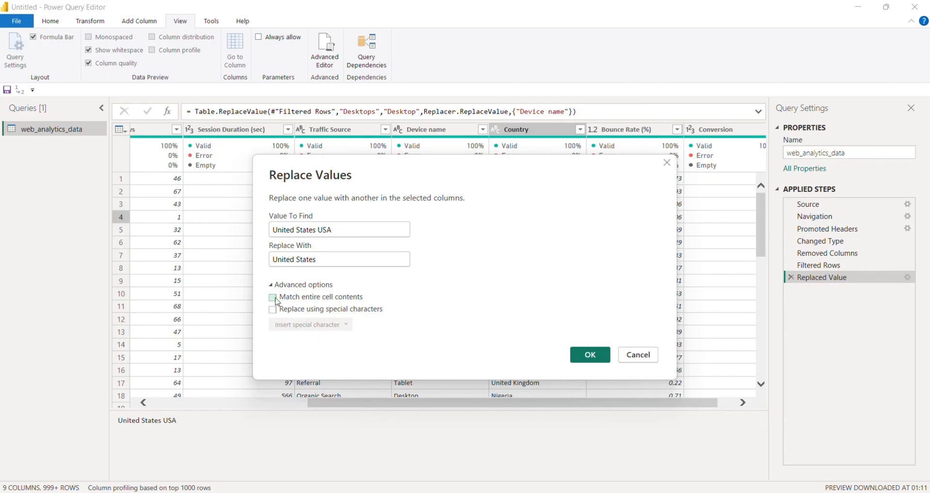
{"action": "left_click", "coordinate": [273, 298]}
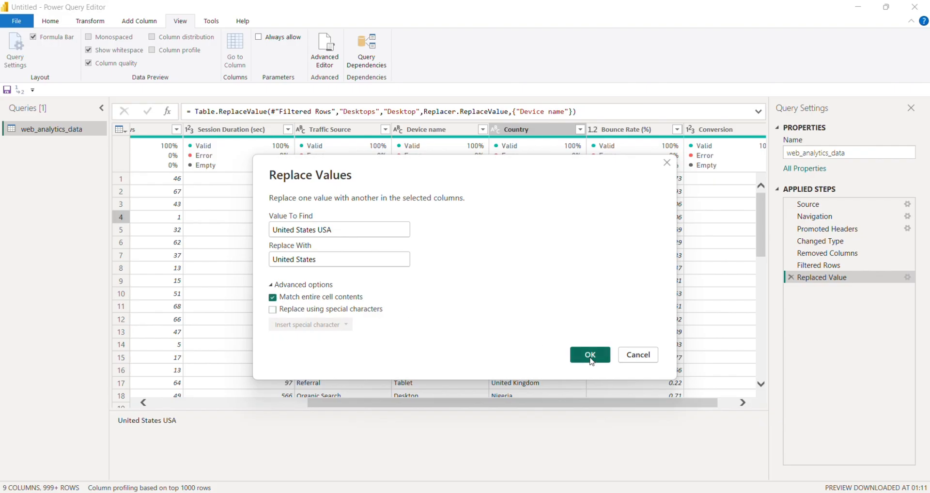
{"action": "left_click", "coordinate": [590, 356]}
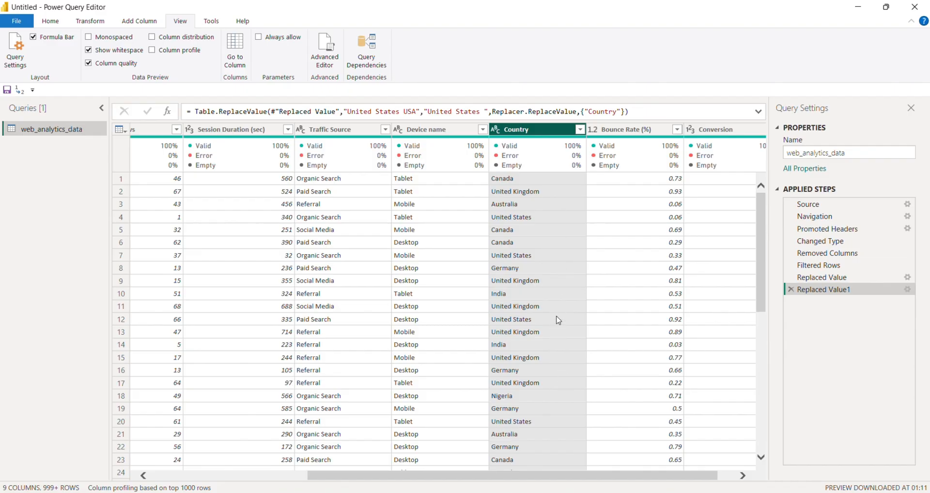
{"action": "left_click_drag", "start_coordinate": [560, 478], "coordinate": [608, 478]}
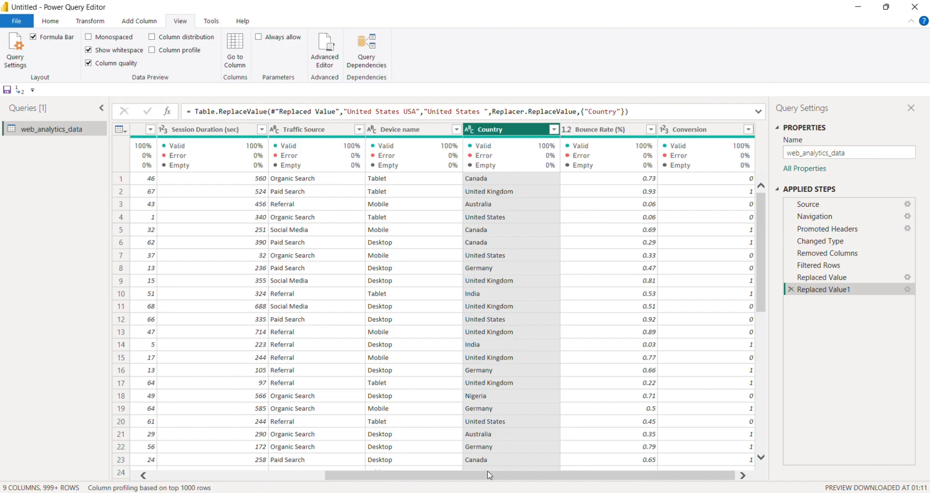
{"action": "left_click_drag", "start_coordinate": [489, 476], "coordinate": [391, 476]}
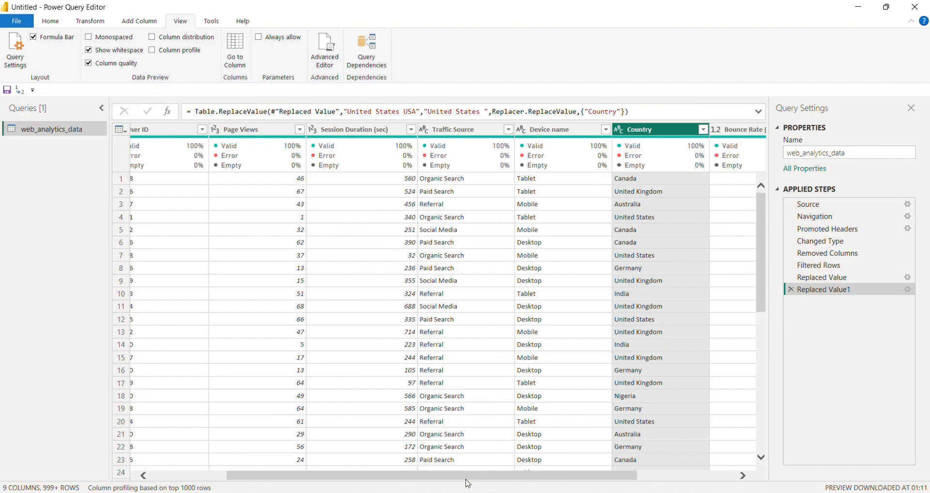
Close Power Query with the changes applied and show the web_analytics_data table in Table view
{"action": "left_click_drag", "start_coordinate": [468, 476], "coordinate": [339, 492]}
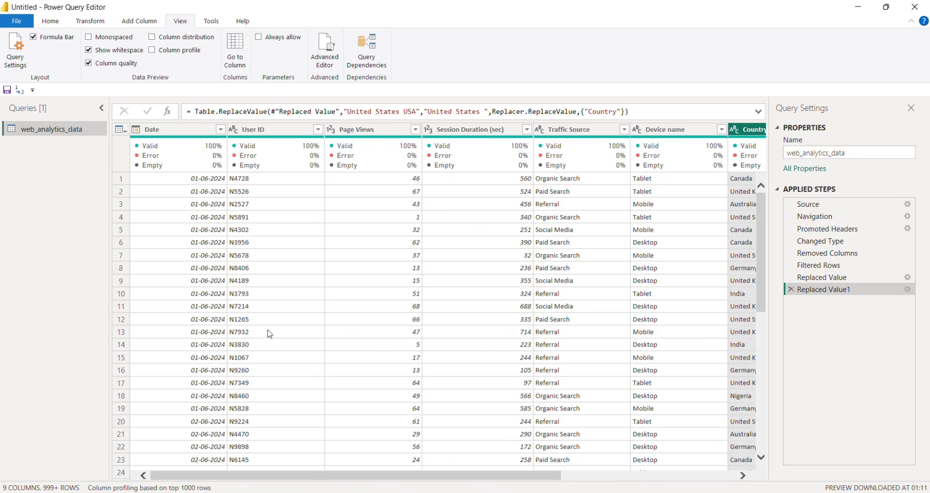
{"action": "left_click", "coordinate": [51, 22]}
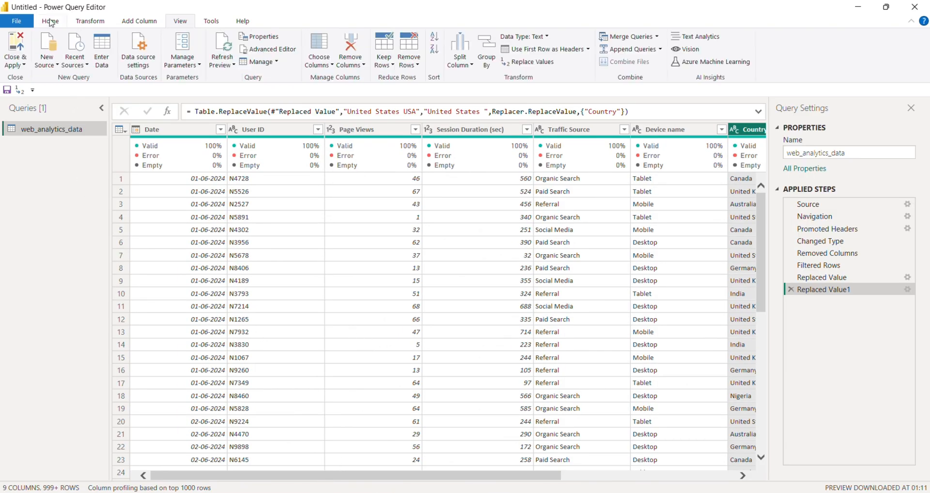
{"action": "left_click", "coordinate": [10, 65]}
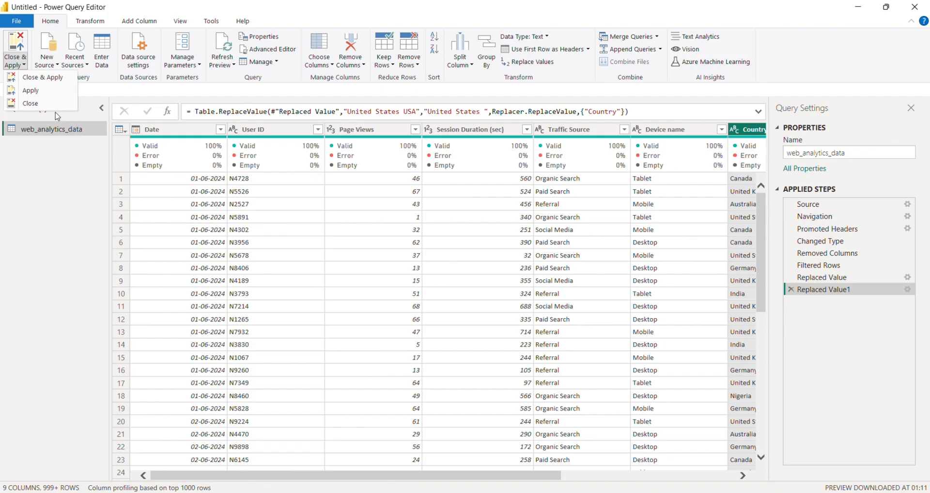
{"action": "left_click", "coordinate": [41, 81]}
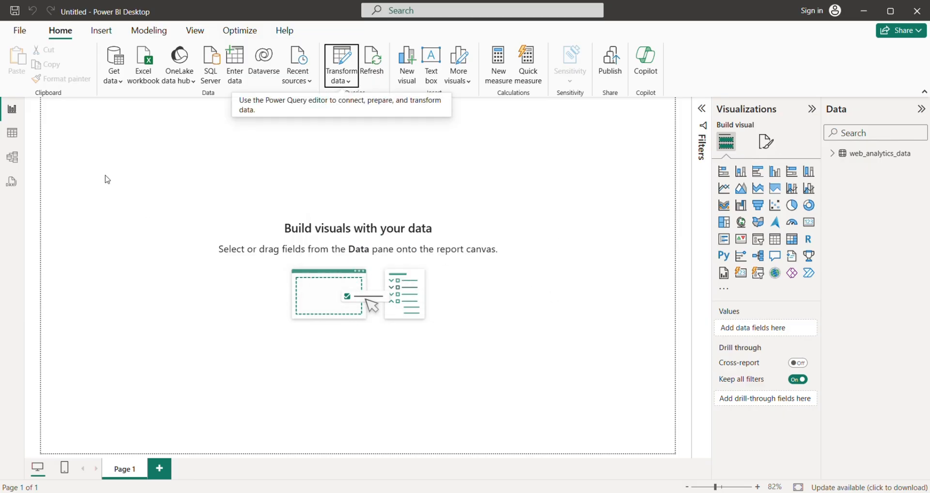
{"action": "left_click", "coordinate": [13, 133]}
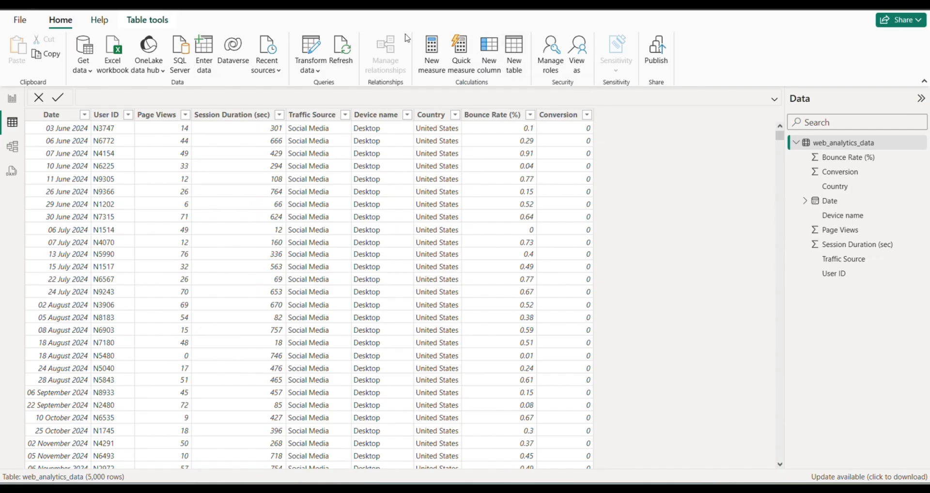
{"action": "left_click", "coordinate": [28, 20]}
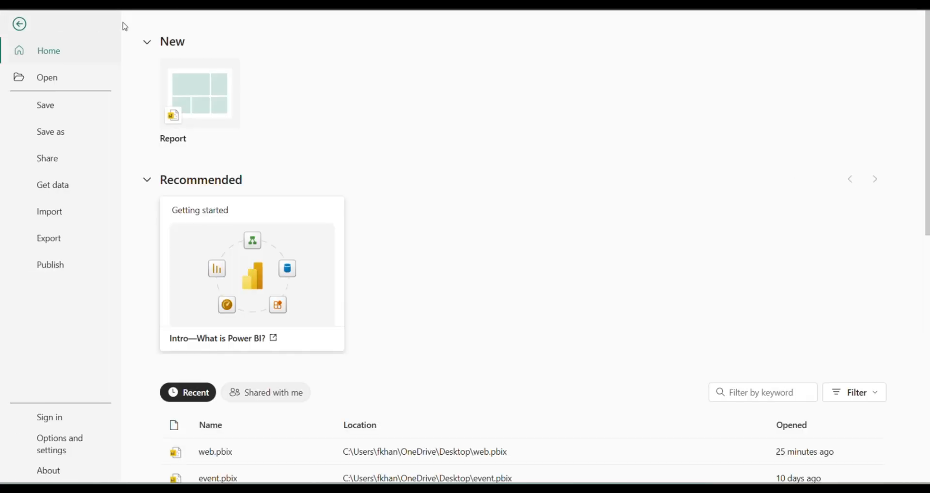
{"action": "left_click", "coordinate": [19, 23]}
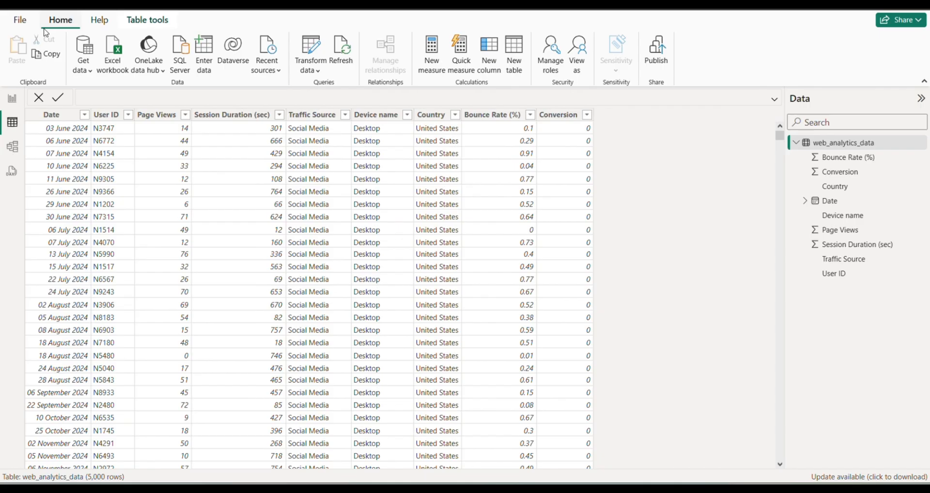
{"action": "left_click", "coordinate": [99, 20]}
{"action": "left_click", "coordinate": [58, 26]}
Create a new calculated table named calendar and start its formula with the CALENDAR function
{"action": "left_click", "coordinate": [512, 62]}
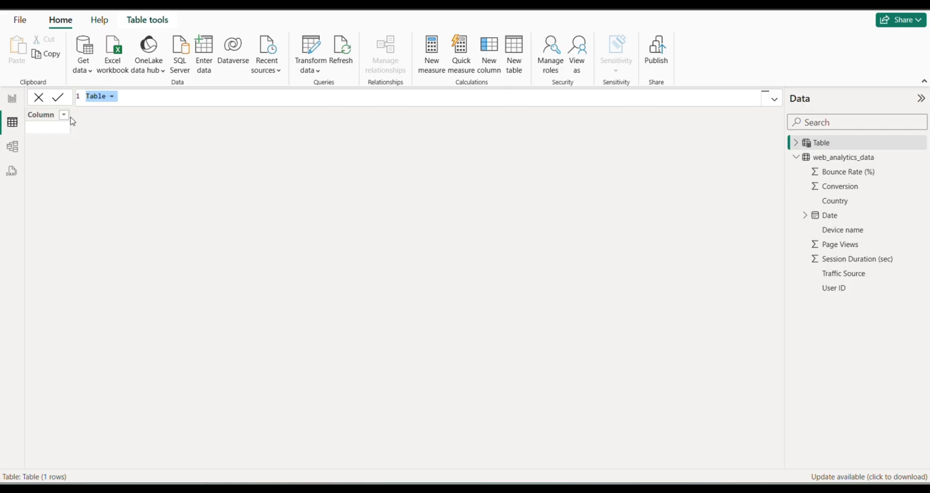
{"action": "left_click", "coordinate": [107, 98]}
{"action": "key", "text": "BackSpace"}
{"action": "key", "text": "BackSpace"}
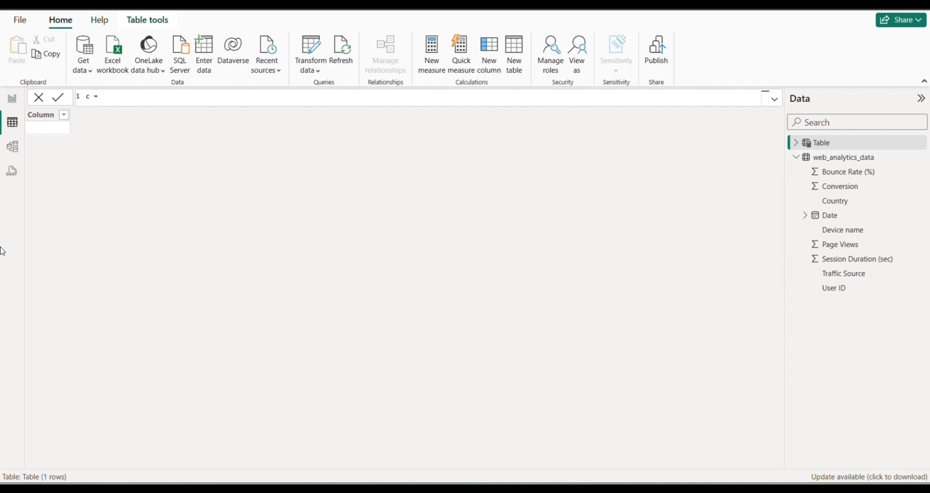
{"action": "type", "text": "calendar = c"}
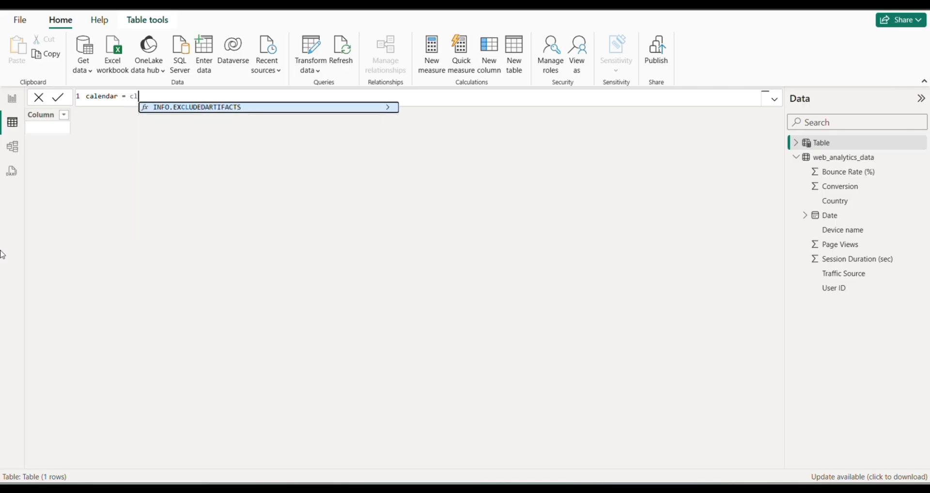
{"action": "key", "text": "Down"}
{"action": "key", "text": "Tab"}
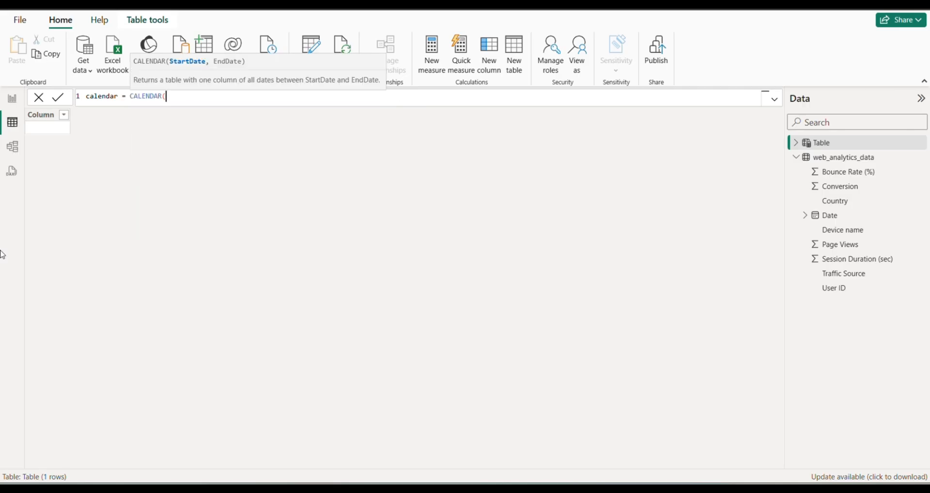
Enter MIN(web_analytics_data[Date]) as the start date of the CALENDAR function
{"action": "type", "text": "mi"}
{"action": "key", "text": "BackSpace"}
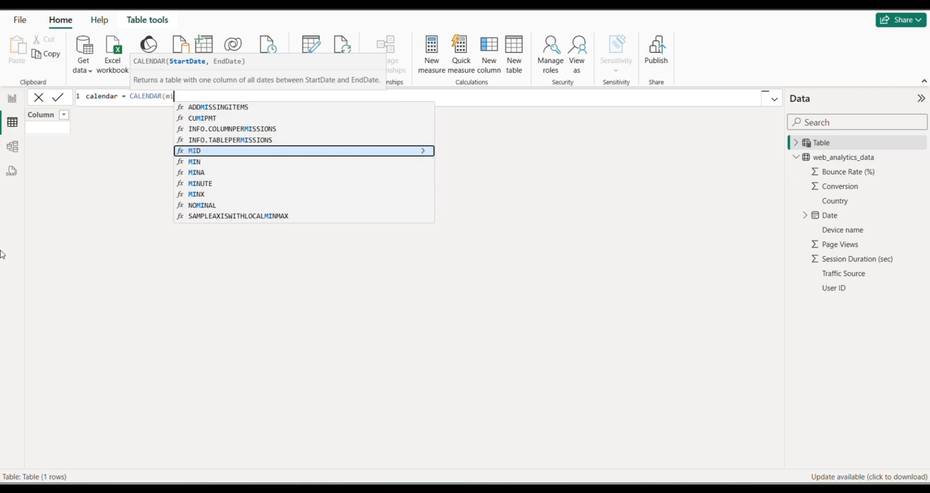
{"action": "type", "text": "m"}
{"action": "key", "text": "BackSpace"}
{"action": "key", "text": "Down"}
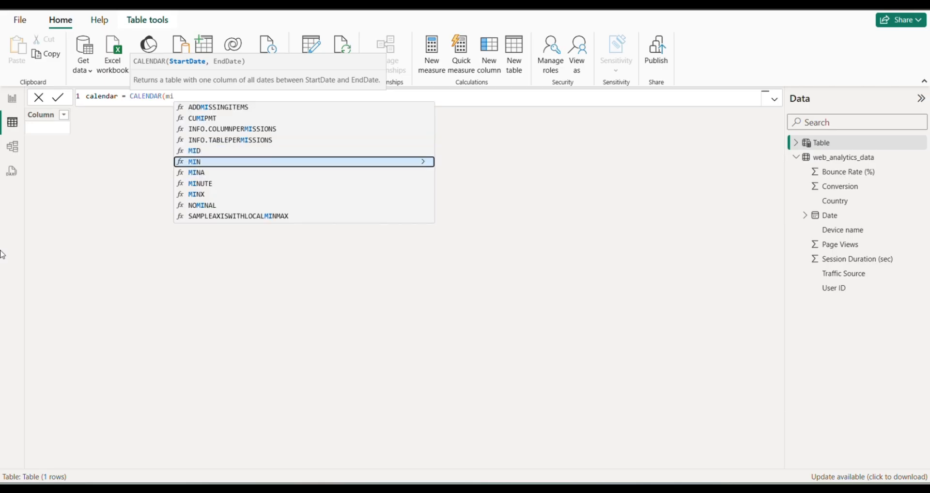
{"action": "key", "text": "Tab"}
{"action": "type", "text": "we"}
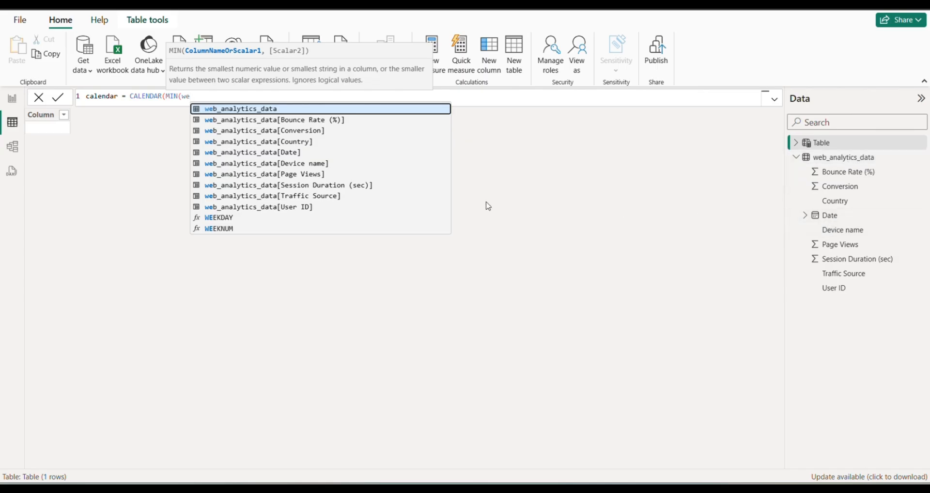
{"action": "key", "text": "Down"}
{"action": "key", "text": "Down"}
{"action": "key", "text": "Down"}
{"action": "key", "text": "Down"}
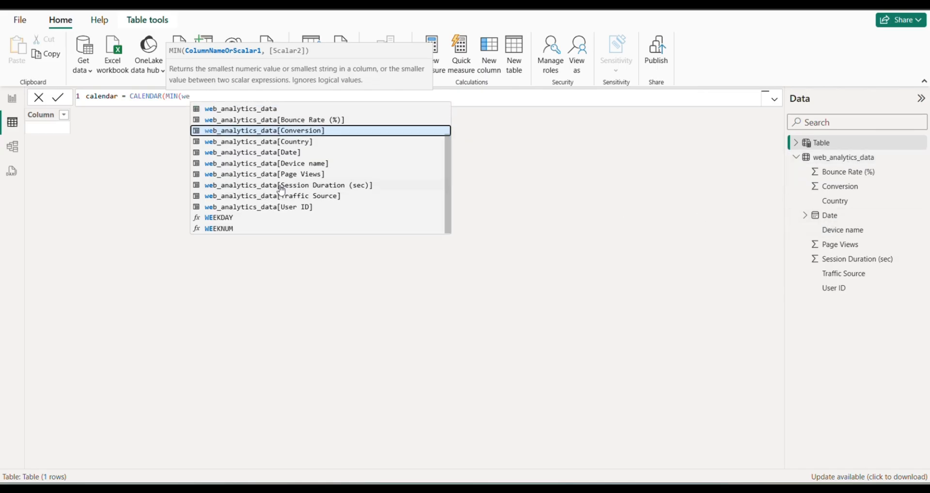
{"action": "key", "text": "Tab"}
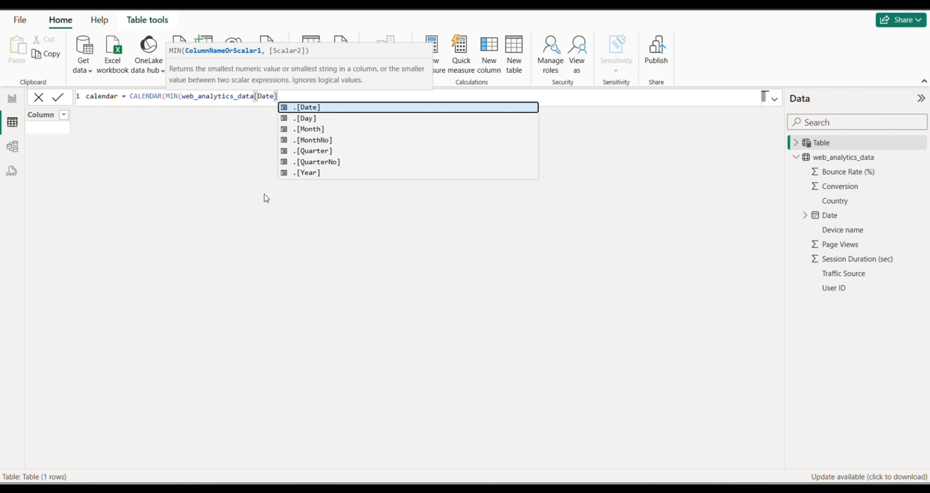
{"action": "type", "text": ")"}
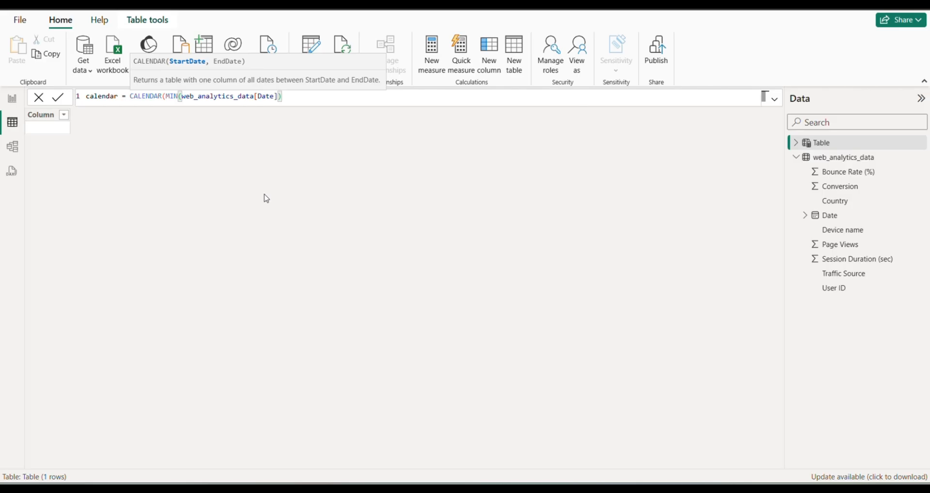
Enter TODAY() as the end date of the CALENDAR function and commit the table formula
{"action": "type", "text": ",to"}
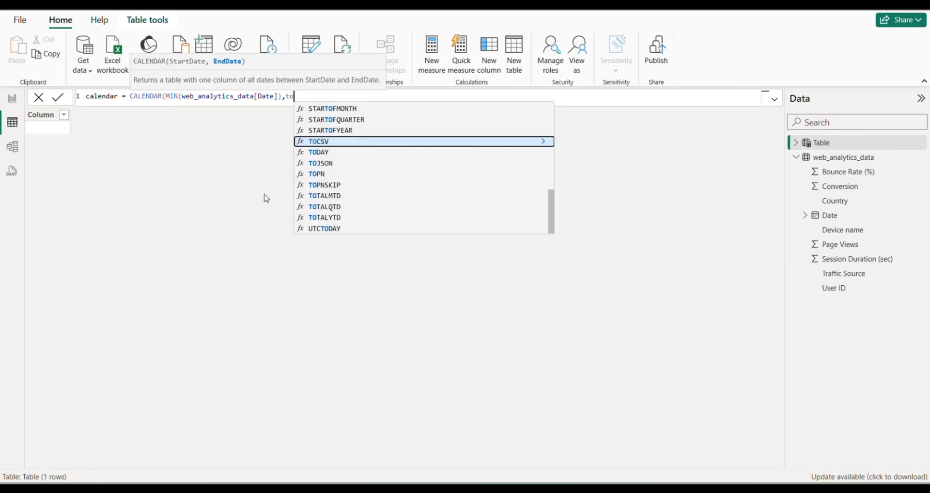
{"action": "type", "text": "day"}
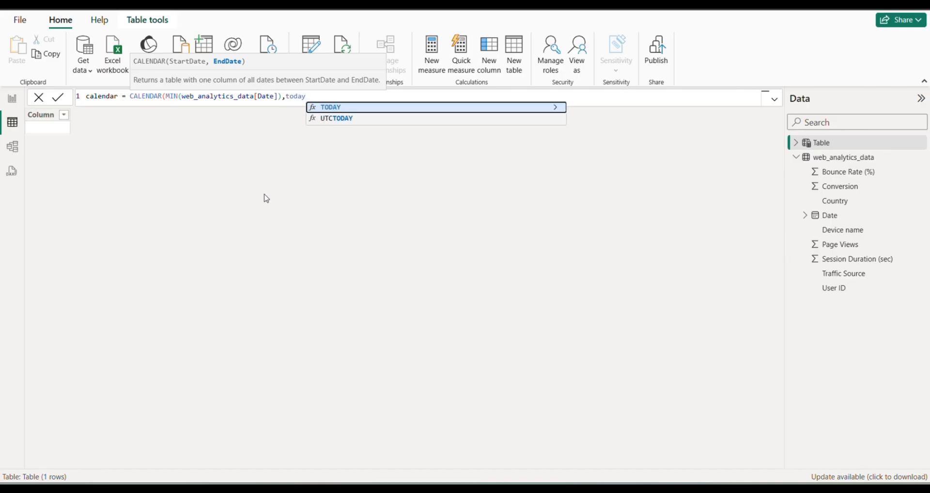
{"action": "key", "text": "Tab"}
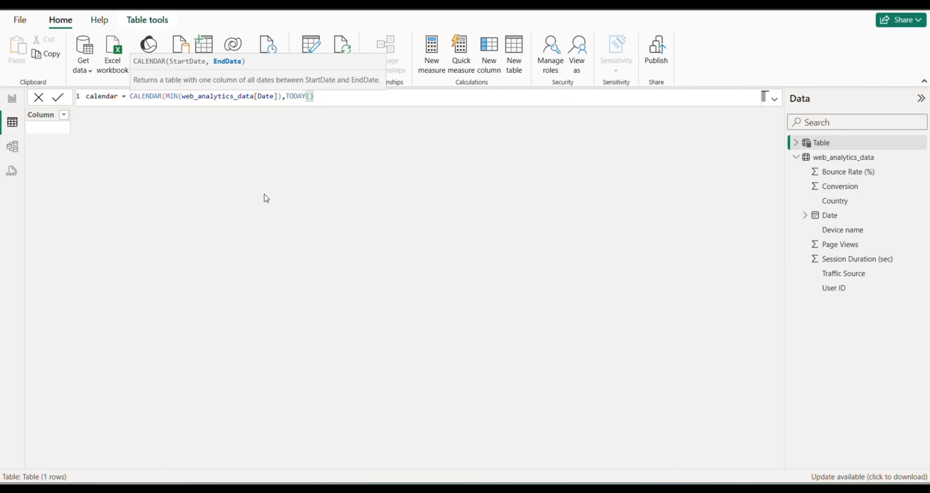
{"action": "type", "text": ")"}
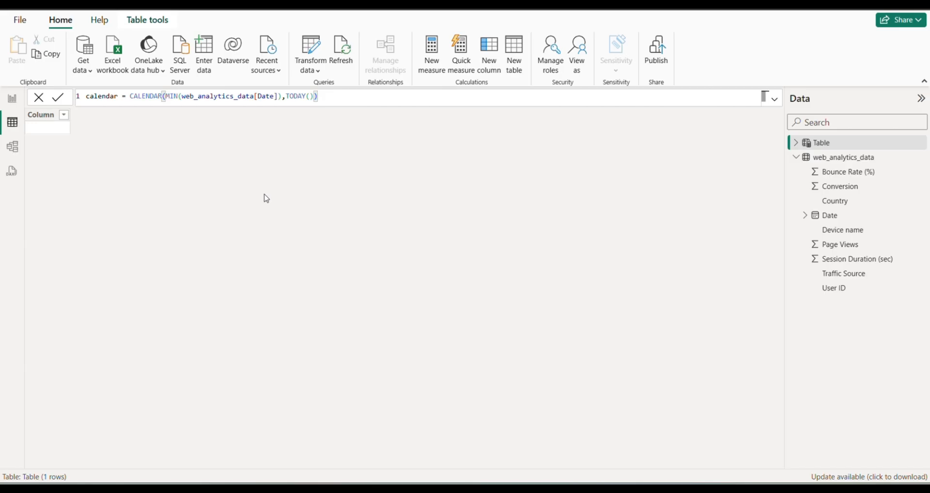
{"action": "key", "text": "Return"}
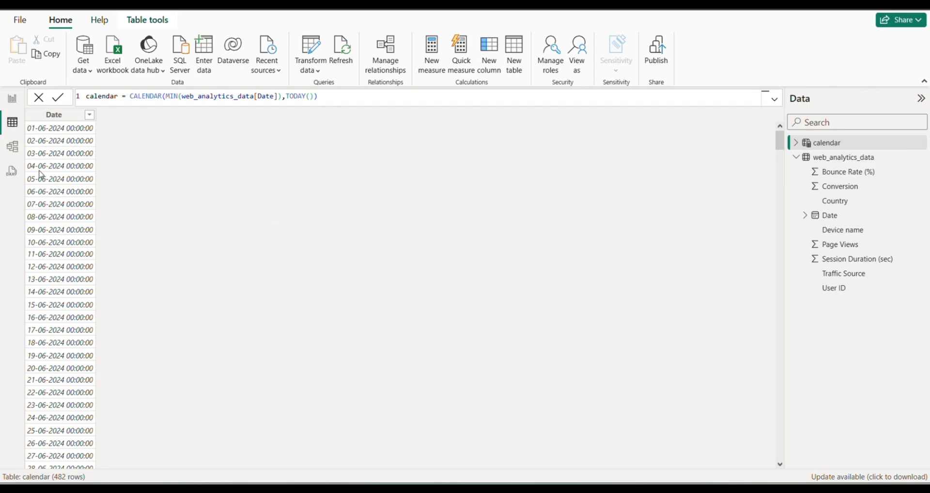
Check the date range in the calendar table's Date filter list through to its last entry, leaving the column unfiltered
{"action": "left_click", "coordinate": [90, 115]}
{"action": "scroll", "coordinate": [250, 227], "scroll_direction": "down", "scroll_amount": 4}
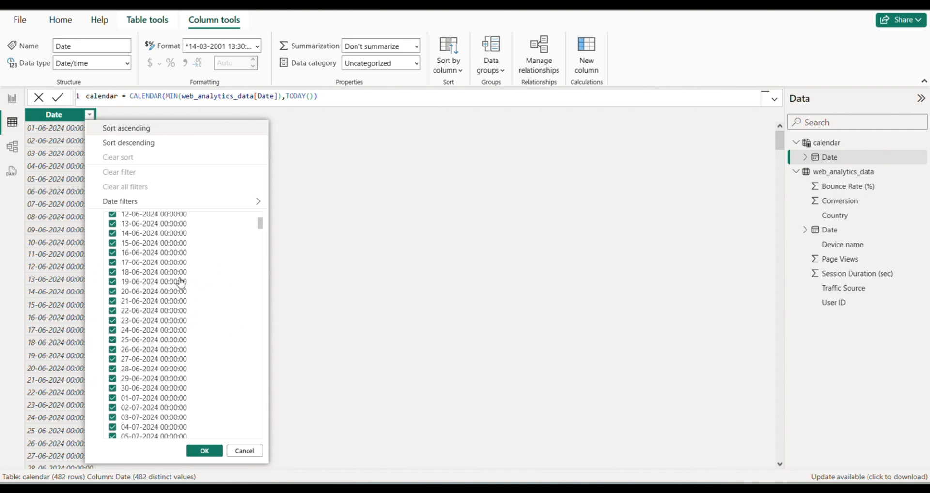
{"action": "left_click_drag", "start_coordinate": [260, 223], "coordinate": [247, 467]}
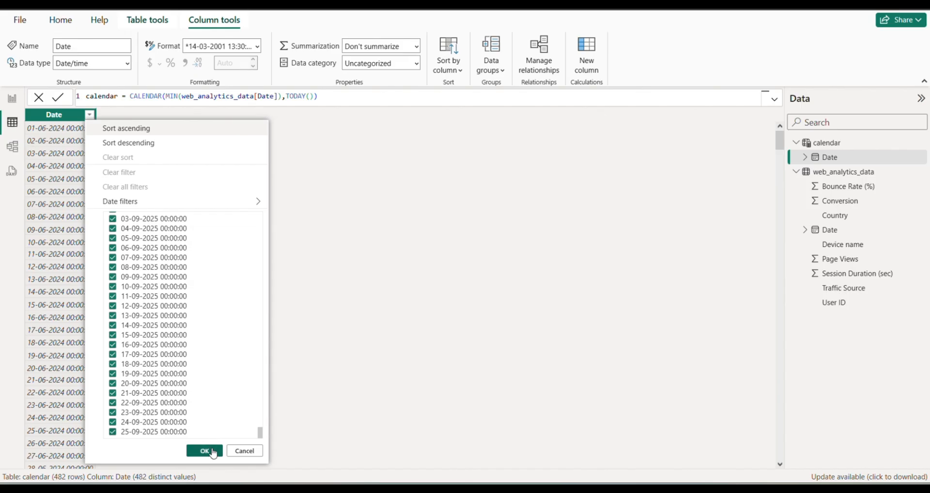
{"action": "left_click", "coordinate": [244, 450]}
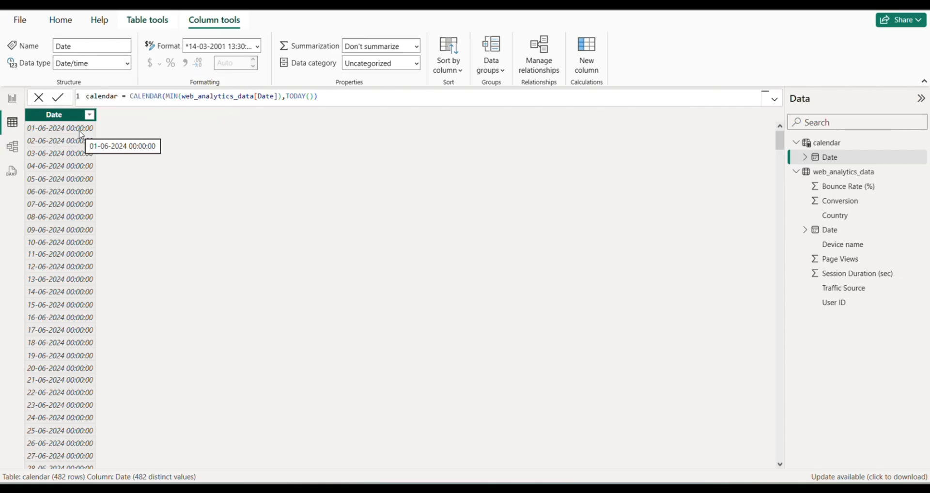
Set the calendar table's Date column to the Date data type with the dd-mm-yyyy format
{"action": "left_click", "coordinate": [126, 62]}
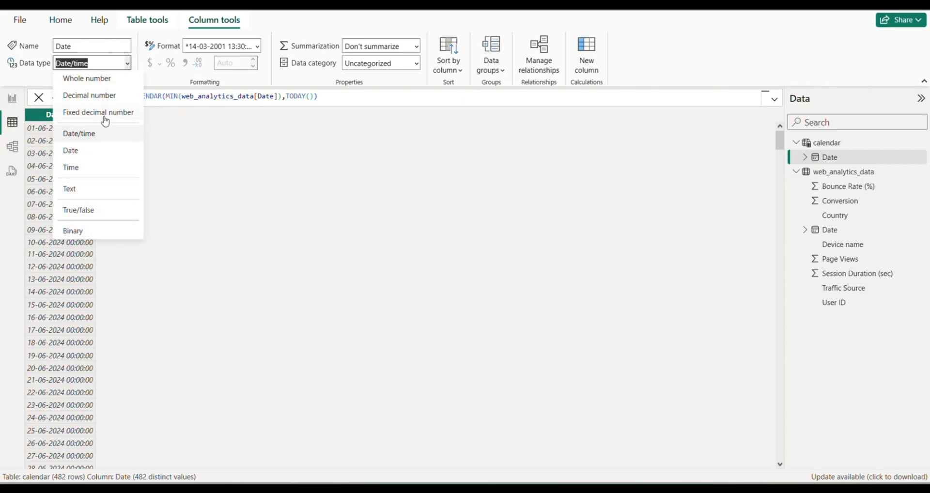
{"action": "left_click", "coordinate": [95, 154]}
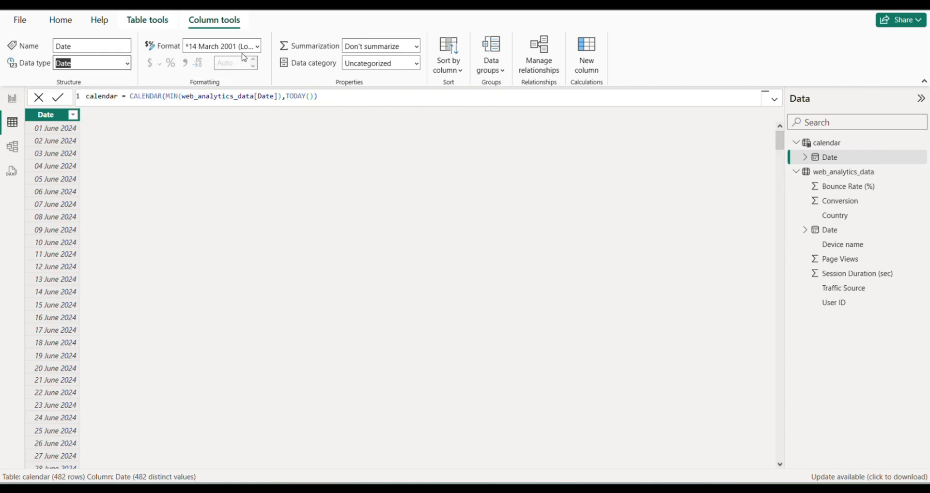
{"action": "left_click", "coordinate": [257, 46]}
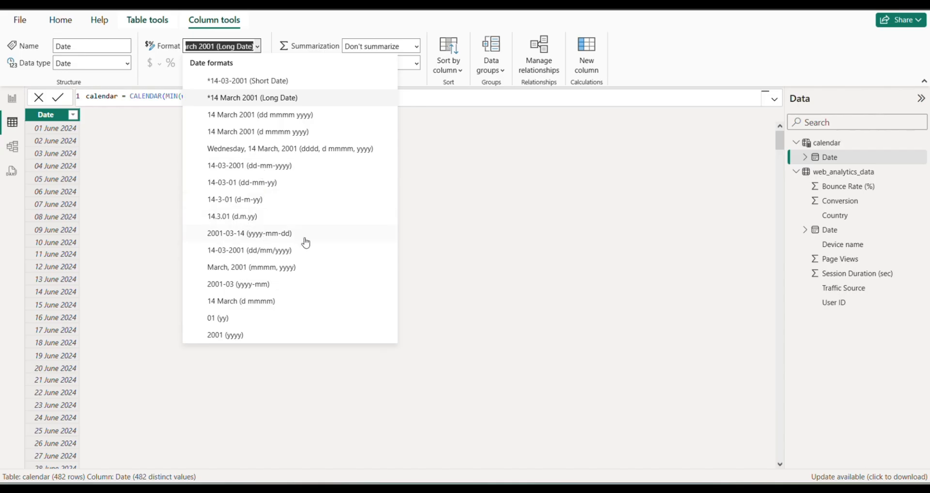
{"action": "left_click", "coordinate": [251, 201]}
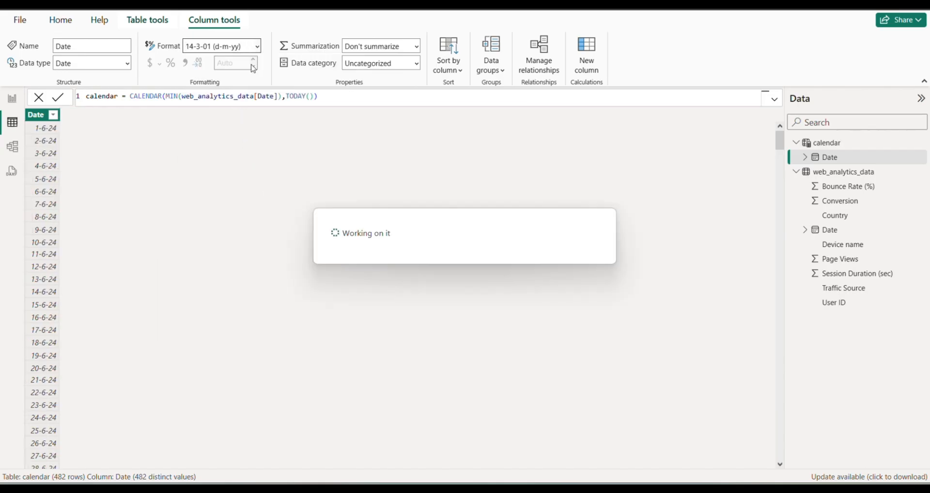
{"action": "left_click", "coordinate": [251, 46]}
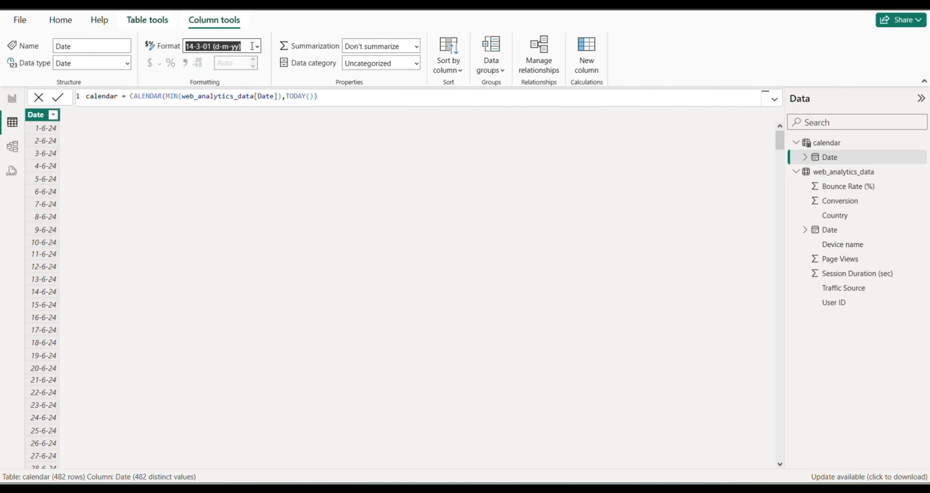
{"action": "left_click", "coordinate": [256, 46]}
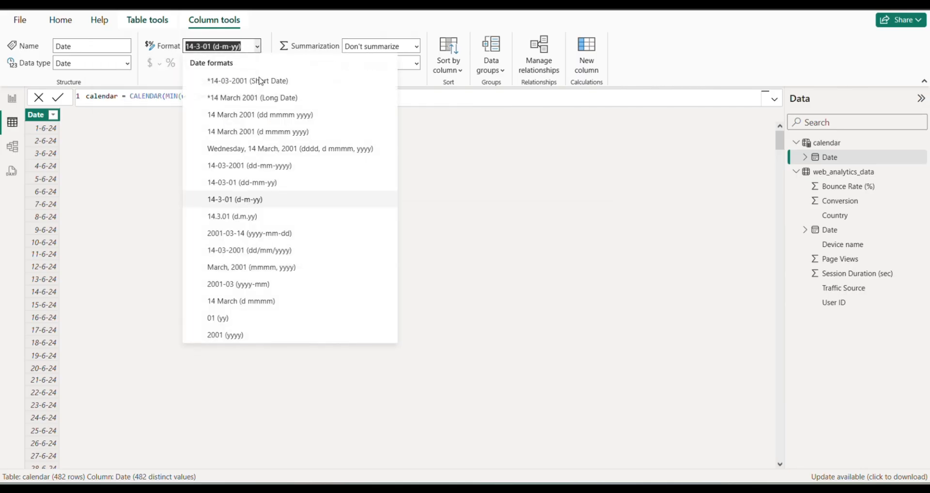
{"action": "left_click", "coordinate": [261, 165]}
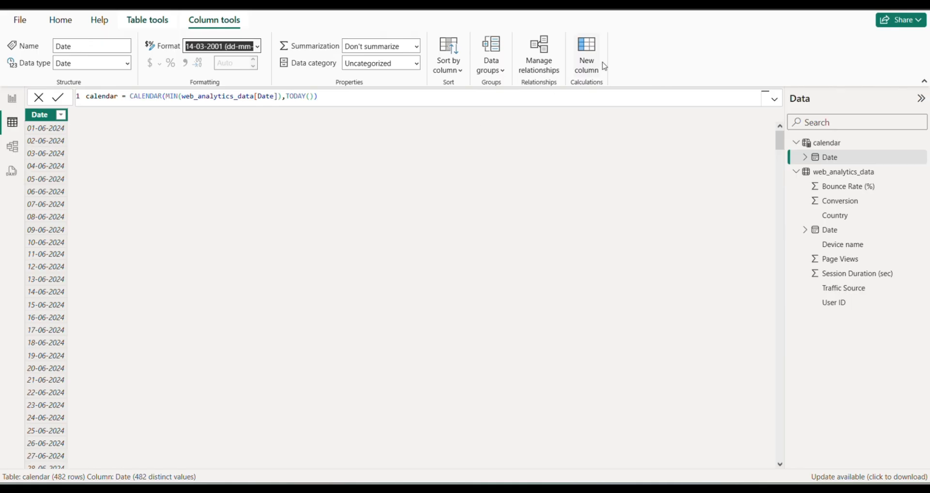
Add a calculated column named Year to the calendar table and begin its formula with the YEAR function
{"action": "left_click", "coordinate": [590, 48]}
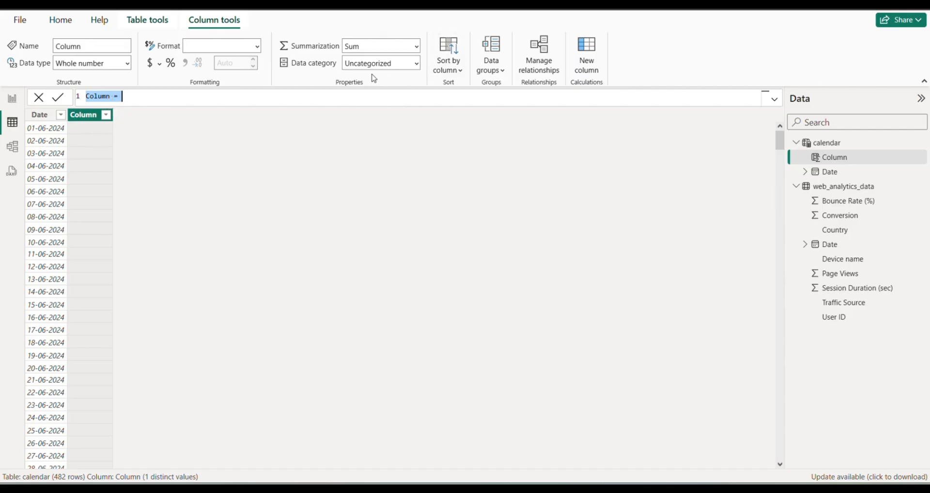
{"action": "left_click", "coordinate": [393, 9]}
{"action": "left_click", "coordinate": [112, 97]}
{"action": "double_click", "coordinate": [112, 96]}
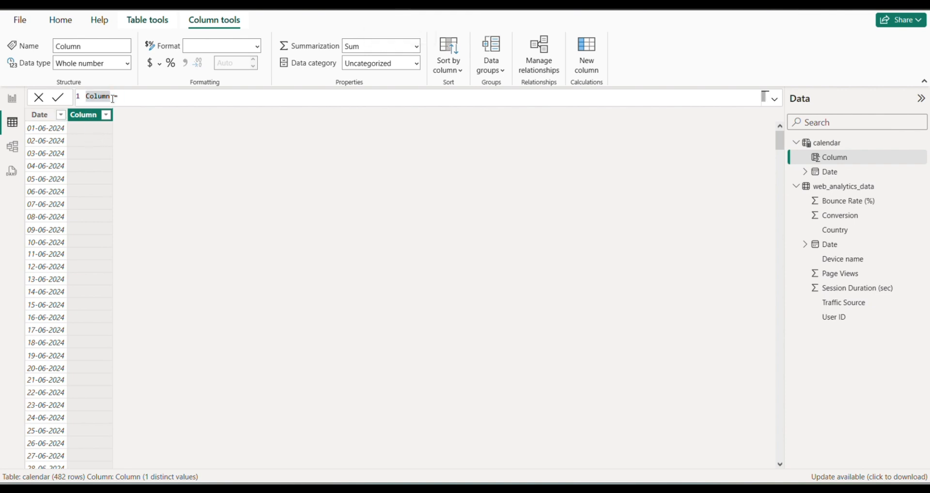
{"action": "type", "text": "Colu"}
{"action": "key", "text": "BackSpace"}
{"action": "key", "text": "BackSpace"}
{"action": "key", "text": "BackSpace"}
{"action": "key", "text": "BackSpace"}
{"action": "type", "text": "Year = year"}
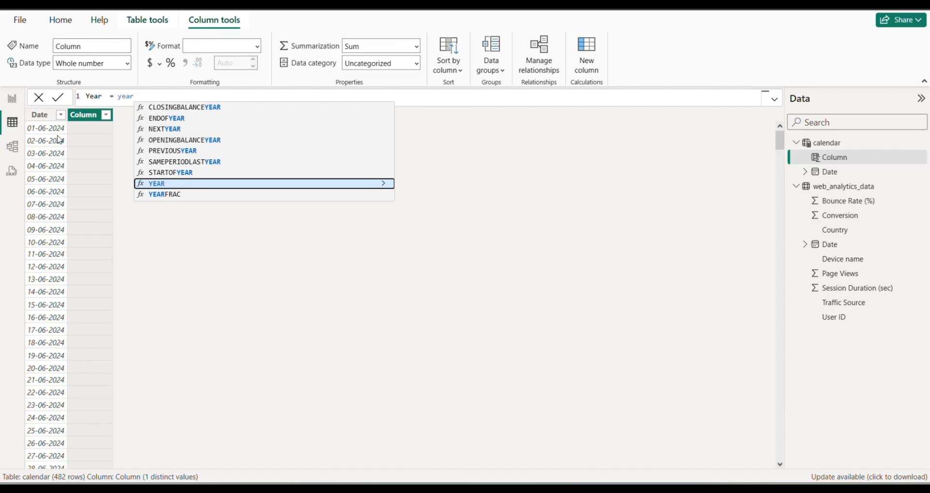
{"action": "key", "text": "Tab"}
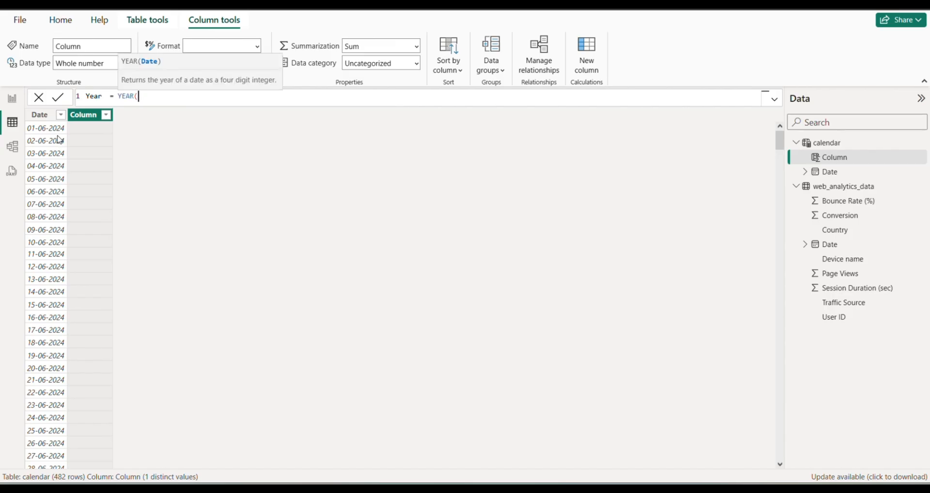
{"action": "type", "text": "we"}
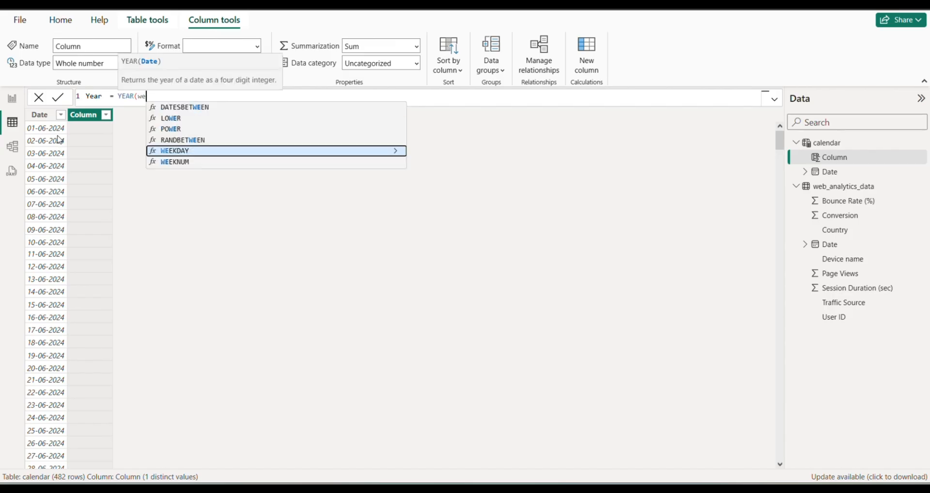
{"action": "key", "text": "BackSpace"}
{"action": "key", "text": "BackSpace"}
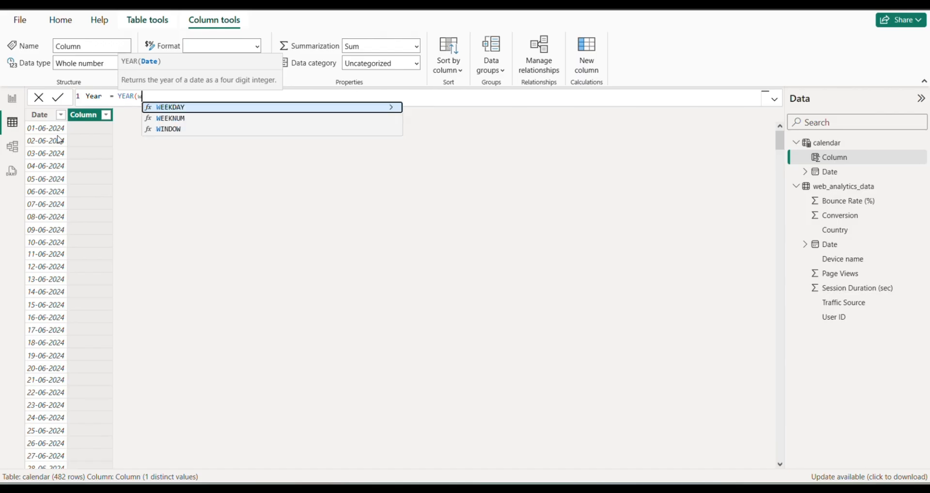
{"action": "type", "text": "da"}
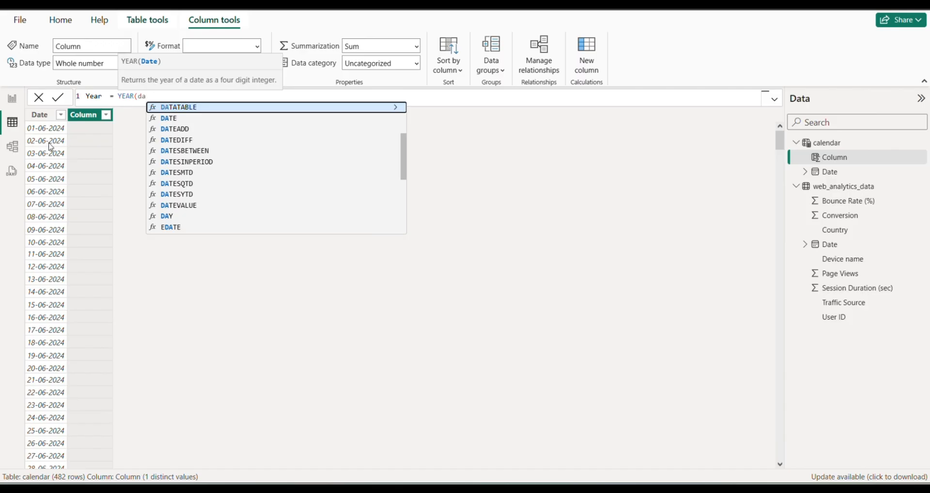
{"action": "key", "text": "BackSpace"}
{"action": "key", "text": "BackSpace"}
Enter 'calendar'[Date].[Date] as the argument of the YEAR function and commit the Year column formula
{"action": "type", "text": "c"}
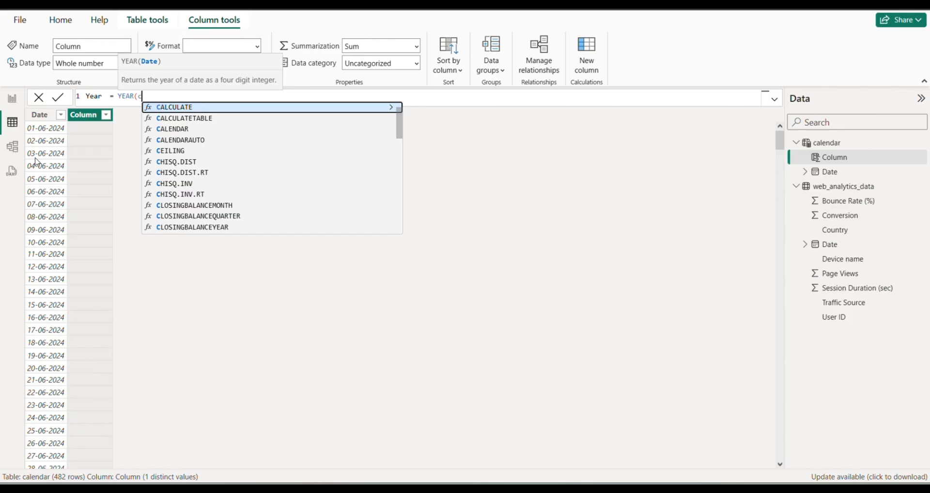
{"action": "type", "text": "aln"}
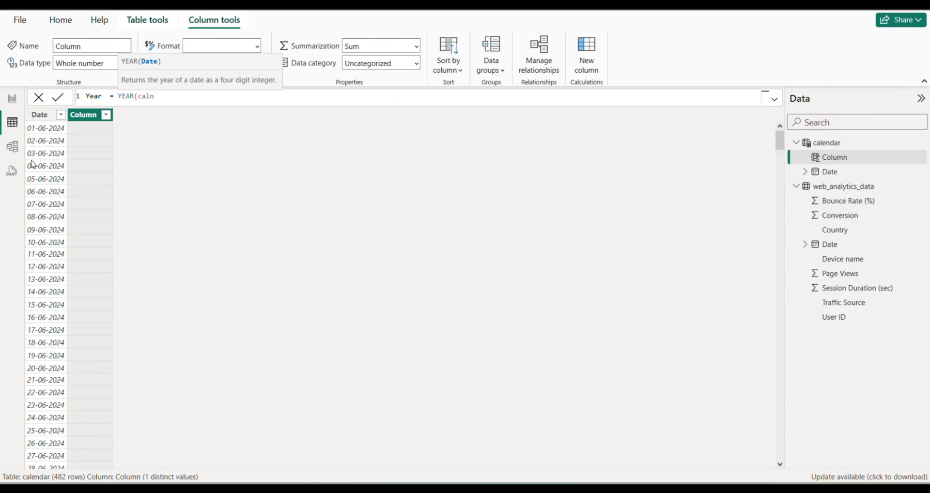
{"action": "key", "text": "BackSpace"}
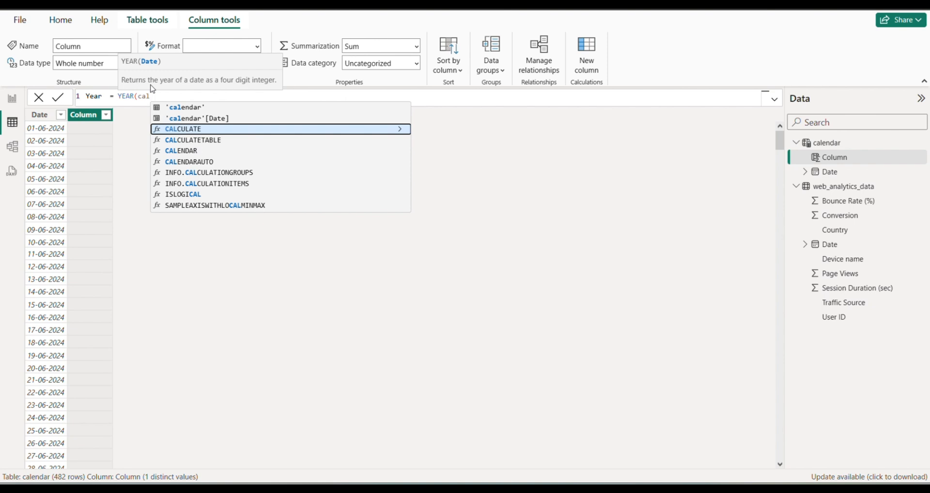
{"action": "key", "text": "Up"}
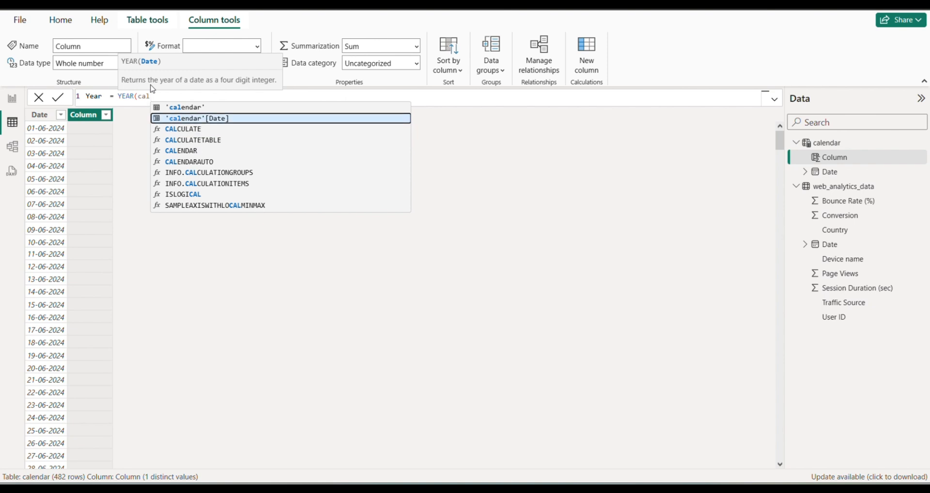
{"action": "key", "text": "Tab"}
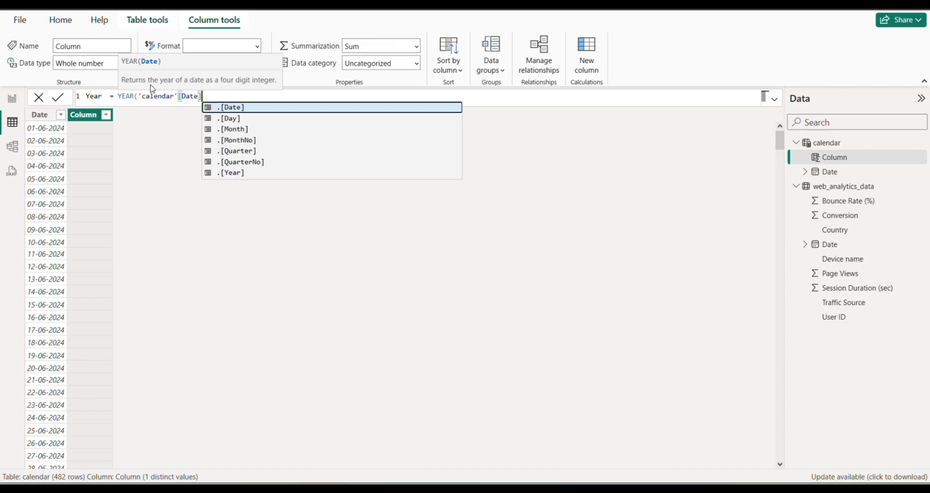
{"action": "key", "text": "Tab"}
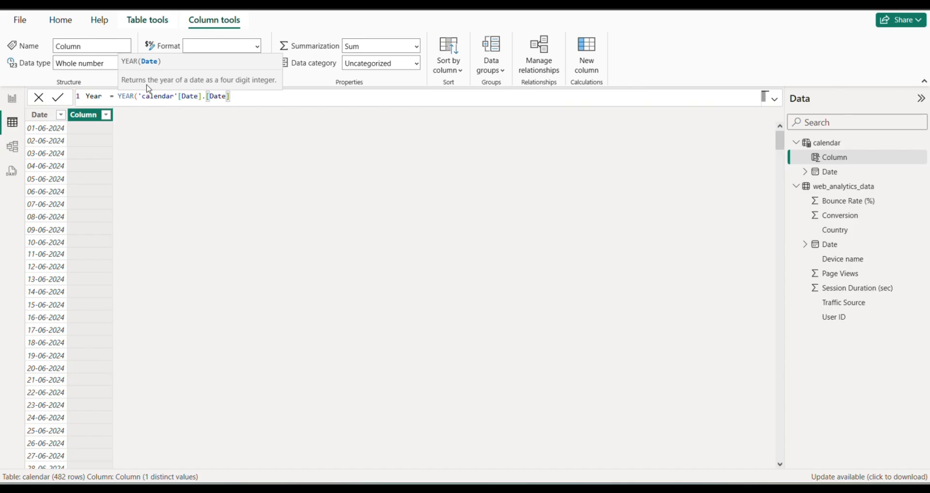
{"action": "type", "text": ")"}
{"action": "key", "text": "Return"}
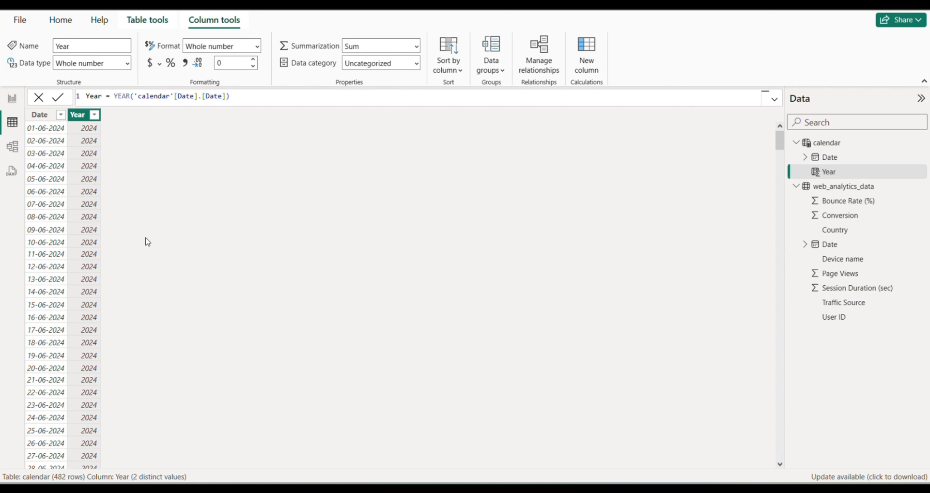
Add a calculated column named Month to the calendar table and begin its formula with the MONTH function
{"action": "left_click", "coordinate": [249, 97]}
{"action": "left_click", "coordinate": [586, 63]}
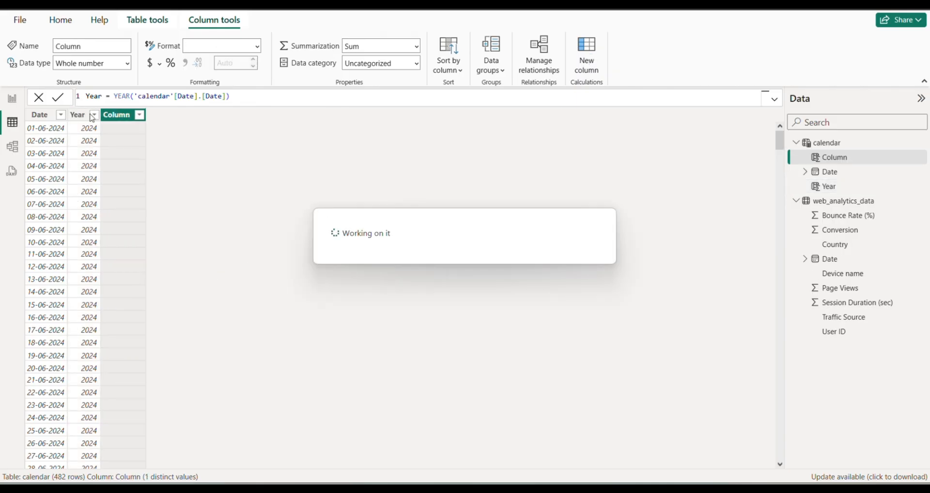
{"action": "double_click", "coordinate": [109, 98]}
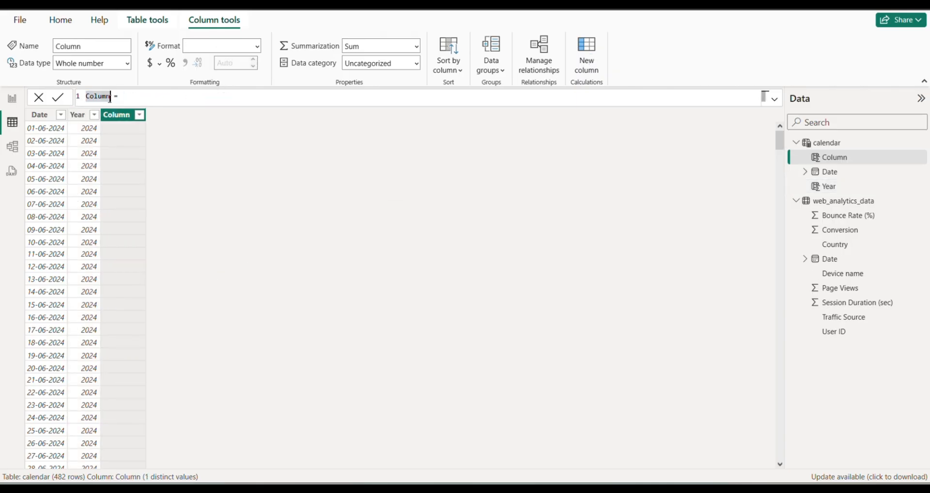
{"action": "key", "text": "BackSpace"}
{"action": "type", "text": "Month"}
{"action": "key", "text": "Right"}
{"action": "key", "text": "Right"}
{"action": "key", "text": "Right"}
{"action": "type", "text": "mon"}
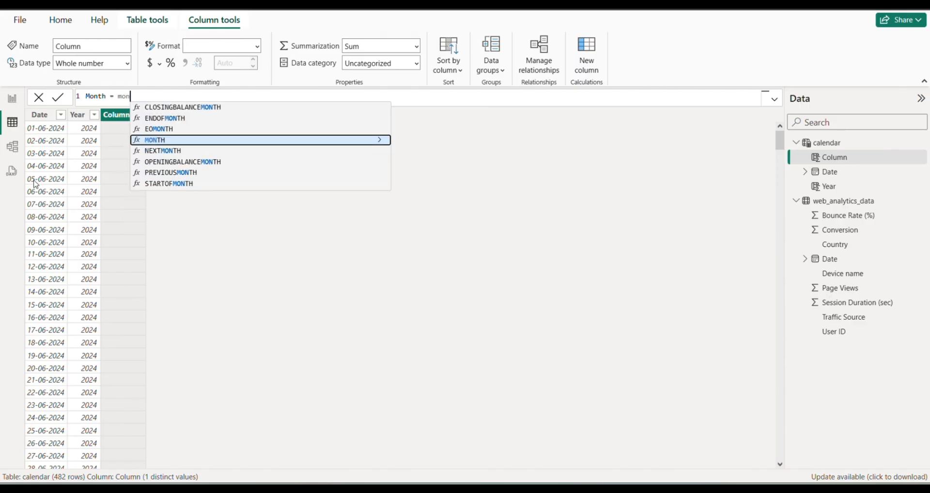
{"action": "key", "text": "Tab"}
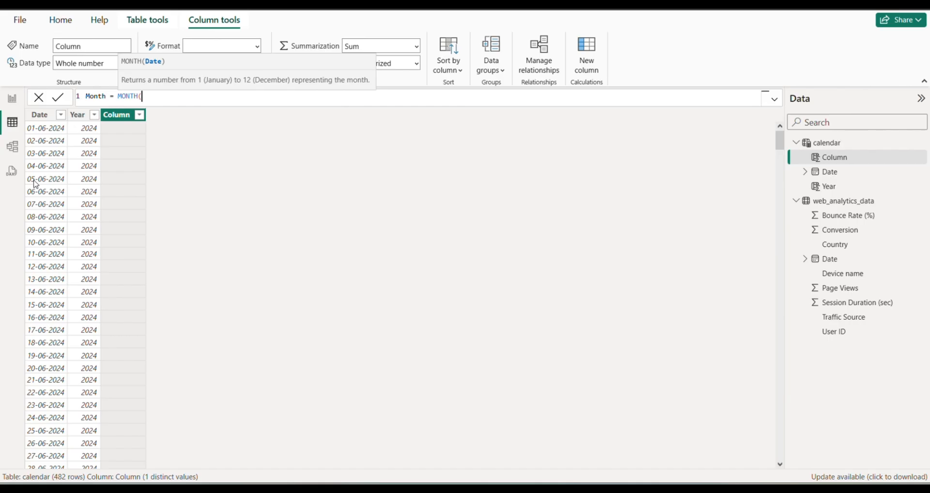
Enter 'calendar'[Date].[Date] as the argument of the MONTH function and commit the Month column formula
{"action": "type", "text": "cal"}
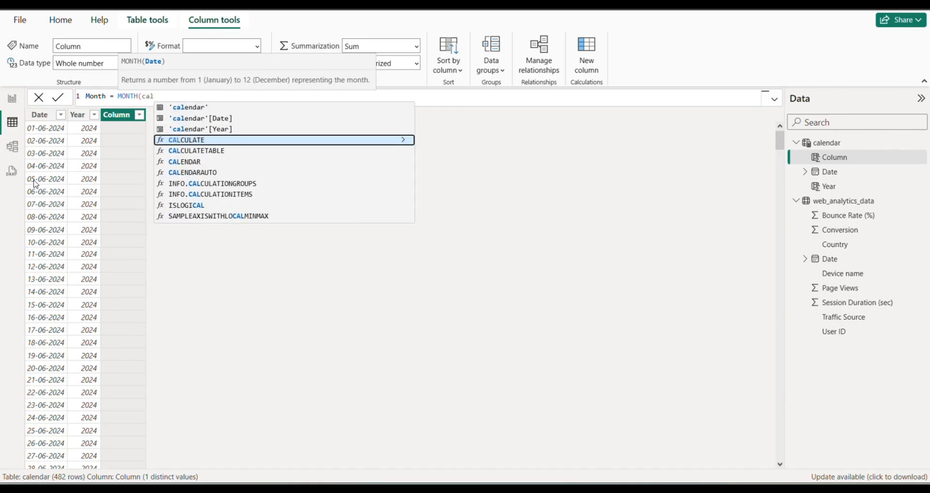
{"action": "key", "text": "Up"}
{"action": "key", "text": "Up"}
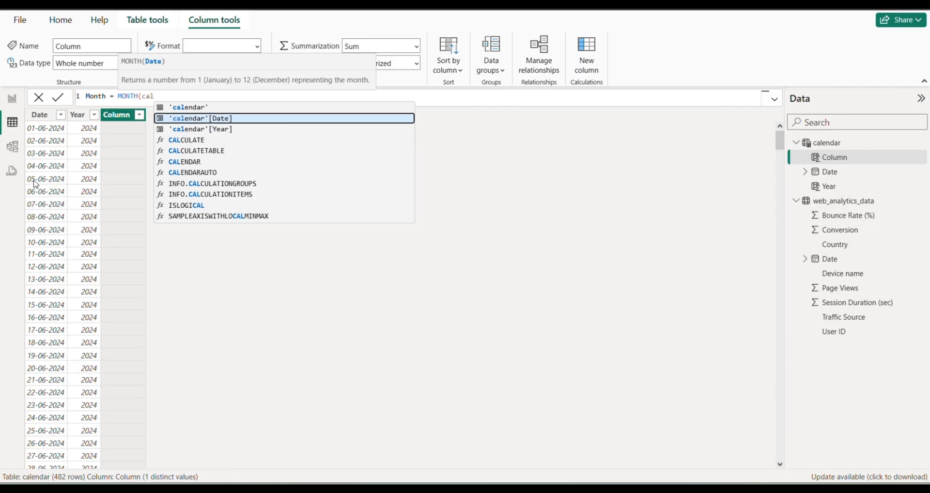
{"action": "key", "text": "Tab"}
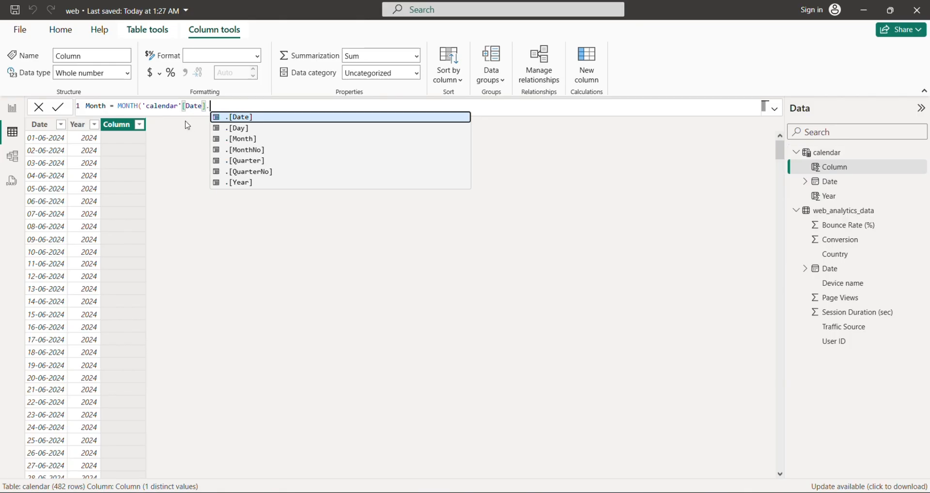
{"action": "key", "text": "Tab"}
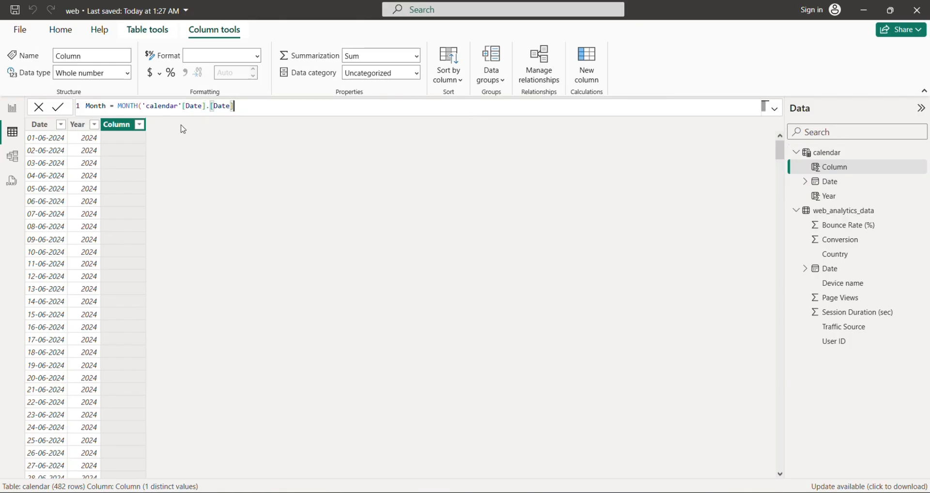
{"action": "type", "text": ")"}
{"action": "key", "text": "Return"}
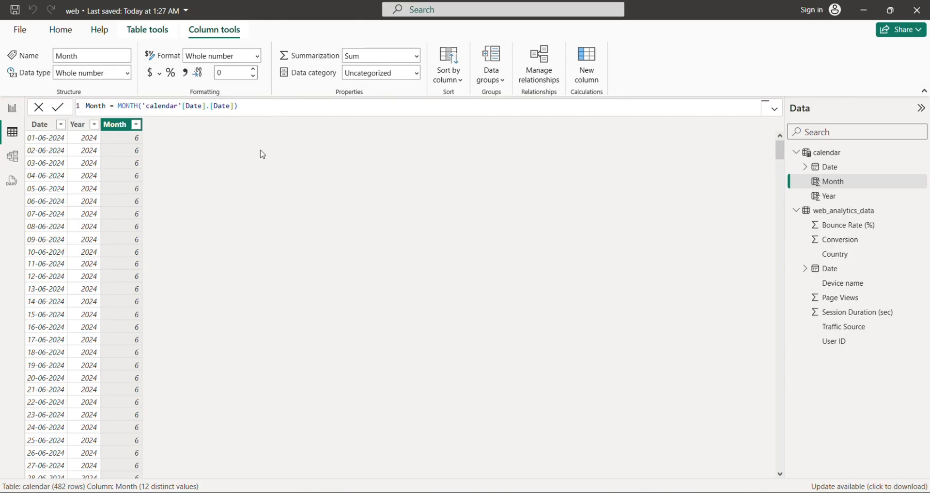
Add another calculated column to the calendar table and name it Month name in its formula
{"action": "left_click", "coordinate": [240, 107]}
{"action": "left_click", "coordinate": [586, 62]}
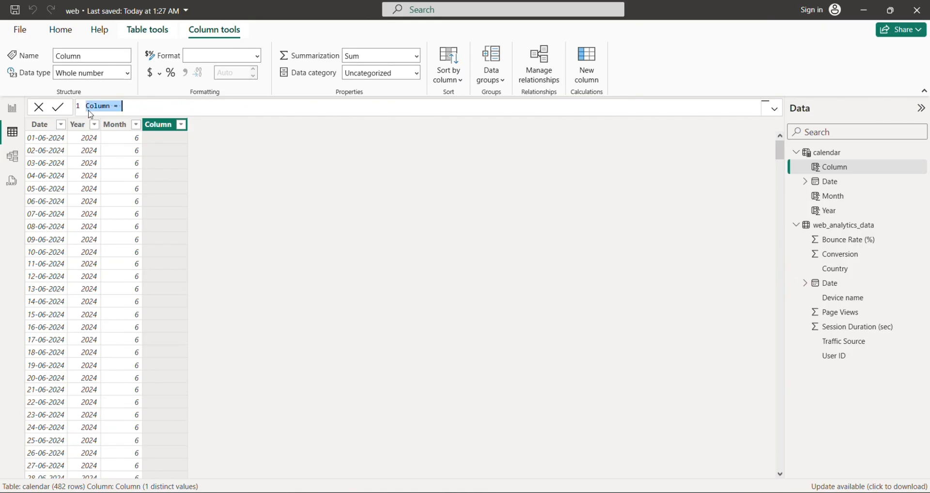
{"action": "left_click", "coordinate": [111, 106]}
{"action": "key", "text": "BackSpace"}
{"action": "key", "text": "BackSpace"}
{"action": "key", "text": "BackSpace"}
{"action": "key", "text": "BackSpace"}
{"action": "key", "text": "BackSpace"}
{"action": "key", "text": "BackSpace"}
{"action": "type", "text": "Month"}
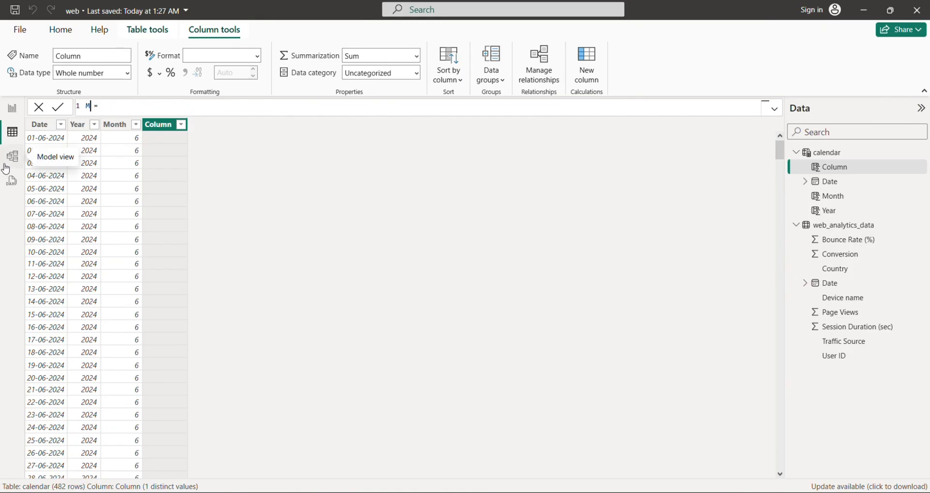
{"action": "type", "text": " name"}
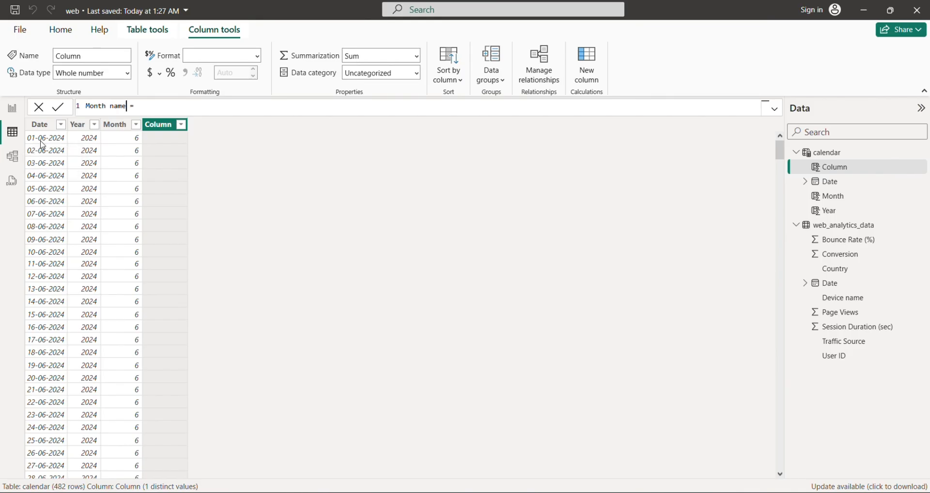
Begin the expression of the Month name column with the FORMAT function
{"action": "key", "text": "Right"}
{"action": "key", "text": "Right"}
{"action": "key", "text": "Right"}
{"action": "type", "text": "d"}
{"action": "key", "text": "BackSpace"}
{"action": "type", "text": "for"}
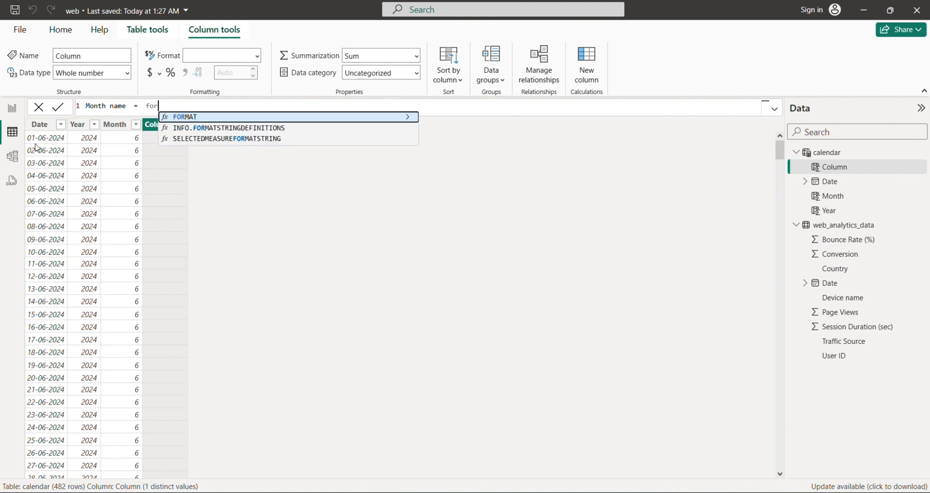
{"action": "key", "text": "Tab"}
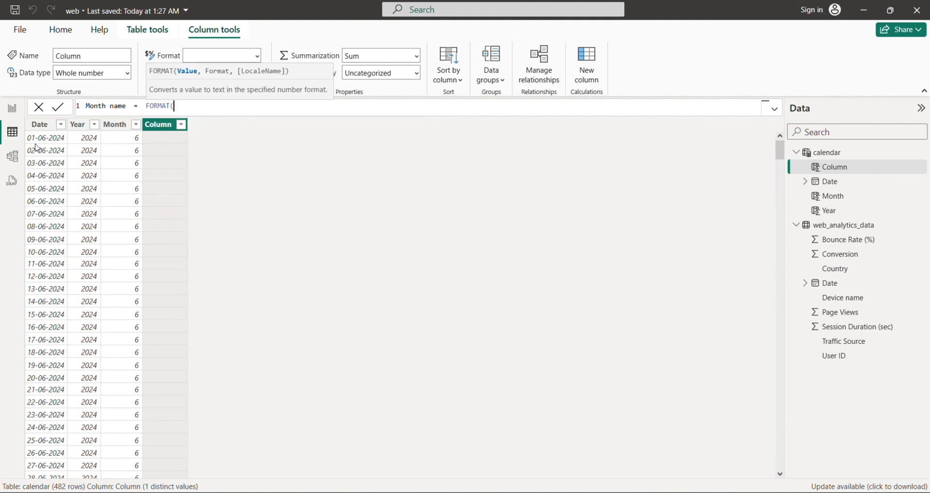
Enter 'calendar'[Date] as the value argument of the FORMAT function in the Month name formula
{"action": "type", "text": "ca"}
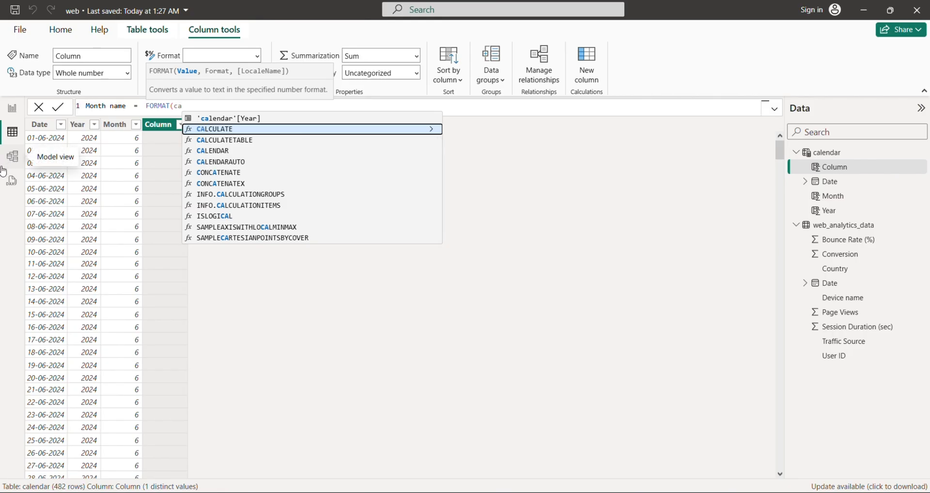
{"action": "key", "text": "Up"}
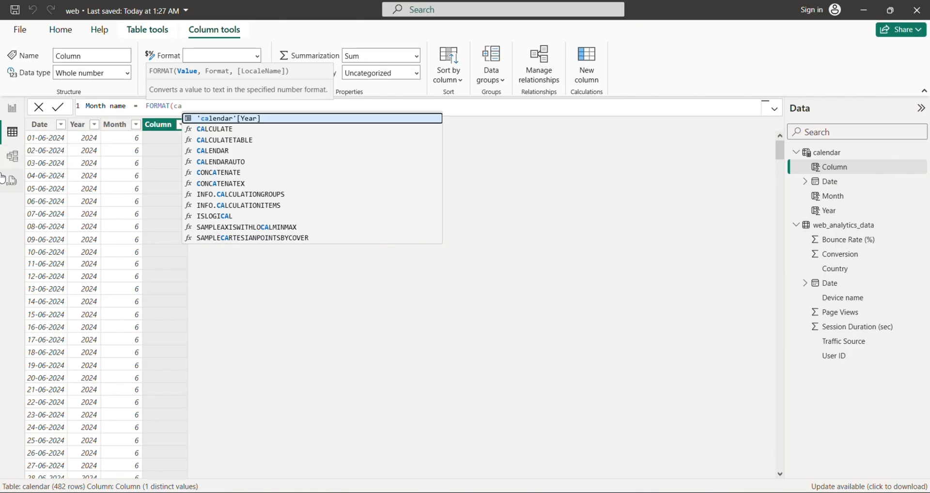
{"action": "key", "text": "BackSpace"}
{"action": "type", "text": "a"}
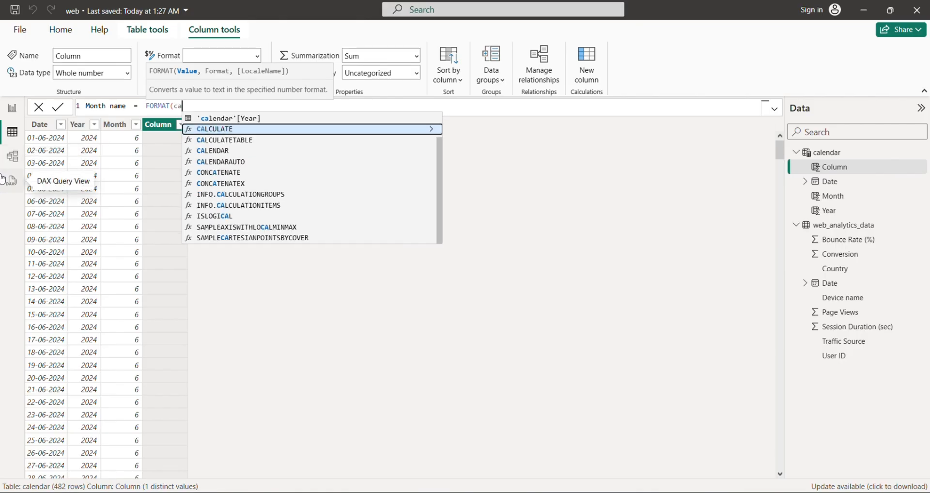
{"action": "type", "text": "l"}
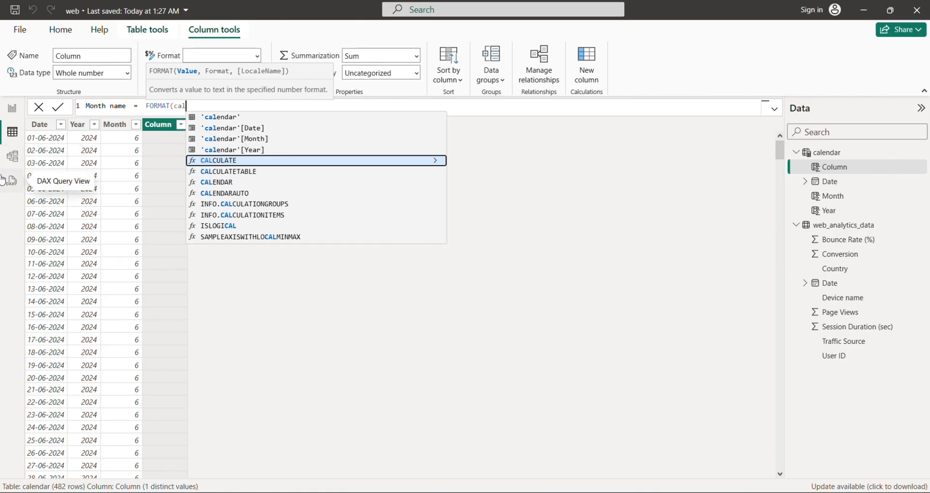
{"action": "key", "text": "Up"}
{"action": "key", "text": "Up"}
{"action": "key", "text": "Up"}
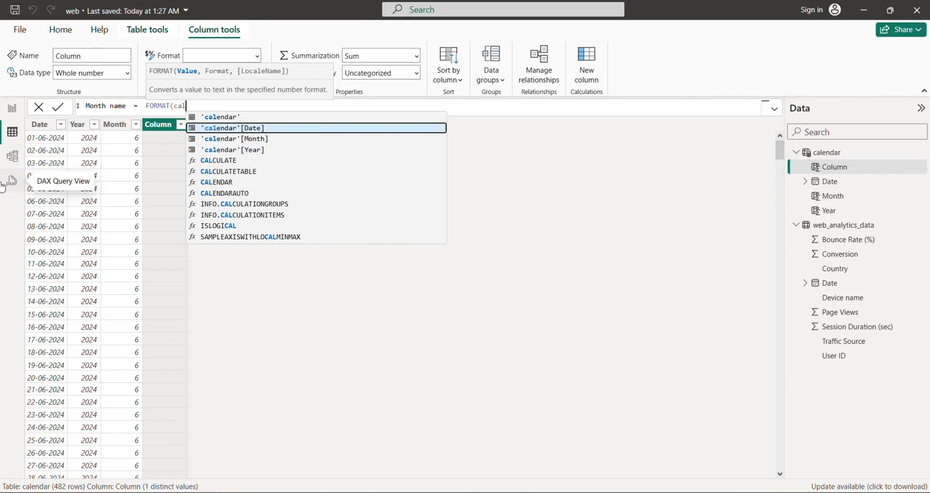
{"action": "key", "text": "Tab"}
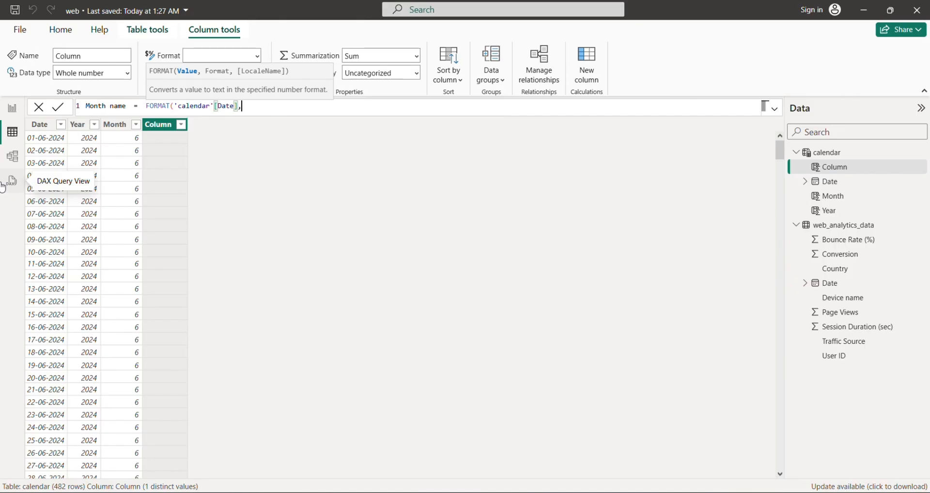
Complete the Month name formula with the format string "mmm" and commit the column
{"action": "type", "text": ",'"}
{"action": "key", "text": "BackSpace"}
{"action": "type", "text": "'"}
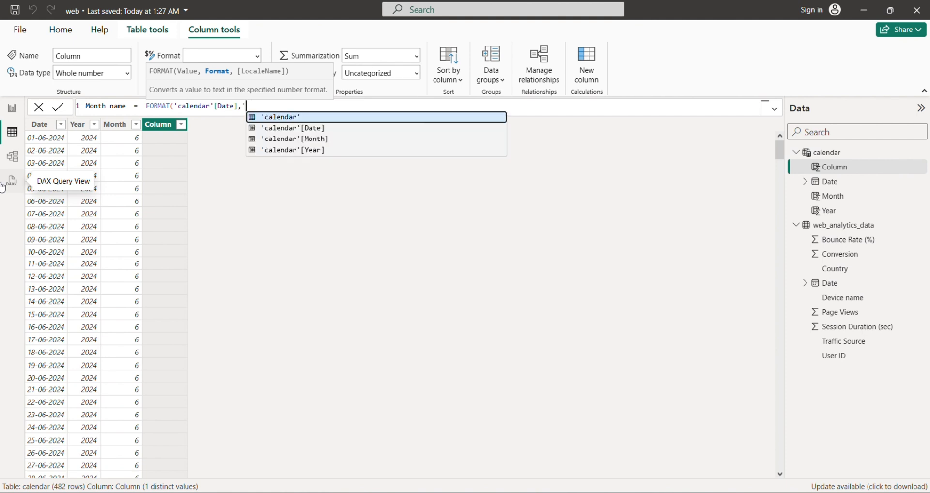
{"action": "key", "text": "BackSpace"}
{"action": "type", "text": "\""}
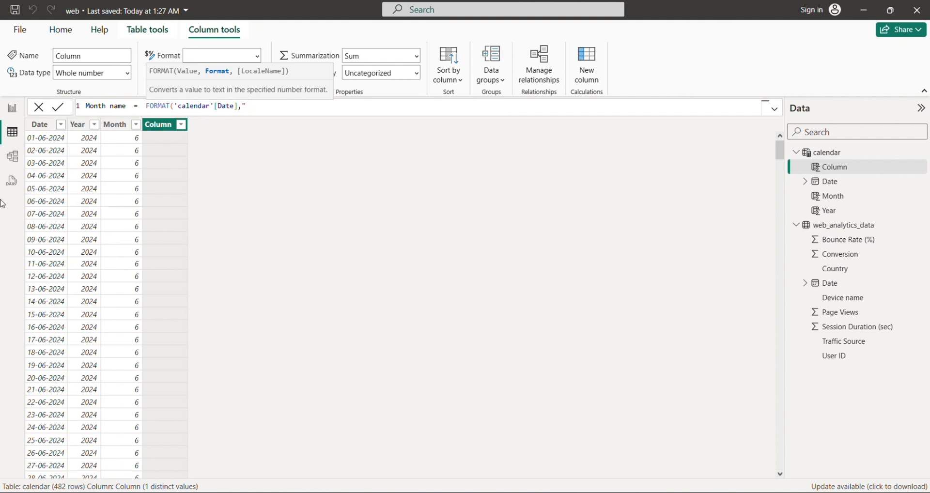
{"action": "type", "text": "mmm\")"}
{"action": "key", "text": "Return"}
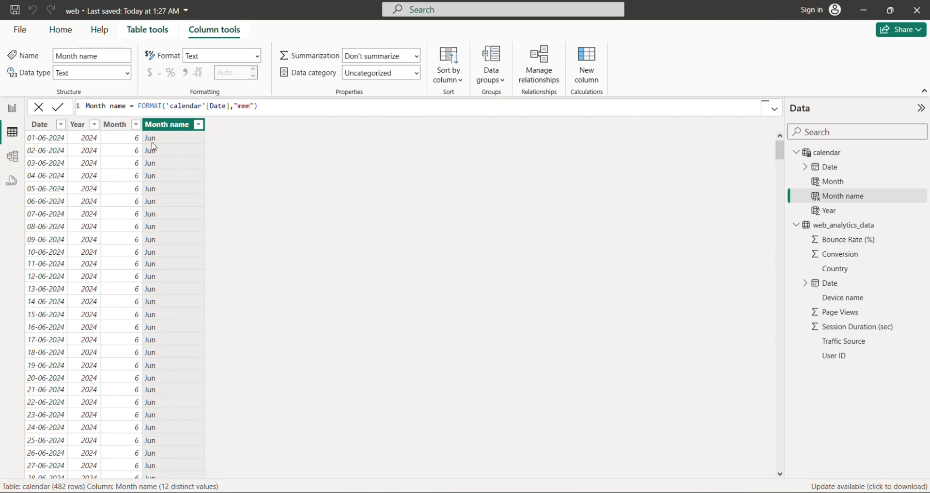
Try the format string "mmmm" in the Month name formula and check the column's values
{"action": "double_click", "coordinate": [251, 108]}
{"action": "type", "text": "mmmm"}
{"action": "key", "text": "Return"}
{"action": "scroll", "coordinate": [180, 300], "scroll_direction": "down", "scroll_amount": 10}
{"action": "scroll", "coordinate": [181, 282], "scroll_direction": "up", "scroll_amount": 3}
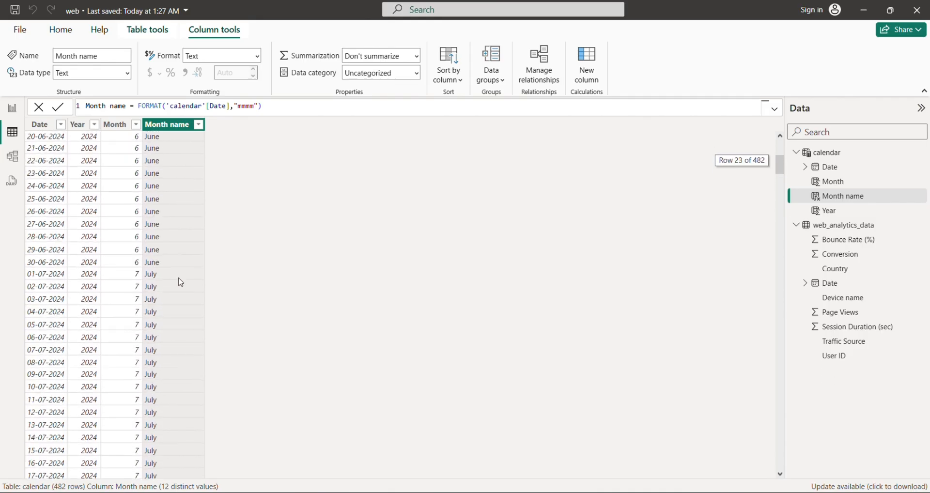
{"action": "scroll", "coordinate": [180, 282], "scroll_direction": "up", "scroll_amount": 6}
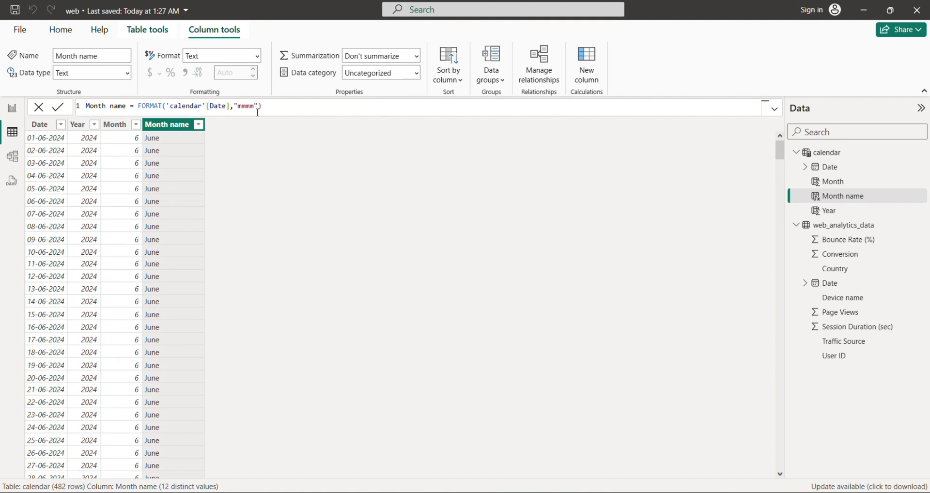
Set the format string in the Month name formula back to "mmm" and commit it
{"action": "double_click", "coordinate": [243, 105]}
{"action": "type", "text": "mmm"}
{"action": "key", "text": "Return"}
Start a new relationship in the relationship manager with web_analytics_data as its first table
{"action": "mouse_move", "coordinate": [848, 230]}
{"action": "left_click", "coordinate": [539, 68]}
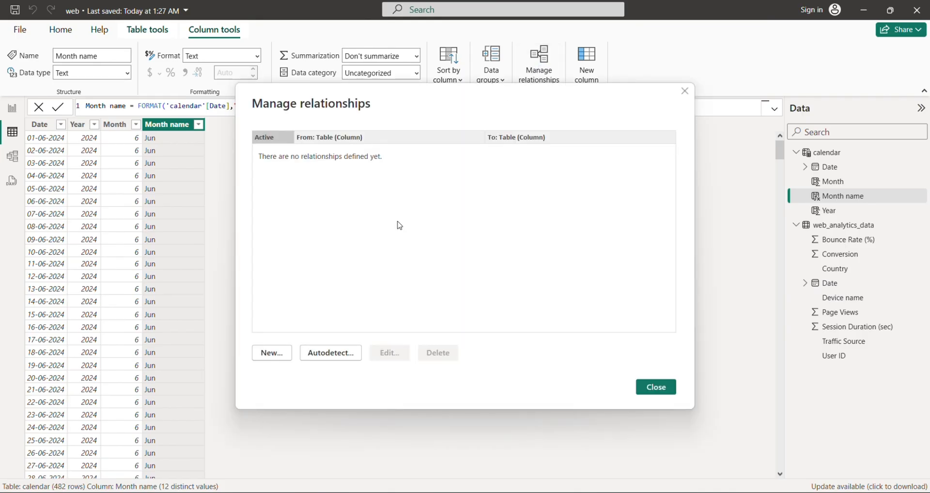
{"action": "left_click", "coordinate": [283, 354]}
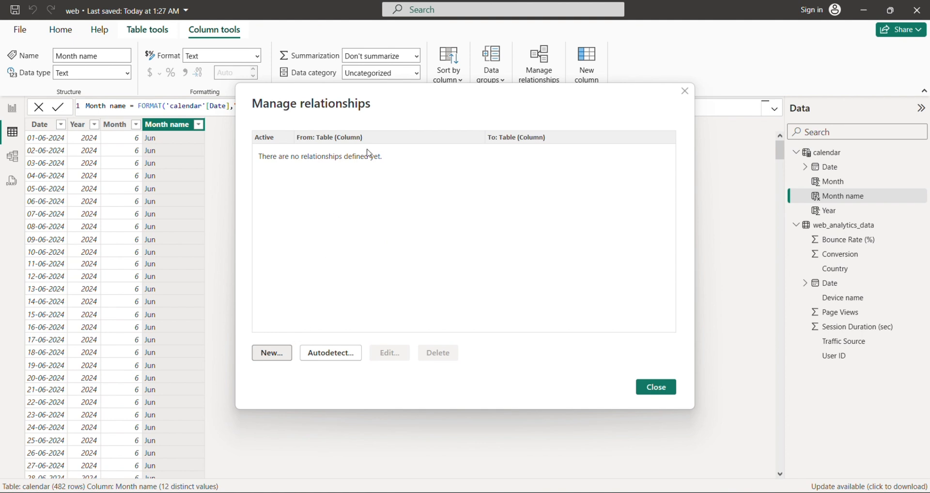
{"action": "left_click", "coordinate": [408, 137]}
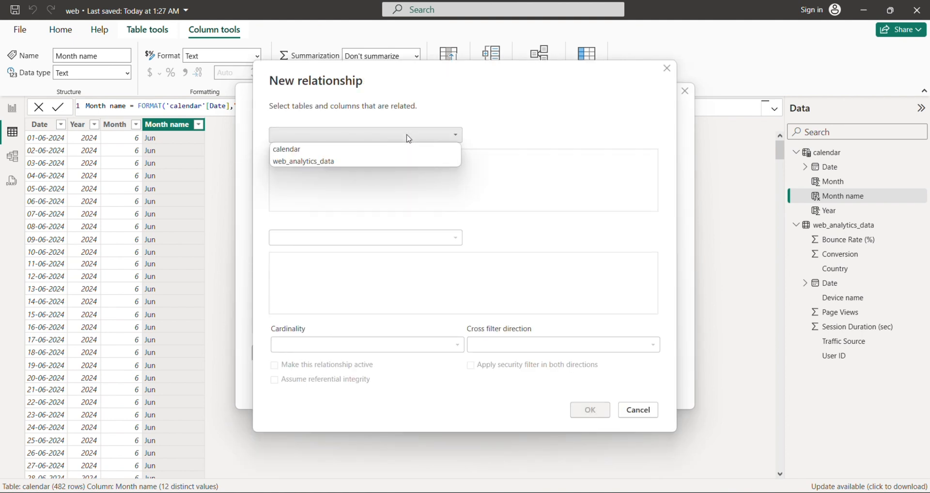
{"action": "left_click", "coordinate": [362, 169]}
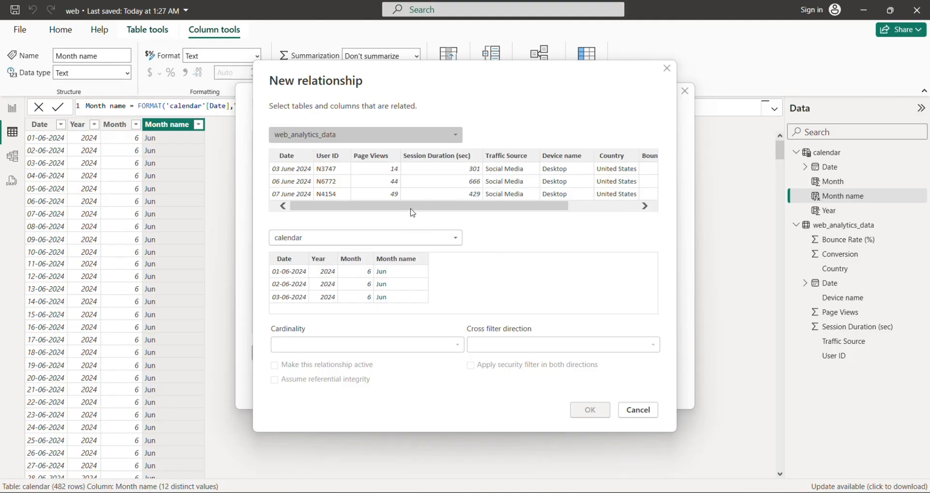
Relate the Date column of web_analytics_data to the Date column of calendar, create the relationship and close the relationship manager
{"action": "mouse_move", "coordinate": [410, 208]}
{"action": "left_mouse_down"}
{"action": "mouse_move", "coordinate": [490, 206]}
{"action": "mouse_move", "coordinate": [408, 203]}
{"action": "left_mouse_up"}
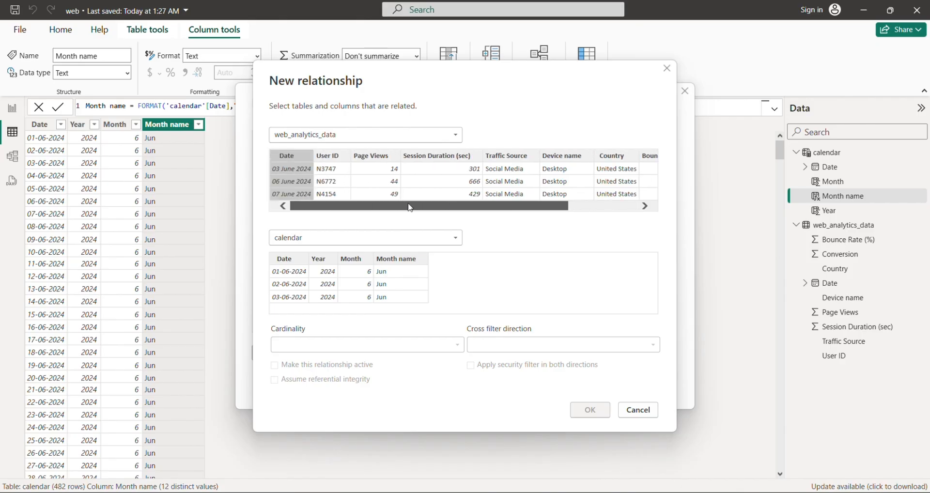
{"action": "left_click", "coordinate": [291, 156]}
{"action": "left_click", "coordinate": [291, 156]}
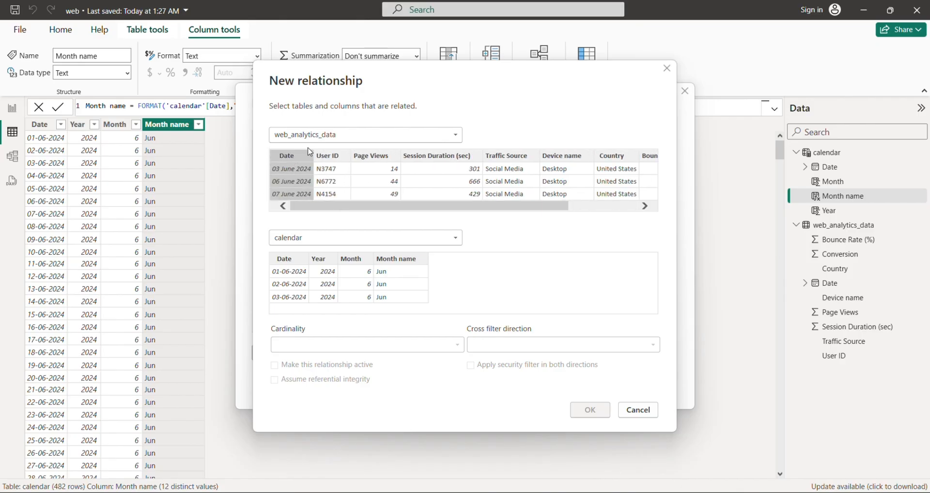
{"action": "left_click", "coordinate": [296, 261]}
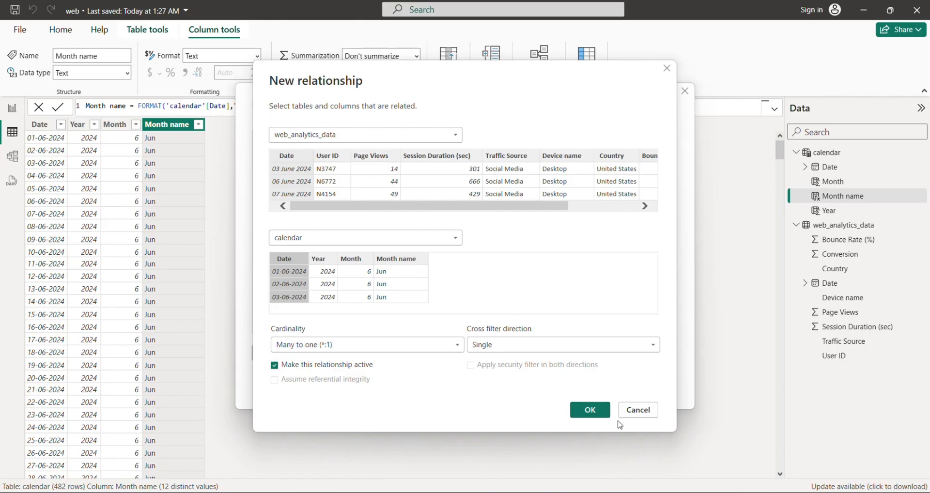
{"action": "left_click", "coordinate": [587, 414]}
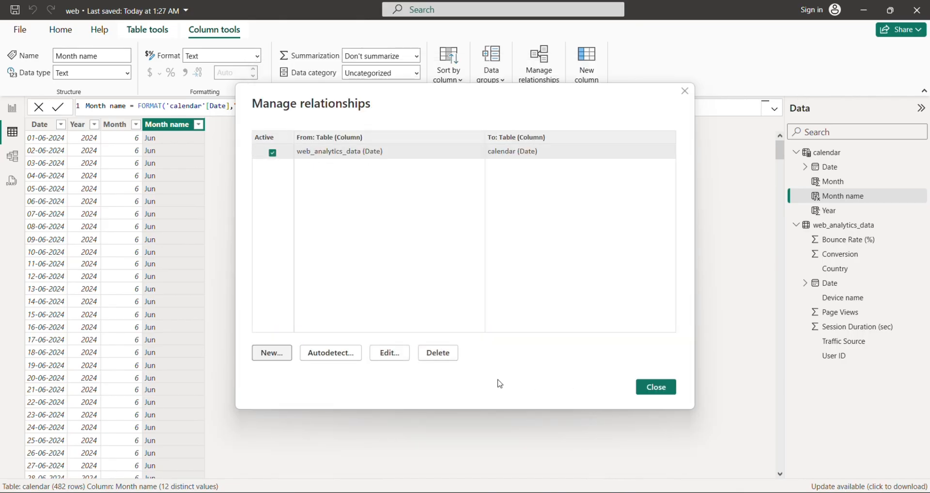
{"action": "left_click", "coordinate": [660, 388]}
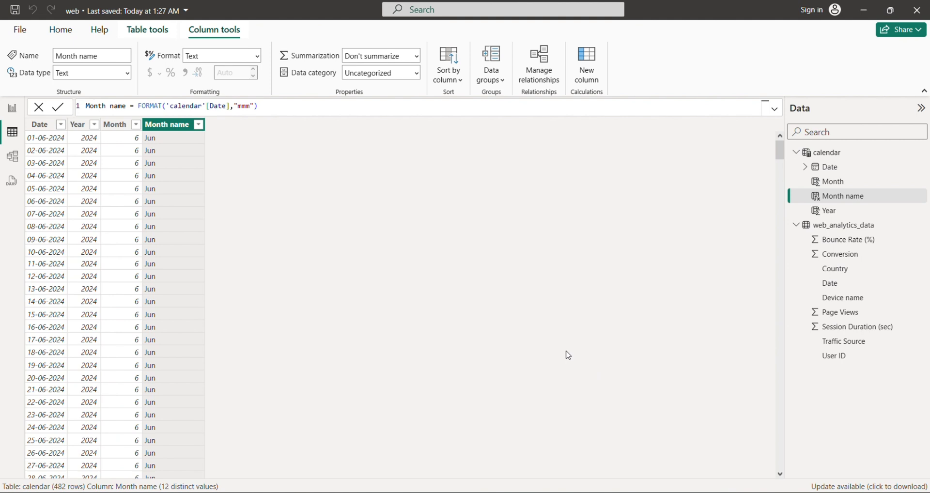
Show the data model and move the web_analytics_data and calendar cards apart so their relationship line is exposed
{"action": "left_click", "coordinate": [13, 160]}
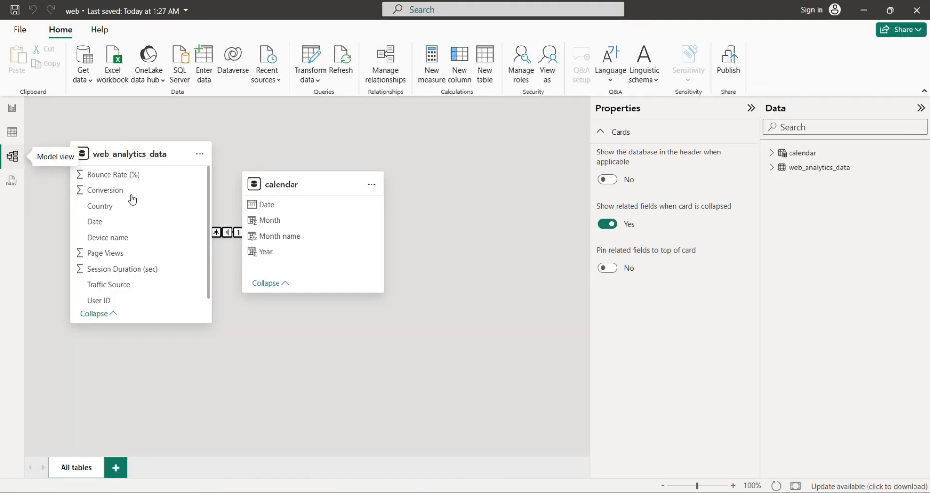
{"action": "left_click_drag", "start_coordinate": [304, 188], "coordinate": [416, 198]}
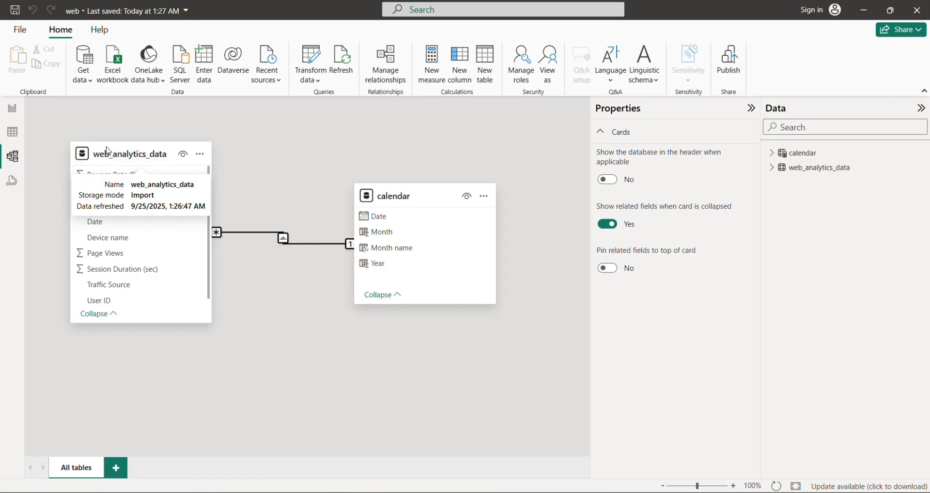
{"action": "left_click_drag", "start_coordinate": [131, 144], "coordinate": [138, 145]}
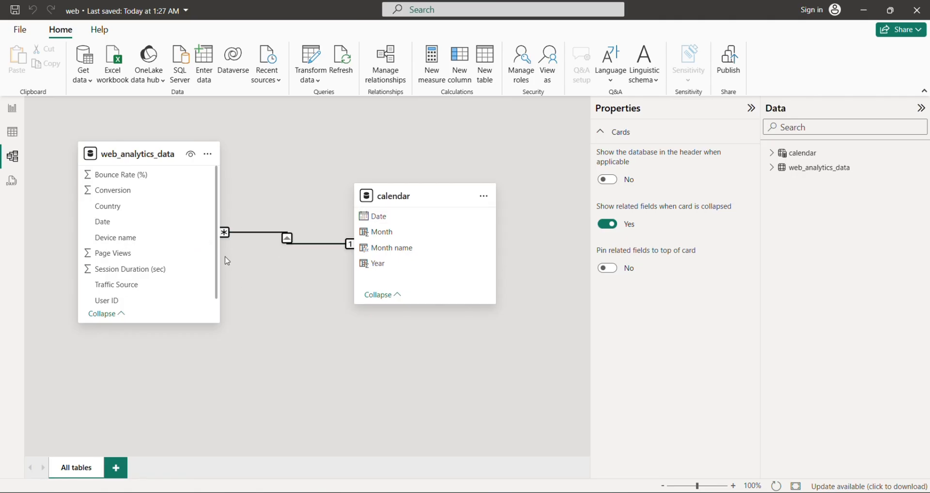
Examine the properties of the relationship between web_analytics_data and calendar, including its tables, columns, cardinality and cross-filter direction
{"action": "left_click", "coordinate": [227, 235]}
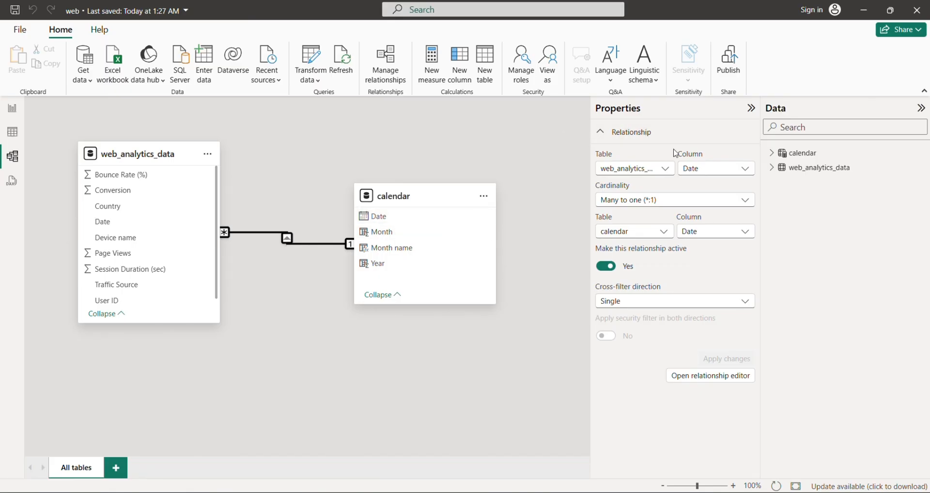
{"action": "left_click", "coordinate": [666, 170]}
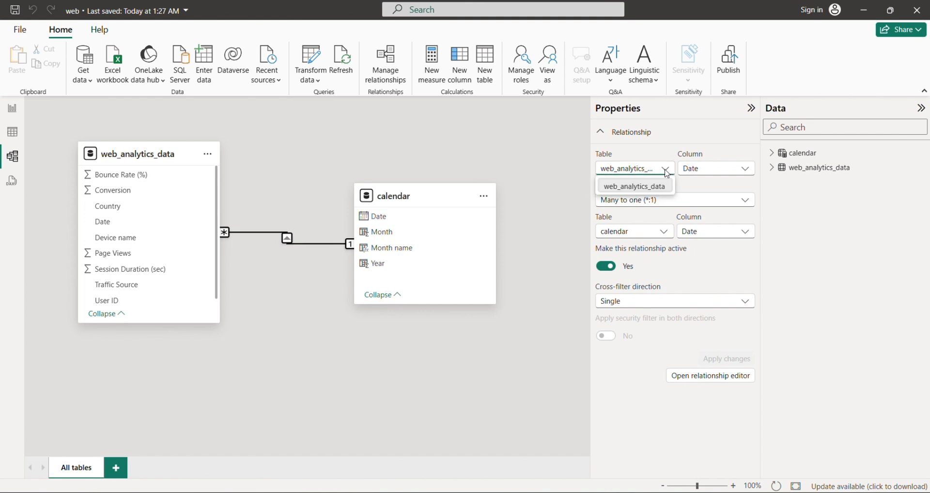
{"action": "left_click", "coordinate": [667, 170]}
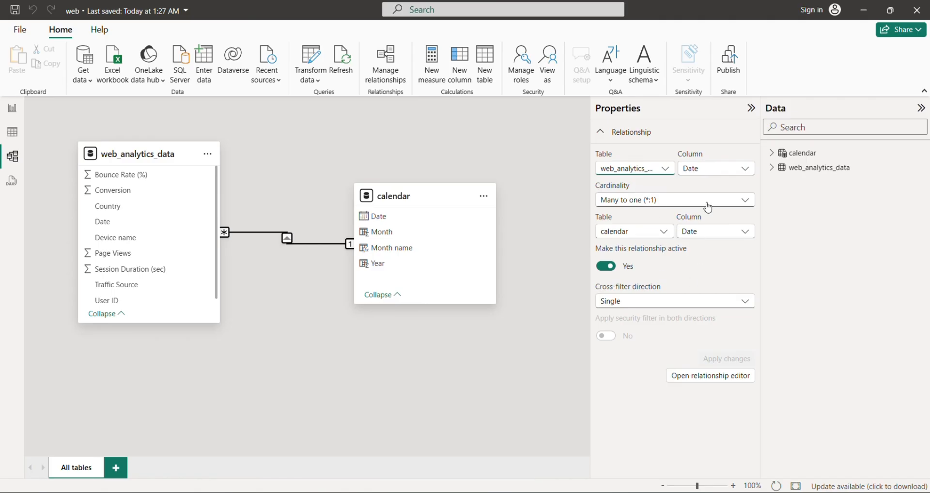
{"action": "right_click", "coordinate": [289, 242]}
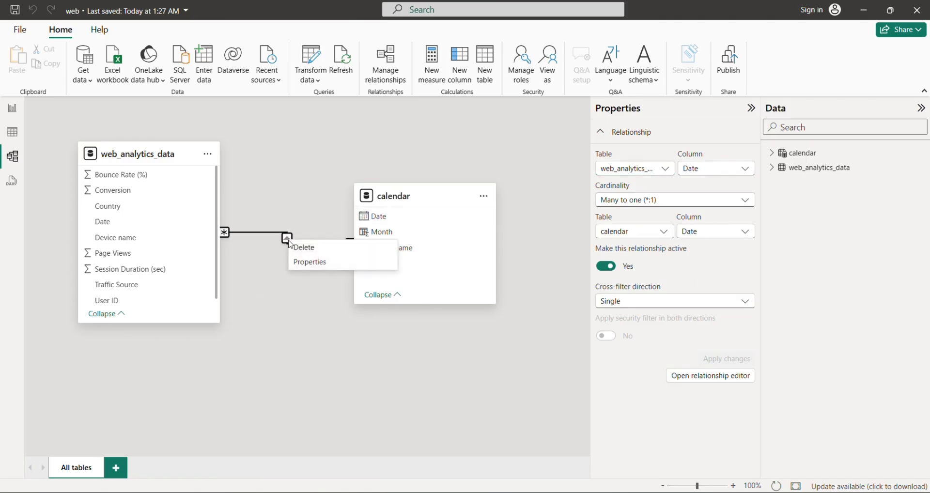
{"action": "left_click", "coordinate": [299, 262]}
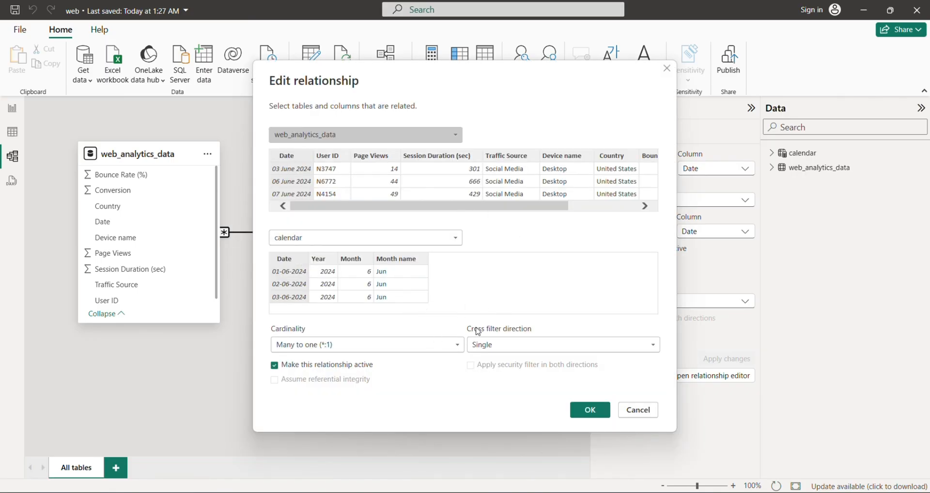
{"action": "left_click", "coordinate": [636, 412]}
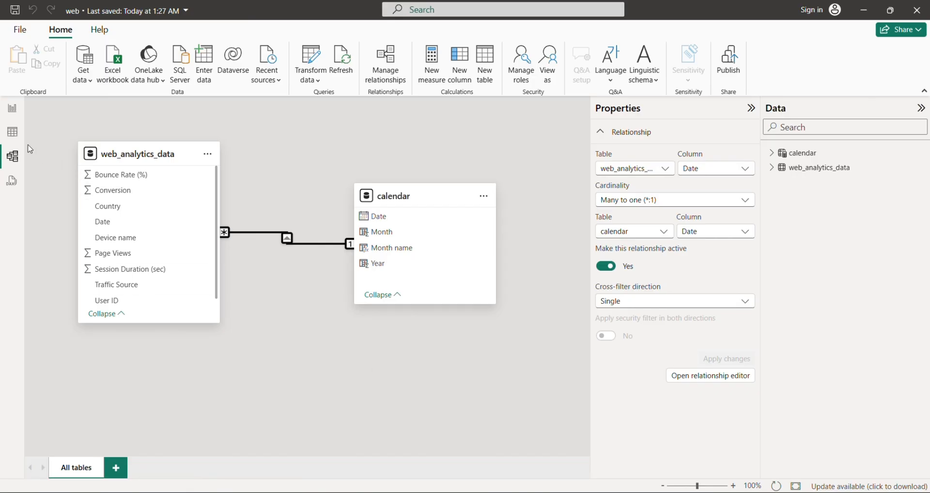
Enter a table with columns Period and short: Last 7 Days 1, Last 30 Days 2, Last 90 Days 3, Last 365 Days 4, Custom 5
{"action": "left_click", "coordinate": [13, 117]}
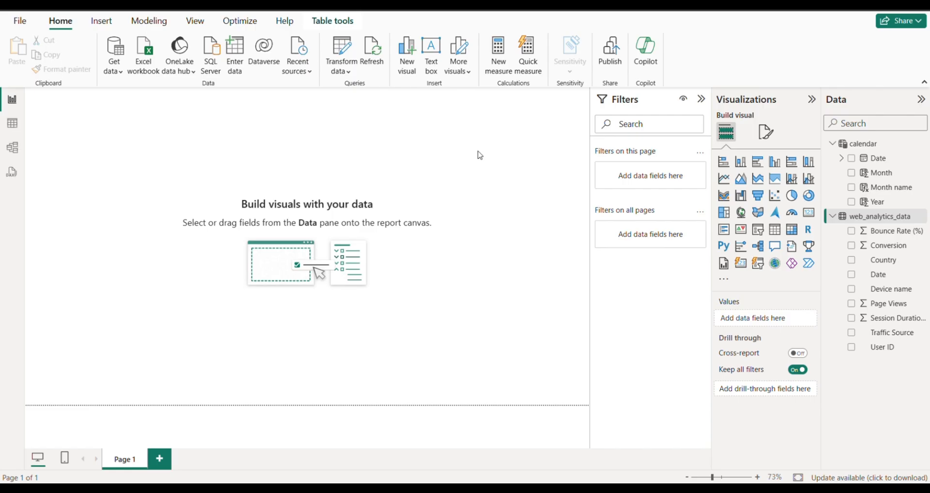
{"action": "left_click", "coordinate": [232, 54]}
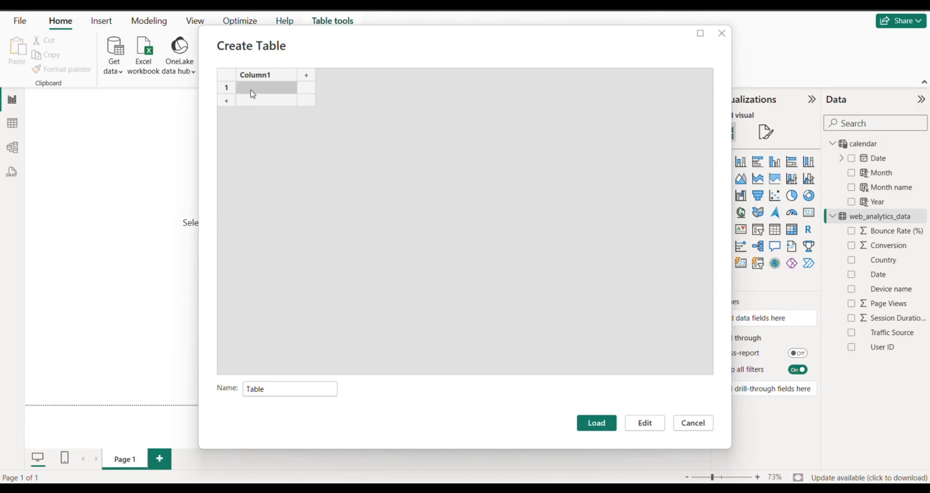
{"action": "type", "text": "Period\tshort Last 7 Days\t1 Last 30 Days\t2 Last 90 Days\t3 Last 365 Days\t4 Custom\t5"}
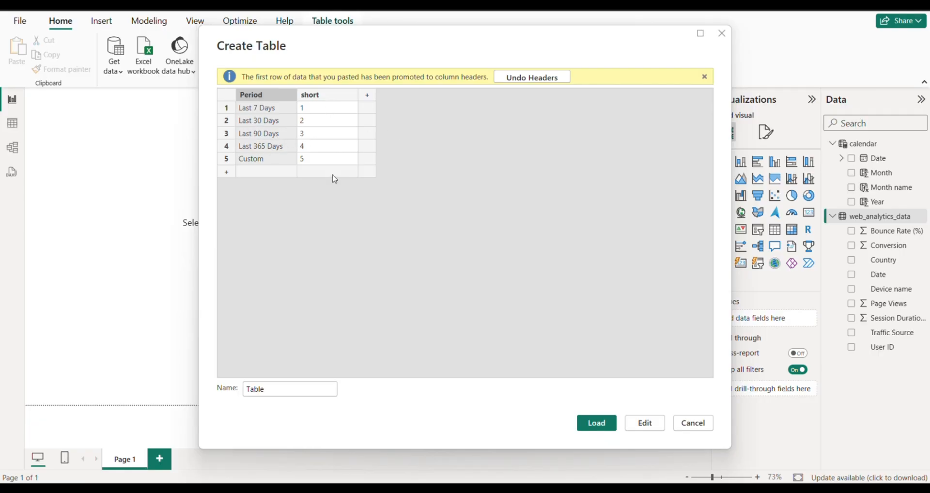
Name the new period table Data Range and load it into the model
{"action": "left_click", "coordinate": [267, 392]}
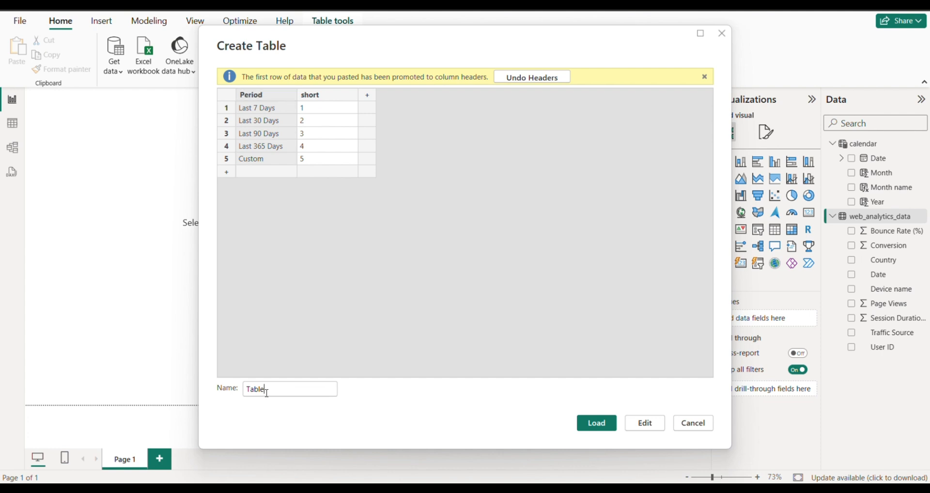
{"action": "key", "text": "BackSpace"}
{"action": "key", "text": "BackSpace"}
{"action": "key", "text": "BackSpace"}
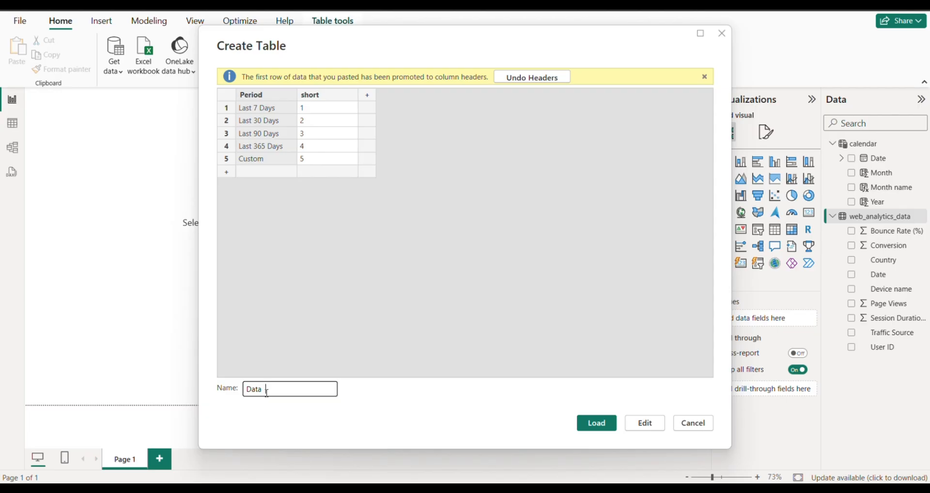
{"action": "type", "text": "Data Range"}
{"action": "left_click", "coordinate": [593, 426]}
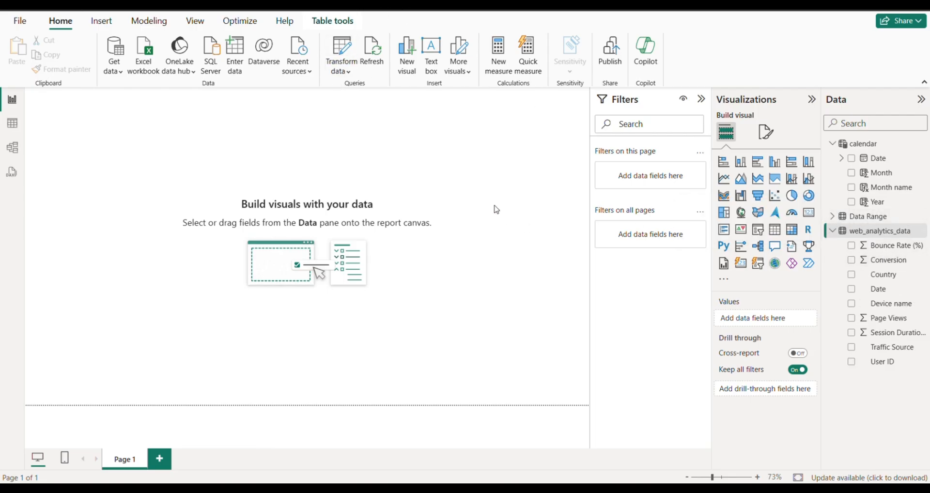
Add the measure User Count by Selected Period to web_analytics_data, counting distinct User IDs over the 7, 30, 90 or 365 days selected in Data Range
{"action": "right_click", "coordinate": [881, 231]}
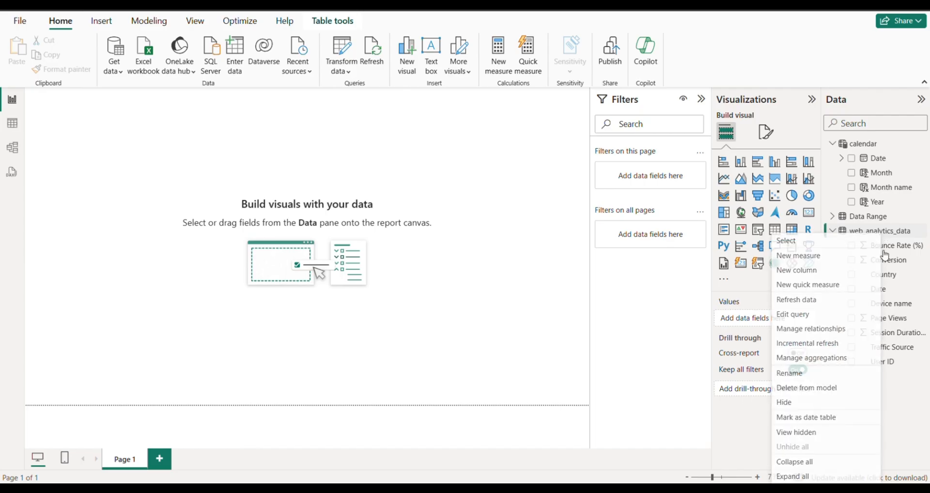
{"action": "left_click", "coordinate": [804, 257]}
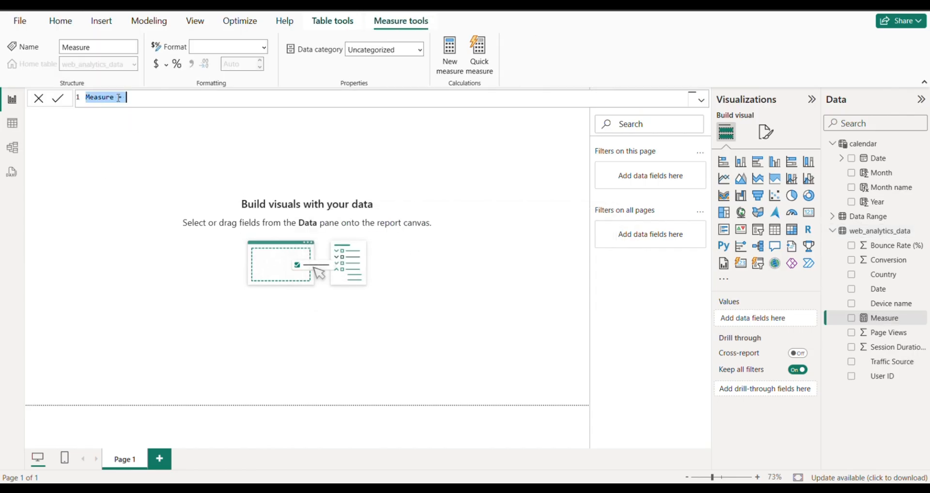
{"action": "left_click", "coordinate": [130, 100]}
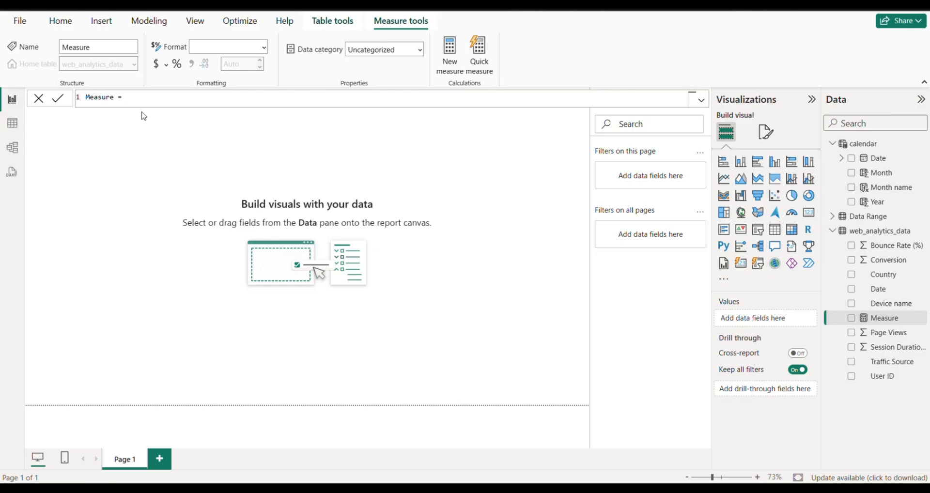
{"action": "key", "text": "ctrl+a"}
{"action": "key", "text": "ctrl+v"}
{"action": "key", "text": "Return"}
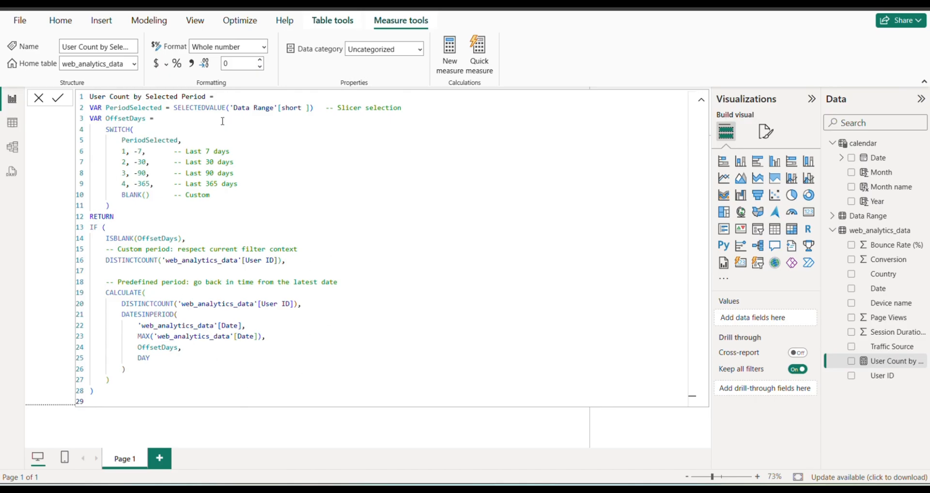
Look over the rows of the web_analytics_data table and return to the report canvas
{"action": "left_click", "coordinate": [8, 129]}
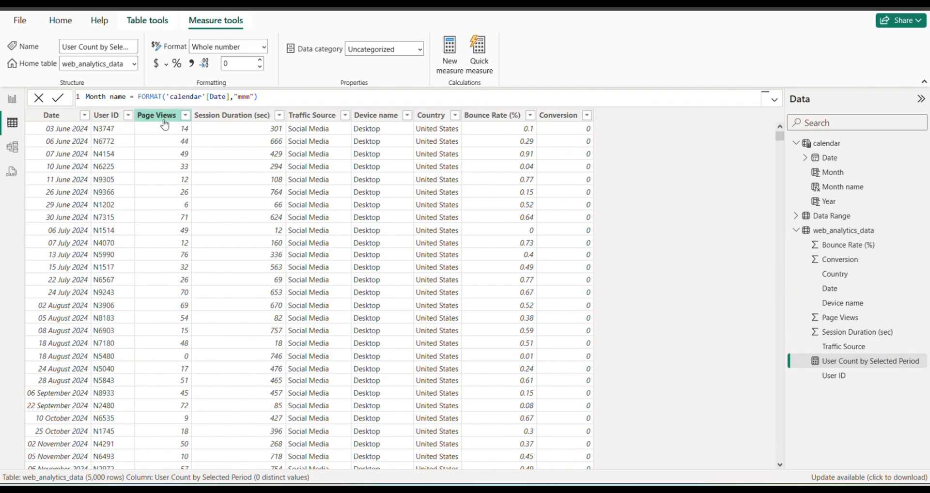
{"action": "left_click", "coordinate": [12, 100]}
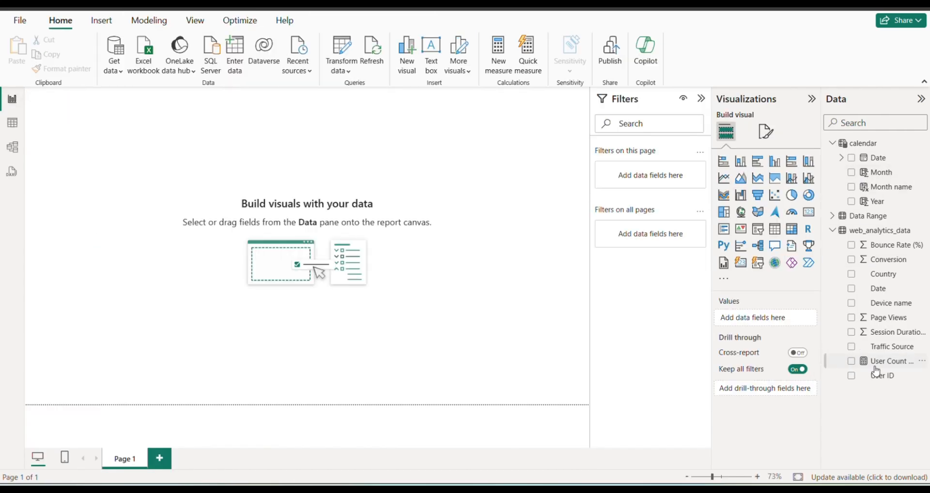
Create a new measure in web_analytics_data and fill it with a copy of the User Count by Selected Period formula
{"action": "left_click", "coordinate": [877, 362]}
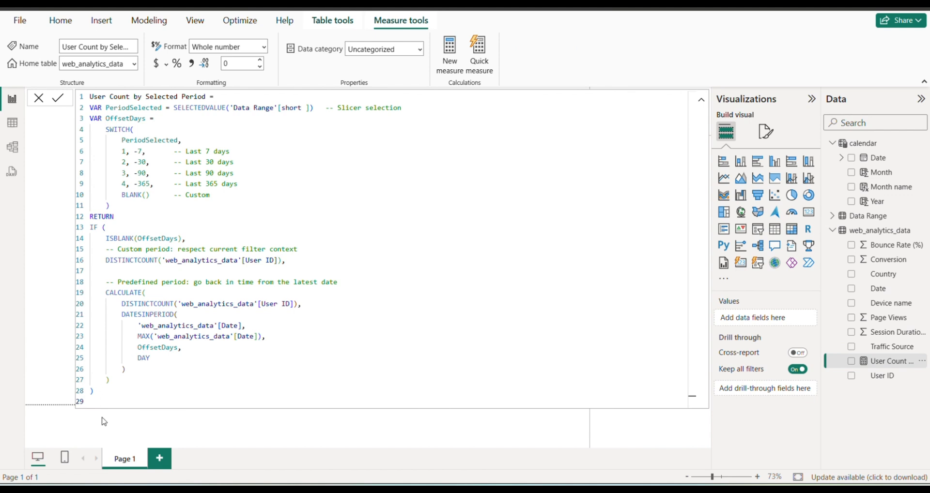
{"action": "left_click_drag", "start_coordinate": [118, 392], "coordinate": [84, 84]}
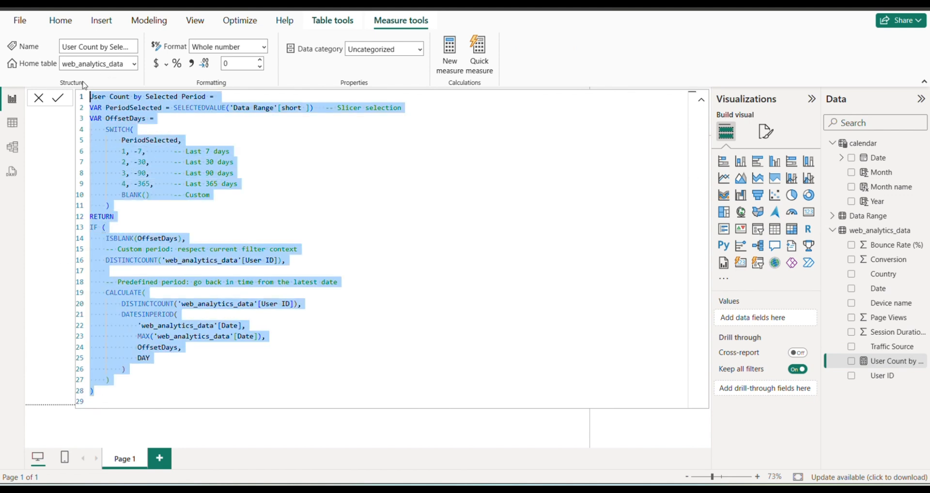
{"action": "left_click", "coordinate": [528, 153]}
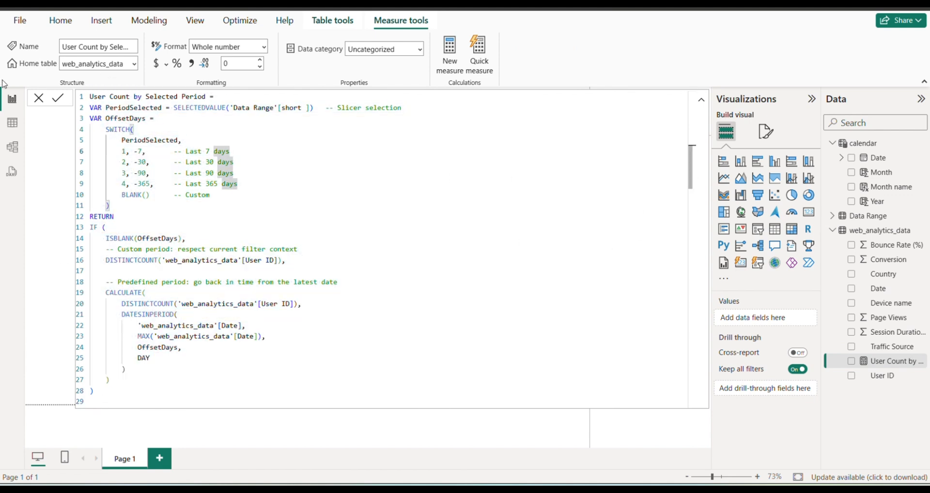
{"action": "right_click", "coordinate": [860, 231]}
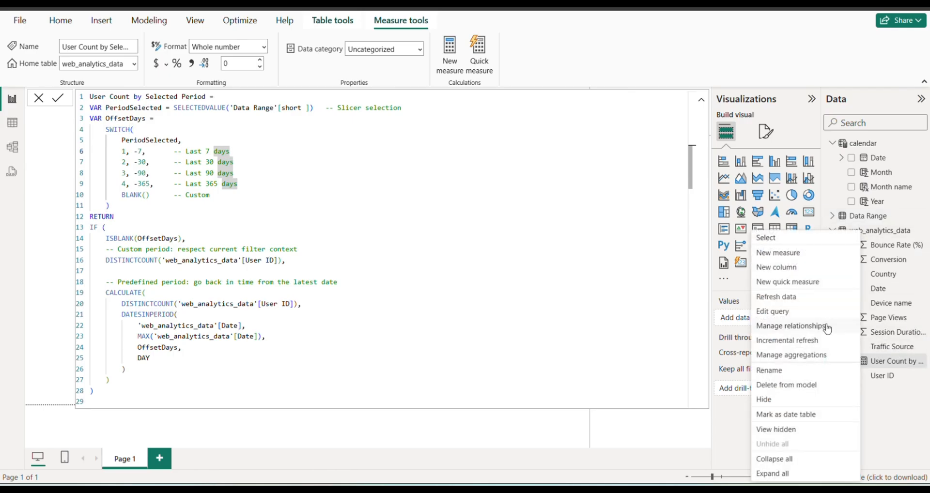
{"action": "left_click", "coordinate": [783, 255]}
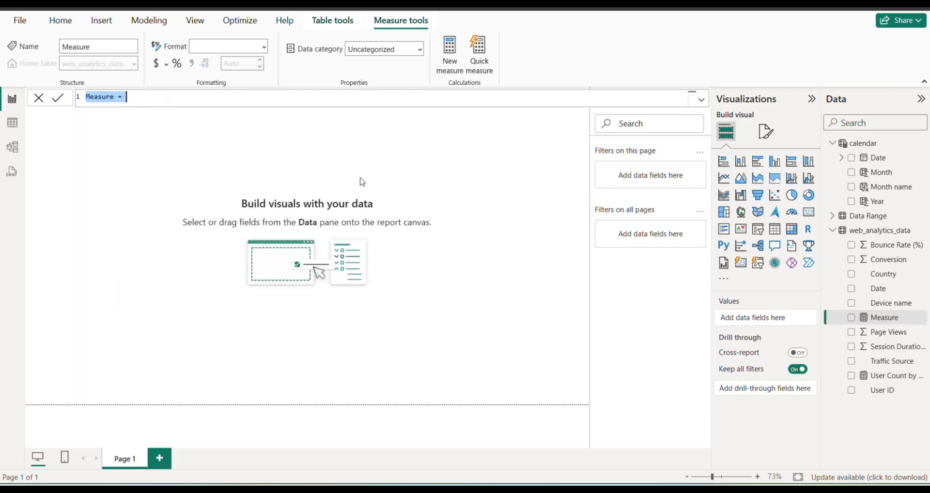
{"action": "left_click", "coordinate": [131, 98]}
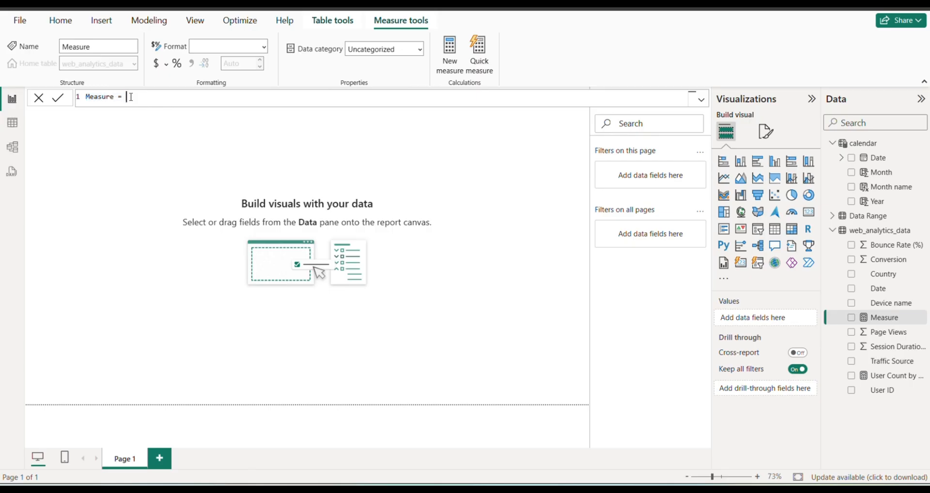
{"action": "type", "text": "User Count by Selected Period = VAR PeriodSelected = SELECTEDVALUE('Data Range'[short ])   -- Slicer selection VAR OffsetDays =     SWITCH(         PeriodSelected,         1, -7,       -- Last 7 days         2, -30,      -- Last 30 days         3, -90,      -- Last 90 days         4, -365,     -- Last 365 days         BLANK()      -- Custom     ) RETURN IF (     ISBLANK(OffsetDays),     -- Custom period: respect current filter context     DISTINCTCOUNT('web_analytics_data'[User ID]),      -- Predefined period: go back in time from the latest date     CALCULATE(         DISTINCTCOUNT('web_analytics_data'[User ID]),         DATESINPERIOD(             'web_analytics_data'[Date],             MAX('web_analytics_data'[Date]),             OffsetDays,             DAY         )     ) )"}
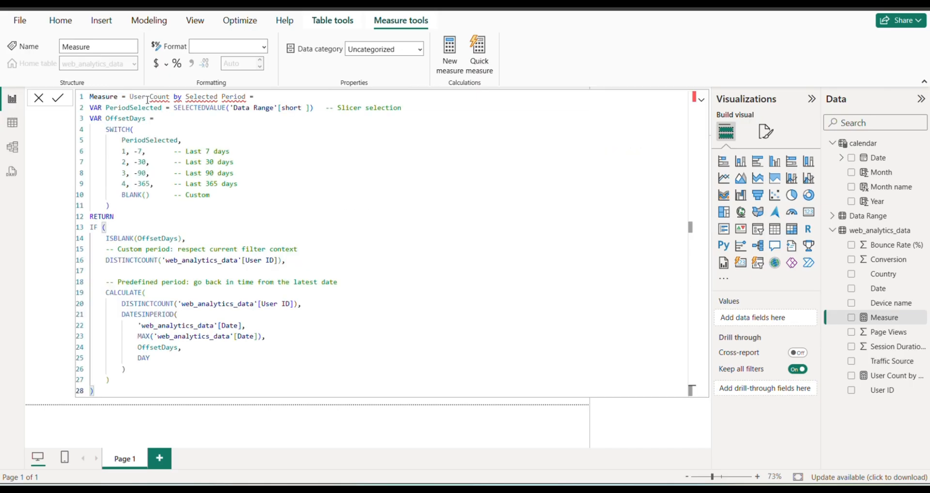
Remove the word User from the copied formula's first line and replace the default measure name with pageview
{"action": "double_click", "coordinate": [146, 96]}
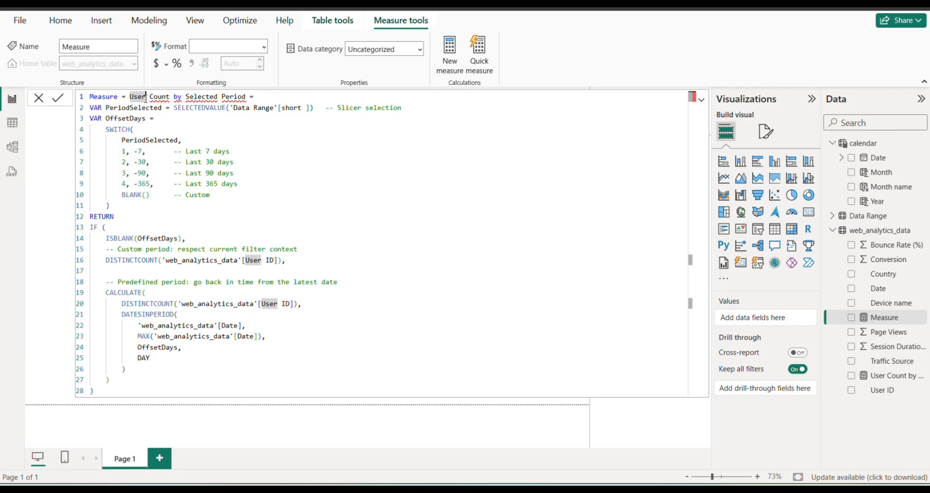
{"action": "type", "text": "U"}
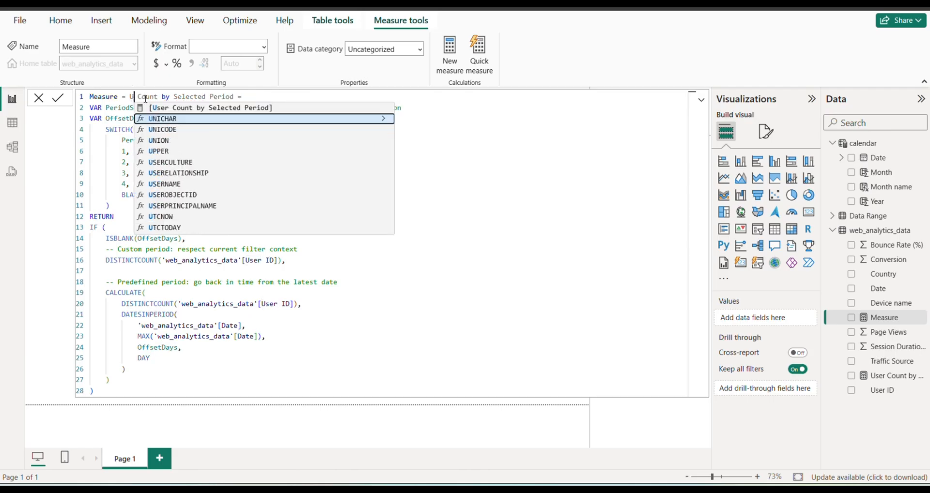
{"action": "key", "text": "BackSpace"}
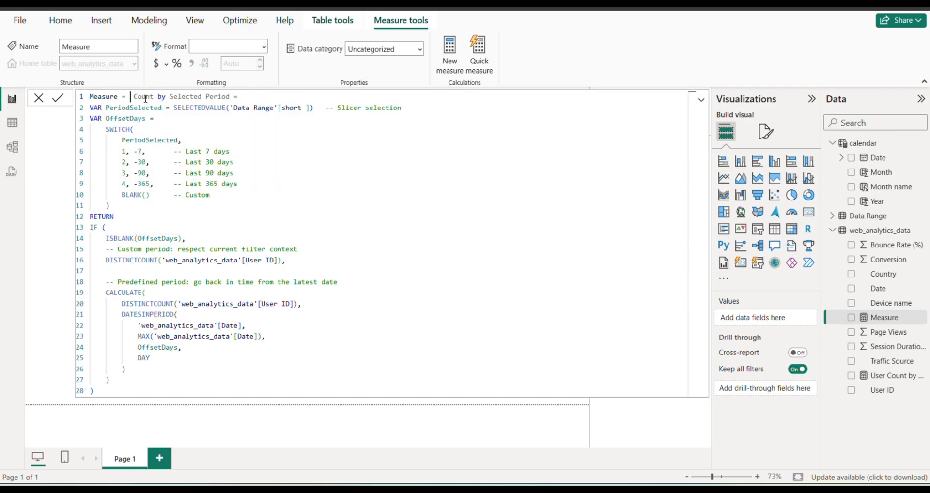
{"action": "key", "text": "Left"}
{"action": "key", "text": "Left"}
{"action": "key", "text": "BackSpace"}
{"action": "key", "text": "BackSpace"}
{"action": "key", "text": "BackSpace"}
{"action": "key", "text": "BackSpace"}
{"action": "key", "text": "BackSpace"}
{"action": "key", "text": "BackSpace"}
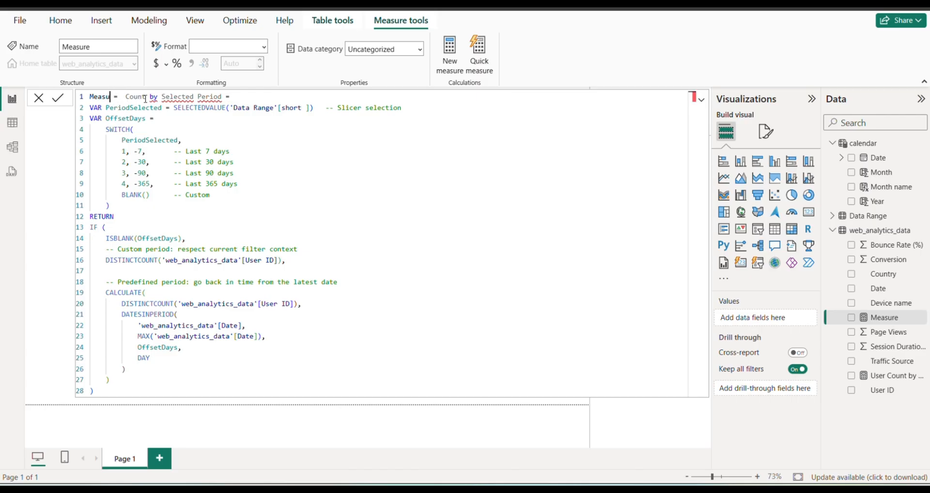
{"action": "key", "text": "BackSpace"}
{"action": "type", "text": "page"}
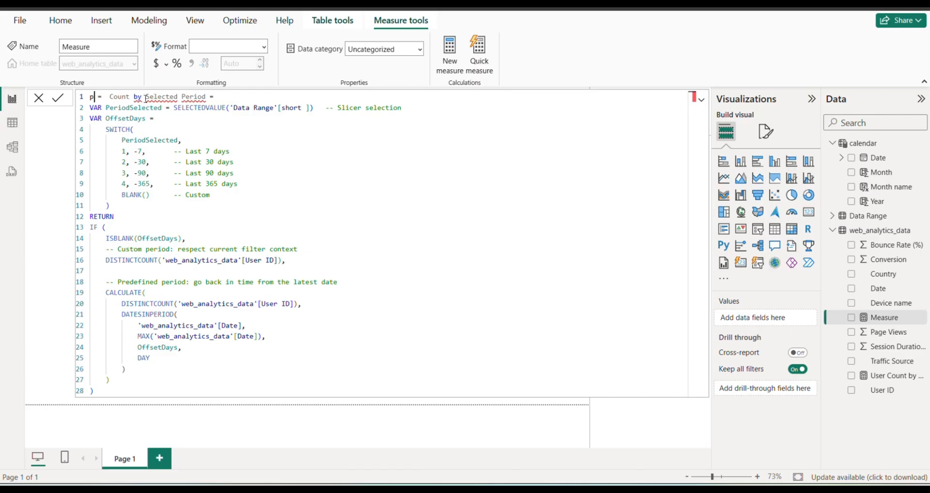
{"action": "type", "text": "vi"}
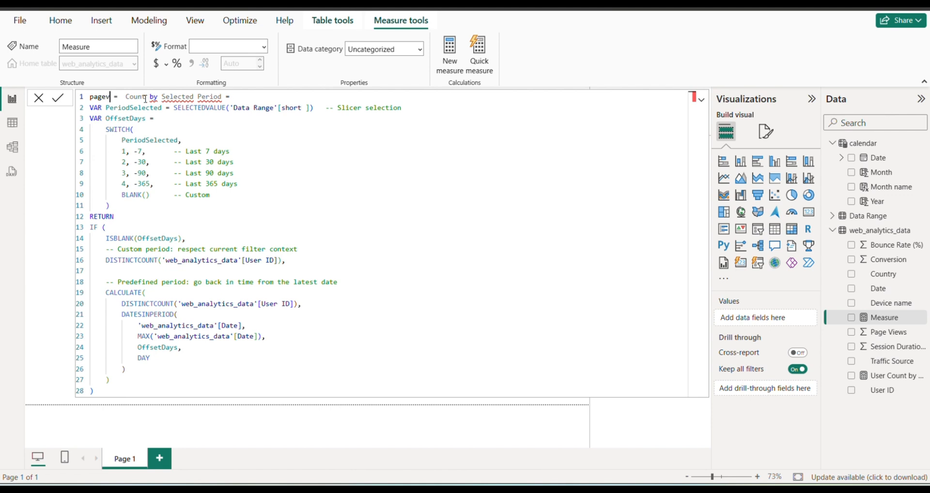
{"action": "type", "text": "ew"}
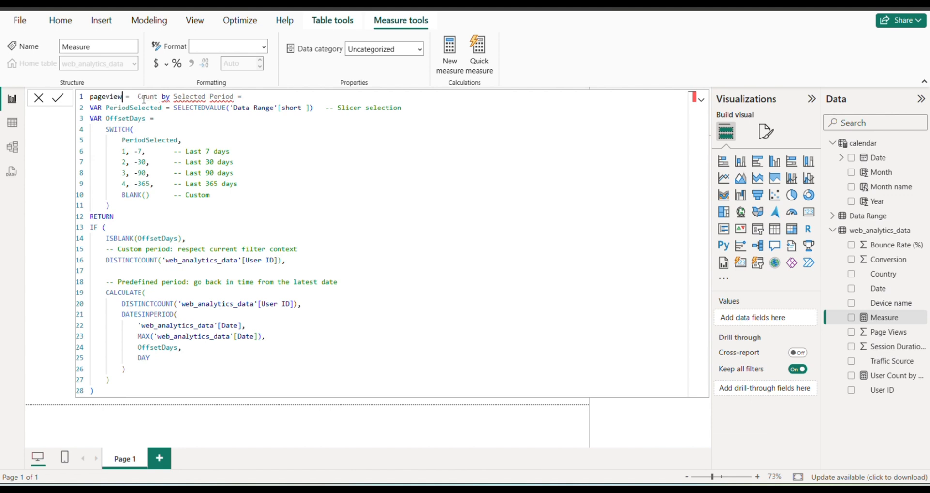
Insert the word pageview before "Count by Selected Period" in the formula's first line
{"action": "key", "text": "Right"}
{"action": "type", "text": "p"}
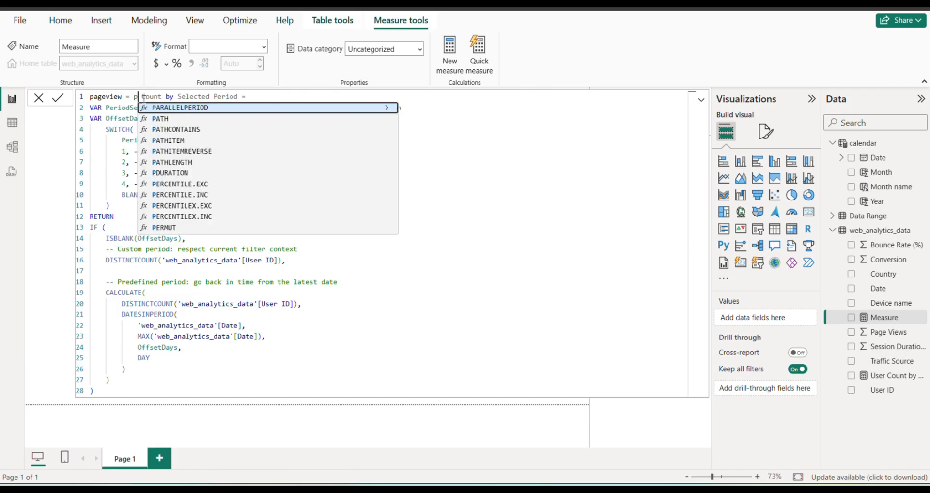
{"action": "type", "text": "age"}
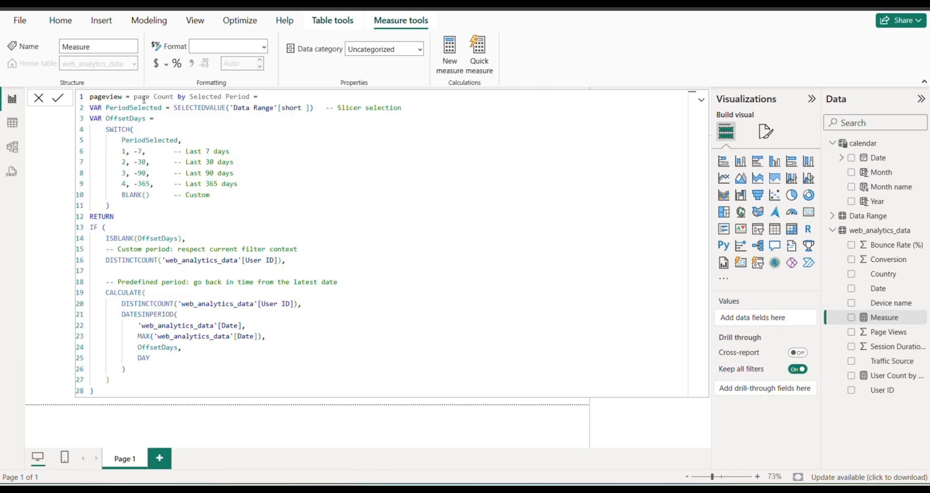
{"action": "type", "text": "vi"}
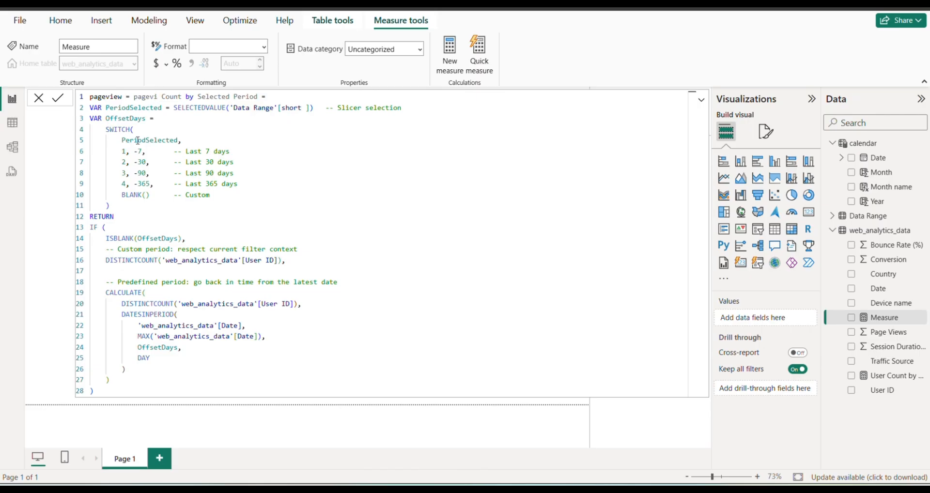
{"action": "type", "text": "ew"}
{"action": "left_click", "coordinate": [285, 180]}
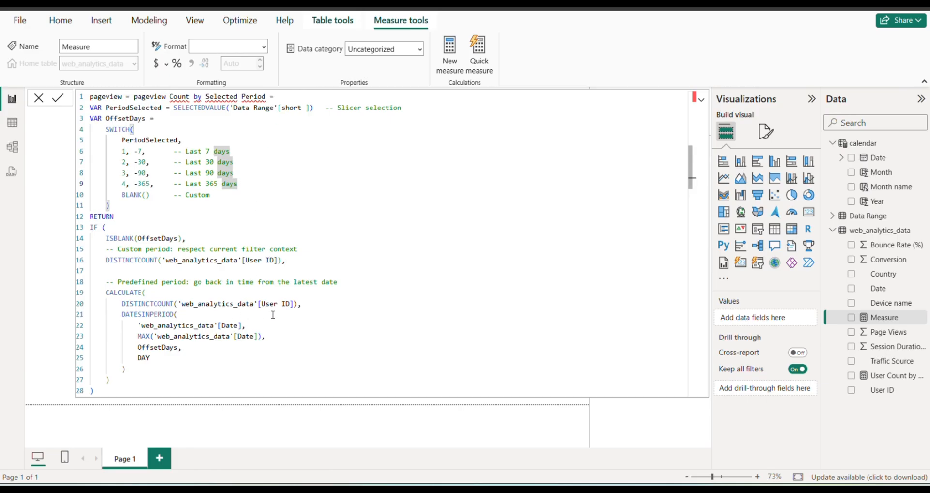
Change the DISTINCTCOUNT column inside CALCULATE from User ID to Page Views
{"action": "left_click", "coordinate": [289, 304]}
{"action": "key", "text": "BackSpace"}
{"action": "key", "text": "BackSpace"}
{"action": "key", "text": "BackSpace"}
{"action": "key", "text": "BackSpace"}
{"action": "key", "text": "BackSpace"}
{"action": "key", "text": "BackSpace"}
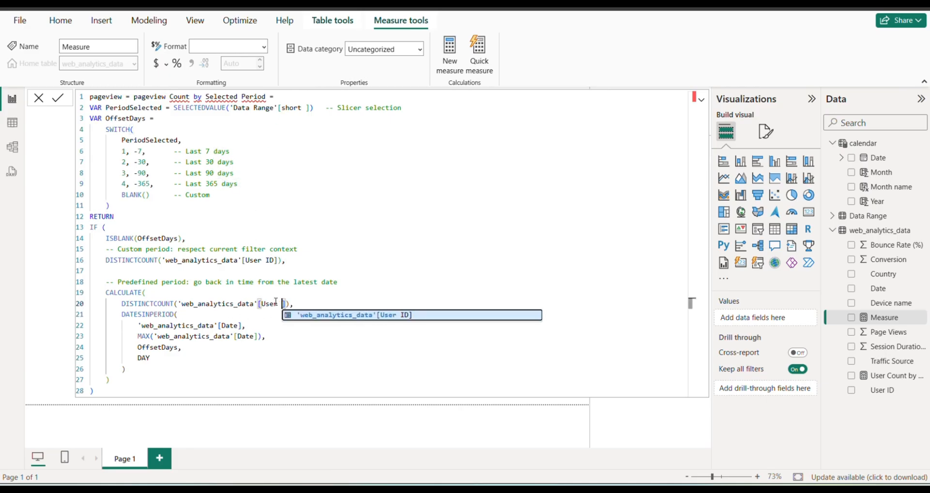
{"action": "key", "text": "BackSpace"}
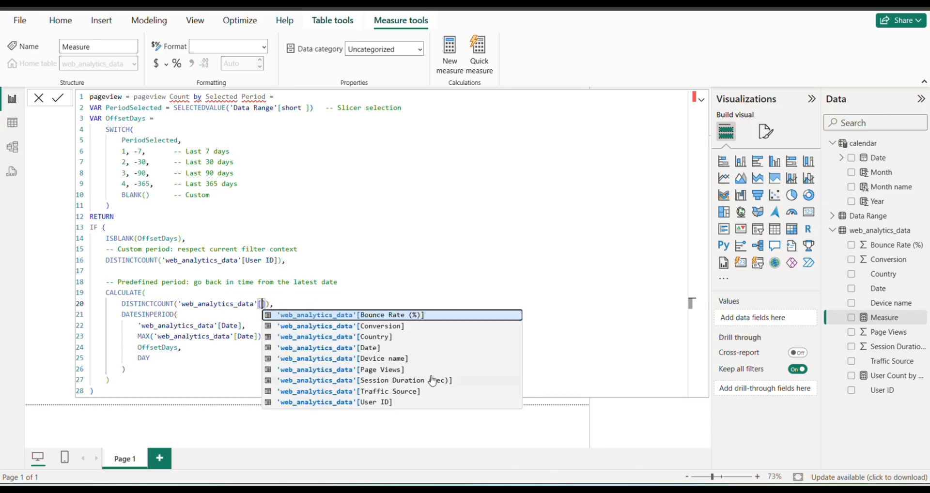
{"action": "left_click", "coordinate": [379, 370]}
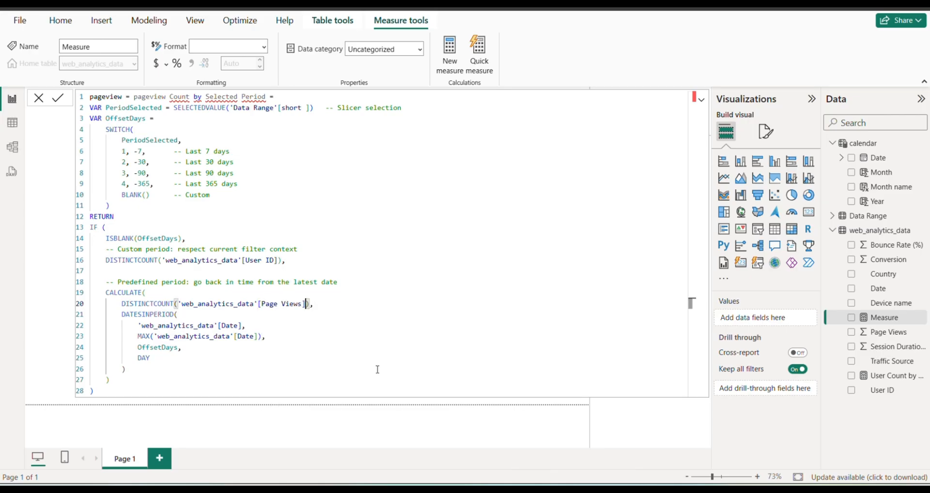
Replace the whole formula with Pageview Count by Selected Period, summing Page Views over the 7, 30, 90 or 365 days selected, and commit it
{"action": "left_click", "coordinate": [364, 271]}
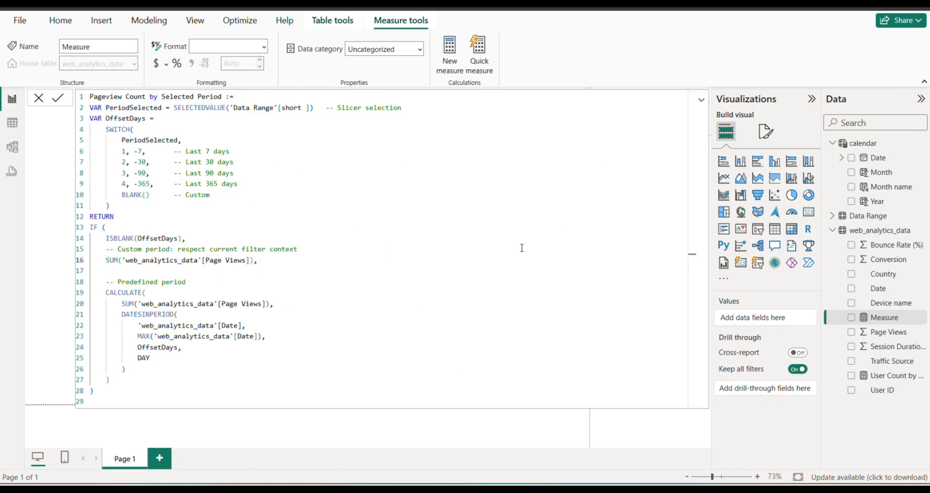
{"action": "key", "text": "Return"}
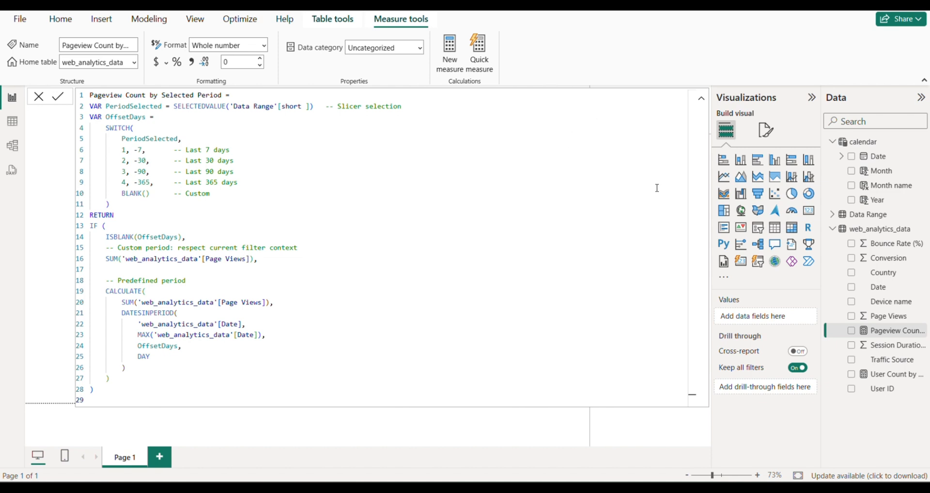
Create another measure in web_analytics_data and name it Avg Session Duration (sec)
{"action": "right_click", "coordinate": [878, 231]}
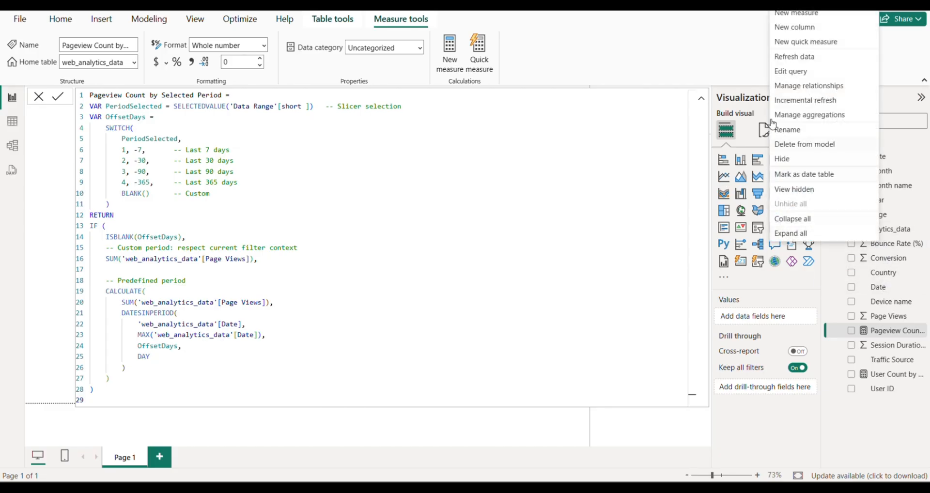
{"action": "left_click", "coordinate": [810, 18]}
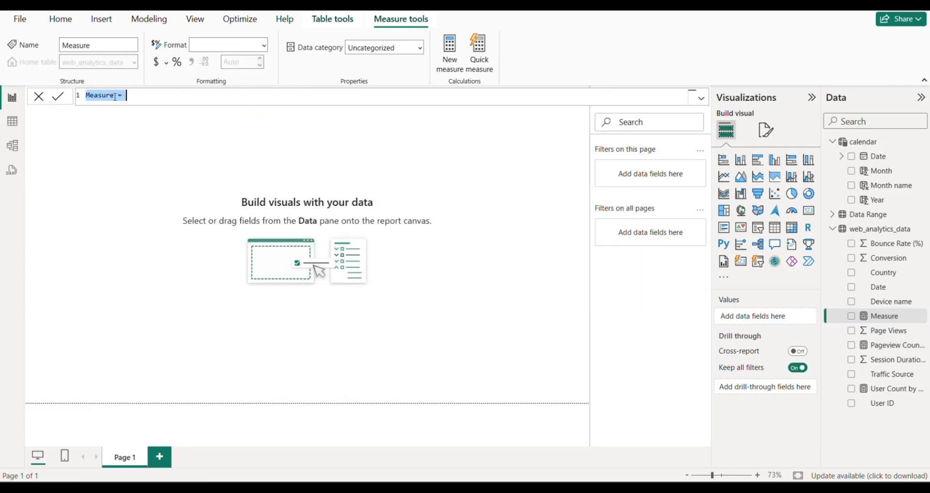
{"action": "left_click_drag", "start_coordinate": [119, 97], "coordinate": [78, 95]}
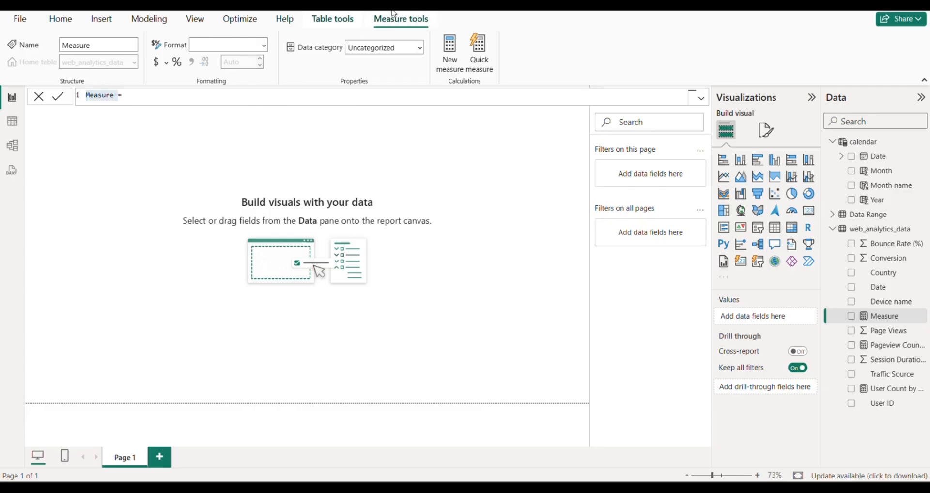
{"action": "left_click", "coordinate": [114, 97]}
{"action": "type", "text": "Avg Session Duration (sec)"}
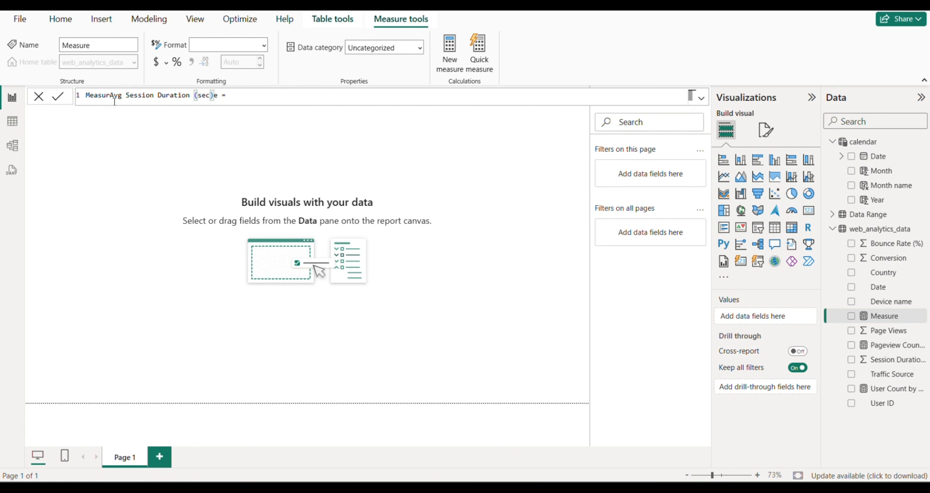
{"action": "left_click", "coordinate": [114, 97]}
{"action": "key", "text": "BackSpace"}
{"action": "key", "text": "BackSpace"}
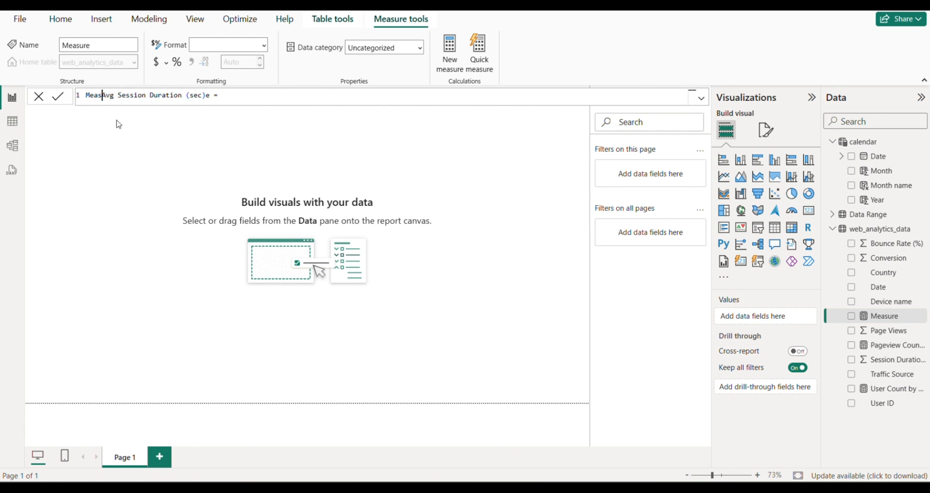
{"action": "key", "text": "BackSpace"}
{"action": "key", "text": "BackSpace"}
{"action": "key", "text": "BackSpace"}
{"action": "key", "text": "BackSpace"}
{"action": "left_click", "coordinate": [194, 95]}
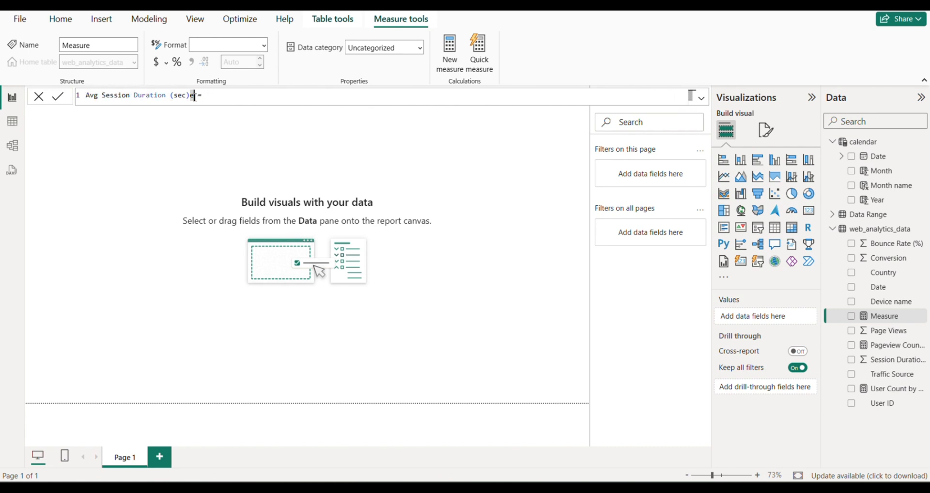
{"action": "key", "text": "Delete"}
Define the Avg Session Duration (sec) measure as the AVERAGE of web_analytics_data[Session Duration (sec)]
{"action": "left_click", "coordinate": [215, 100]}
{"action": "type", "text": "a"}
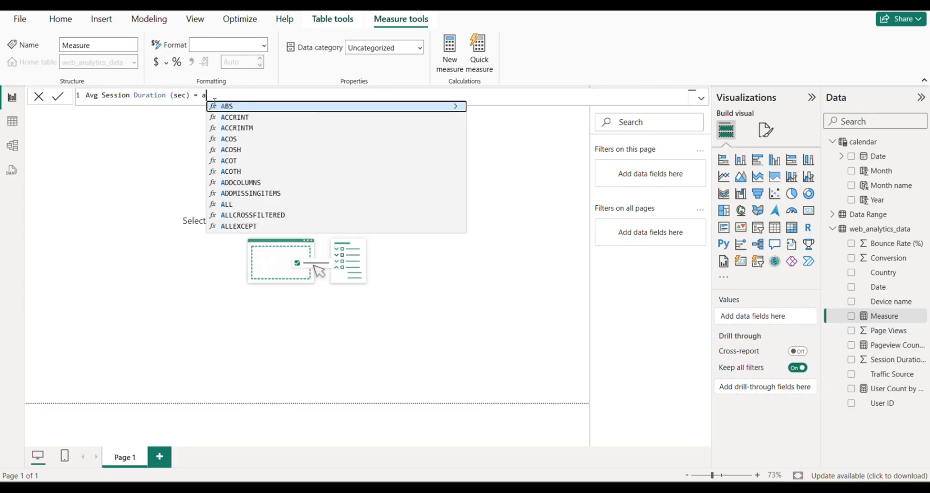
{"action": "type", "text": "ve"}
{"action": "key", "text": "Tab"}
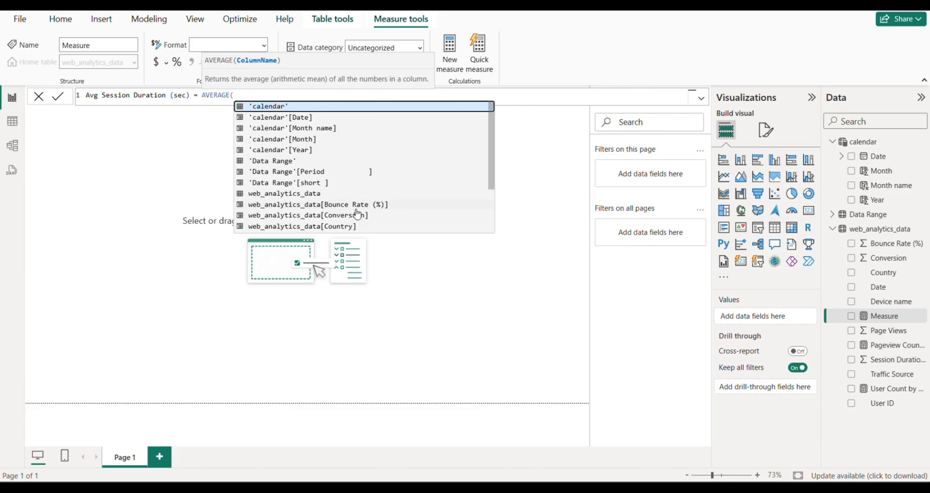
{"action": "scroll", "coordinate": [358, 215], "scroll_direction": "down", "scroll_amount": 1}
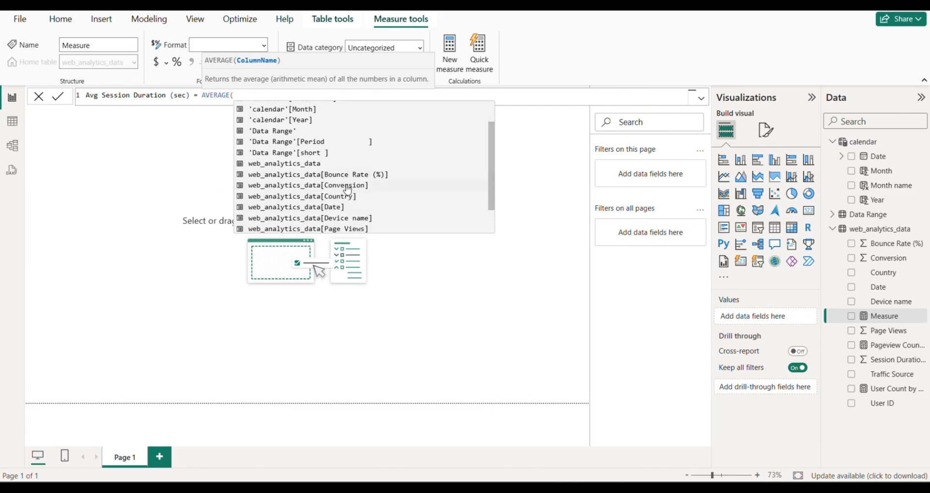
{"action": "scroll", "coordinate": [327, 190], "scroll_direction": "down", "scroll_amount": 1}
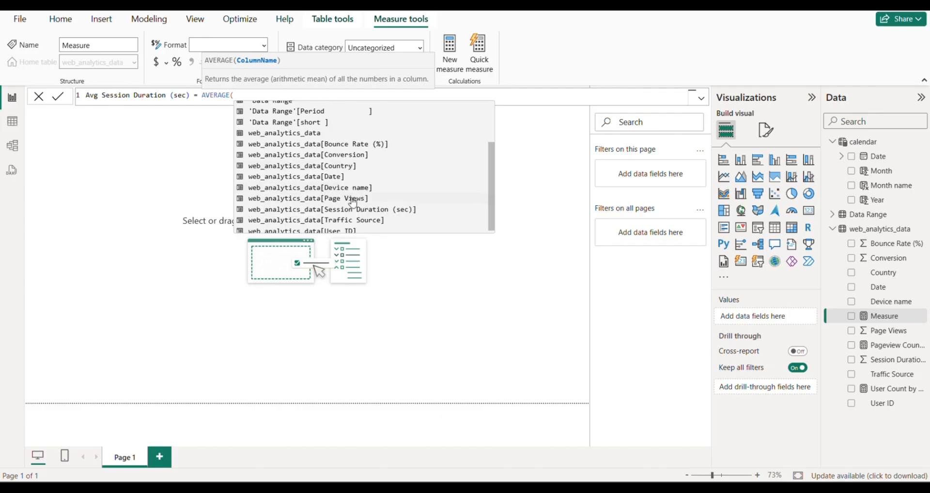
{"action": "left_click", "coordinate": [329, 210]}
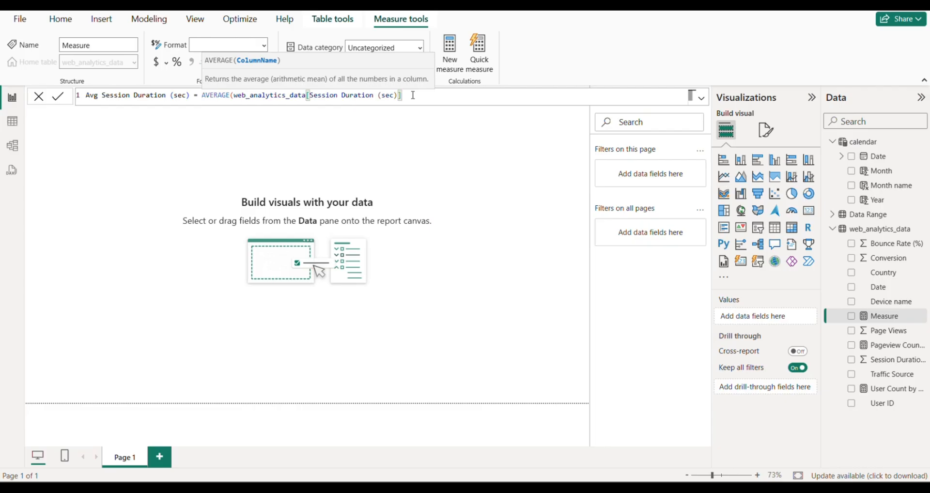
{"action": "type", "text": ")"}
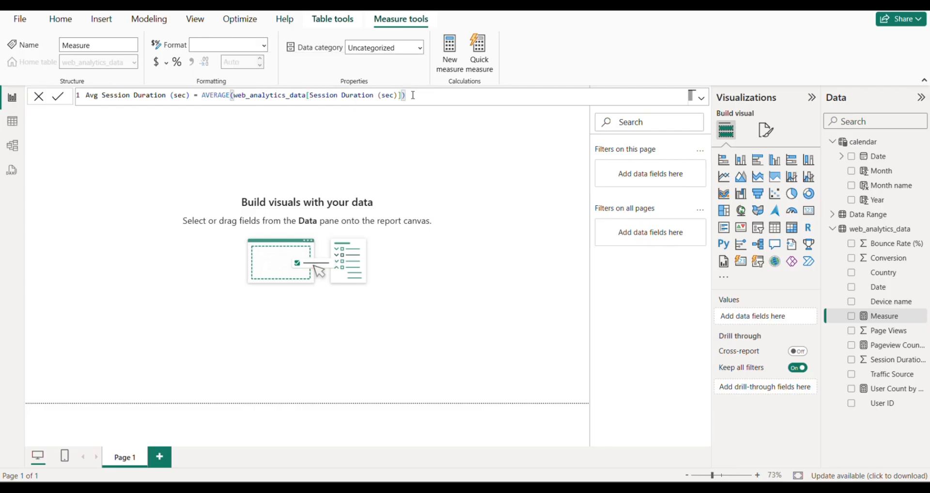
Commit the base measure and add Avg Session Duration by Selected Period, averaging it per date for today, 7, 30, 365 days or a custom period
{"action": "key", "text": "Return"}
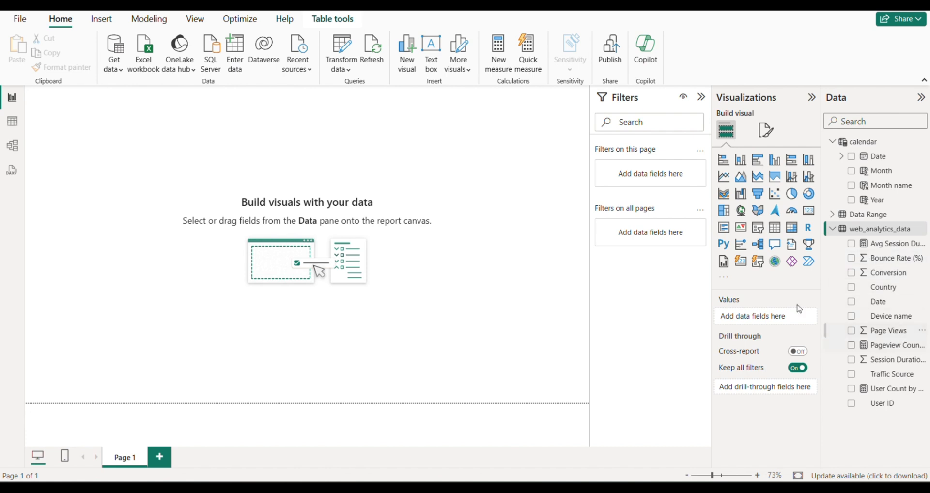
{"action": "left_click", "coordinate": [491, 59]}
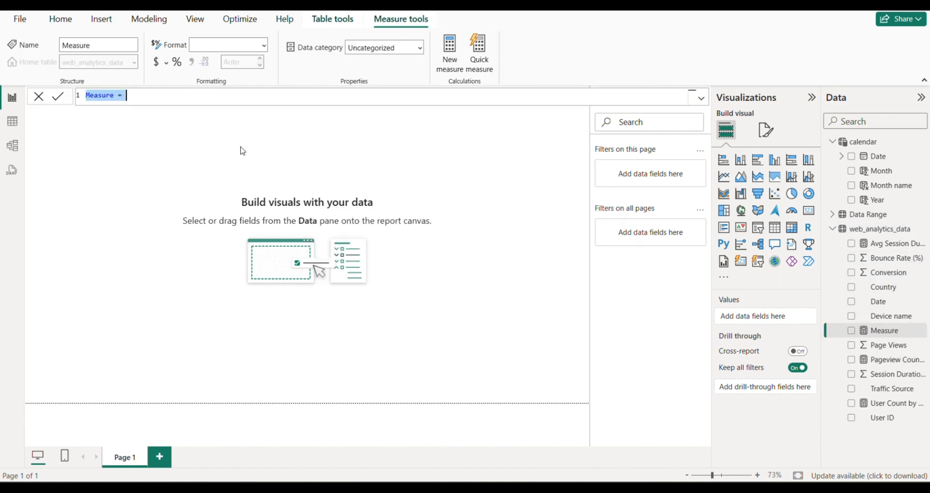
{"action": "left_click_drag", "start_coordinate": [129, 94], "coordinate": [65, 100]}
{"action": "key", "text": "ctrl+v"}
{"action": "scroll", "coordinate": [230, 177], "scroll_direction": "up", "scroll_amount": 1}
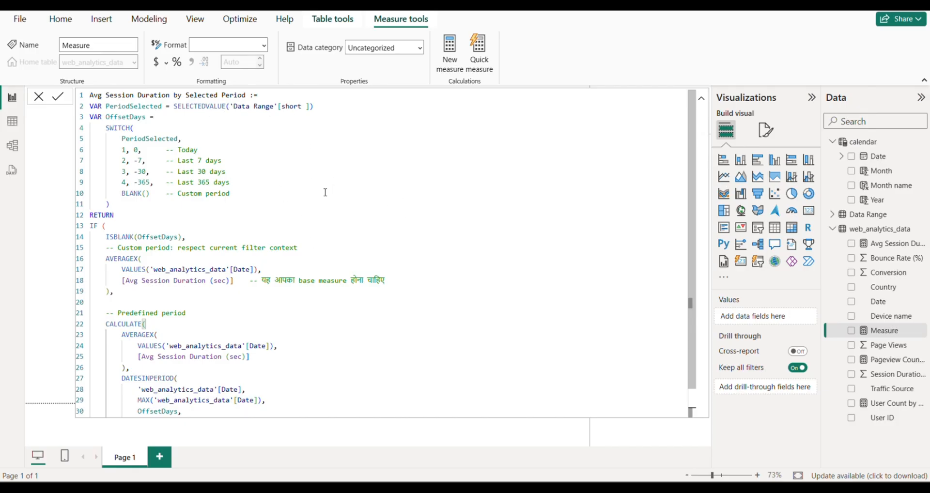
{"action": "scroll", "coordinate": [210, 267], "scroll_direction": "down", "scroll_amount": 1}
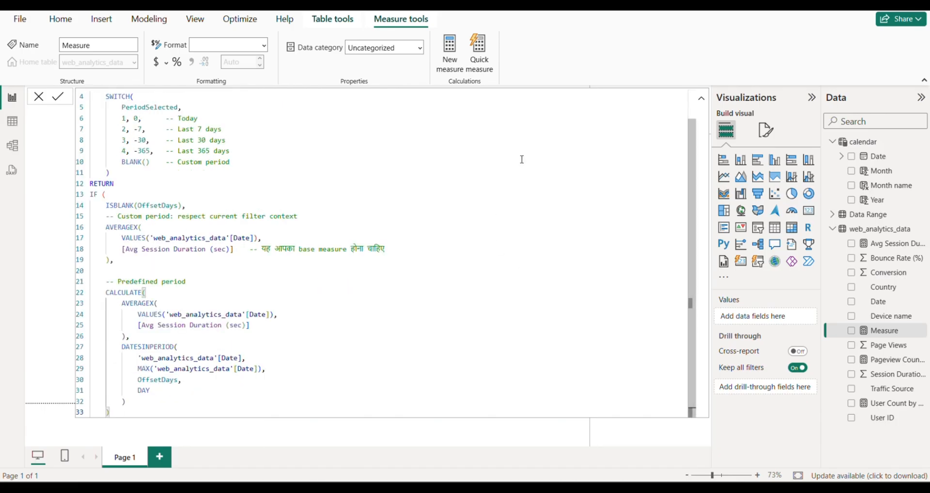
{"action": "scroll", "coordinate": [414, 232], "scroll_direction": "up", "scroll_amount": 1}
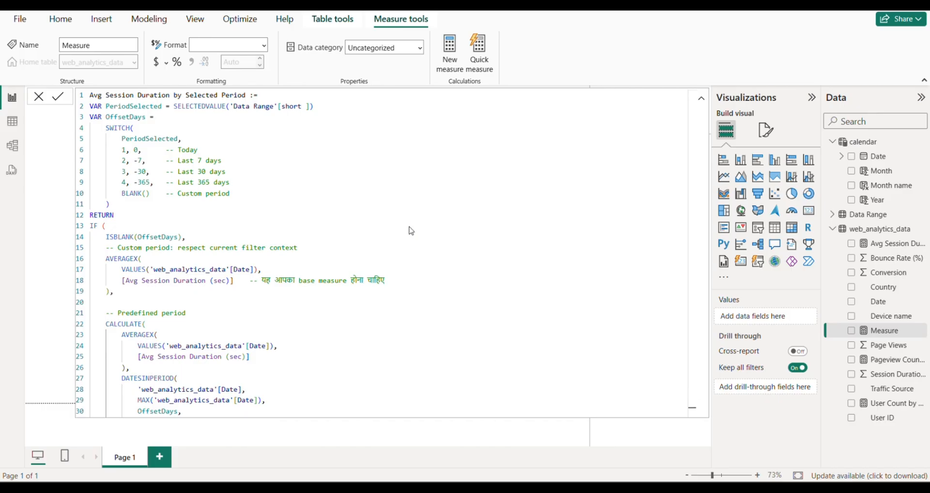
{"action": "key", "text": "Return"}
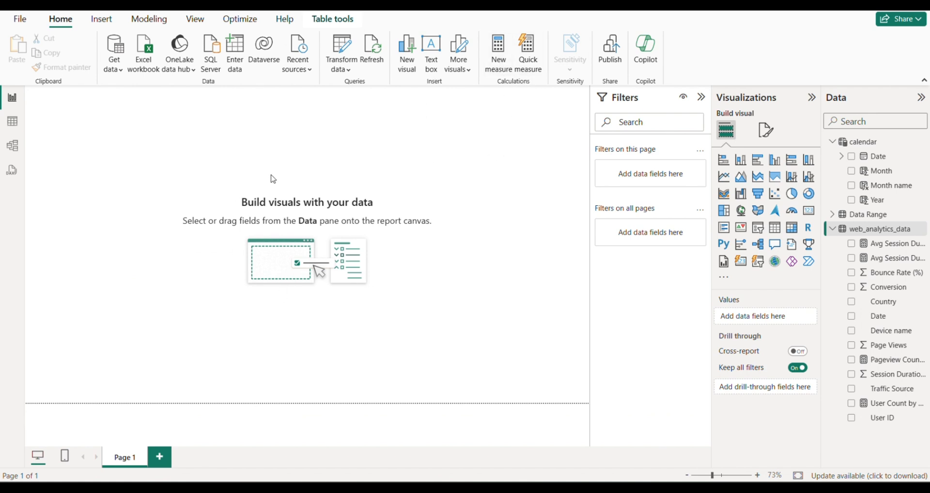
Add the measure Avg Bounce Rate by Selected Period, averaging Bounce Rate (%) for today, the last 7, 30 or 365 days, or a custom period
{"action": "left_click", "coordinate": [499, 51]}
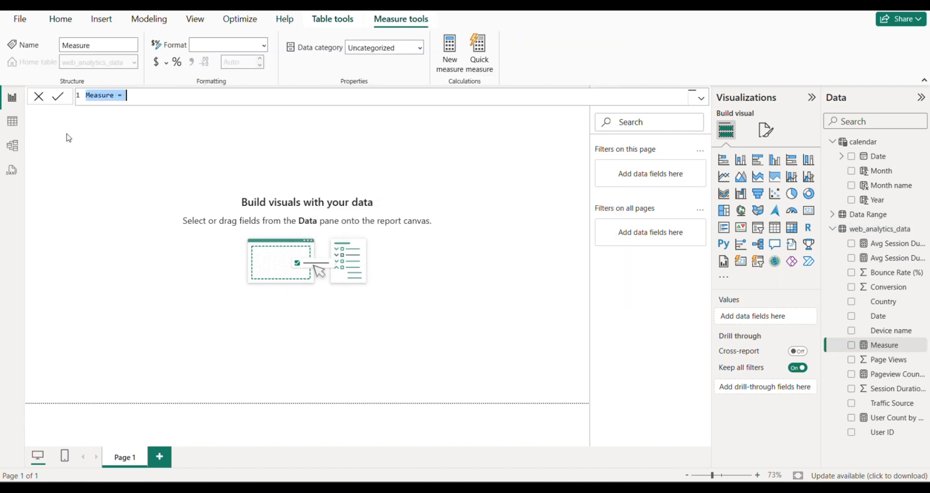
{"action": "key", "text": "ctrl+v"}
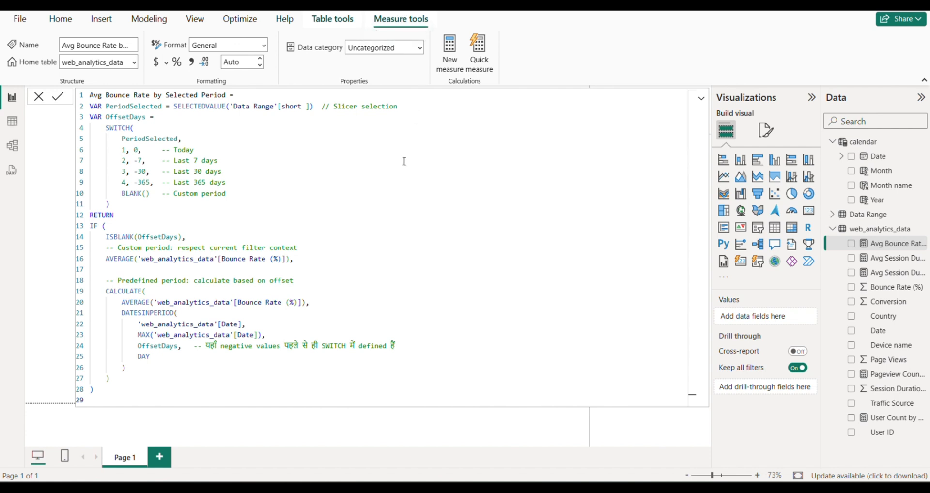
{"action": "left_click", "coordinate": [449, 49]}
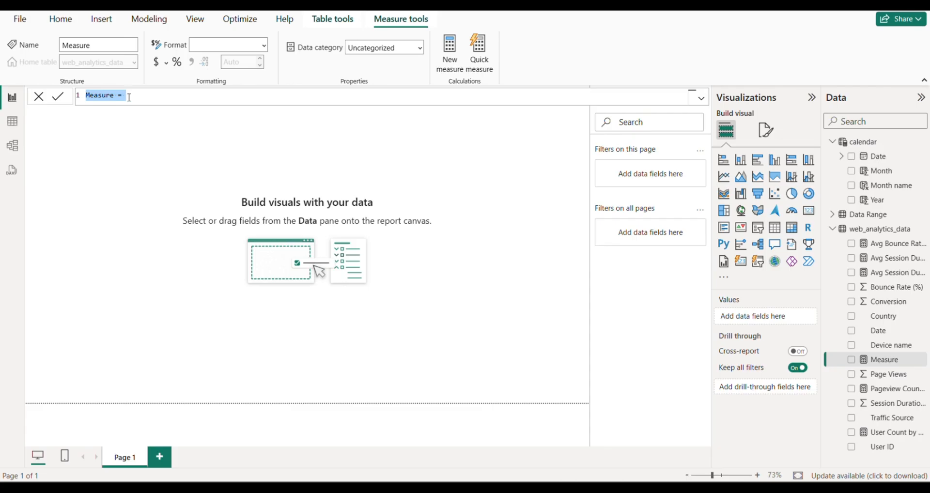
{"action": "type", "text": "Conversion Rate by Selected Period := VAR PeriodSelected = SELECTEDVALUE('Date Range'[Sort])   -- Slicer selection VAR OffsetDays =     SWITCH(         PeriodSelected,         1, -7,      -- Last 7 days         2, -30,     -- Last 30 days         3, -90,     -- Last 90 days         4, -365,    -- Last 365 days         BLANK()     -- Custom     ) RETURN IF (     ISBLANK(OffsetDays),     -- Custom period: respect current filter     DIVIDE([Total Conversion], [Users]),      -- Predefined periods     CALCULATE(         DIVIDE([Total Conversion], [Users]),         DATESINPERIOD(             'web_analytics_data'[Date],             MAX('web_analytics_data'[Date]),             OffsetDays,             DAY         )     ) )"}
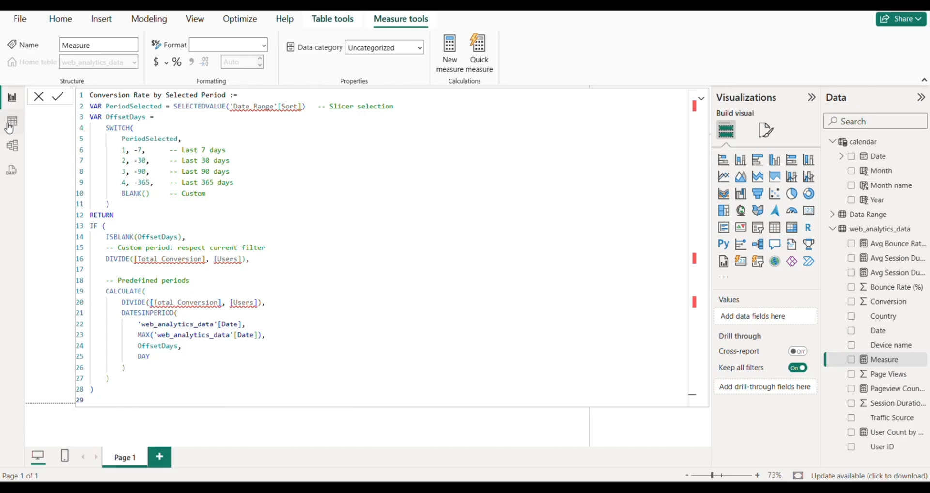
{"action": "left_click", "coordinate": [43, 95]}
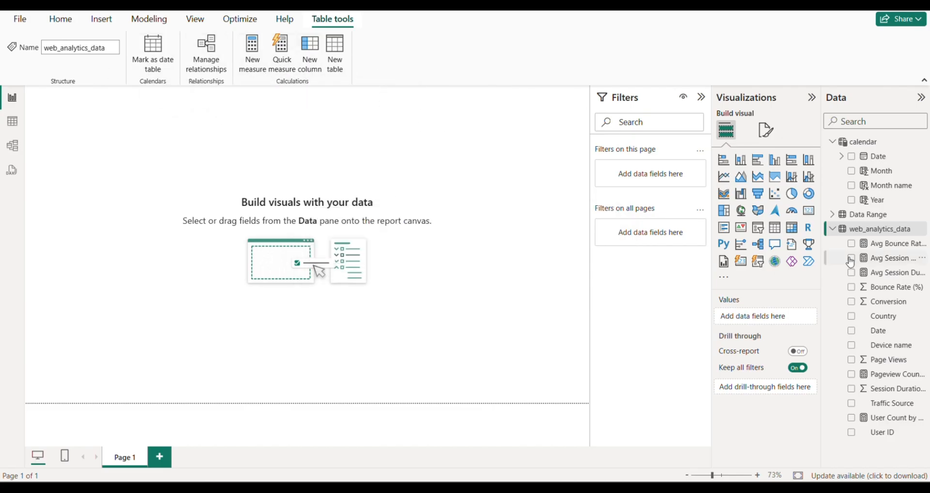
Create a new measure in web_analytics_data and name it Total conversion
{"action": "left_click", "coordinate": [877, 236]}
{"action": "left_click", "coordinate": [54, 21]}
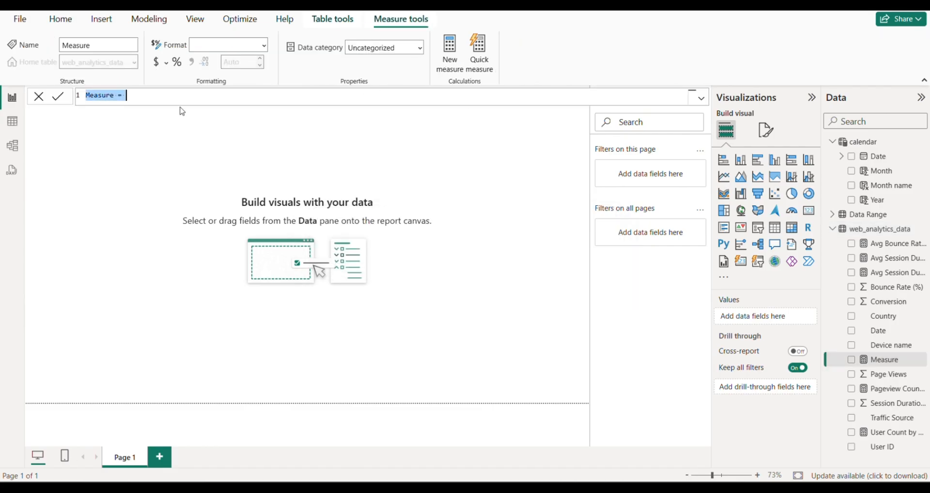
{"action": "left_click", "coordinate": [118, 95]}
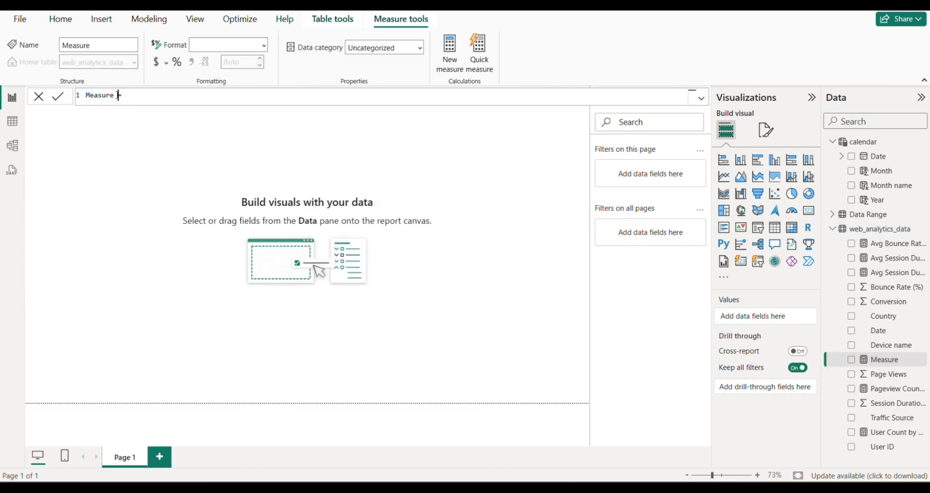
{"action": "key", "text": "BackSpace"}
{"action": "key", "text": "BackSpace"}
{"action": "key", "text": "BackSpace"}
{"action": "key", "text": "BackSpace"}
{"action": "key", "text": "BackSpace"}
{"action": "key", "text": "BackSpace"}
{"action": "key", "text": "BackSpace"}
{"action": "key", "text": "BackSpace"}
{"action": "key", "text": "BackSpace"}
{"action": "key", "text": "BackSpace"}
{"action": "key", "text": "BackSpace"}
{"action": "type", "text": "Total="}
{"action": "key", "text": "BackSpace"}
{"action": "type", "text": "="}
{"action": "key", "text": "BackSpace"}
{"action": "key", "text": "BackSpace"}
{"action": "type", "text": "con=version"}
{"action": "key", "text": "Right"}
{"action": "key", "text": "Right"}
Begin the Total conversion formula with CALCULATE and COUNTROWS(web_analytics_data) as its expression
{"action": "type", "text": "CALCULATE("}
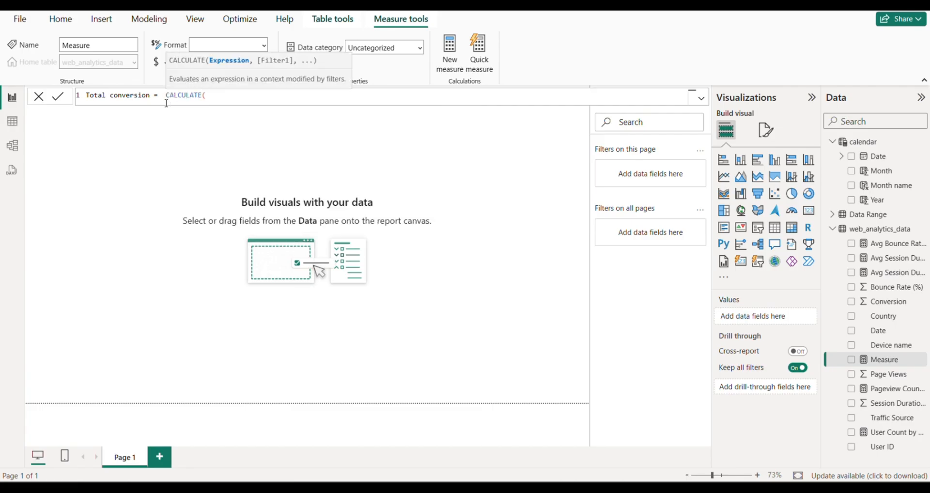
{"action": "type", "text": "c"}
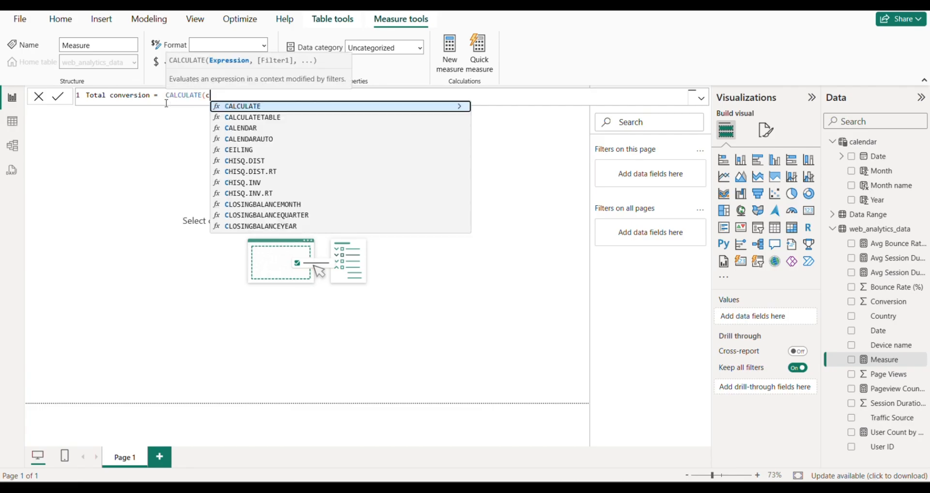
{"action": "type", "text": "oun"}
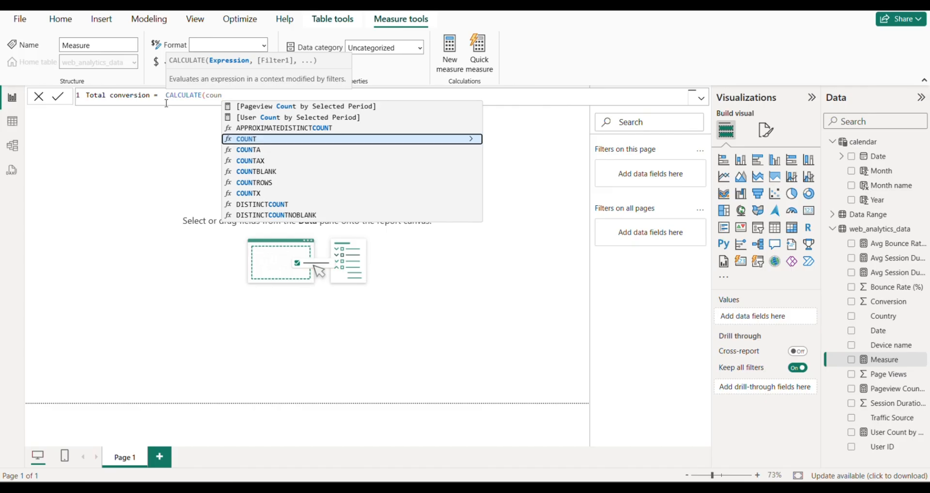
{"action": "key", "text": "Down"}
{"action": "key", "text": "Down"}
{"action": "key", "text": "Down"}
{"action": "key", "text": "Down"}
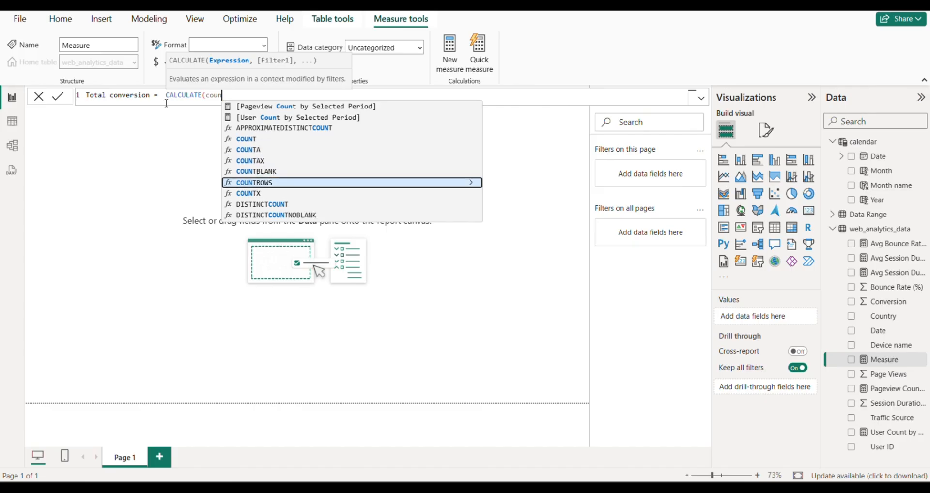
{"action": "key", "text": "Tab"}
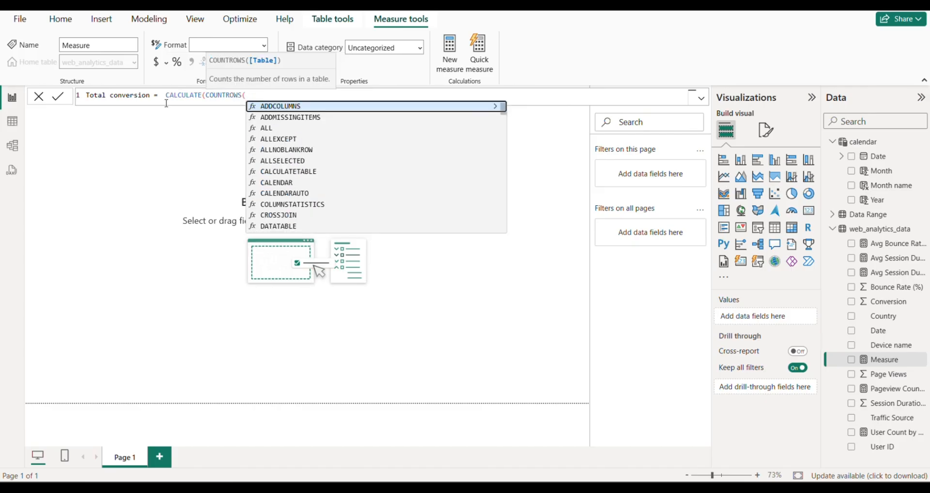
{"action": "type", "text": "we"}
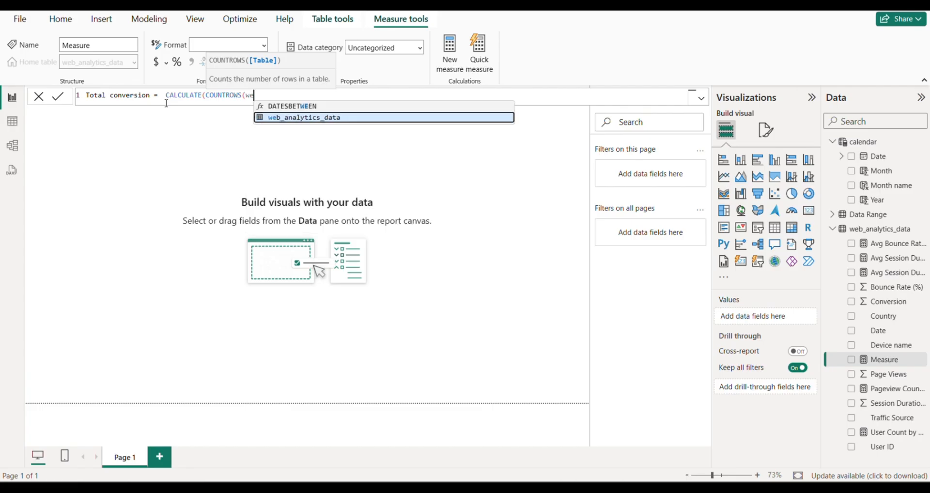
{"action": "key", "text": "Tab"}
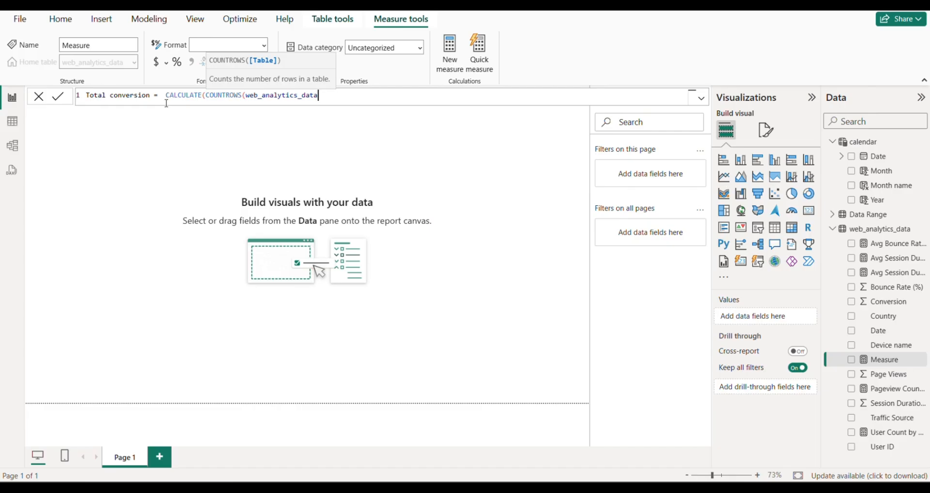
{"action": "type", "text": ")"}
{"action": "key", "text": "BackSpace"}
{"action": "type", "text": "),"}
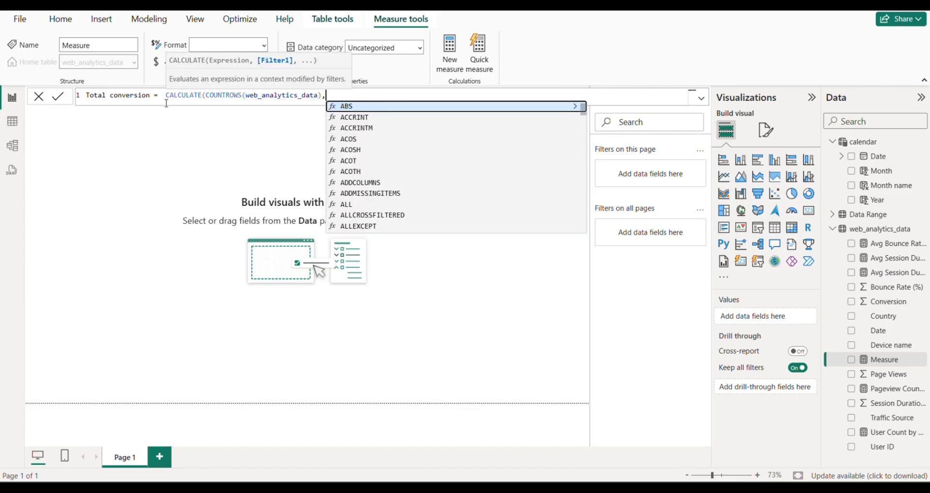
Filter the Total conversion calculation to rows where web_analytics_data[Conversion] = 1
{"action": "type", "text": "con"}
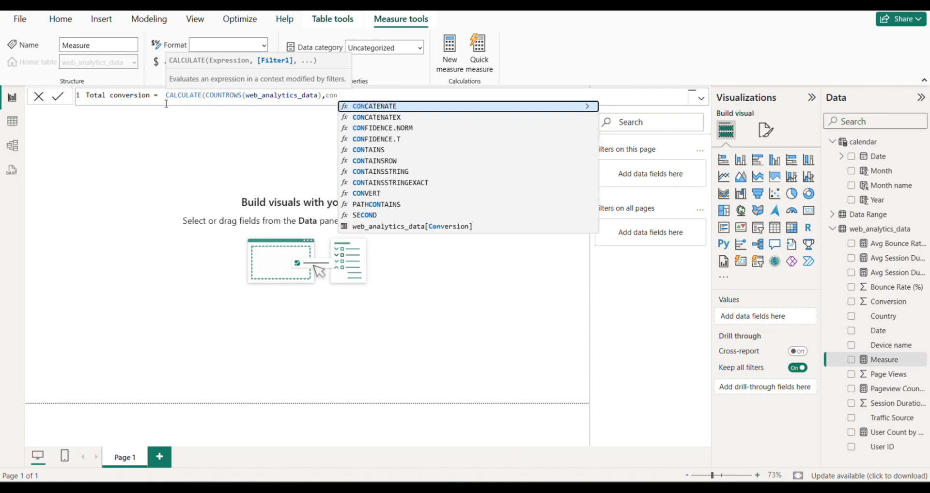
{"action": "left_click", "coordinate": [364, 226]}
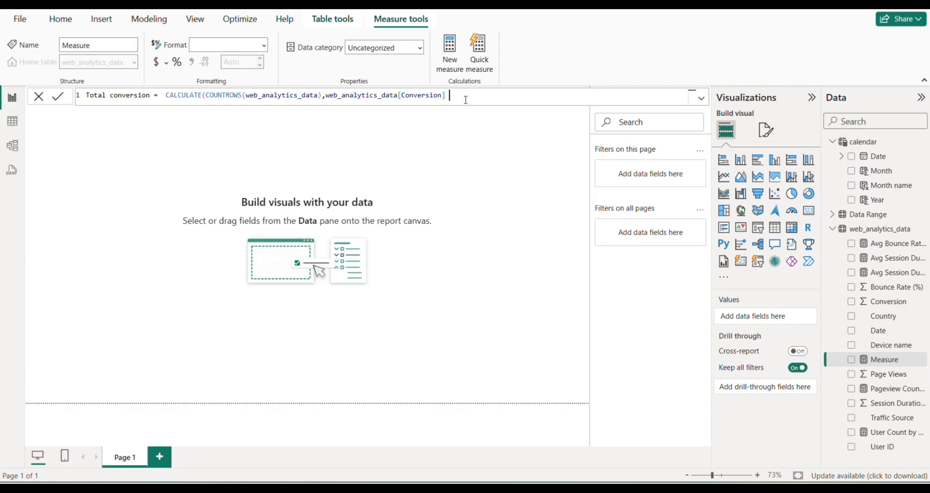
{"action": "type", "text": "= 1"}
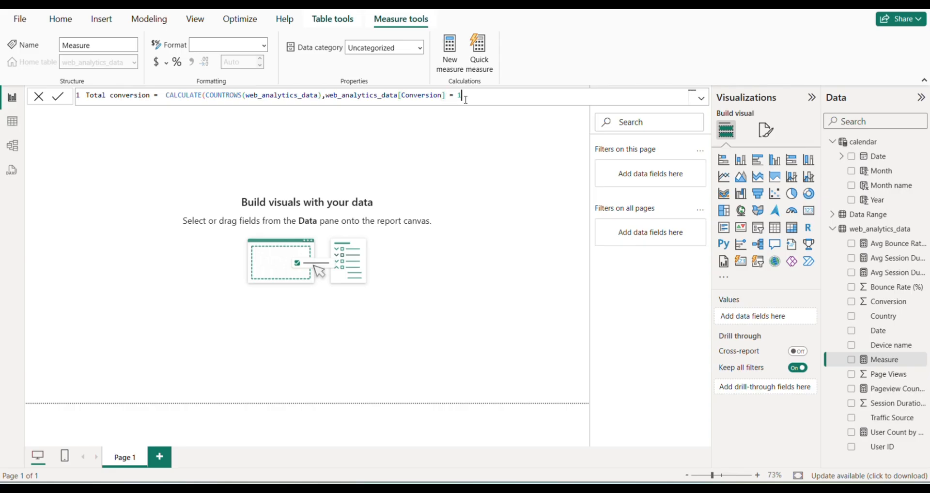
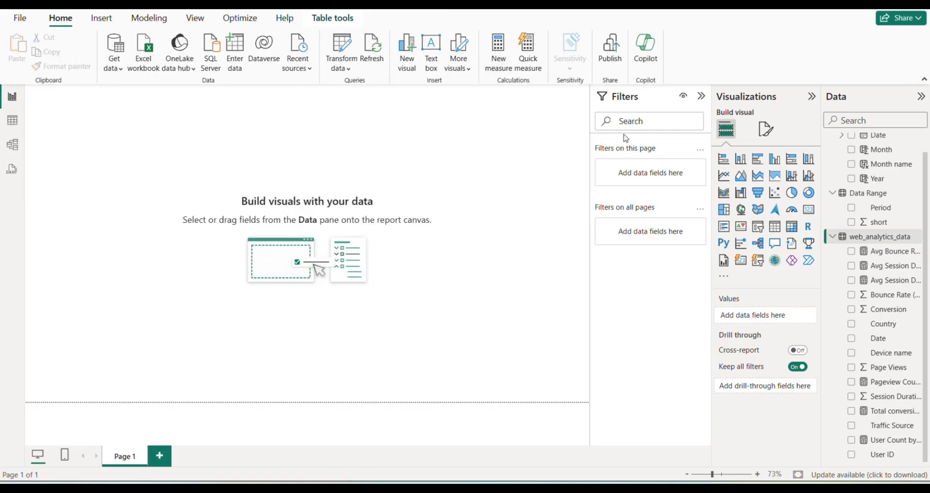
Create a measure in web_analytics_data with the Conversion Rate by Selected Period formula, dividing Total Conversion by Users over 7, 30, 90 or 365 days
{"action": "right_click", "coordinate": [893, 246]}
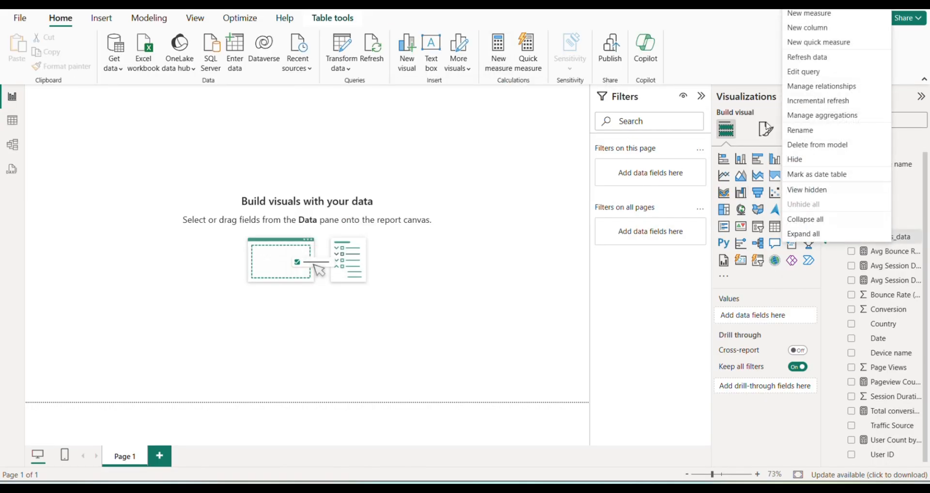
{"action": "left_click", "coordinate": [803, 16]}
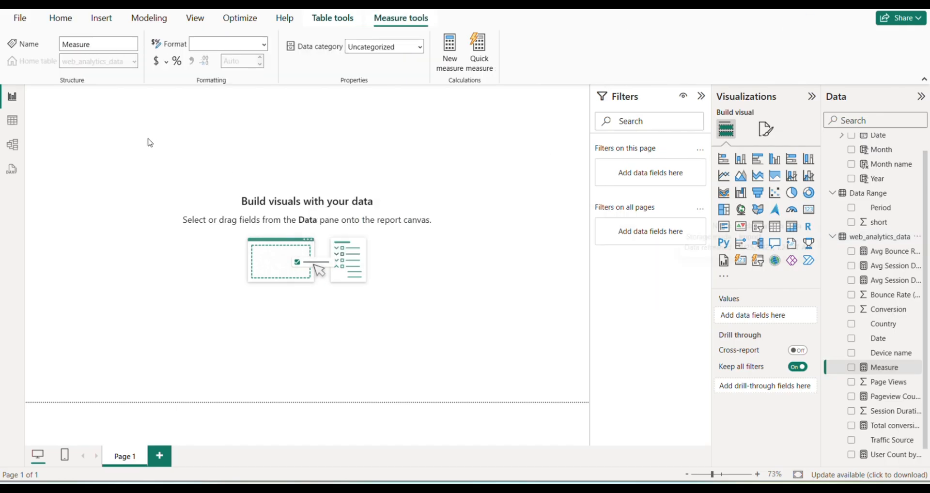
{"action": "left_click", "coordinate": [144, 94]}
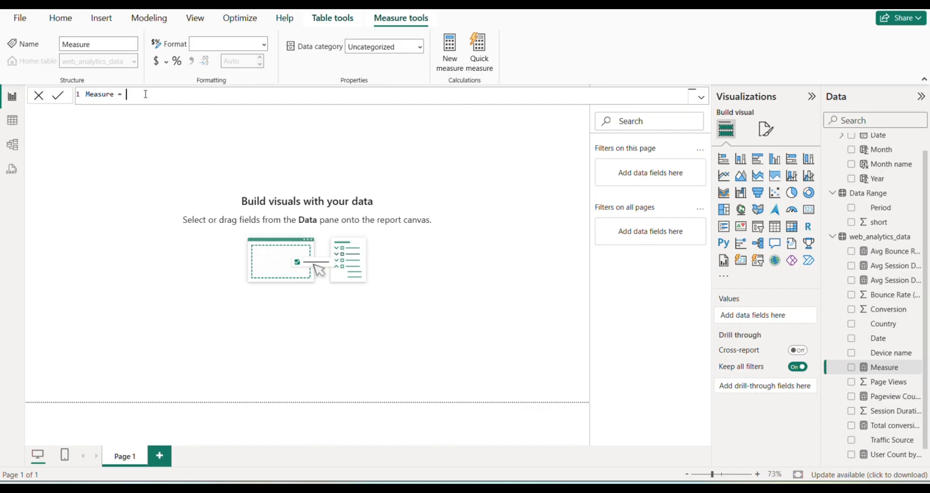
{"action": "key", "text": "ctrl+a"}
{"action": "type", "text": "Conversion Rate by Selected Period := VAR PeriodSelected = SELECTEDVALUE('Date Range'[Sort])   -- Slicer selection VAR OffsetDays =     SWITCH(         PeriodSelected,         1, -7,      -- Last 7 days         2, -30,     -- Last 30 days         3, -90,     -- Last 90 days         4, -365,    -- Last 365 days         BLANK()     -- Custom     ) RETURN IF (     ISBLANK(OffsetDays),     -- Custom period: respect current filter     DIVIDE([Total Conversion], [Users]),      -- Predefined periods     CALCULATE(         DIVIDE([Total Conversion], [Users]),         DATESINPERIOD(             'web_analytics_data'[Date],             MAX('web_analytics_data'[Date]),             OffsetDays,             DAY         )     ) )"}
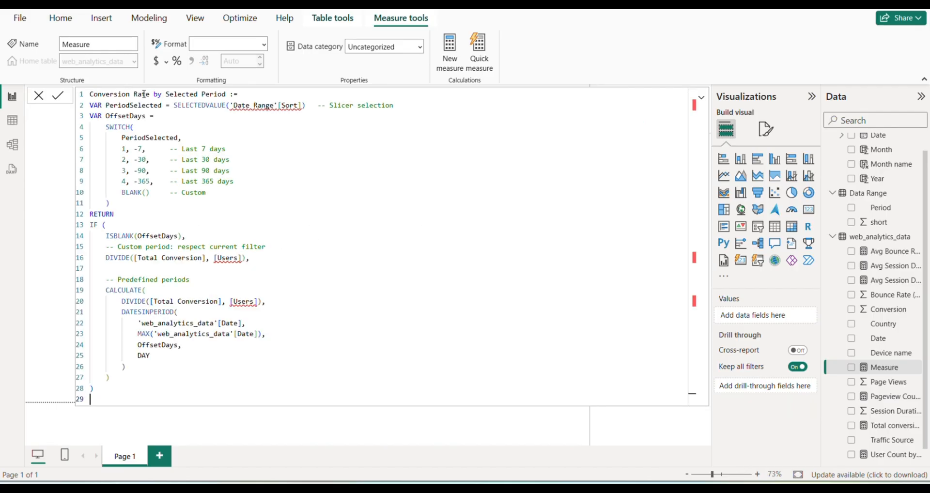
Replace 'Date Range'[Sort] in the PeriodSelected variable's SELECTEDVALUE with 'Data Range'[short ]
{"action": "double_click", "coordinate": [290, 105]}
{"action": "key", "text": "Right"}
{"action": "key", "text": "Right"}
{"action": "key", "text": "BackSpace"}
{"action": "key", "text": "BackSpace"}
{"action": "key", "text": "BackSpace"}
{"action": "key", "text": "BackSpace"}
{"action": "key", "text": "BackSpace"}
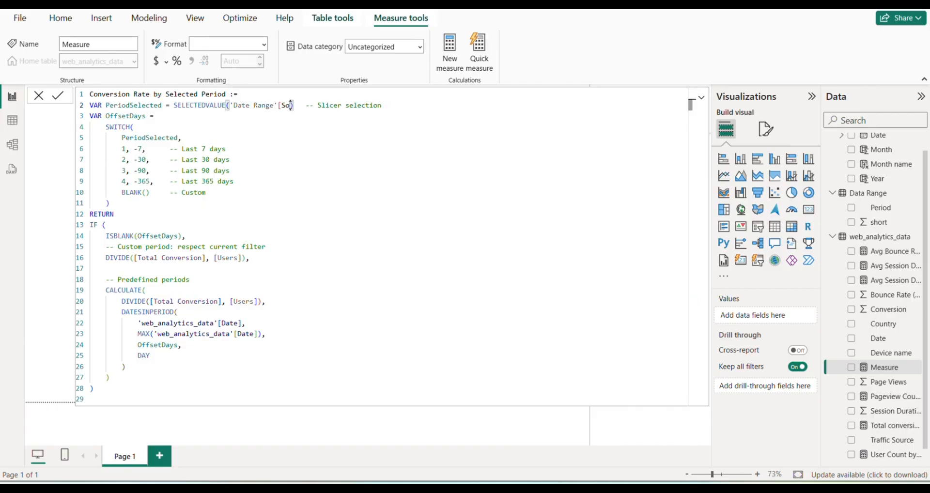
{"action": "key", "text": "BackSpace"}
{"action": "key", "text": "BackSpace"}
{"action": "key", "text": "BackSpace"}
{"action": "key", "text": "BackSpace"}
{"action": "key", "text": "BackSpace"}
{"action": "key", "text": "BackSpace"}
{"action": "key", "text": "BackSpace"}
{"action": "key", "text": "BackSpace"}
{"action": "key", "text": "BackSpace"}
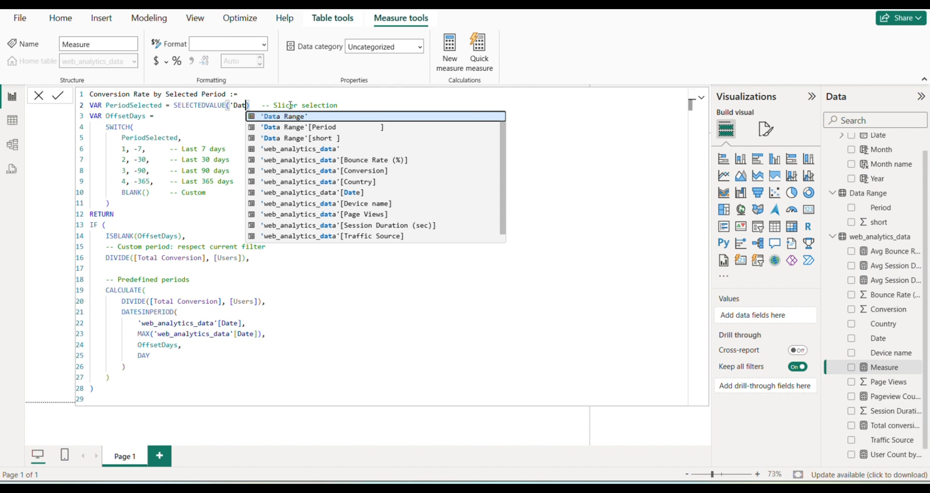
{"action": "key", "text": "Down"}
{"action": "key", "text": "Down"}
{"action": "key", "text": "Tab"}
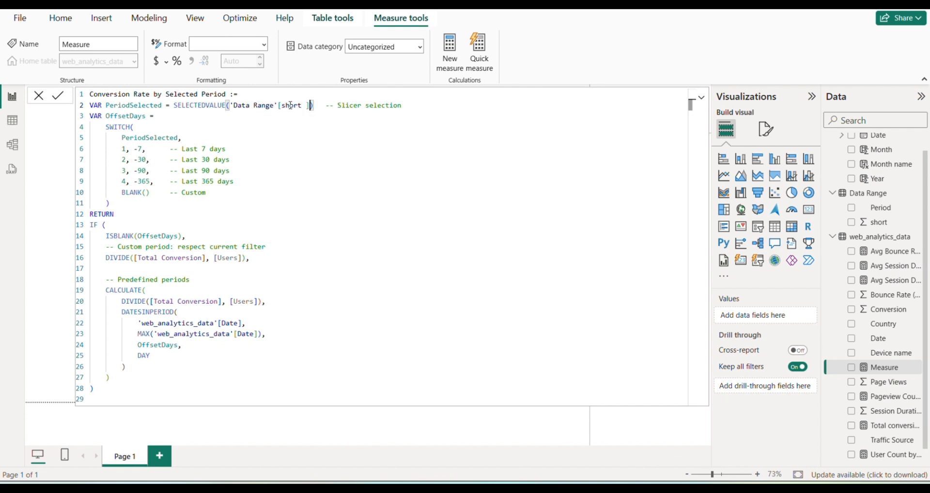
{"action": "left_click", "coordinate": [316, 140]}
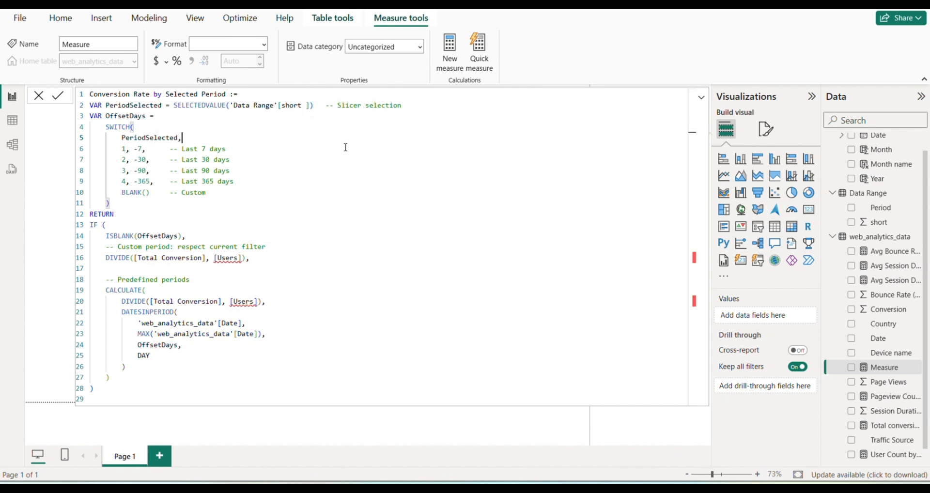
Replace [Users] with [User Count by Selected Period] in the custom-period DIVIDE of the conversion rate formula
{"action": "left_click", "coordinate": [238, 262]}
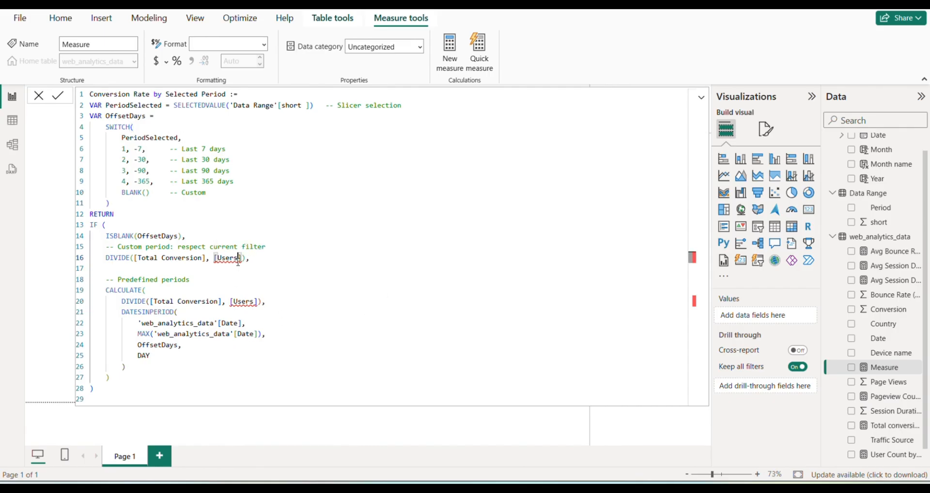
{"action": "key", "text": "BackSpace"}
{"action": "key", "text": "BackSpace"}
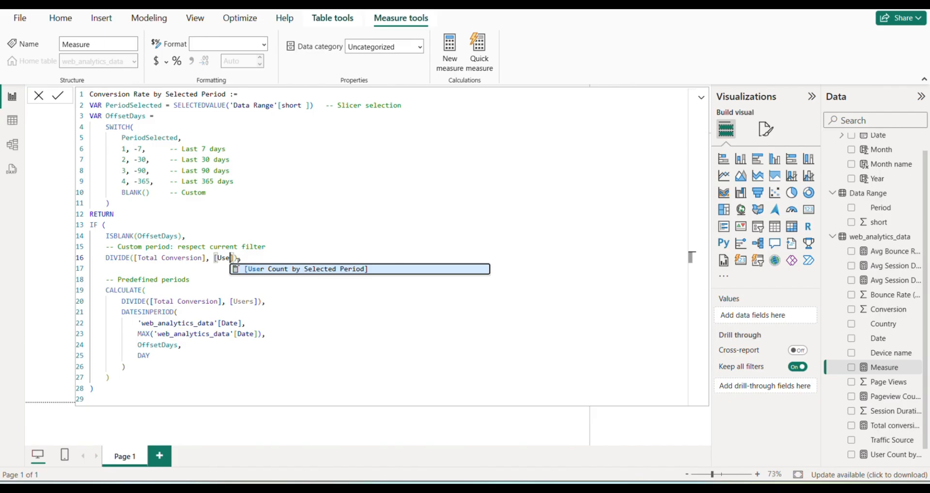
{"action": "key", "text": "BackSpace"}
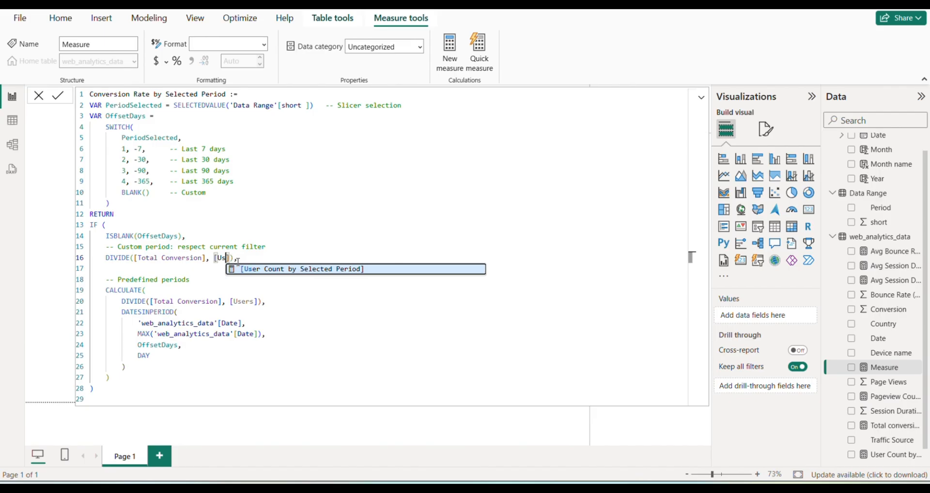
{"action": "key", "text": "Tab"}
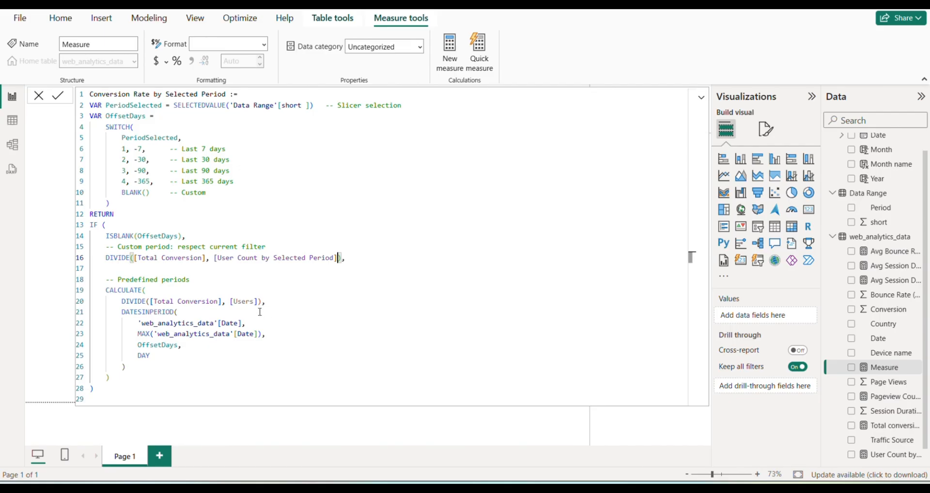
Replace [Users] with [User Count by Selected Period] in the predefined-periods DIVIDE and commit the conversion rate measure
{"action": "left_click", "coordinate": [266, 301]}
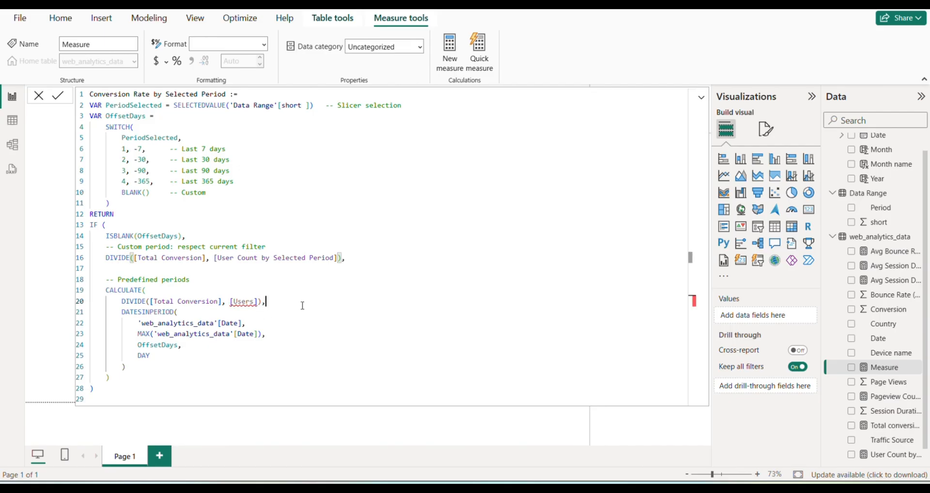
{"action": "double_click", "coordinate": [251, 301]}
{"action": "type", "text": "Us"}
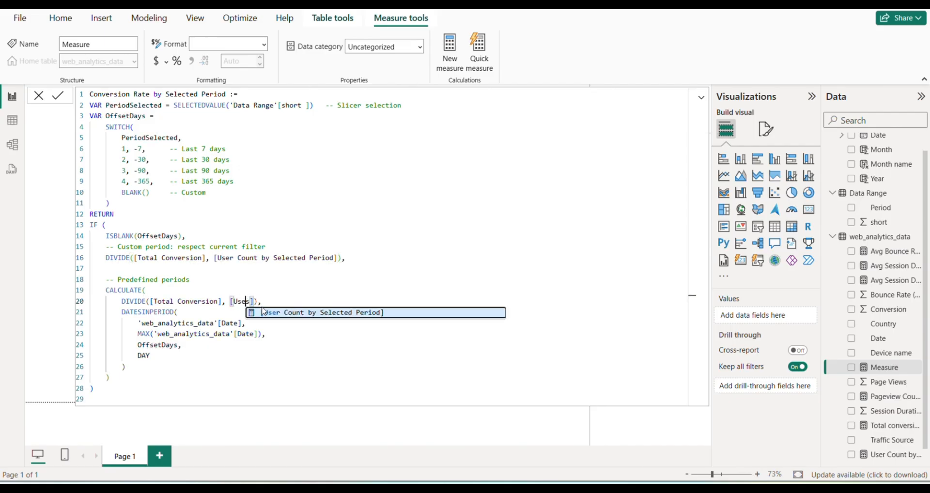
{"action": "key", "text": "BackSpace"}
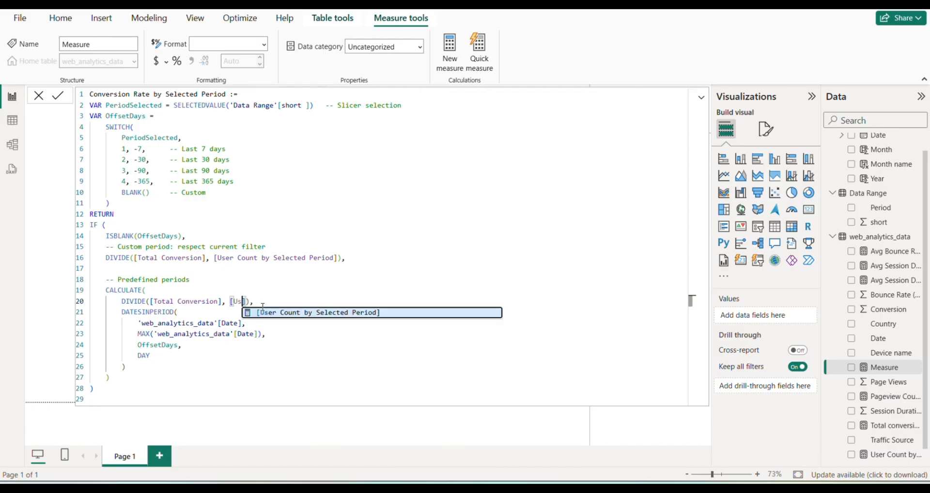
{"action": "left_click", "coordinate": [288, 313]}
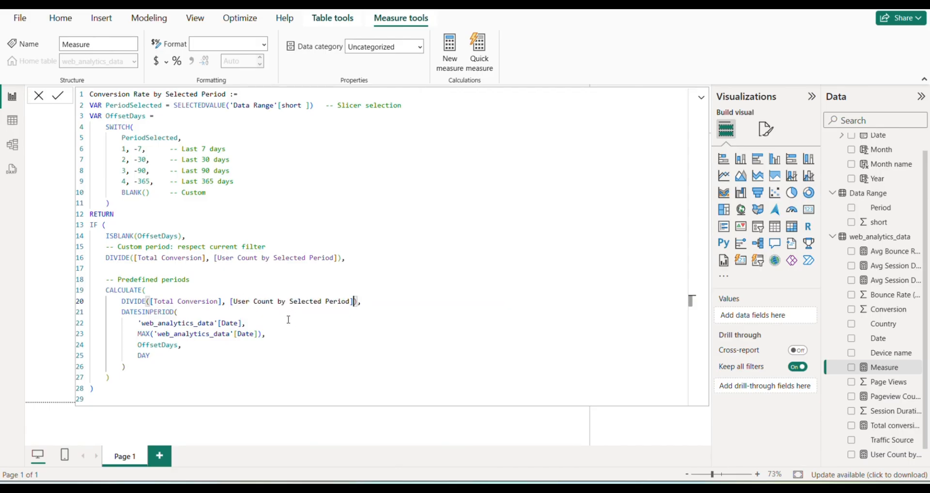
{"action": "left_click", "coordinate": [254, 337]}
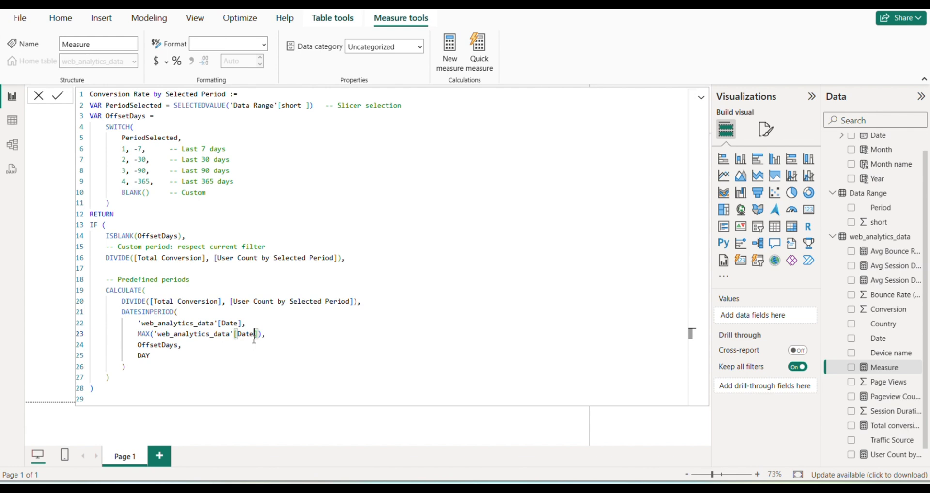
{"action": "left_click", "coordinate": [329, 345]}
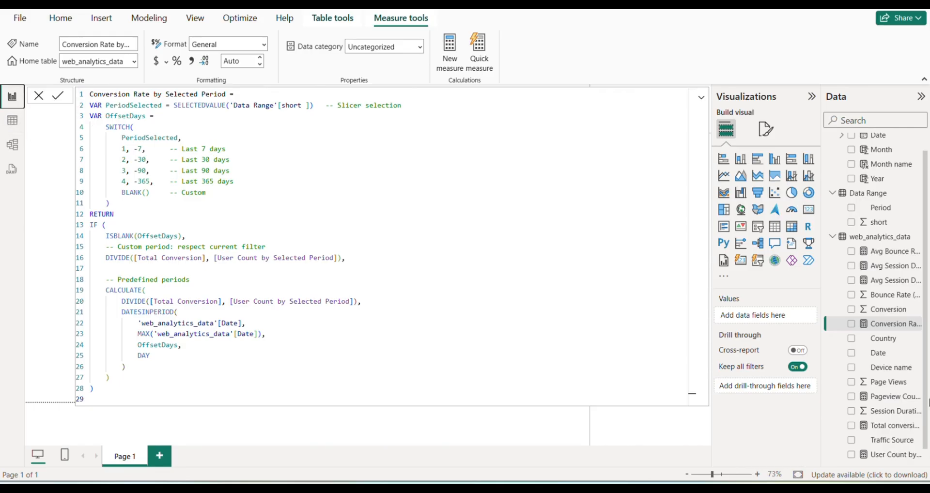
Add a text box to the report page with the title Web Analytics Dashboard
{"action": "left_click", "coordinate": [430, 423]}
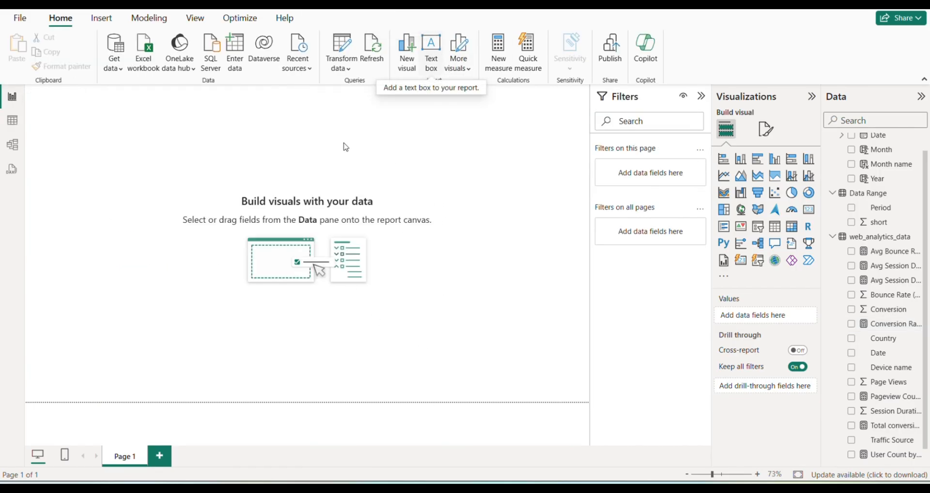
{"action": "left_click", "coordinate": [68, 118]}
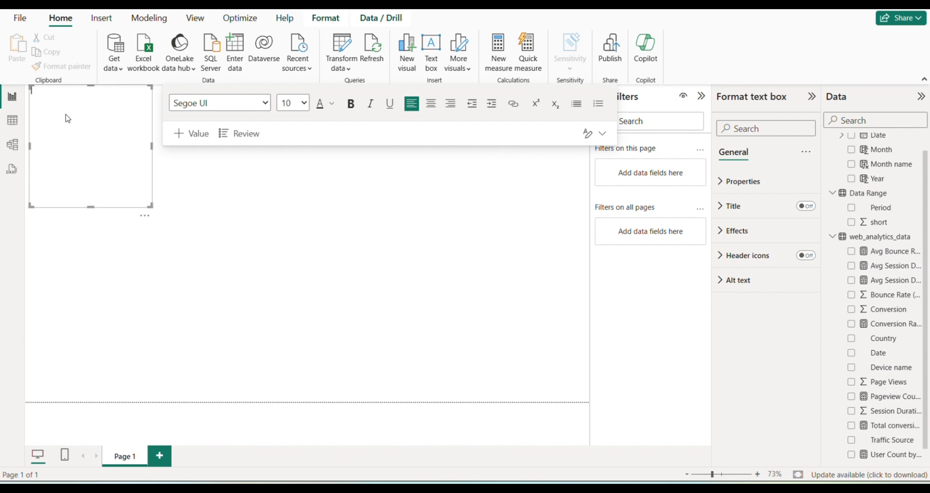
{"action": "type", "text": "W"}
{"action": "type", "text": "eb"}
{"action": "type", "text": " A"}
{"action": "type", "text": "na"}
{"action": "type", "text": "lytics"}
{"action": "type", "text": " Dahs"}
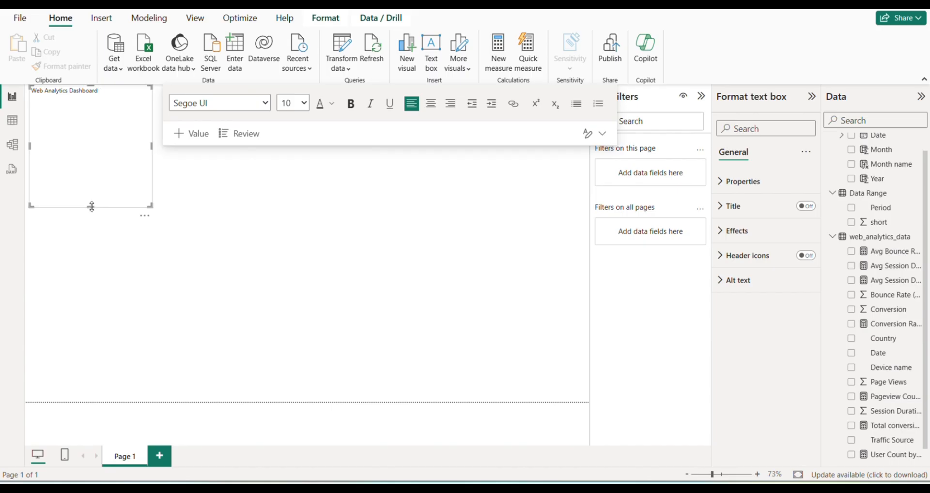
Set the title text to size 24 and resize its text box so the title fits on one line
{"action": "left_click_drag", "start_coordinate": [91, 207], "coordinate": [92, 141]}
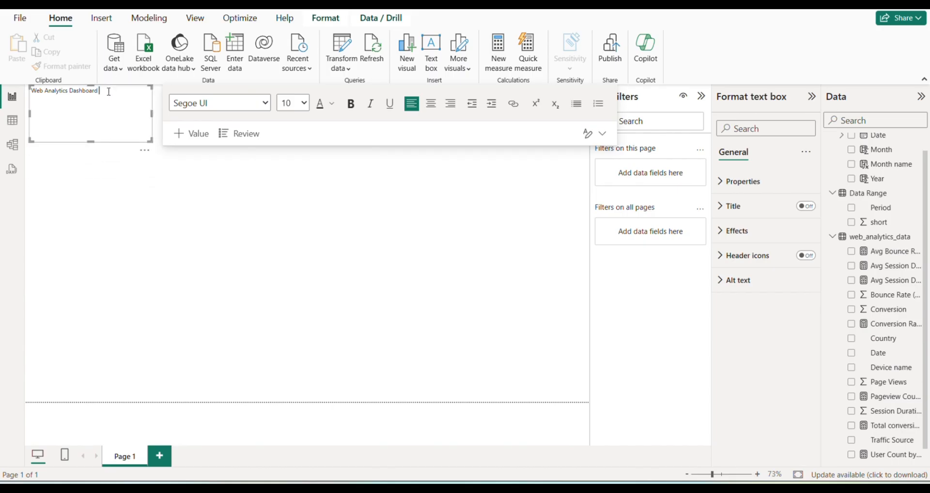
{"action": "left_click_drag", "start_coordinate": [99, 90], "coordinate": [35, 93]}
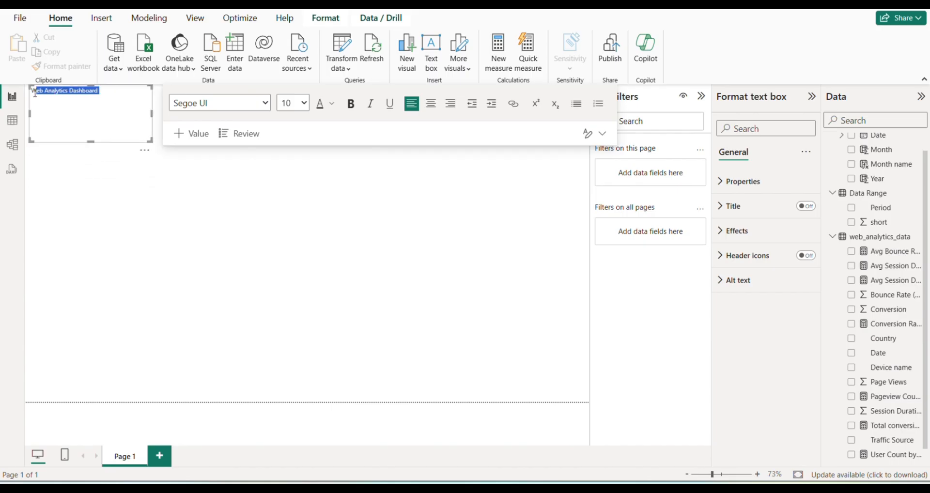
{"action": "left_click", "coordinate": [302, 103]}
{"action": "left_click", "coordinate": [293, 287]}
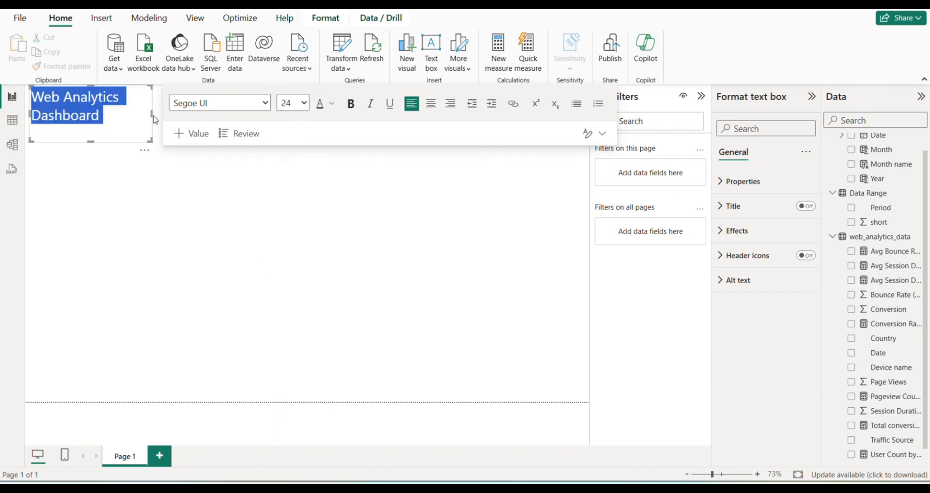
{"action": "left_click_drag", "start_coordinate": [151, 140], "coordinate": [231, 136]}
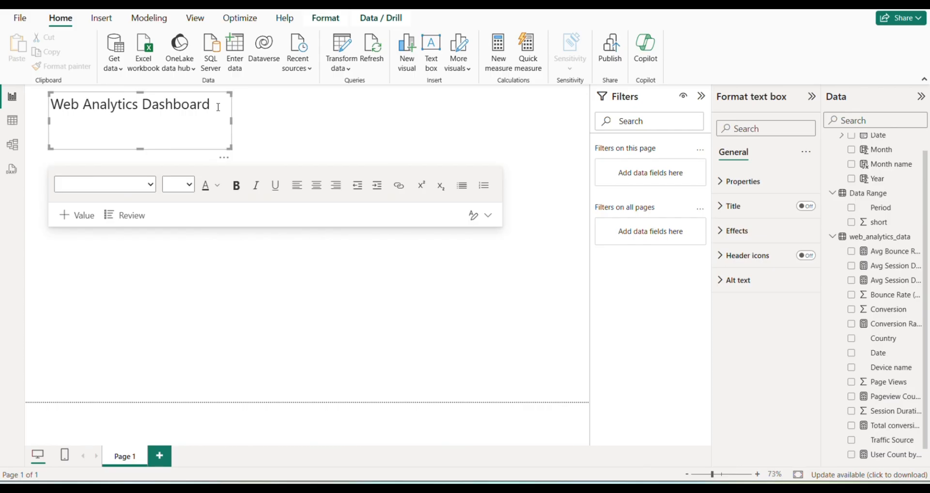
{"action": "left_click", "coordinate": [463, 144]}
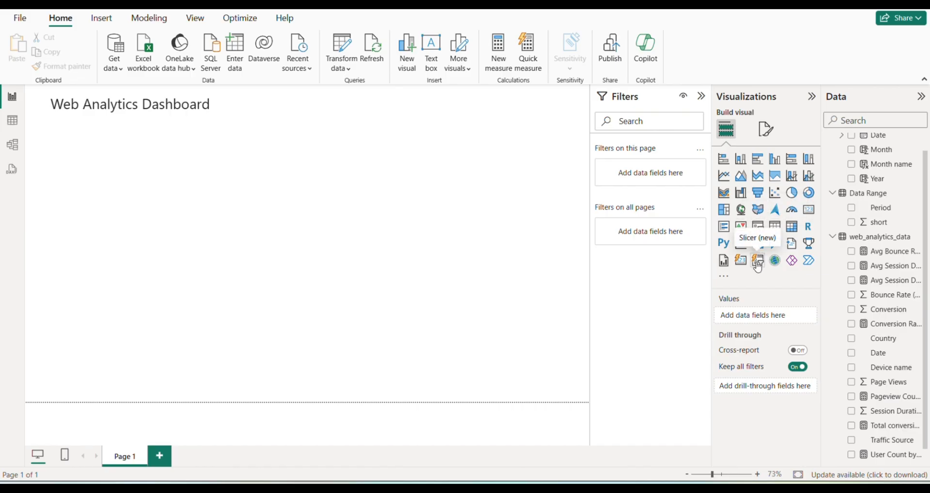
Place a Slicer (new) visual beside and below the dashboard title and add the Period field from Data Range to it
{"action": "left_click_drag", "start_coordinate": [156, 195], "coordinate": [387, 130]}
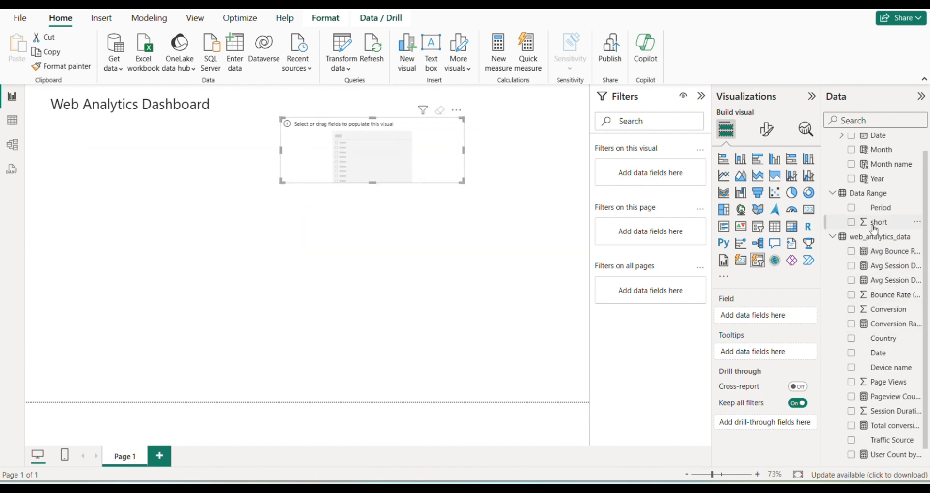
{"action": "left_click_drag", "start_coordinate": [872, 206], "coordinate": [348, 167]}
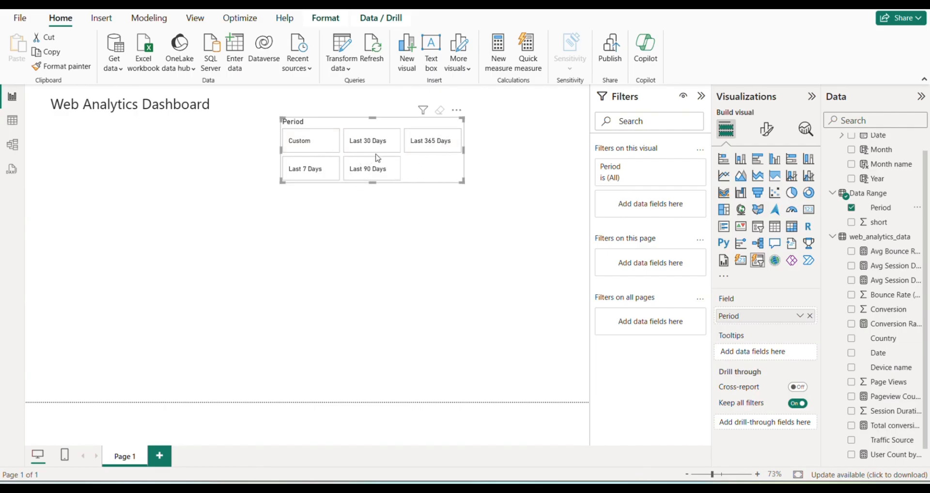
{"action": "left_click", "coordinate": [456, 110]}
{"action": "key", "text": "Escape"}
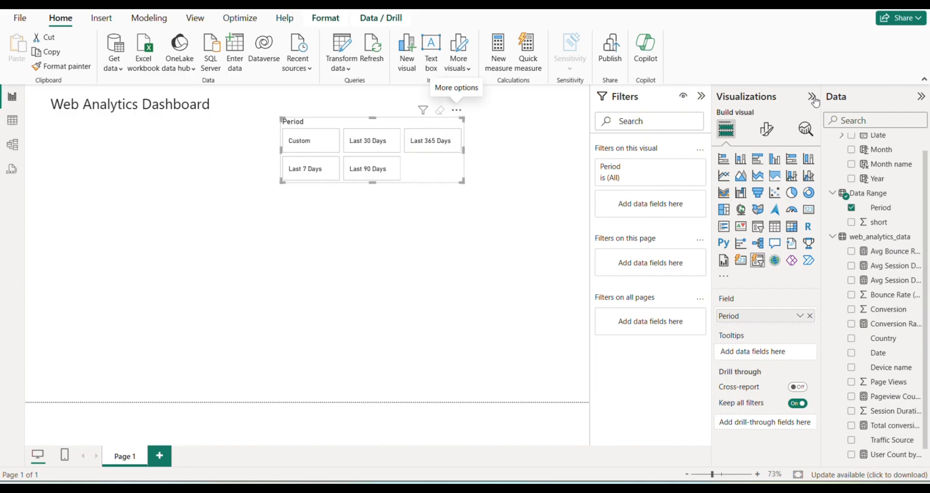
Try the Single column and Single row layout arrangements on the Period slicer
{"action": "left_click", "coordinate": [766, 129]}
{"action": "left_click", "coordinate": [752, 236]}
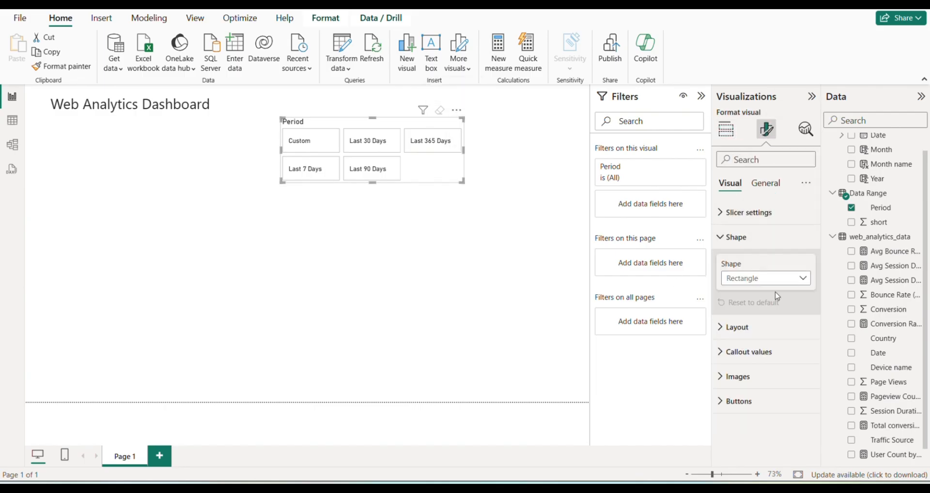
{"action": "left_click", "coordinate": [775, 278]}
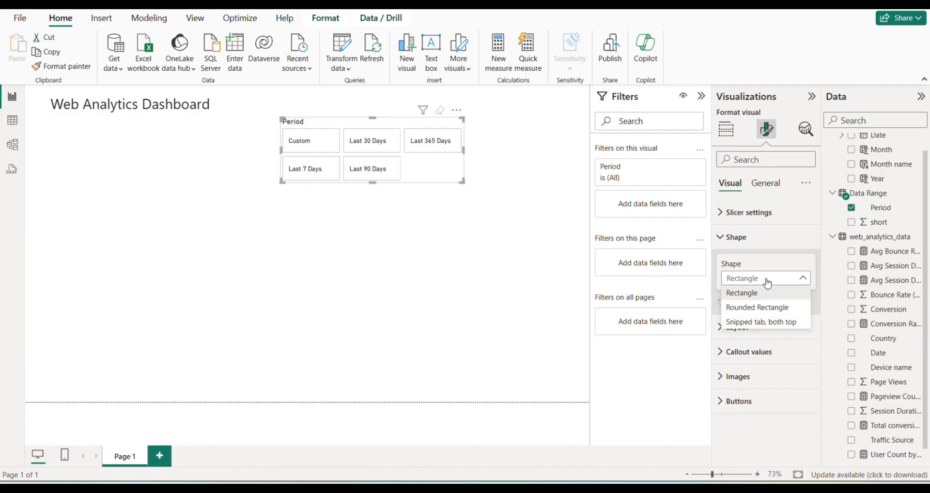
{"action": "left_click", "coordinate": [760, 226]}
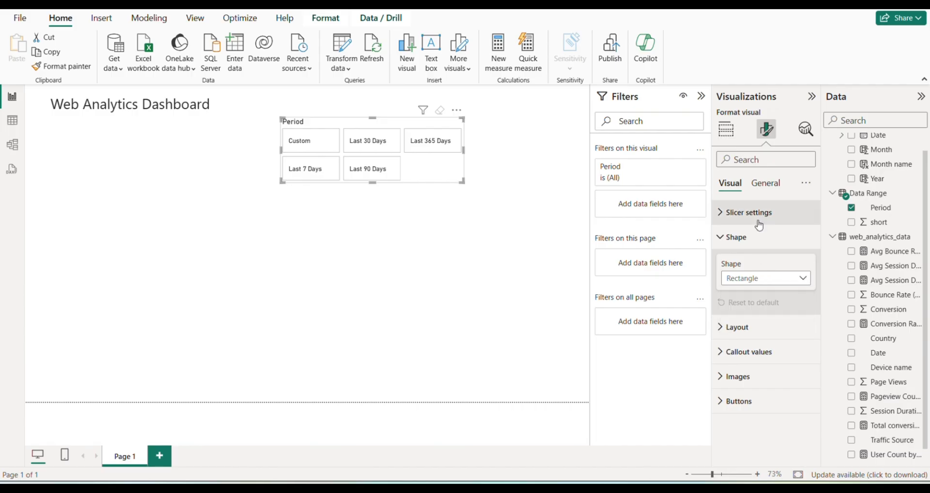
{"action": "left_click", "coordinate": [752, 341]}
{"action": "scroll", "coordinate": [768, 307], "scroll_direction": "down", "scroll_amount": 3}
{"action": "left_click", "coordinate": [758, 266]}
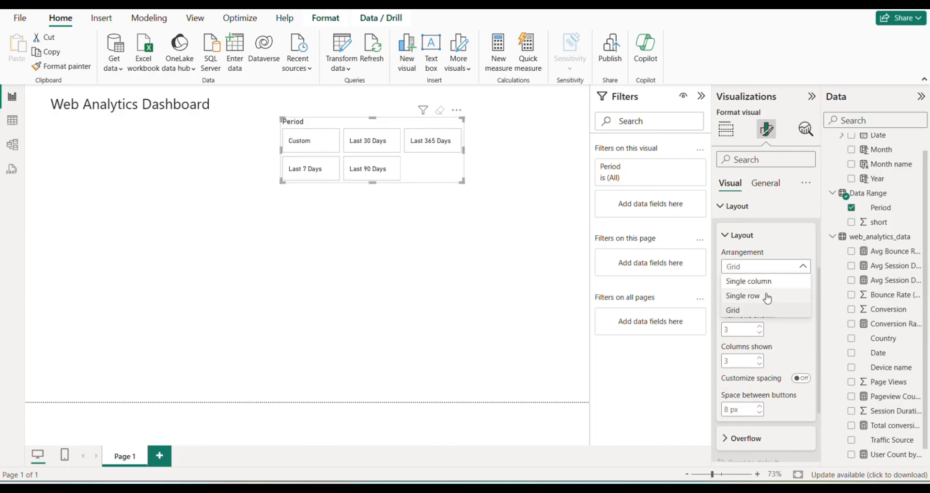
{"action": "left_click", "coordinate": [764, 282]}
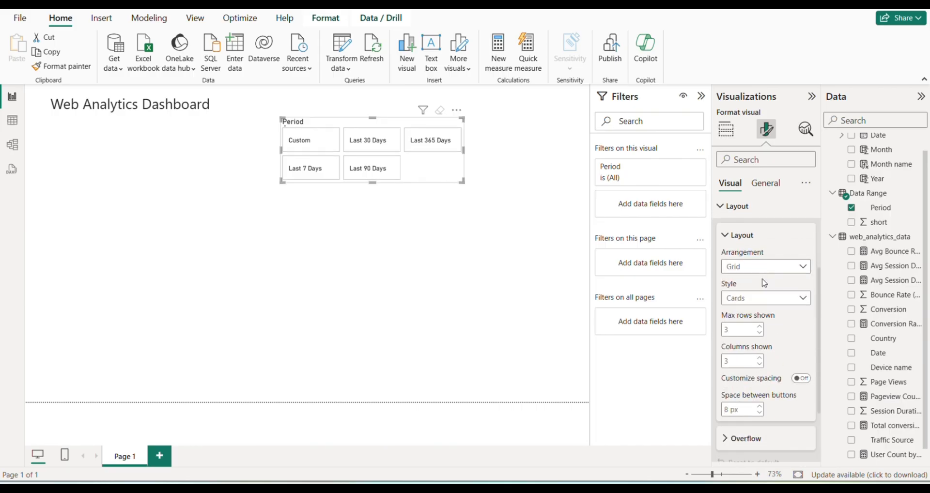
{"action": "left_click", "coordinate": [795, 267]}
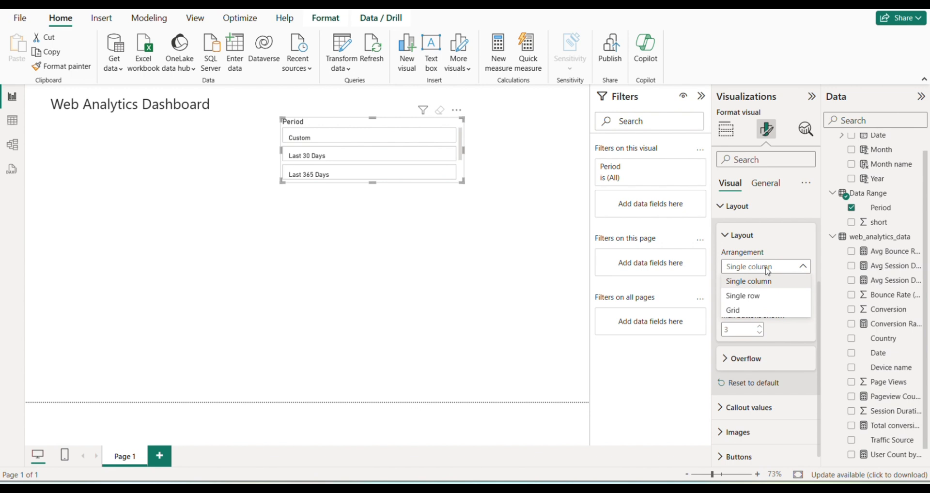
{"action": "left_click", "coordinate": [765, 296]}
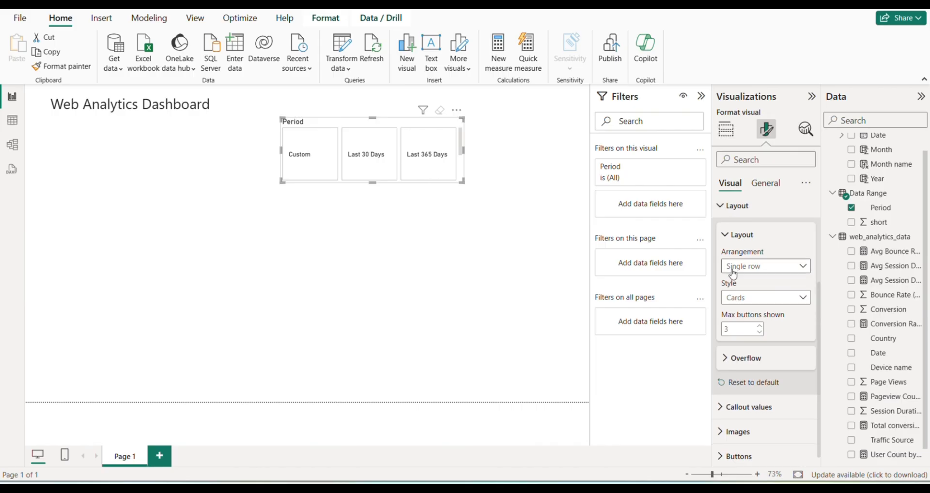
{"action": "scroll", "coordinate": [731, 270], "scroll_direction": "down", "scroll_amount": 1}
{"action": "scroll", "coordinate": [774, 339], "scroll_direction": "up", "scroll_amount": 4}
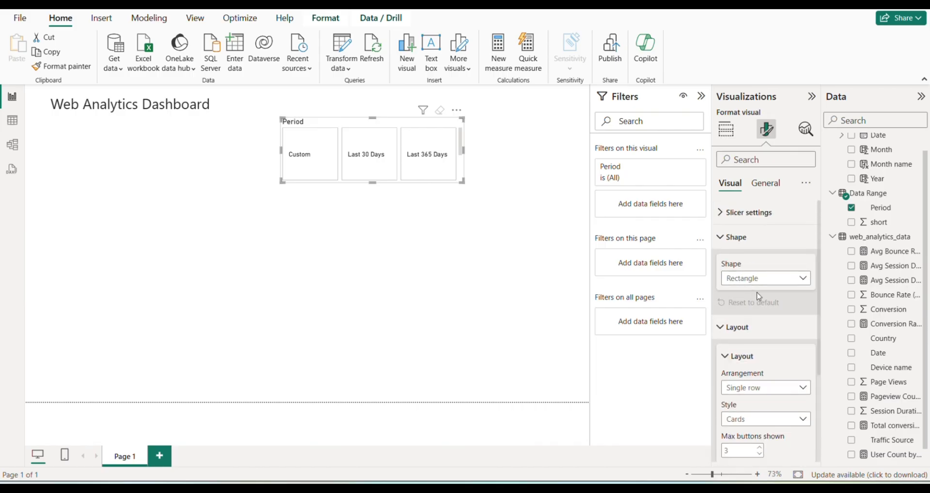
{"action": "left_click", "coordinate": [758, 237]}
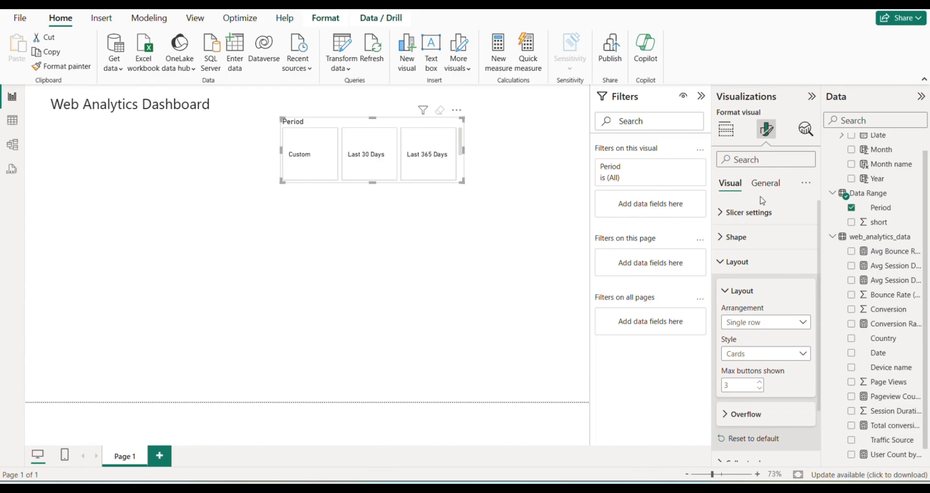
{"action": "left_click", "coordinate": [741, 213]}
{"action": "scroll", "coordinate": [758, 368], "scroll_direction": "down", "scroll_amount": 4}
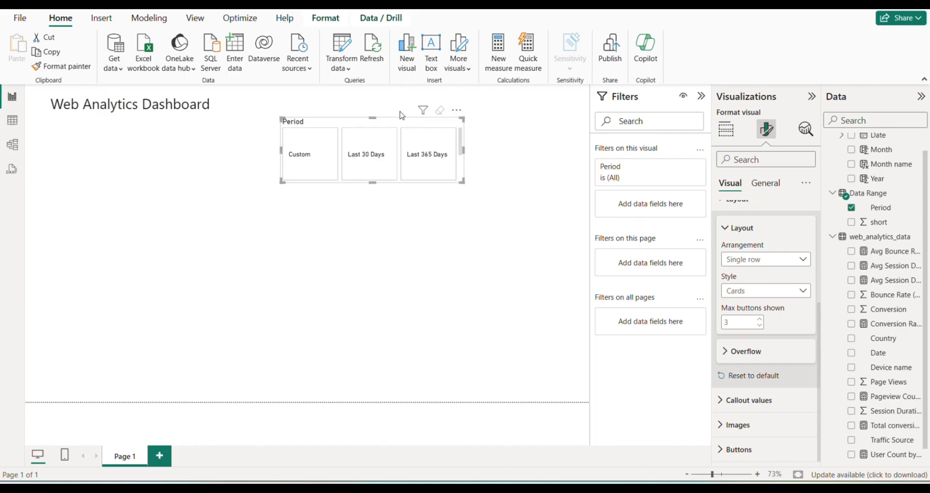
Convert the Period visual to the standard slicer type and select its Custom option
{"action": "left_click", "coordinate": [726, 130]}
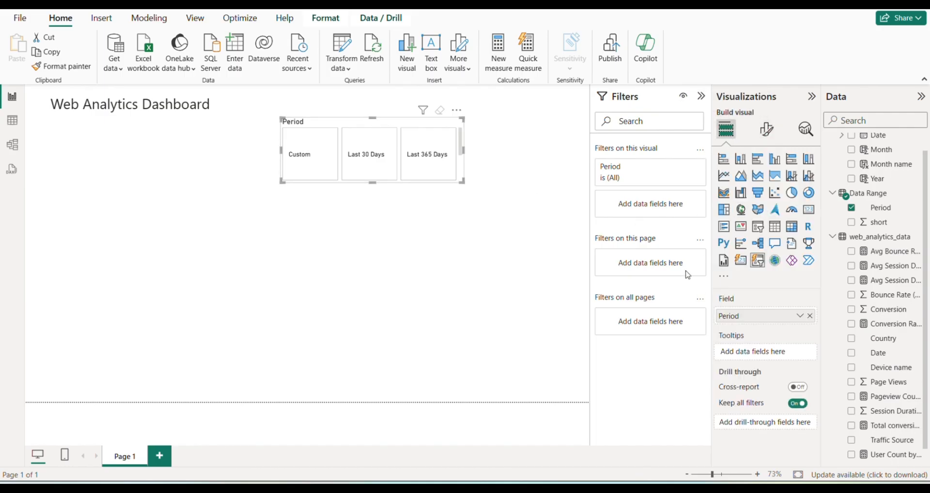
{"action": "left_click", "coordinate": [758, 226]}
{"action": "left_click", "coordinate": [425, 137]}
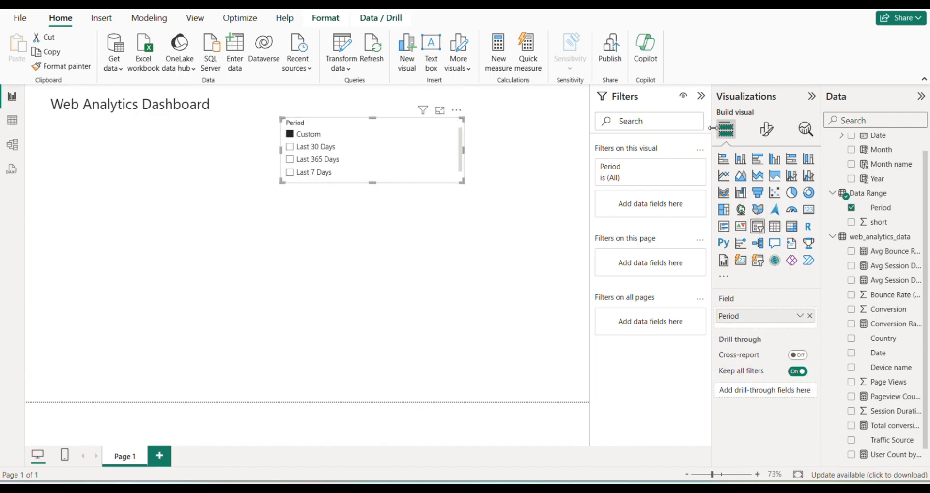
Try the Tile style on the Period slicer and set its style to Dropdown
{"action": "left_click", "coordinate": [766, 130]}
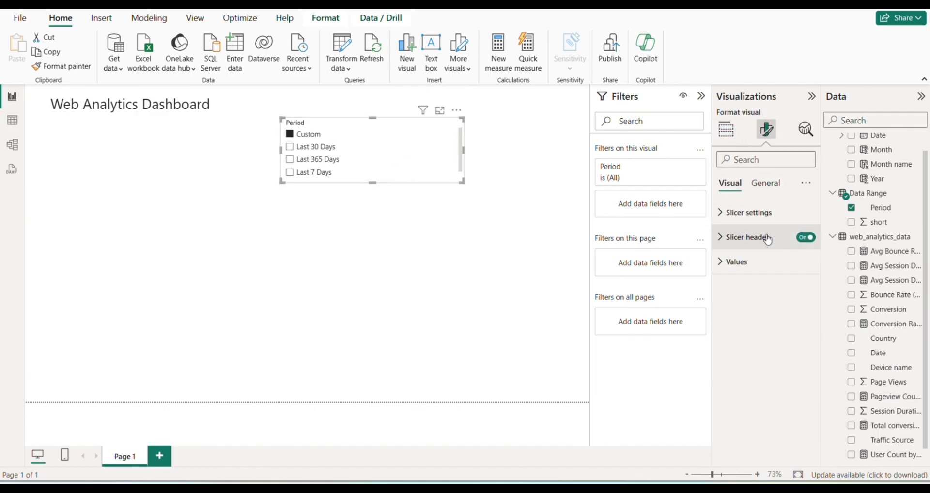
{"action": "left_click", "coordinate": [770, 237]}
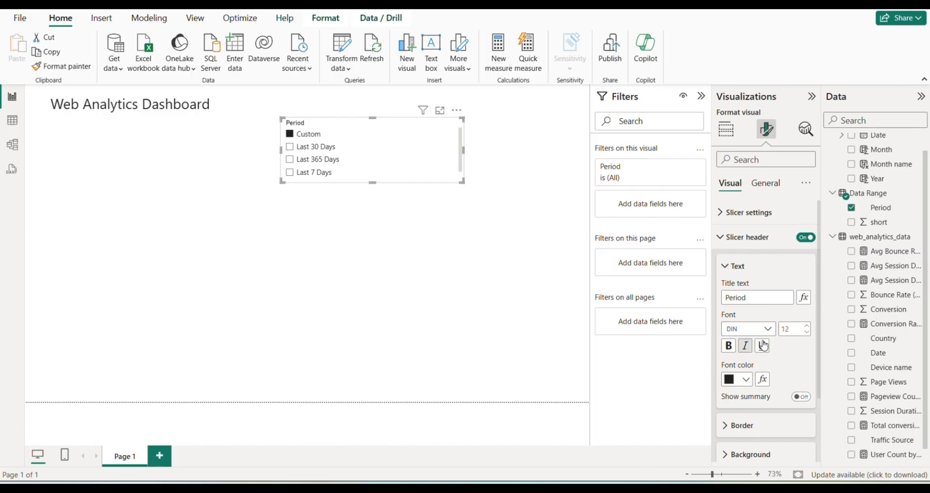
{"action": "scroll", "coordinate": [765, 368], "scroll_direction": "down", "scroll_amount": 2}
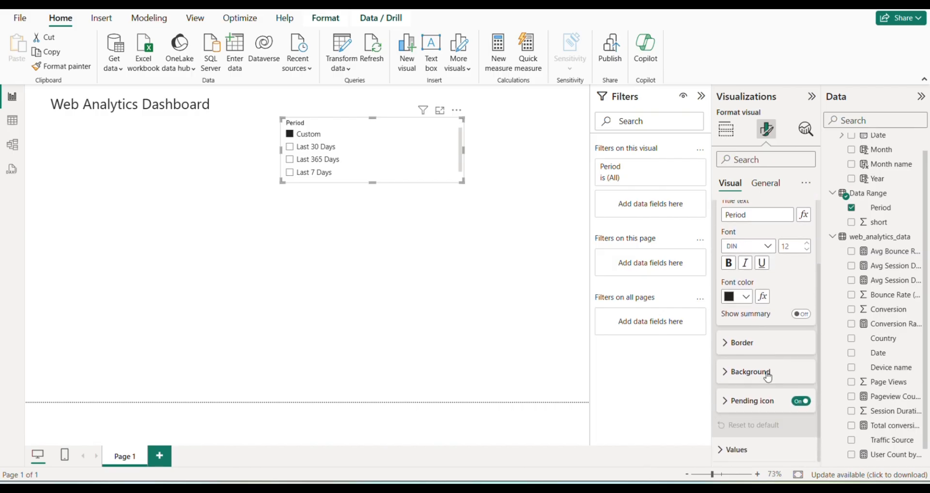
{"action": "scroll", "coordinate": [758, 216], "scroll_direction": "up", "scroll_amount": 2}
{"action": "left_click", "coordinate": [748, 213]}
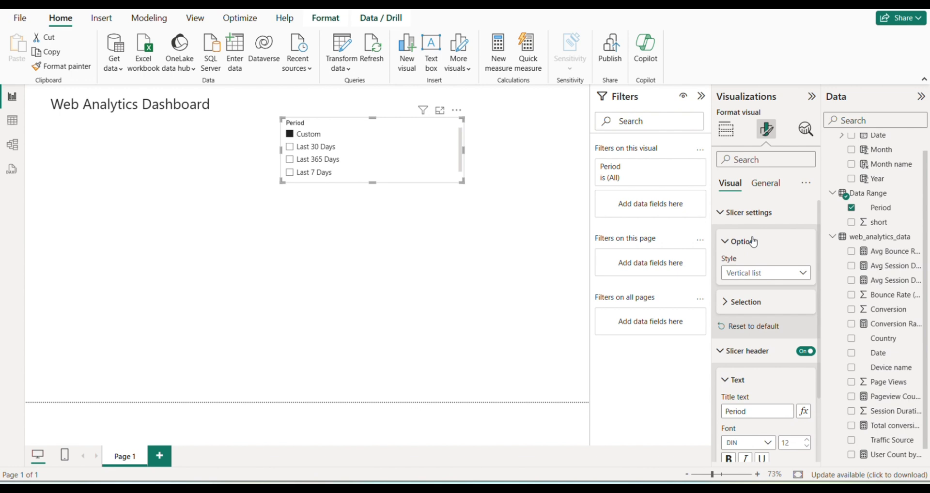
{"action": "left_click", "coordinate": [775, 273]}
{"action": "left_click", "coordinate": [775, 302]}
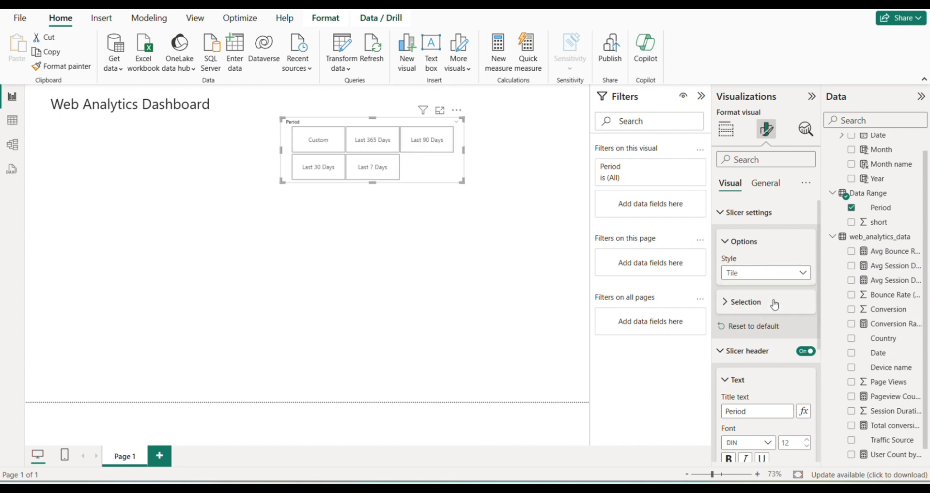
{"action": "left_click", "coordinate": [773, 273]}
{"action": "left_click", "coordinate": [769, 317]}
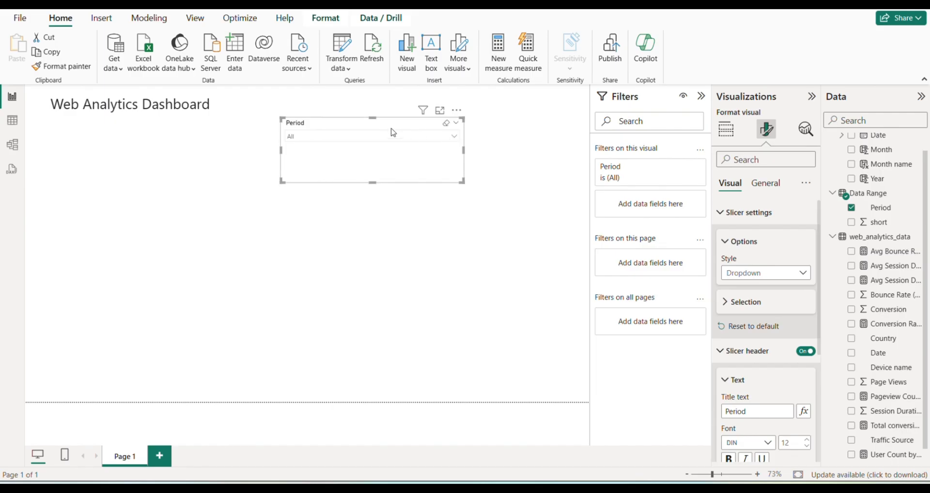
Reduce the Period slicer's height to fit the dropdown and move it up level with the dashboard title
{"action": "left_click_drag", "start_coordinate": [374, 179], "coordinate": [391, 156]}
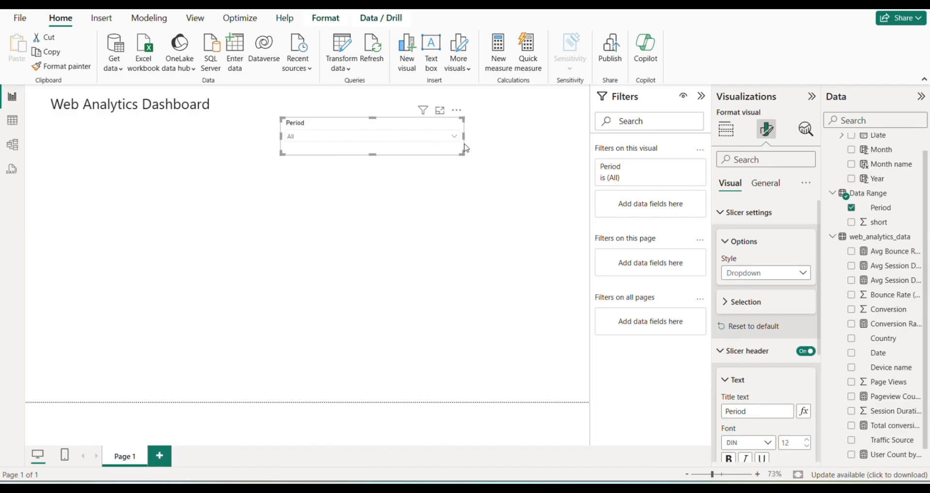
{"action": "left_click_drag", "start_coordinate": [466, 148], "coordinate": [538, 127]}
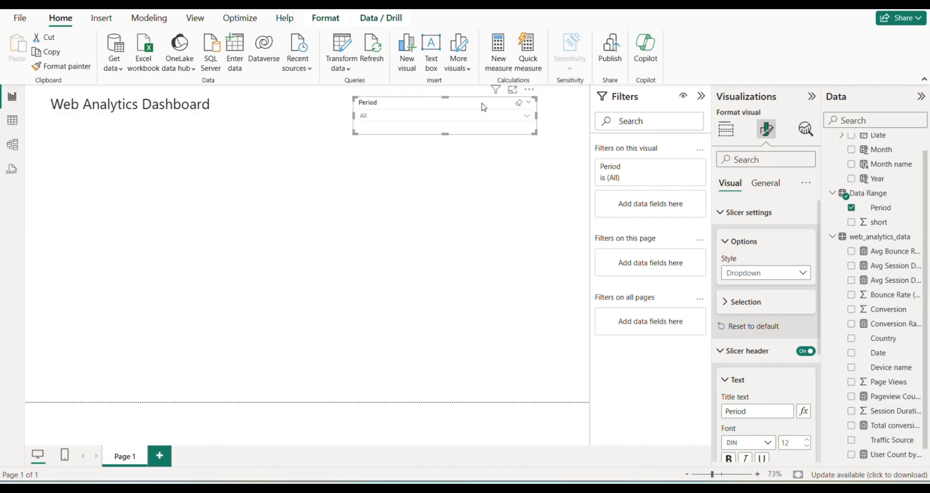
{"action": "mouse_move", "coordinate": [483, 107]}
{"action": "left_mouse_down"}
{"action": "mouse_move", "coordinate": [494, 102]}
{"action": "mouse_move", "coordinate": [470, 103]}
{"action": "left_mouse_up"}
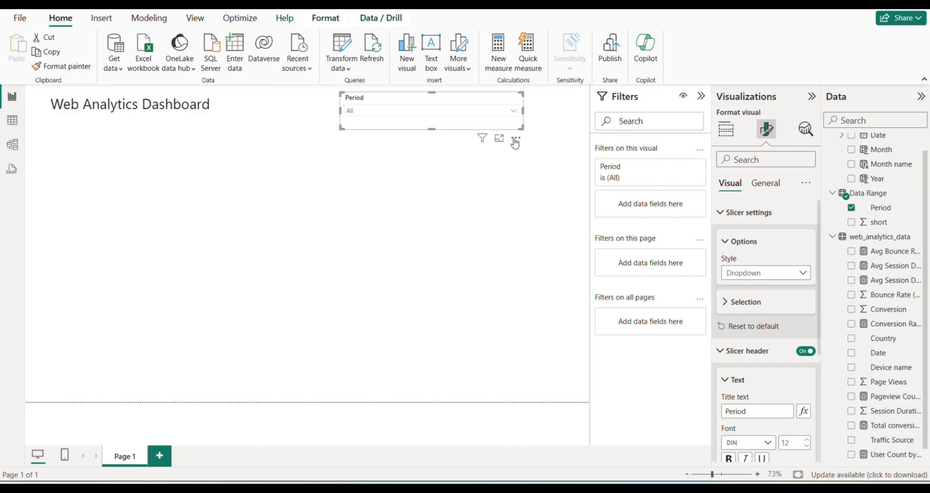
Test the Period dropdown with the Last 30 Days, Last 365 Days and Custom options, leaving the slicer on All
{"action": "left_click", "coordinate": [493, 115]}
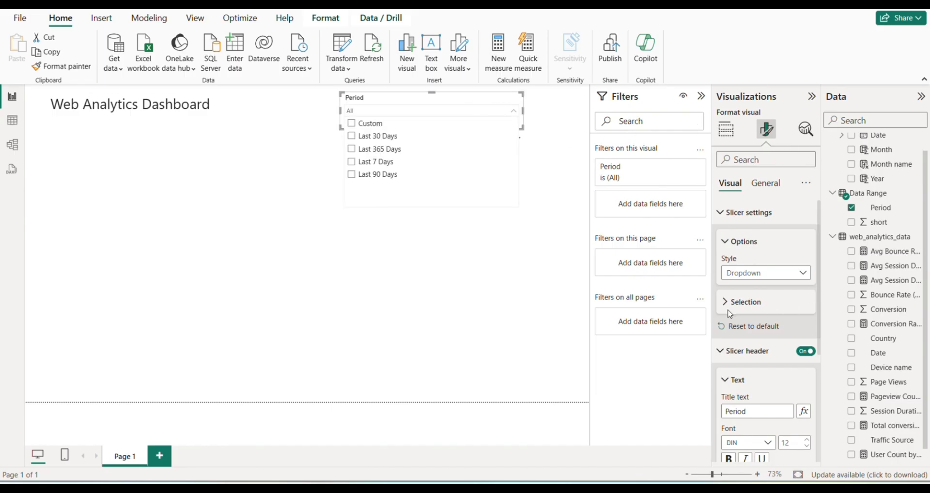
{"action": "left_click", "coordinate": [360, 137]}
{"action": "left_click", "coordinate": [368, 153]}
{"action": "left_click", "coordinate": [555, 170]}
{"action": "left_click", "coordinate": [452, 101]}
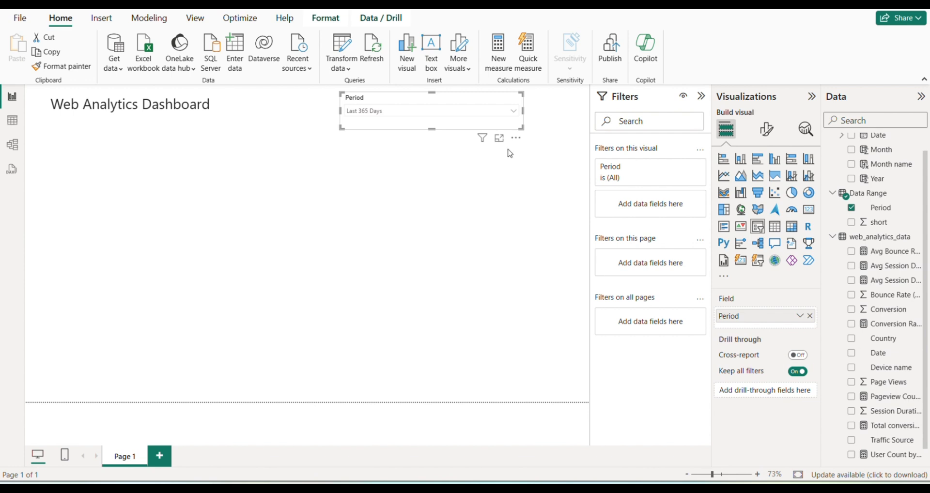
{"action": "left_click", "coordinate": [508, 115]}
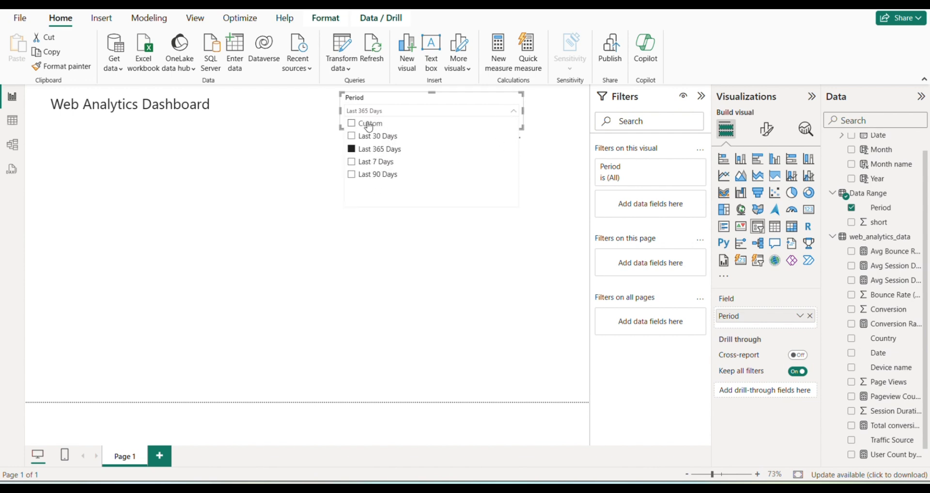
{"action": "left_click", "coordinate": [352, 123]}
{"action": "left_click", "coordinate": [464, 230]}
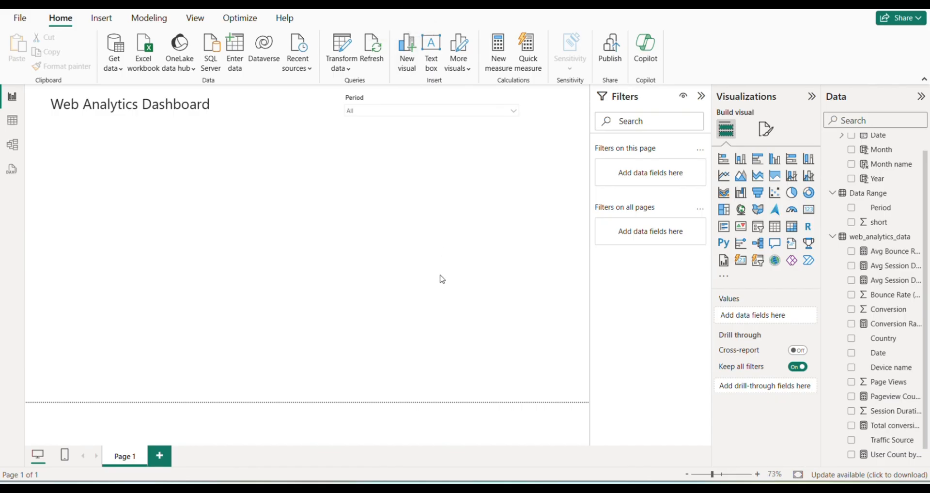
Move the Period slicer closer to the dashboard title and narrow it to roughly half its width
{"action": "left_click", "coordinate": [525, 121]}
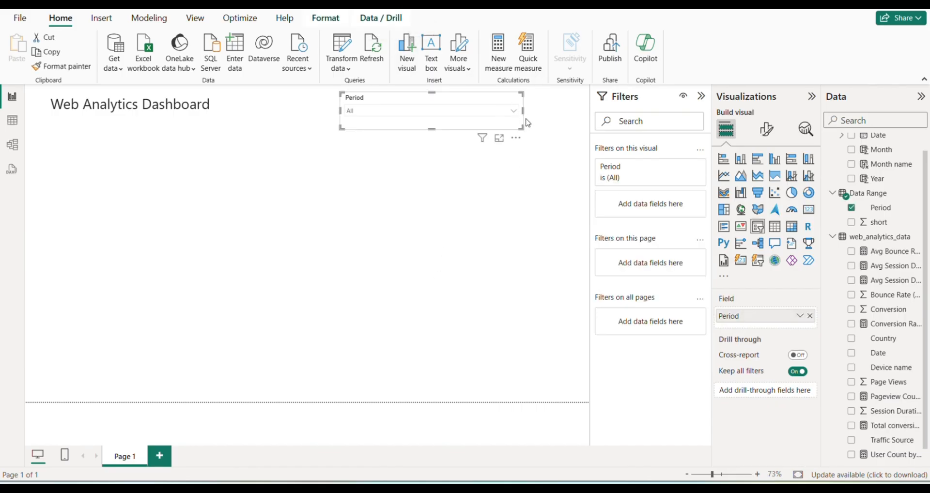
{"action": "left_click_drag", "start_coordinate": [524, 123], "coordinate": [464, 122]}
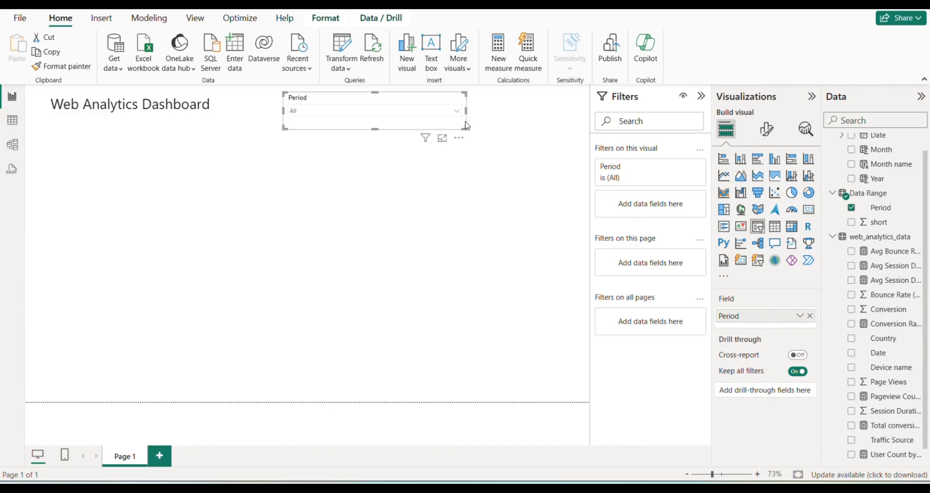
{"action": "left_click_drag", "start_coordinate": [467, 119], "coordinate": [393, 119]}
{"action": "left_click_drag", "start_coordinate": [347, 100], "coordinate": [343, 101]}
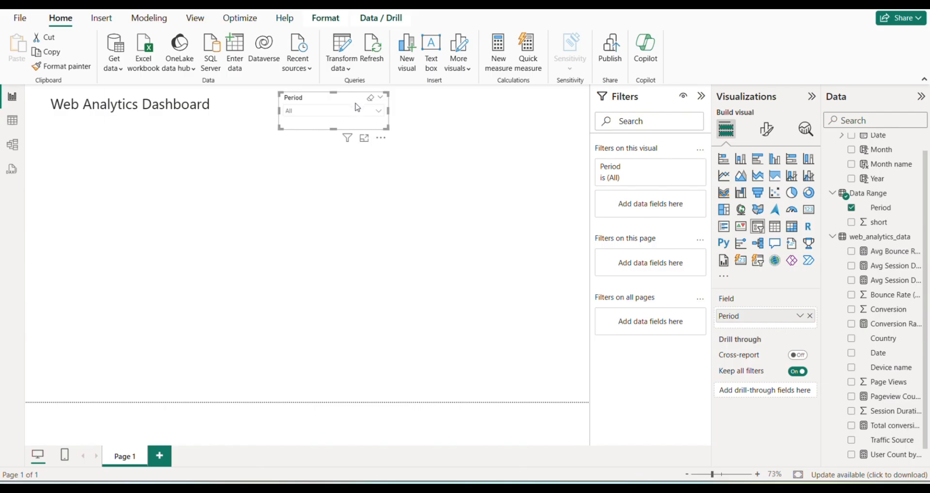
Duplicate the Period slicer and place the copy to the right of the original, aligned in the same row
{"action": "key", "text": "ctrl+c"}
{"action": "key", "text": "ctrl+v"}
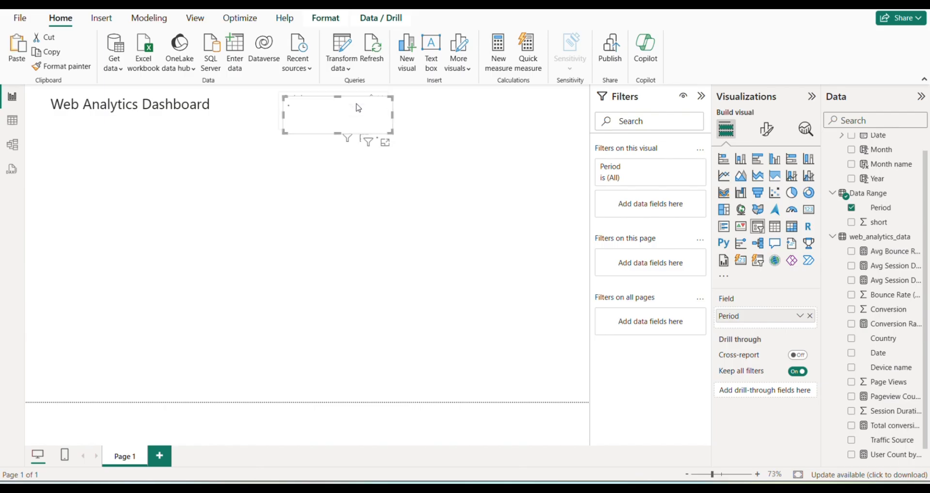
{"action": "left_click_drag", "start_coordinate": [357, 108], "coordinate": [480, 99]}
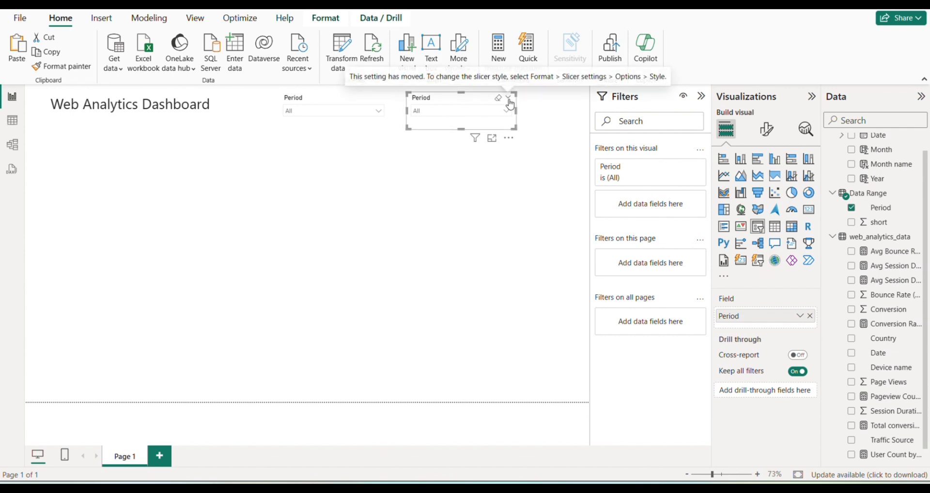
Replace the Period field in the second slicer with Date from the web_analytics_data table
{"action": "left_click", "coordinate": [810, 316]}
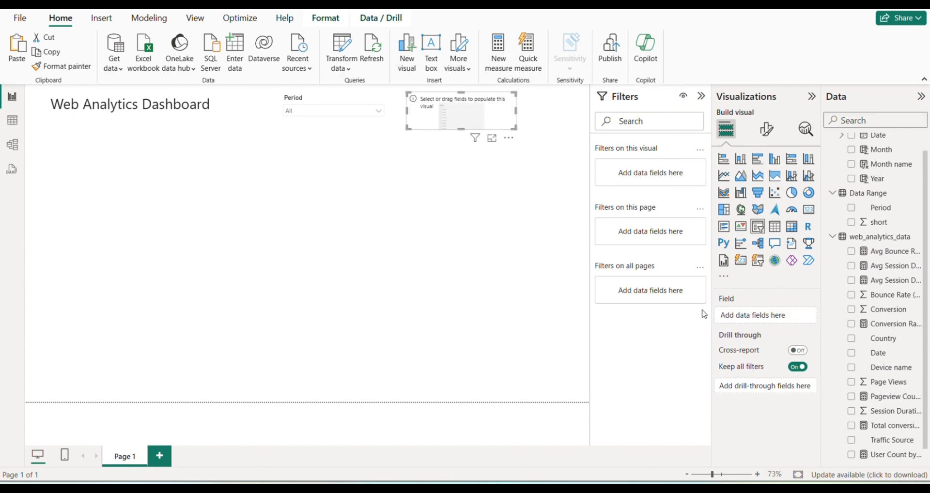
{"action": "scroll", "coordinate": [872, 256], "scroll_direction": "up", "scroll_amount": 1}
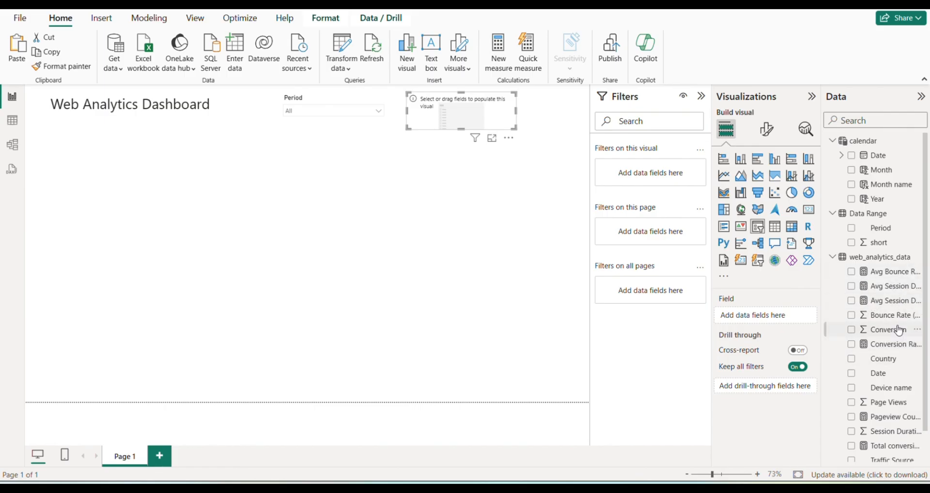
{"action": "scroll", "coordinate": [900, 332], "scroll_direction": "down", "scroll_amount": 1}
{"action": "left_click_drag", "start_coordinate": [895, 345], "coordinate": [499, 119]}
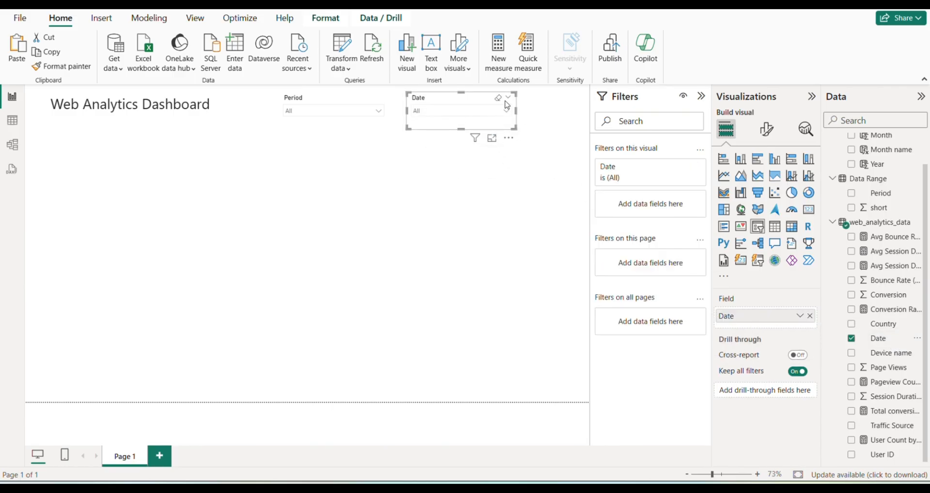
Remove the second slicer and insert a new slicer on the canvas with the Date field from web_analytics_data
{"action": "left_click", "coordinate": [508, 138]}
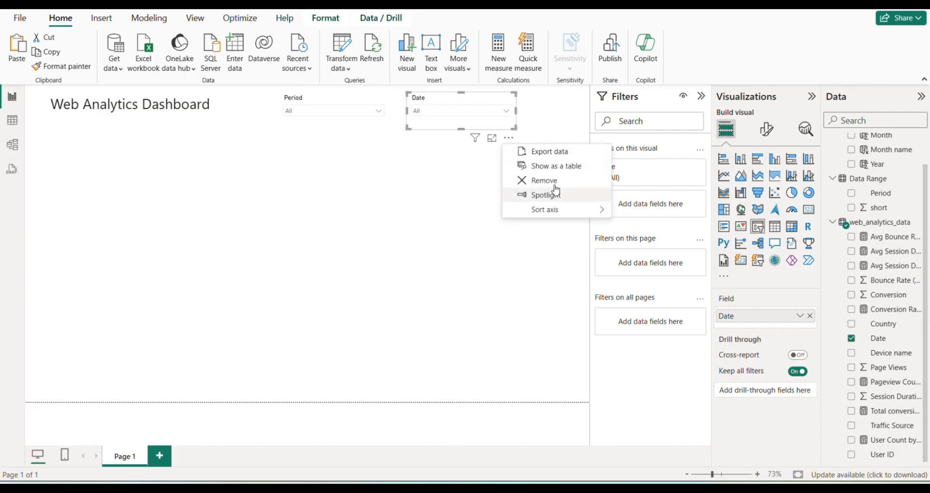
{"action": "left_click", "coordinate": [549, 183]}
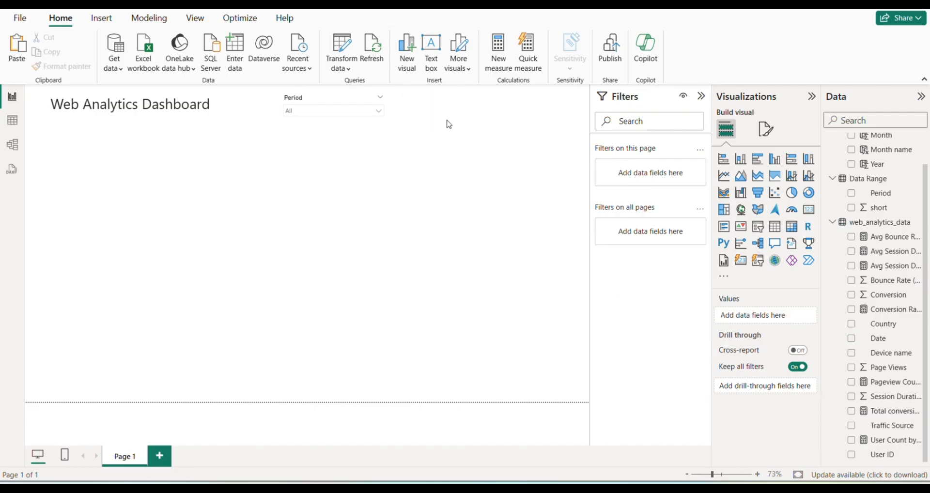
{"action": "left_click", "coordinate": [757, 226]}
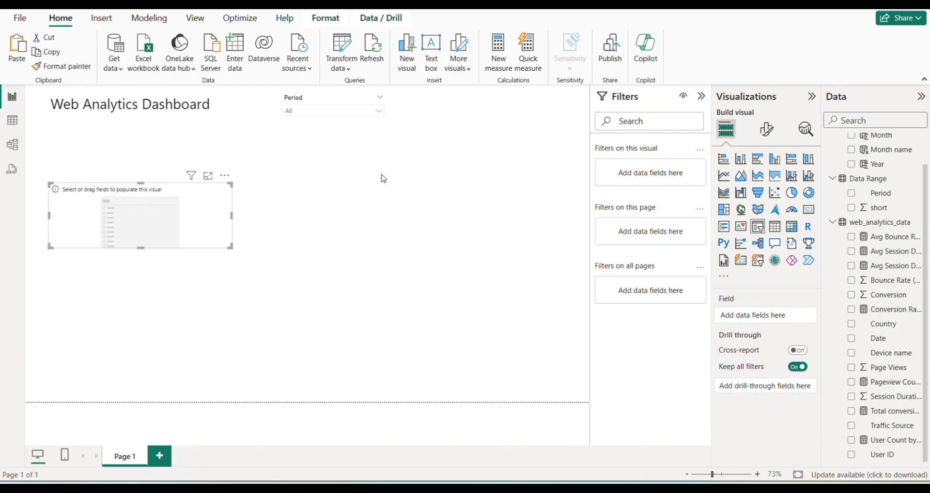
{"action": "left_click_drag", "start_coordinate": [233, 216], "coordinate": [541, 222]}
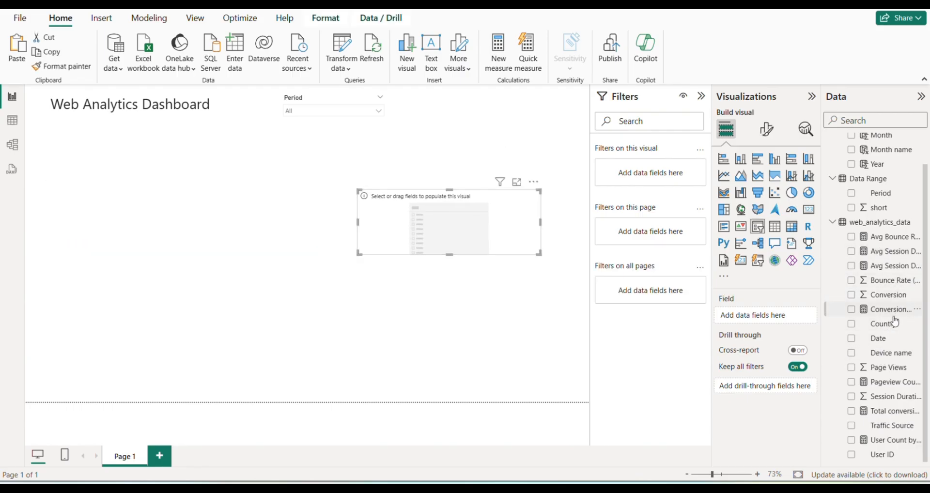
{"action": "left_click_drag", "start_coordinate": [878, 338], "coordinate": [464, 285]}
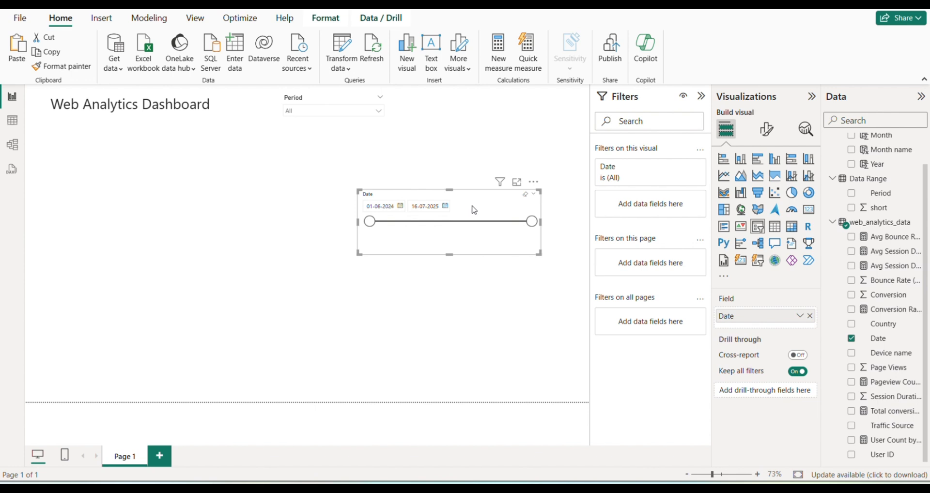
Turn off the slider of the Date slicer
{"action": "left_click", "coordinate": [766, 129]}
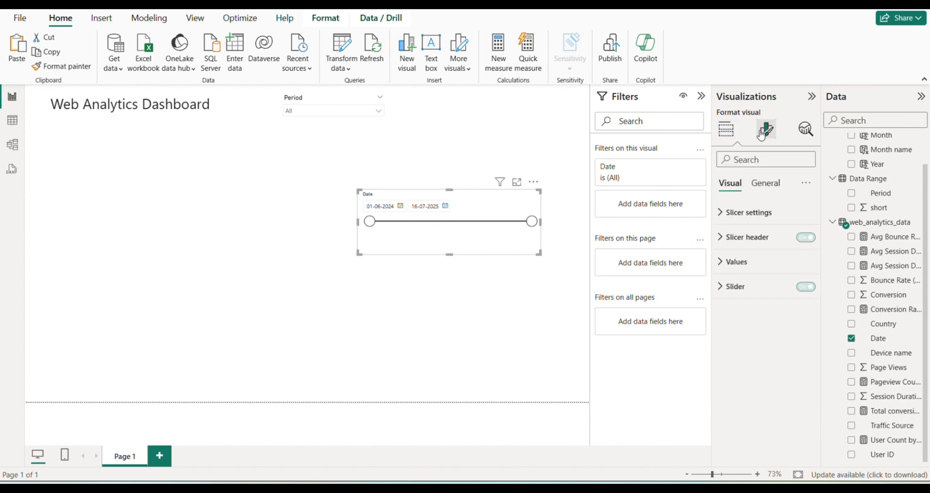
{"action": "left_click", "coordinate": [765, 240]}
{"action": "scroll", "coordinate": [759, 344], "scroll_direction": "down", "scroll_amount": 3}
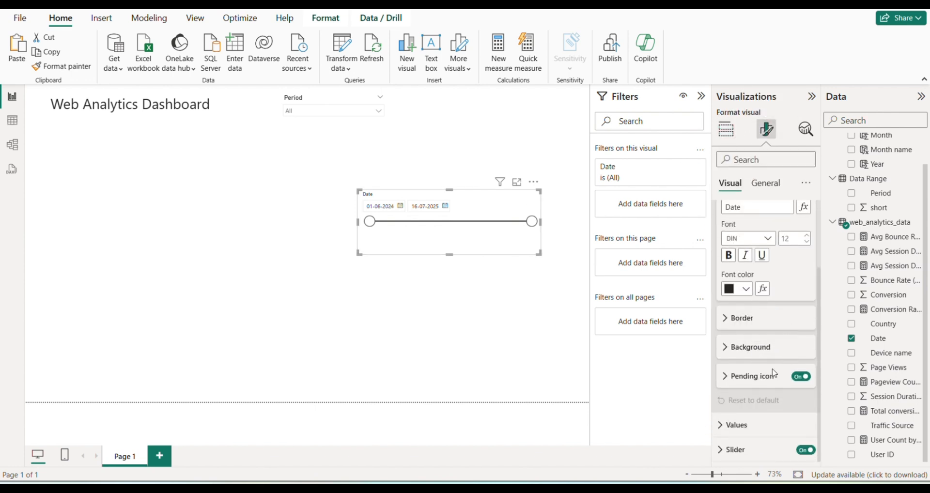
{"action": "left_click", "coordinate": [738, 354]}
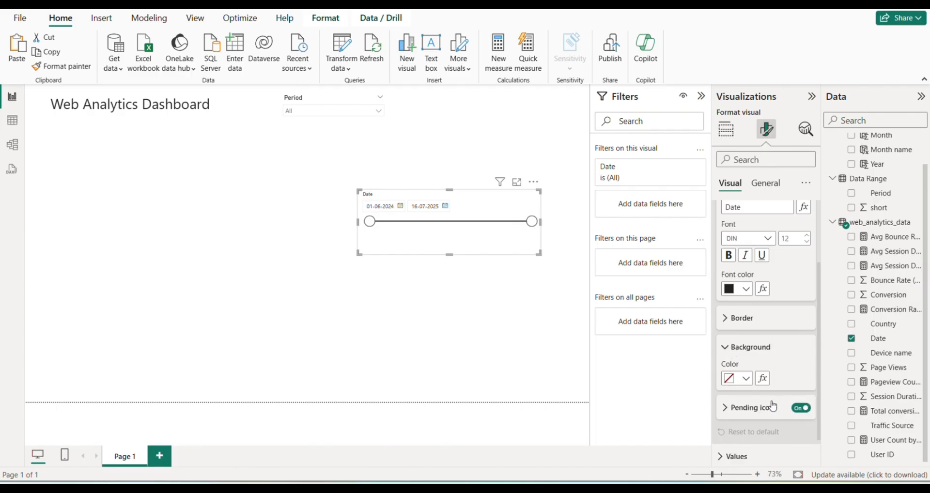
{"action": "scroll", "coordinate": [746, 349], "scroll_direction": "down", "scroll_amount": 1}
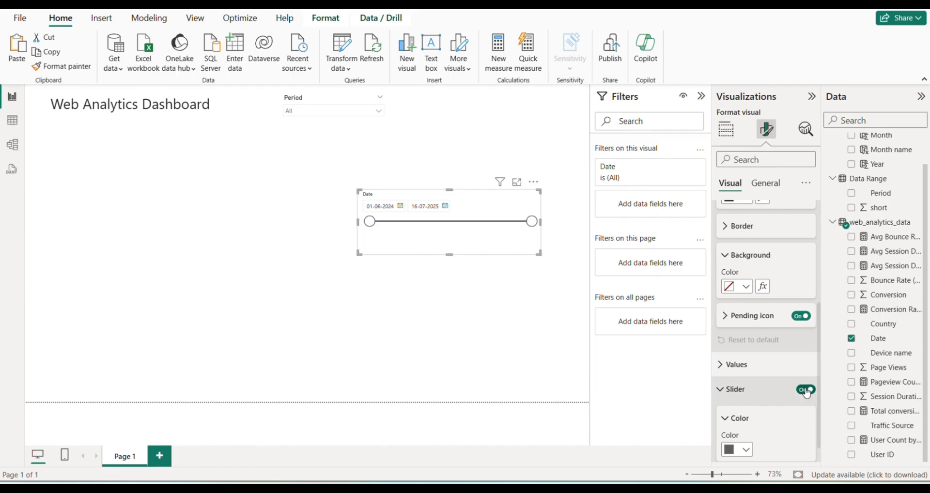
{"action": "left_click", "coordinate": [805, 390]}
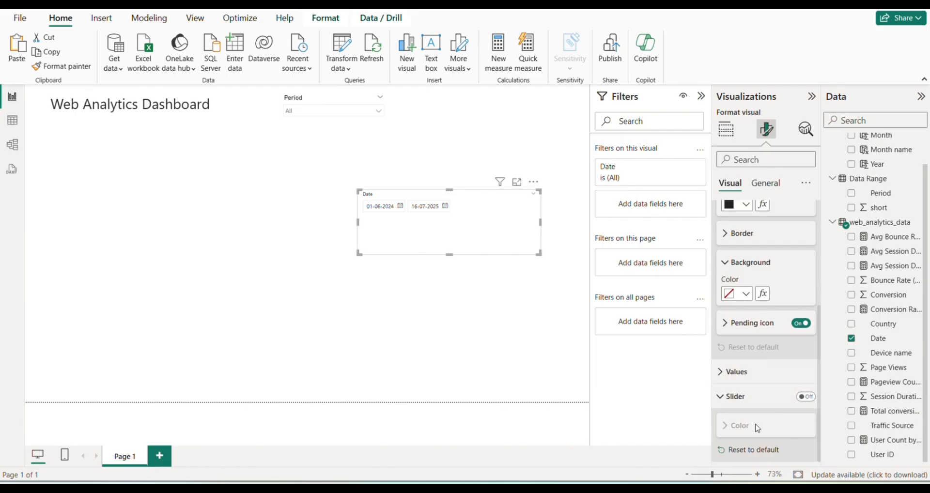
Turn off the slicer header of the Date slicer
{"action": "scroll", "coordinate": [746, 368], "scroll_direction": "up", "scroll_amount": 4}
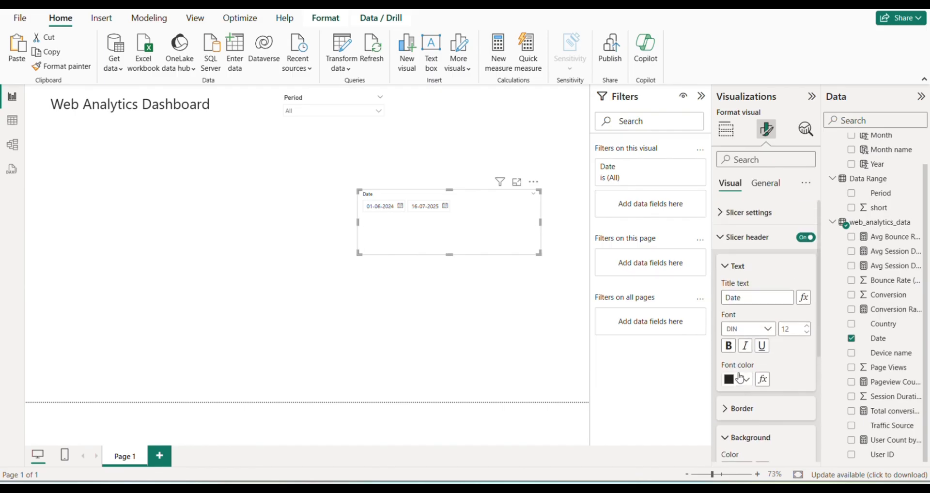
{"action": "left_click", "coordinate": [803, 238]}
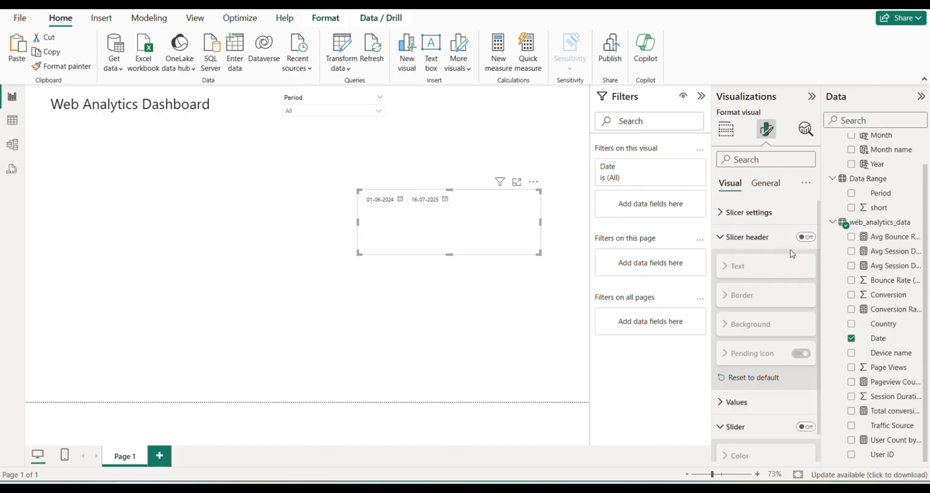
{"action": "left_click", "coordinate": [804, 240]}
{"action": "left_click", "coordinate": [806, 241]}
Set the font color of the Date slicer's values to black
{"action": "left_click", "coordinate": [731, 402]}
{"action": "scroll", "coordinate": [771, 387], "scroll_direction": "down", "scroll_amount": 3}
{"action": "left_click", "coordinate": [745, 334]}
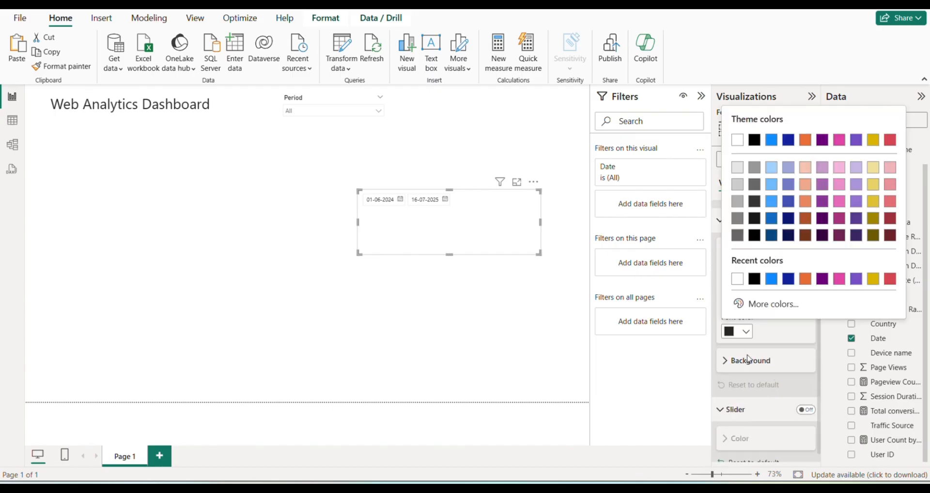
{"action": "left_click", "coordinate": [753, 280]}
Try white as the font color of the date values and restore black
{"action": "left_click", "coordinate": [748, 334]}
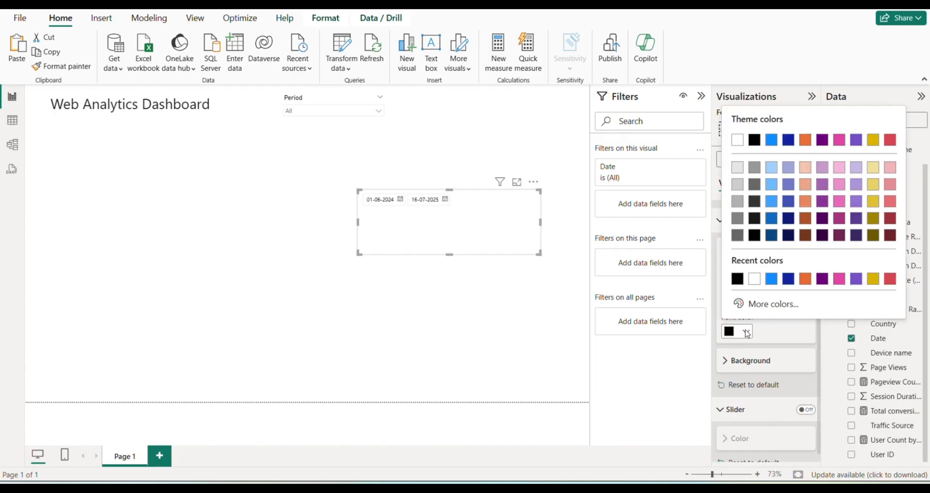
{"action": "left_click", "coordinate": [736, 138]}
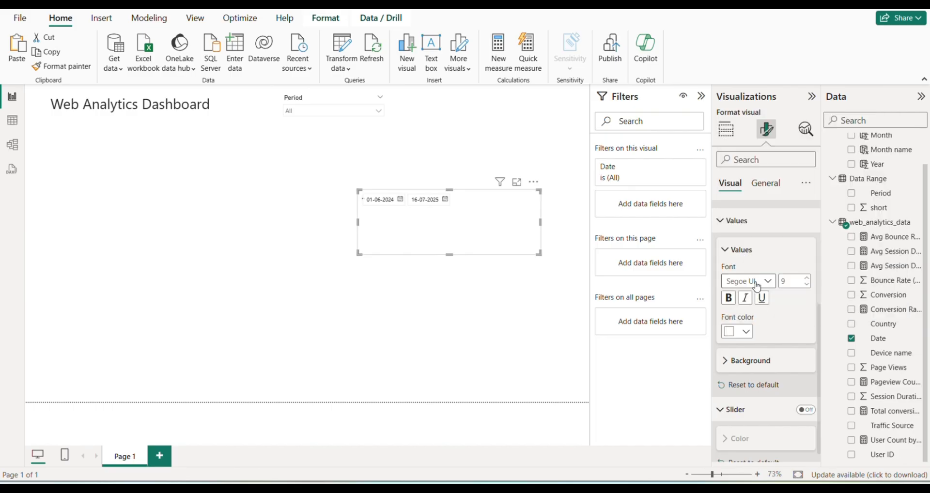
{"action": "left_click", "coordinate": [742, 334]}
{"action": "left_click", "coordinate": [753, 276]}
Move the Date slicer beside the Period slicer at the upper edge of the page and shrink it to a similar size
{"action": "left_click_drag", "start_coordinate": [495, 228], "coordinate": [516, 133]}
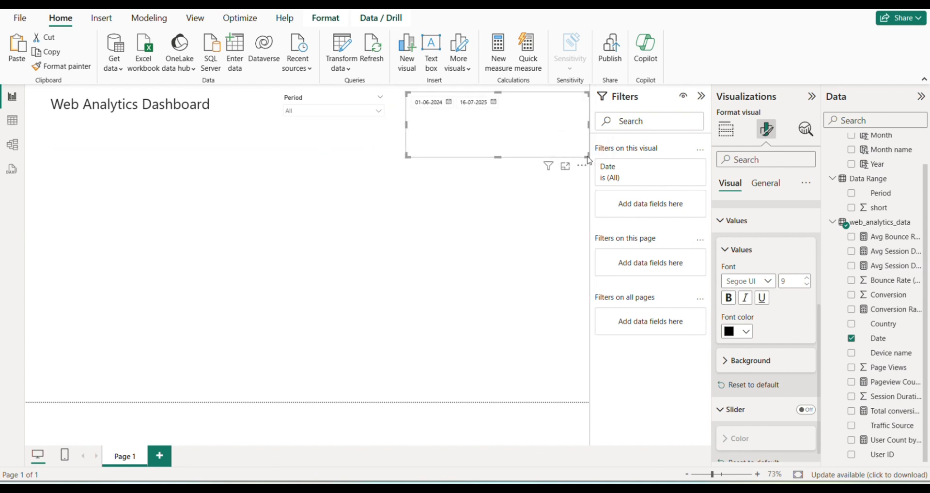
{"action": "left_click_drag", "start_coordinate": [589, 160], "coordinate": [521, 118]}
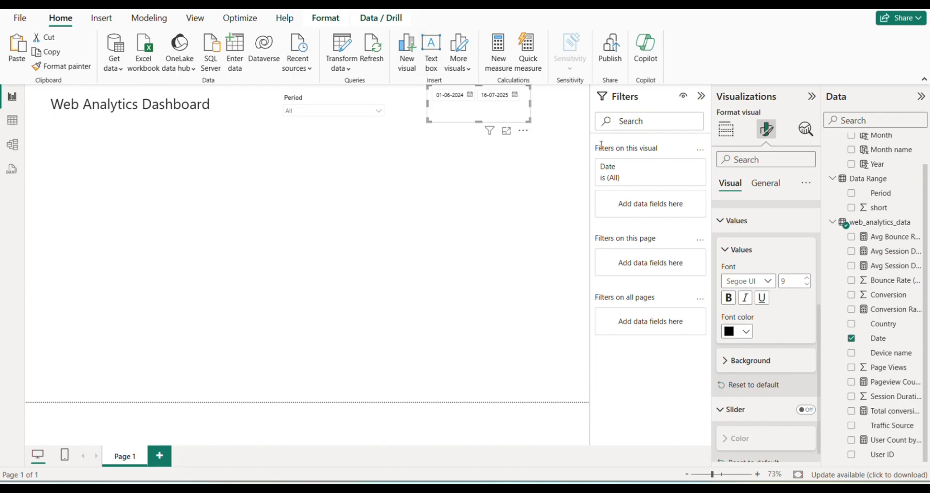
{"action": "left_click", "coordinate": [422, 173]}
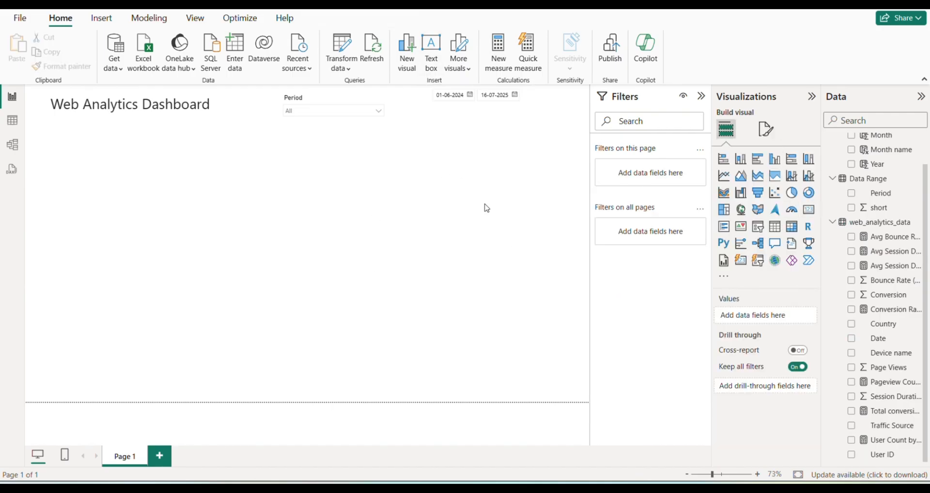
Add the picture imge from the Downloads folder as the page's canvas background image
{"action": "left_click", "coordinate": [765, 129]}
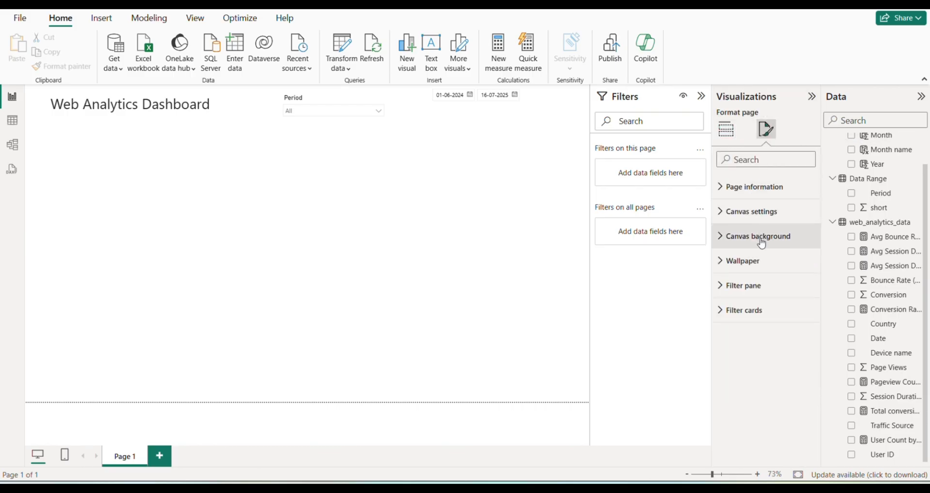
{"action": "left_click", "coordinate": [771, 243]}
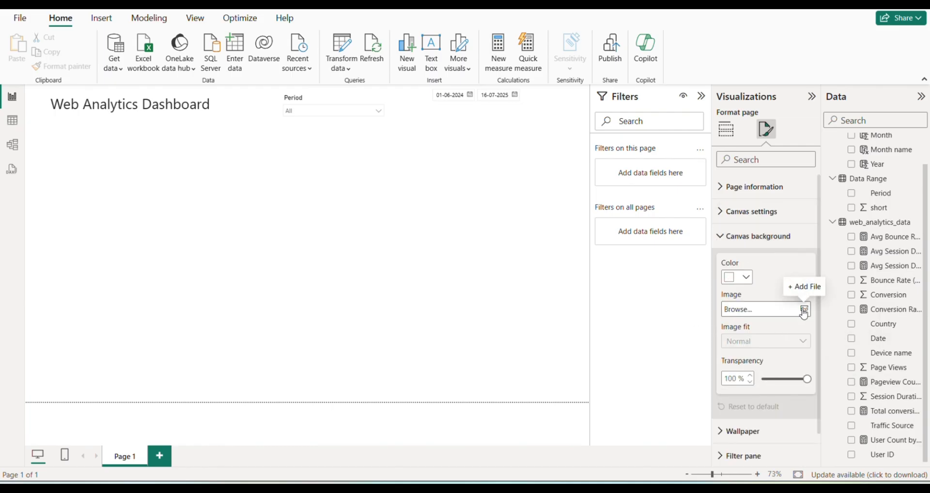
{"action": "left_click", "coordinate": [804, 312]}
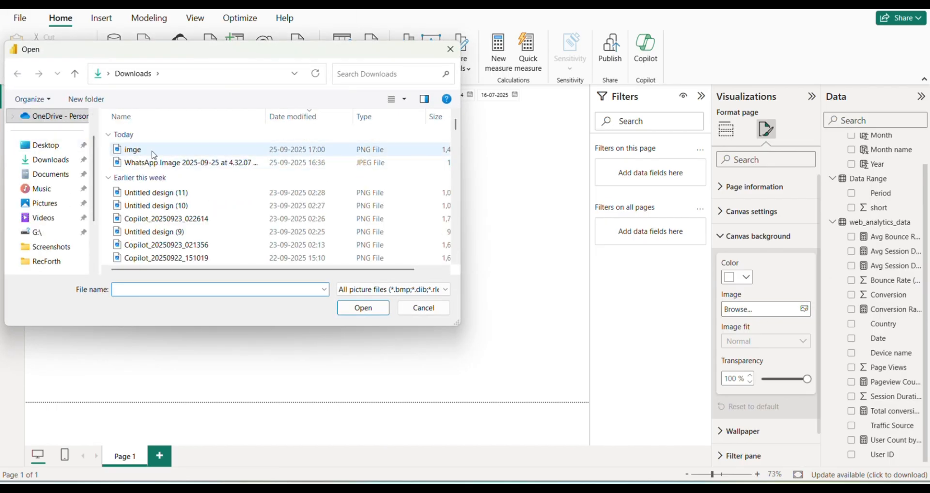
{"action": "left_click", "coordinate": [154, 154]}
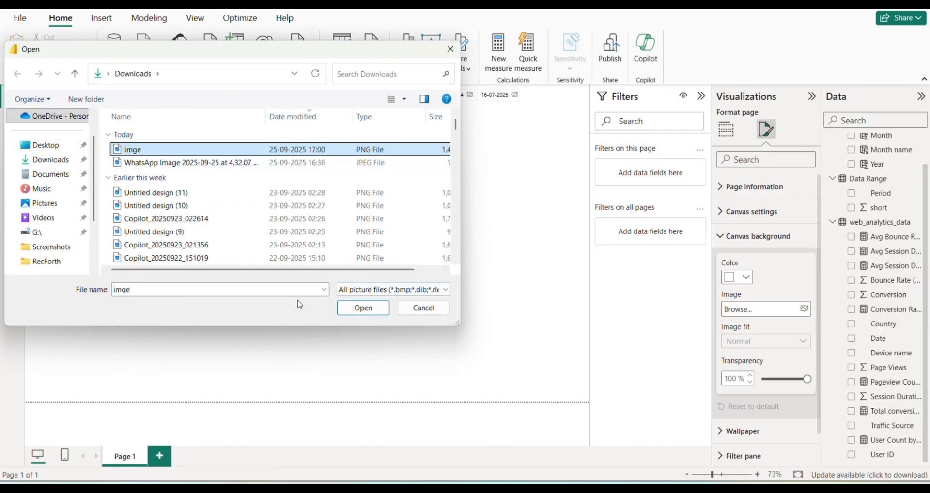
{"action": "left_click", "coordinate": [370, 314]}
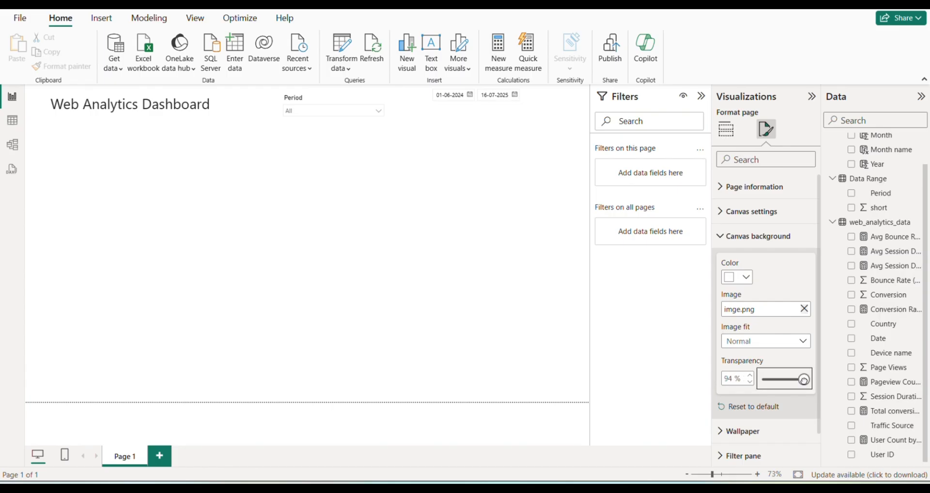
Set the canvas background's transparency to 0% and its image fit to Fit
{"action": "left_click_drag", "start_coordinate": [805, 379], "coordinate": [761, 379]}
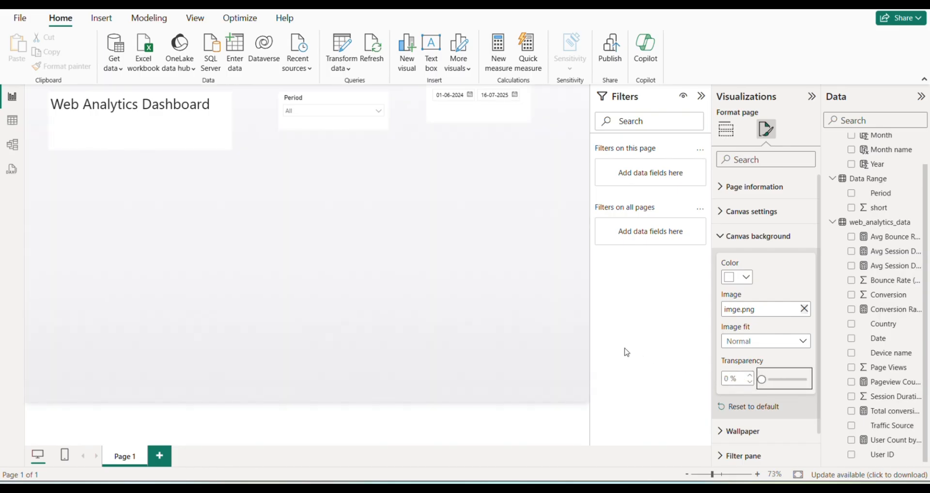
{"action": "left_click", "coordinate": [775, 341]}
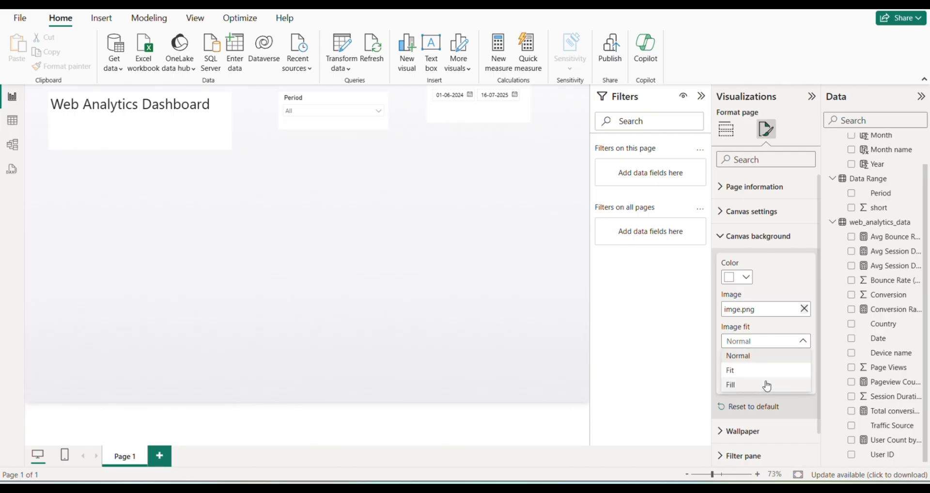
{"action": "left_click", "coordinate": [758, 376]}
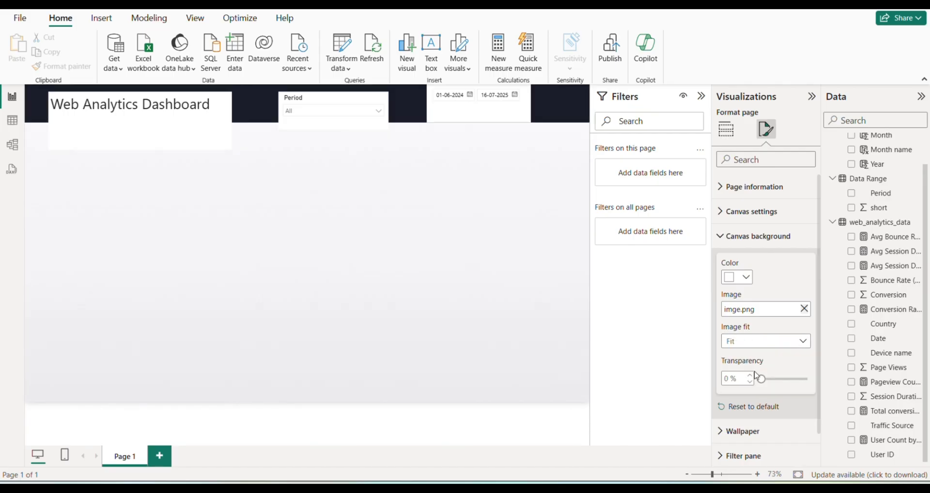
{"action": "left_click", "coordinate": [417, 262]}
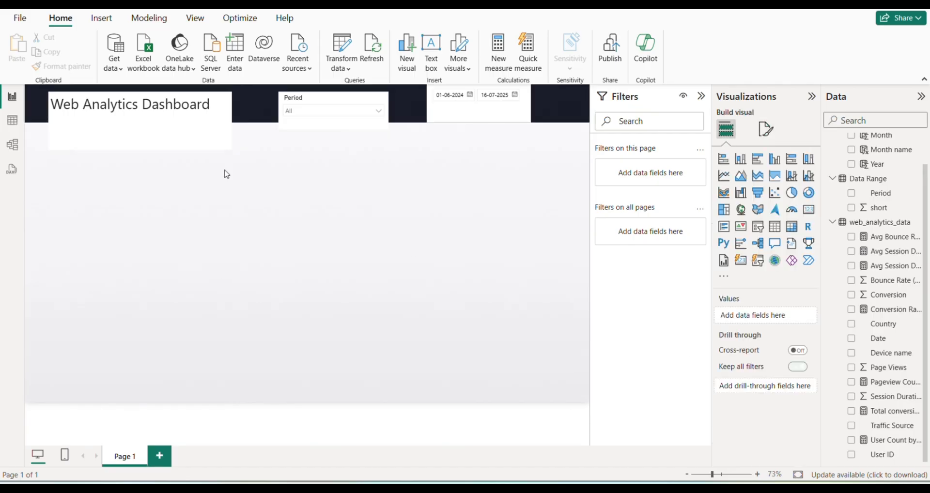
Reduce the height of the Web Analytics Dashboard title box and move it up into the page's dark header band
{"action": "left_click", "coordinate": [199, 148]}
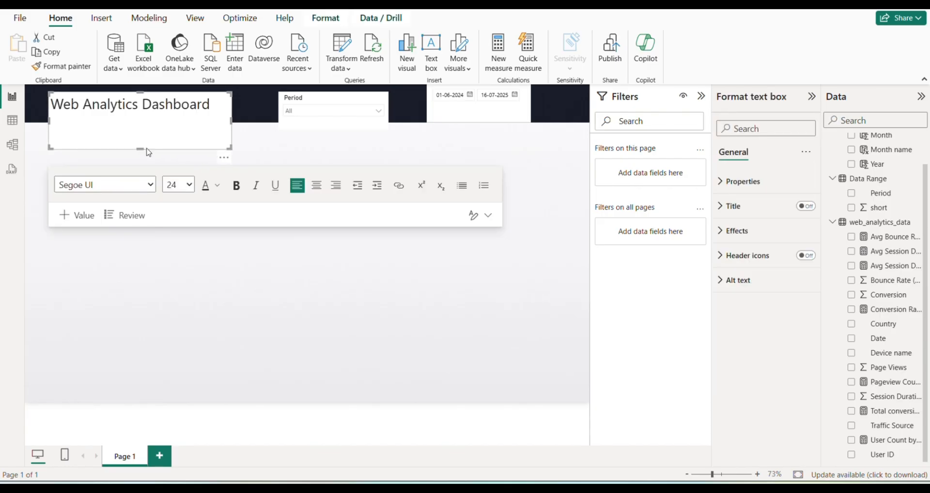
{"action": "left_click_drag", "start_coordinate": [137, 149], "coordinate": [148, 130]}
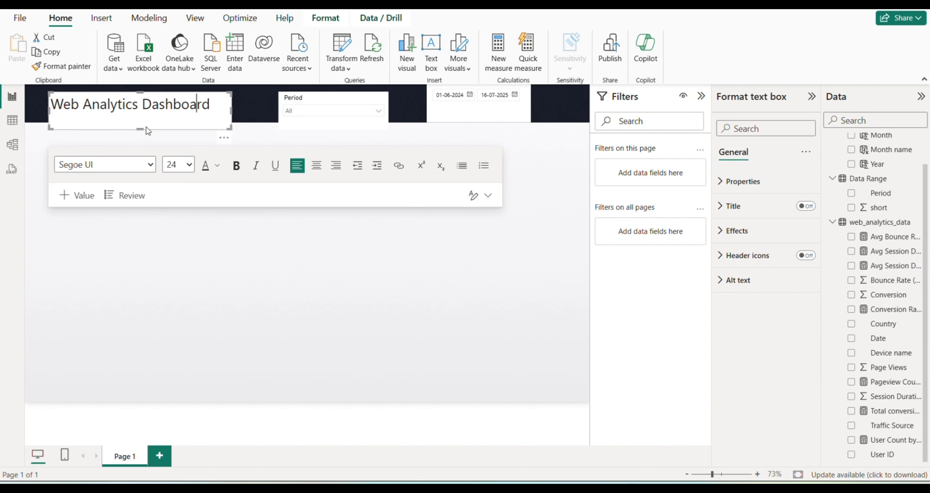
{"action": "key", "text": "shift+Left"}
{"action": "key", "text": "shift+Left"}
{"action": "key", "text": "shift+Left"}
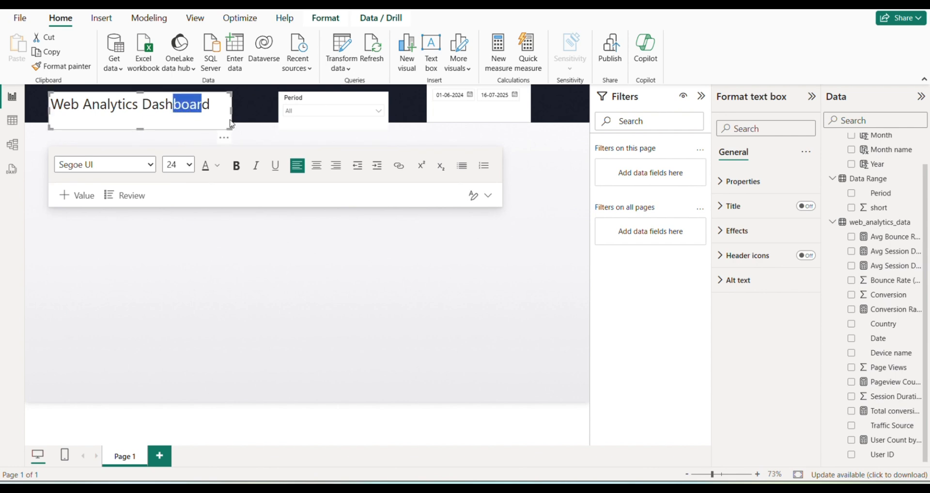
{"action": "left_click", "coordinate": [232, 102]}
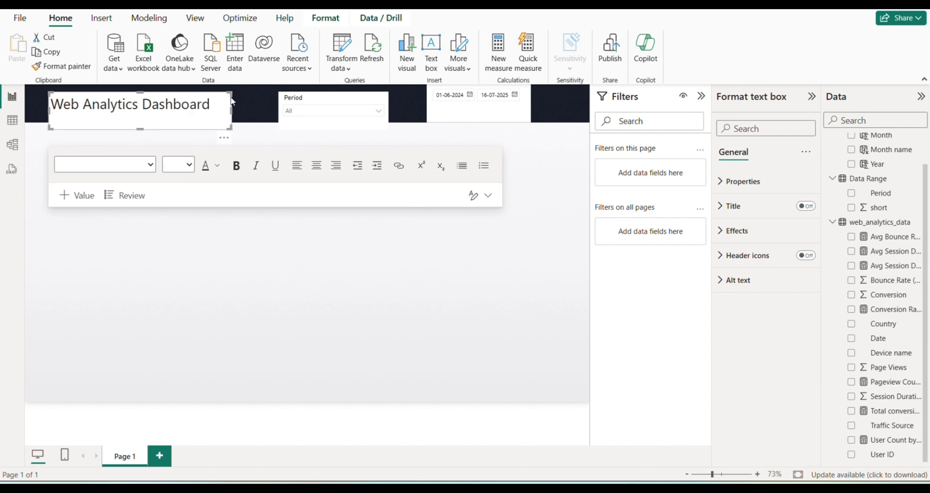
{"action": "left_click_drag", "start_coordinate": [232, 102], "coordinate": [223, 95]}
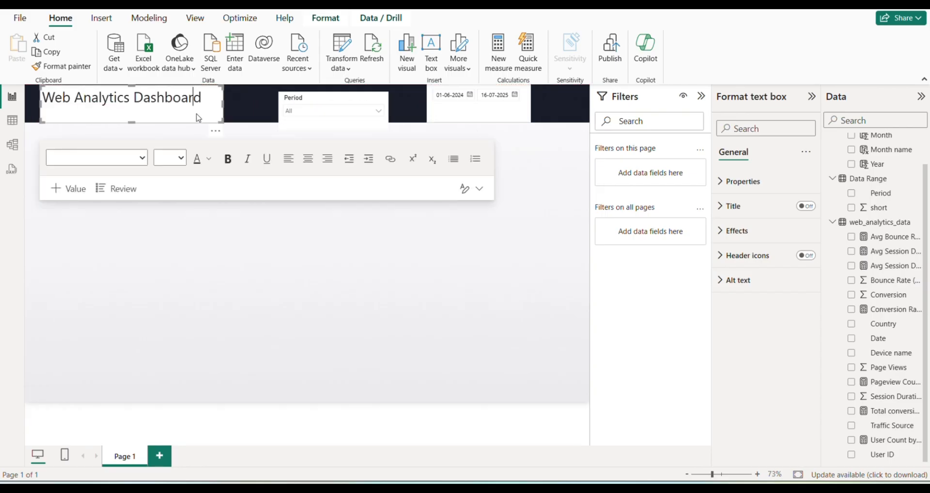
Make the Web Analytics Dashboard title text bold and set its font color to white
{"action": "left_click_drag", "start_coordinate": [221, 122], "coordinate": [54, 106]}
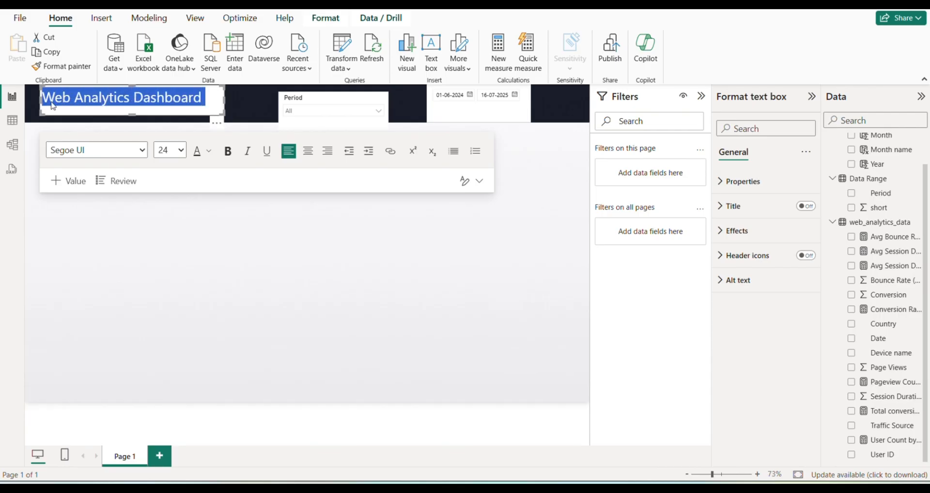
{"action": "left_click", "coordinate": [228, 153]}
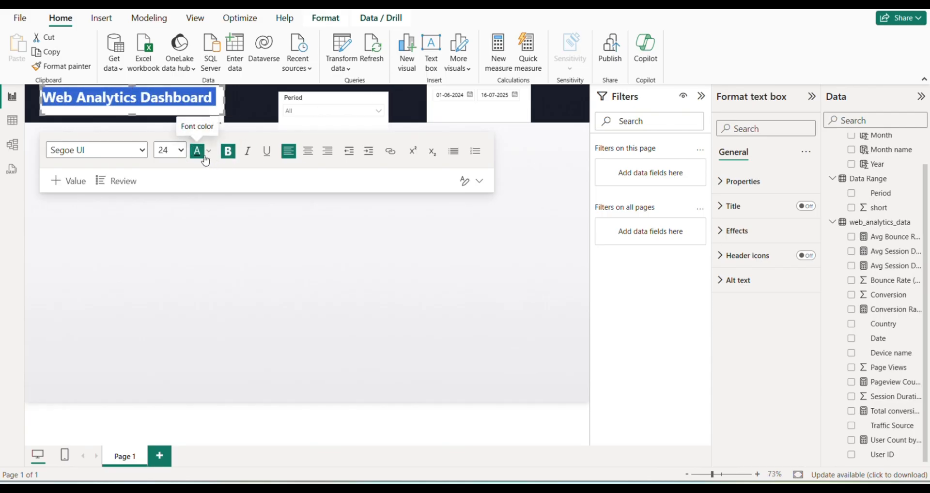
{"action": "left_click", "coordinate": [210, 155]}
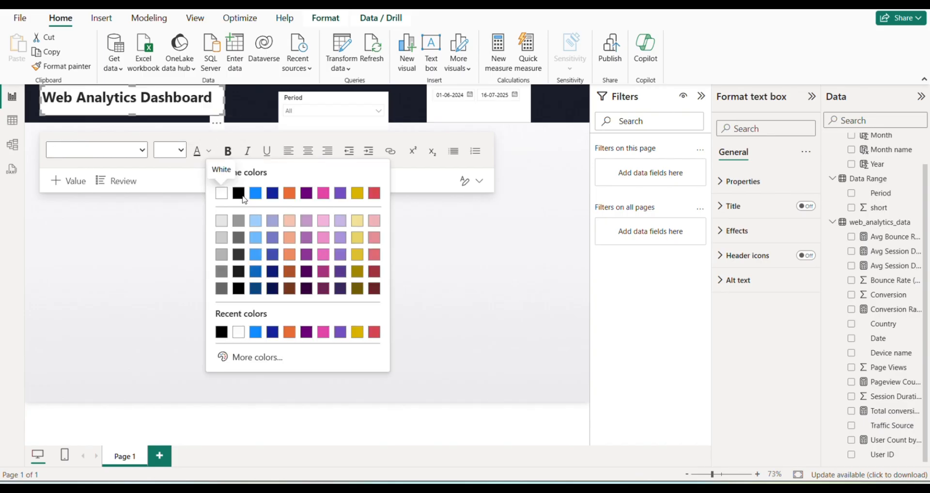
{"action": "left_click", "coordinate": [224, 199]}
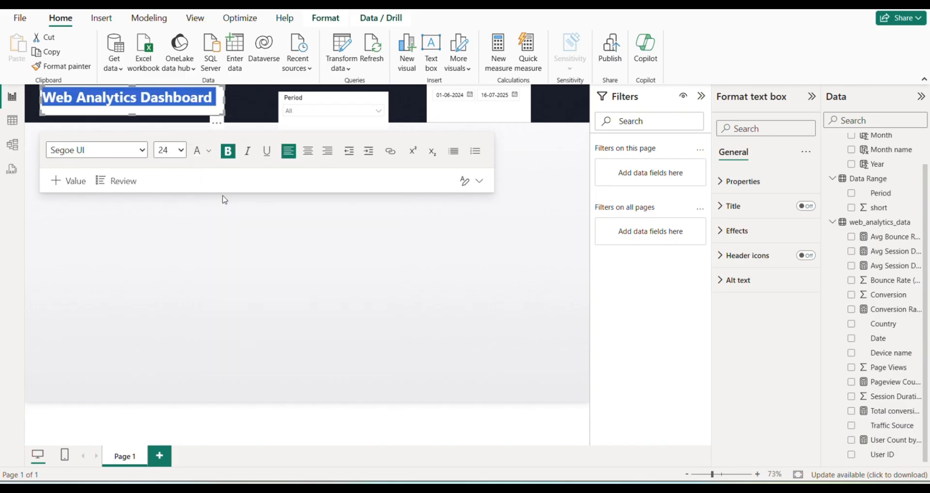
{"action": "left_click", "coordinate": [202, 109]}
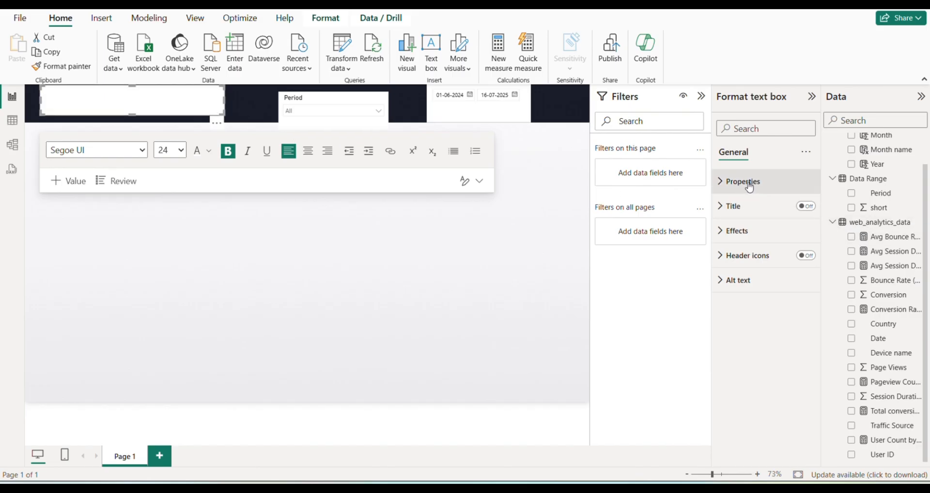
Turn off the background of the Web Analytics Dashboard title text box
{"action": "left_click", "coordinate": [753, 229]}
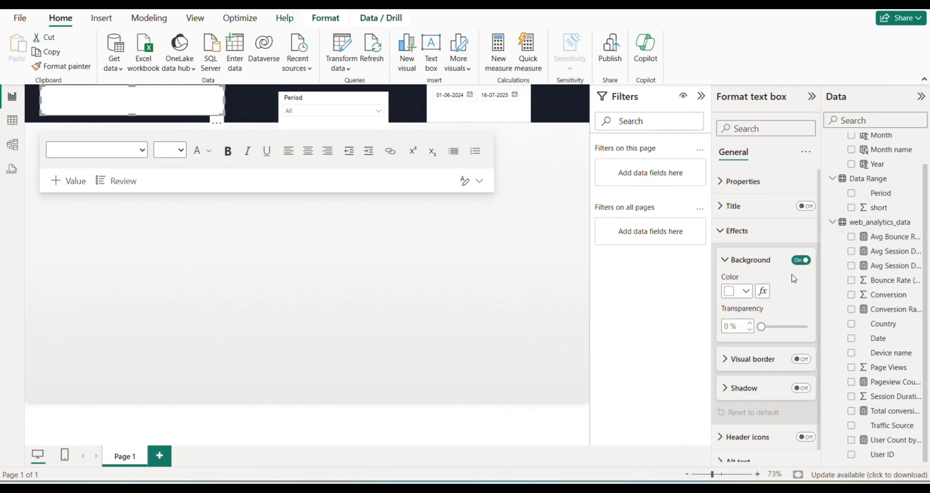
{"action": "left_click", "coordinate": [799, 262]}
{"action": "left_click", "coordinate": [800, 261]}
{"action": "left_click", "coordinate": [246, 109]}
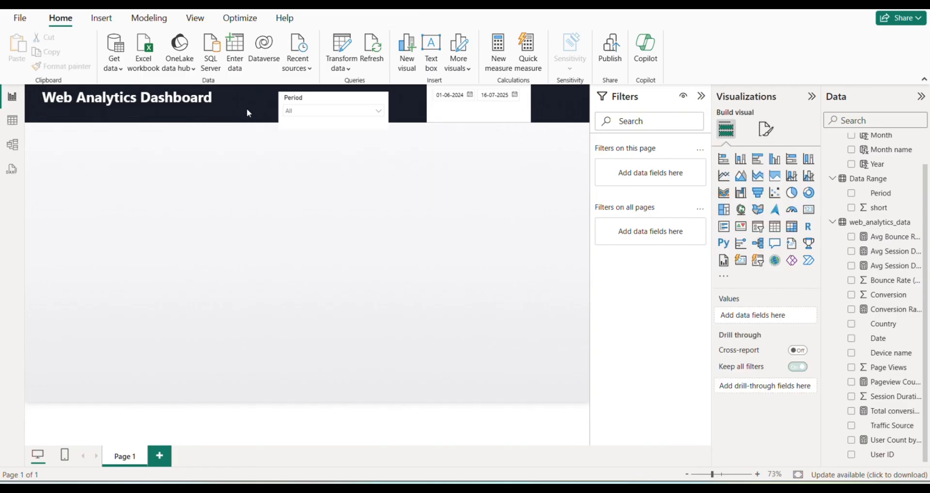
Copy the title text box's formatting to the Period slicer with Format painter and position the slicer inside the dark header band
{"action": "left_click", "coordinate": [341, 101]}
{"action": "left_click_drag", "start_coordinate": [343, 97], "coordinate": [348, 96]}
{"action": "left_click", "coordinate": [199, 99]}
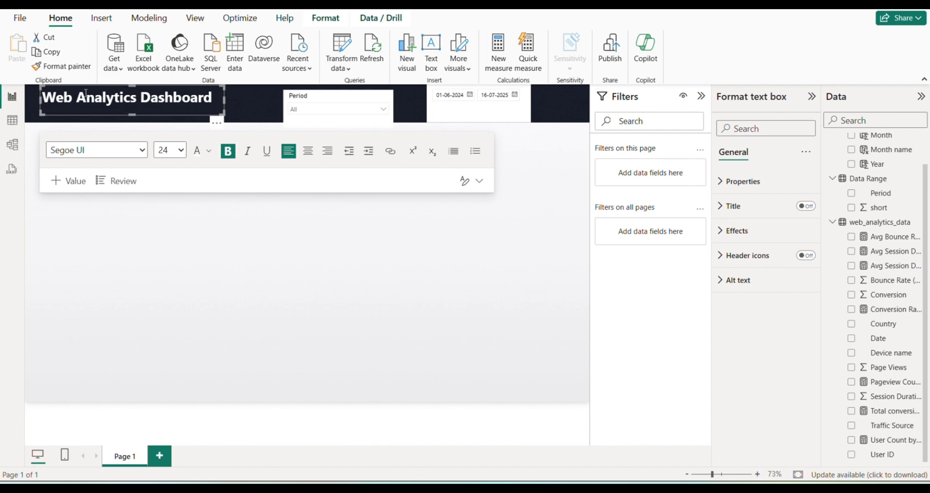
{"action": "left_click", "coordinate": [57, 68]}
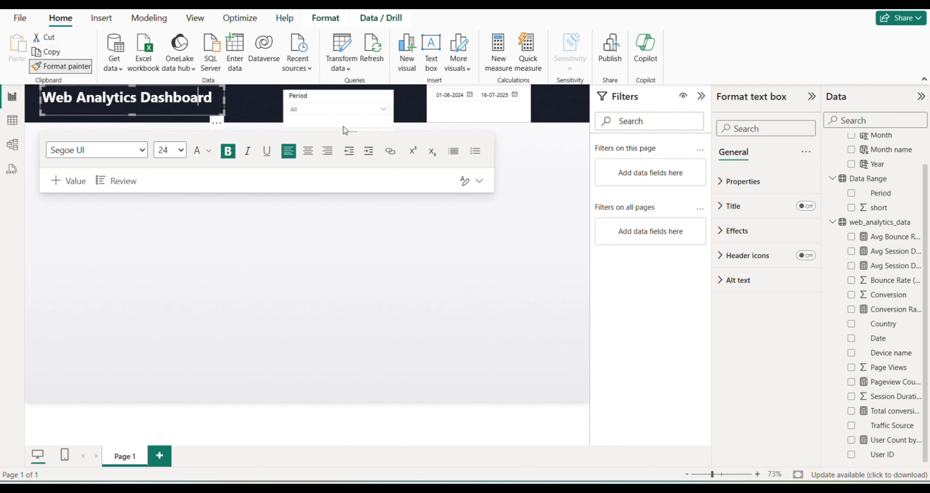
{"action": "left_click", "coordinate": [349, 96]}
{"action": "left_click", "coordinate": [349, 97]}
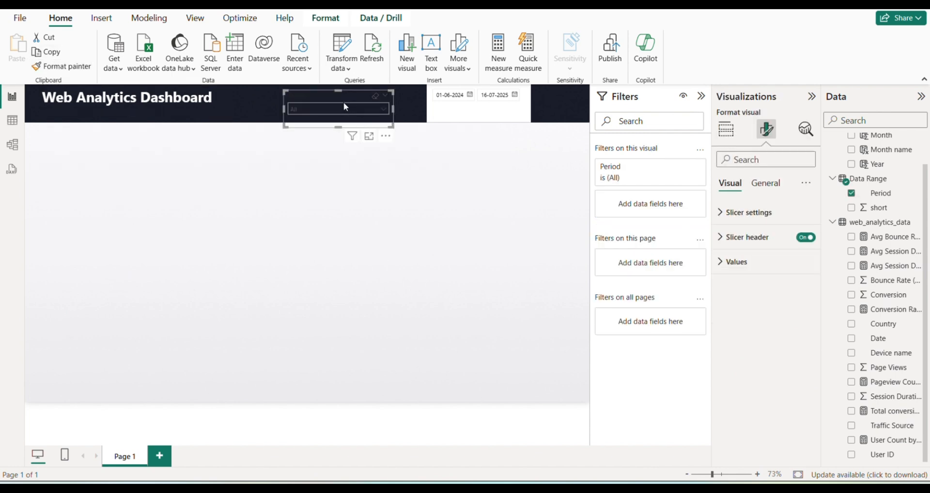
{"action": "mouse_move", "coordinate": [345, 106]}
{"action": "left_mouse_down"}
{"action": "mouse_move", "coordinate": [330, 96]}
{"action": "mouse_move", "coordinate": [341, 99]}
{"action": "left_mouse_up"}
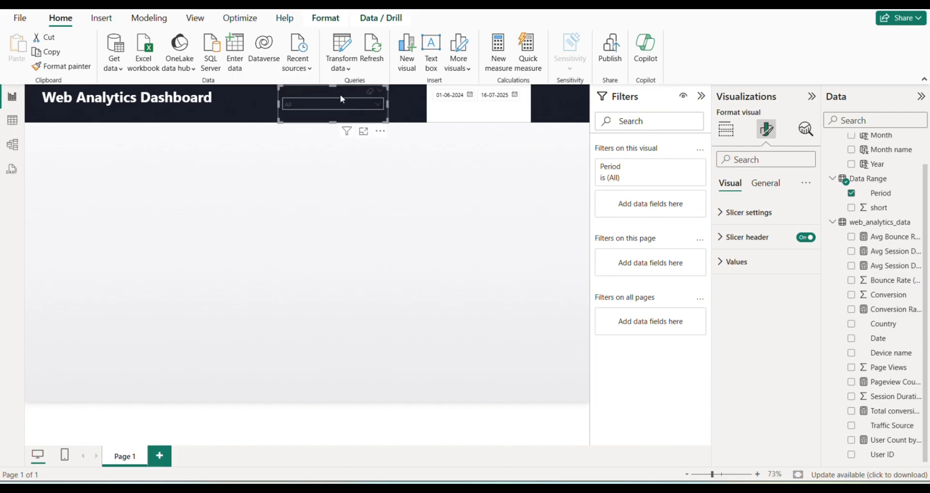
Set the font color of the Period slicer's header text to white
{"action": "left_click", "coordinate": [760, 189]}
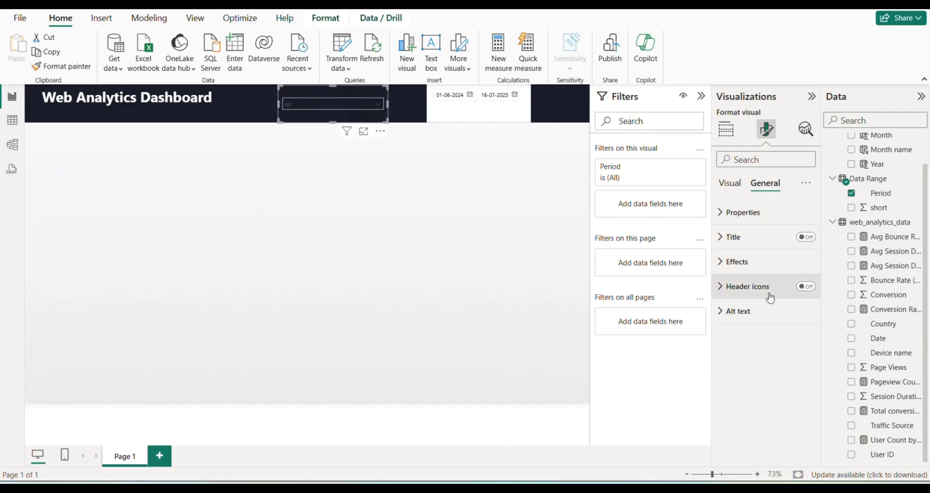
{"action": "left_click", "coordinate": [757, 262]}
{"action": "scroll", "coordinate": [774, 321], "scroll_direction": "down", "scroll_amount": 1}
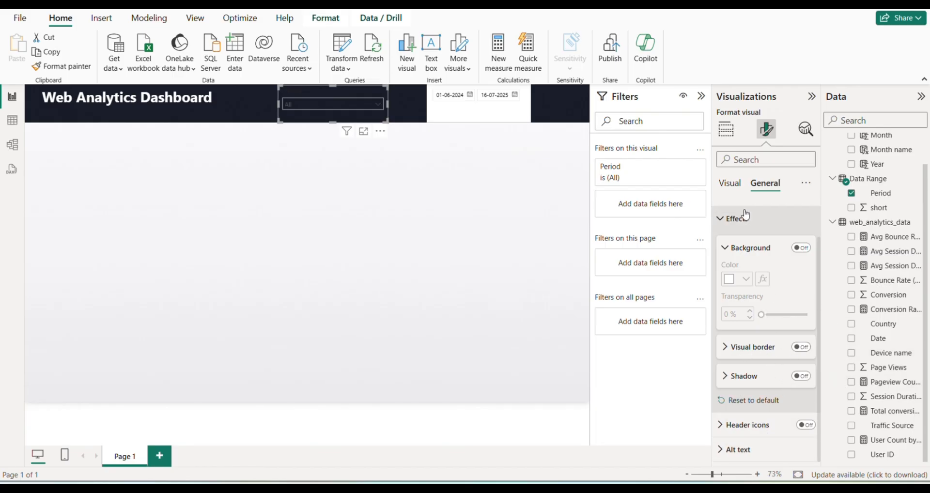
{"action": "left_click", "coordinate": [730, 185]}
{"action": "left_click", "coordinate": [746, 242]}
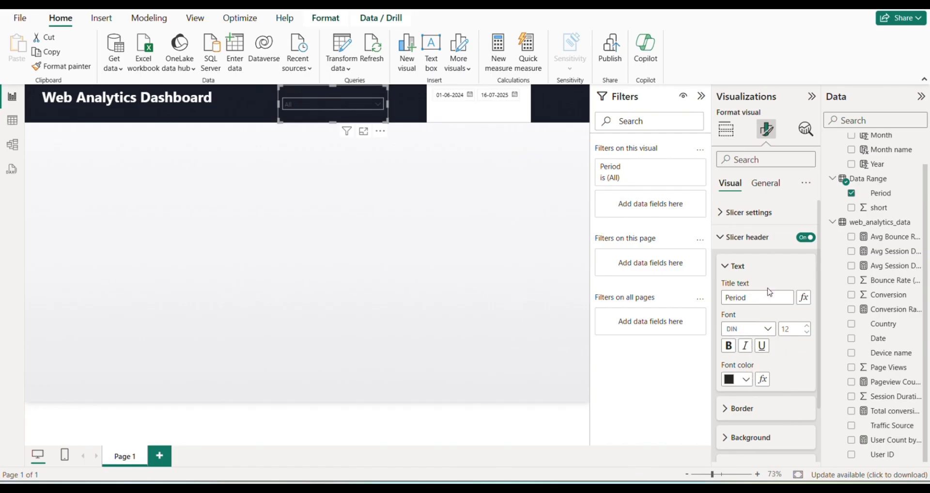
{"action": "left_click", "coordinate": [746, 379]}
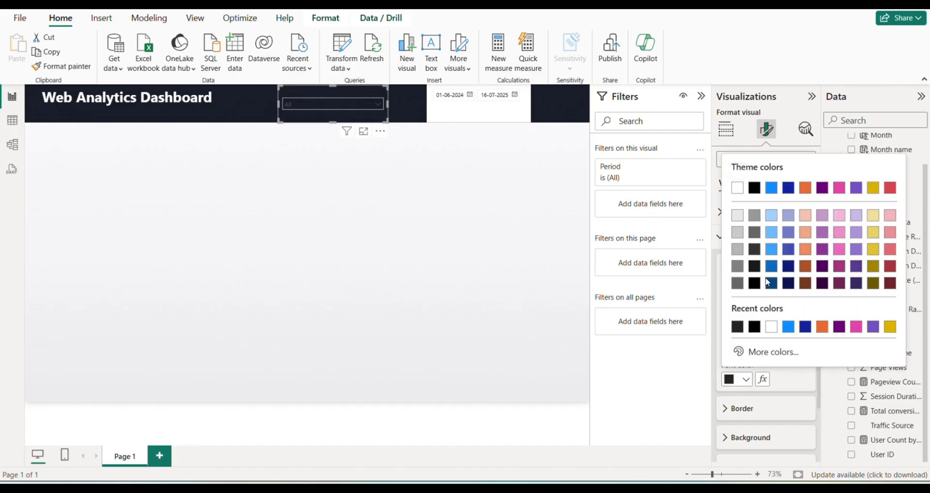
{"action": "left_click", "coordinate": [771, 327]}
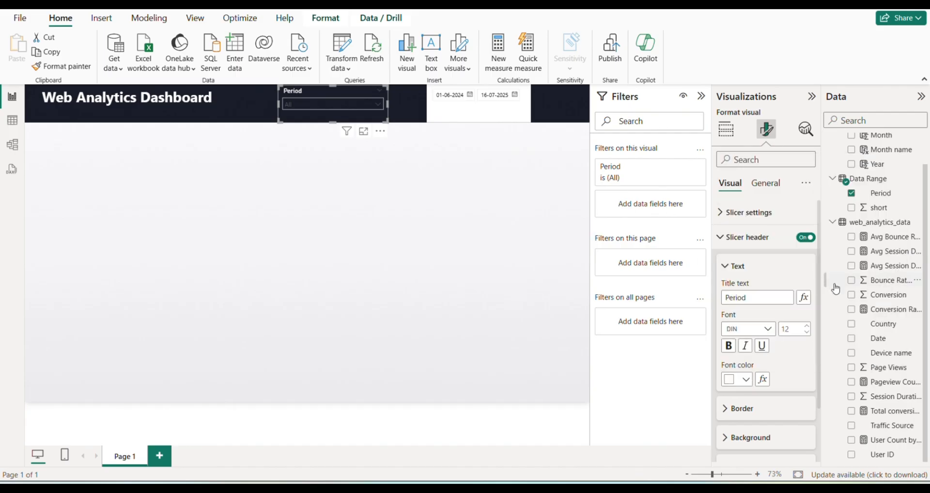
Set the border color of the Period slicer's header to white
{"action": "scroll", "coordinate": [768, 344], "scroll_direction": "down", "scroll_amount": 2}
{"action": "left_click", "coordinate": [754, 344]}
{"action": "scroll", "coordinate": [786, 344], "scroll_direction": "down", "scroll_amount": 1}
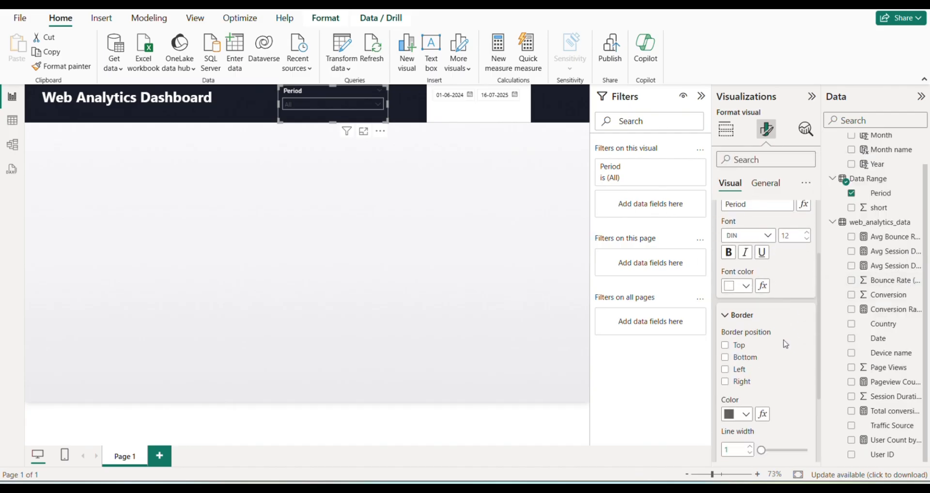
{"action": "scroll", "coordinate": [785, 344], "scroll_direction": "down", "scroll_amount": 2}
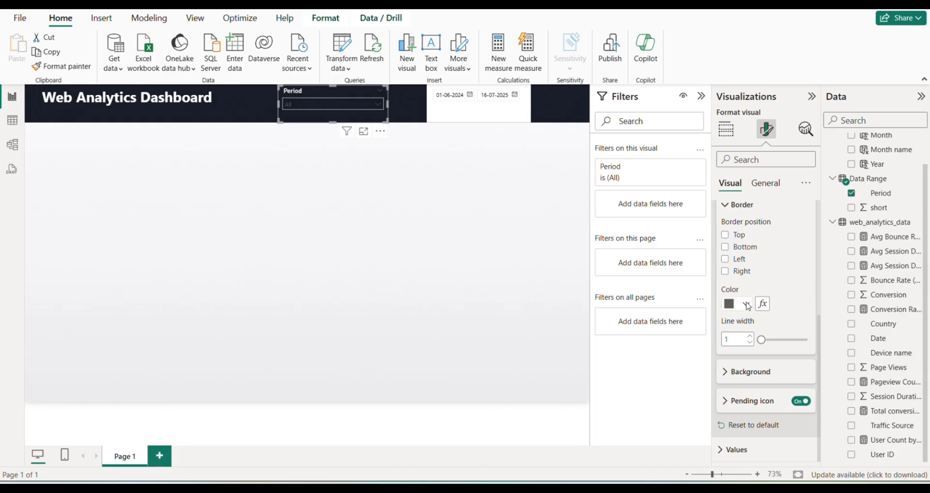
{"action": "left_click", "coordinate": [748, 305]}
{"action": "left_click", "coordinate": [736, 252]}
Set the font color of the Period slicer's values to white
{"action": "left_click", "coordinate": [736, 449]}
{"action": "scroll", "coordinate": [759, 353], "scroll_direction": "down", "scroll_amount": 3}
{"action": "scroll", "coordinate": [759, 369], "scroll_direction": "down", "scroll_amount": 3}
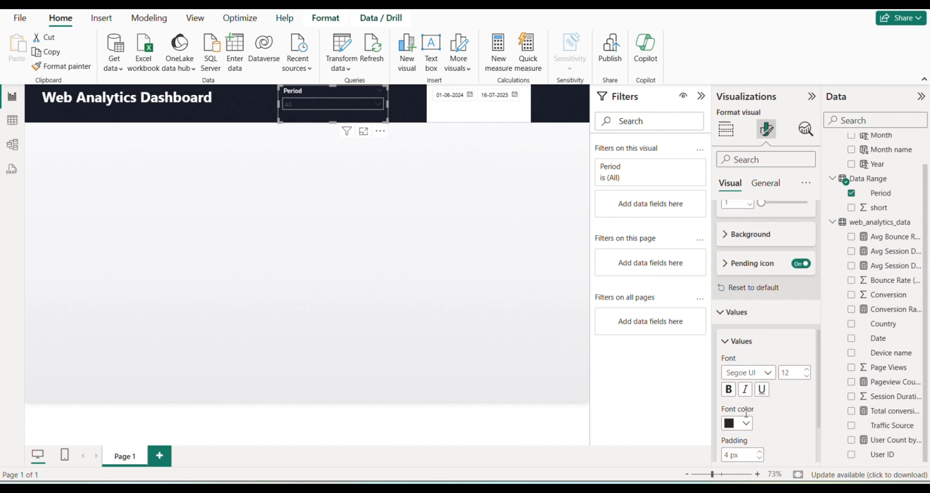
{"action": "left_click", "coordinate": [746, 336]}
{"action": "left_click", "coordinate": [738, 283]}
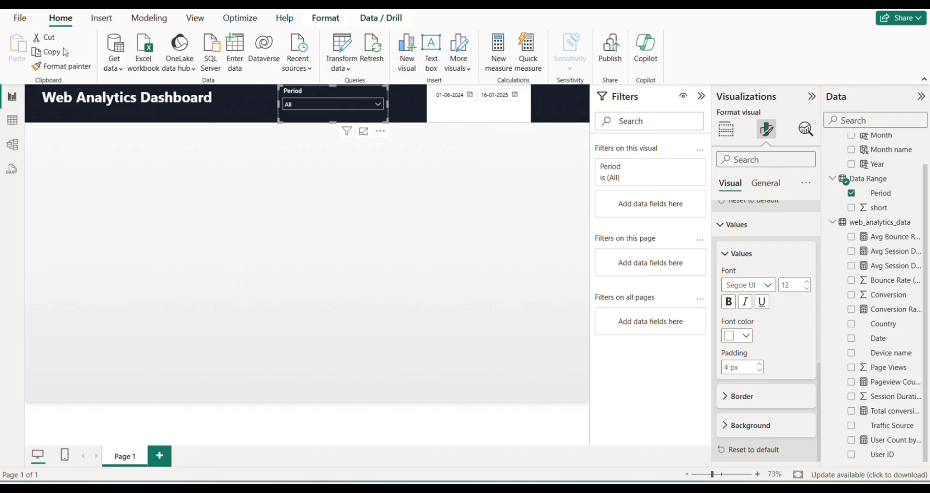
Try to copy the Period slicer's formatting to the Date slicer with Format painter
{"action": "left_click", "coordinate": [53, 66]}
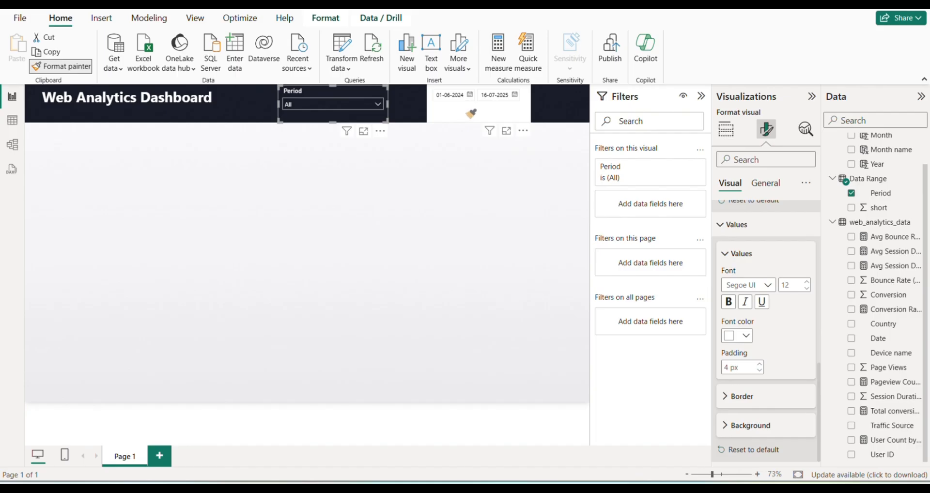
{"action": "left_click", "coordinate": [471, 113]}
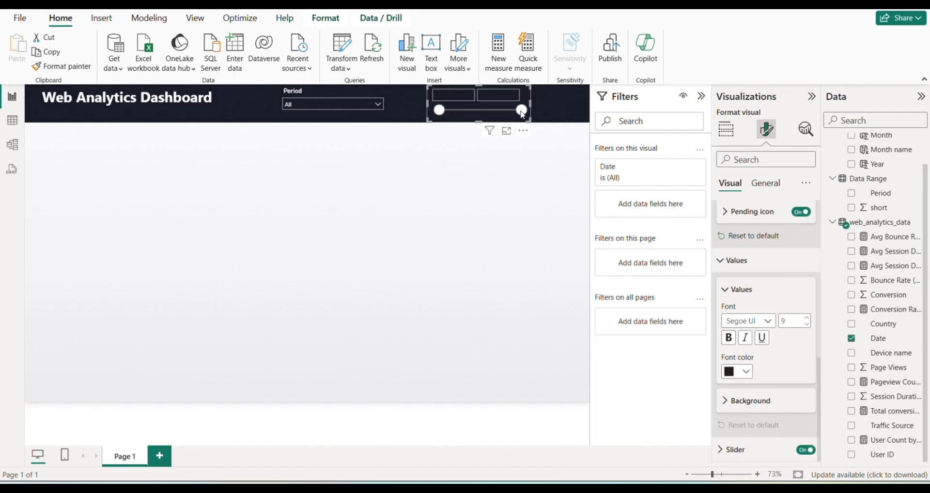
{"action": "left_click_drag", "start_coordinate": [521, 111], "coordinate": [529, 132]}
{"action": "left_click", "coordinate": [549, 114]}
Set the font color of the Date slicer's values to white
{"action": "left_click", "coordinate": [507, 97]}
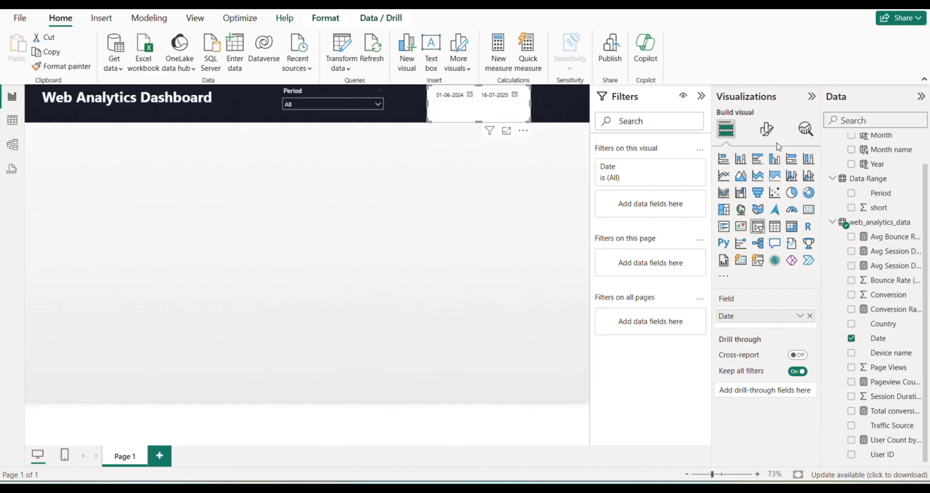
{"action": "left_click", "coordinate": [767, 129]}
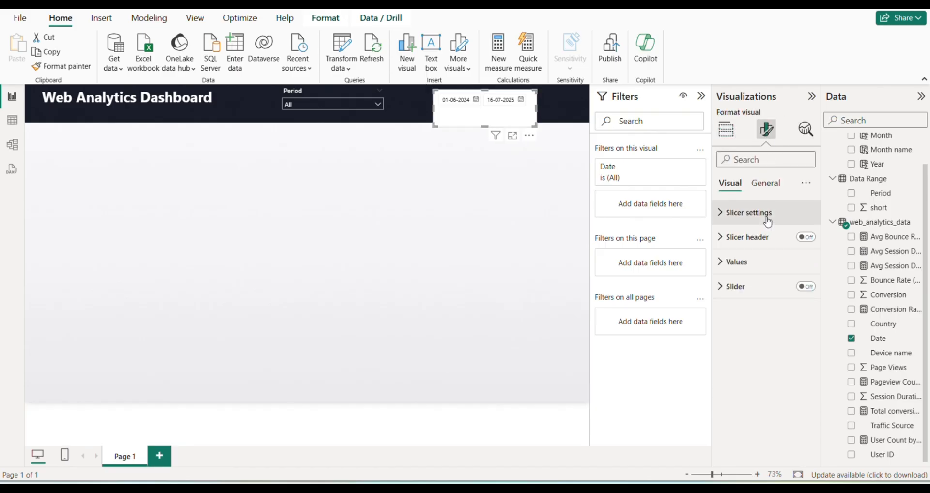
{"action": "left_click", "coordinate": [754, 212]}
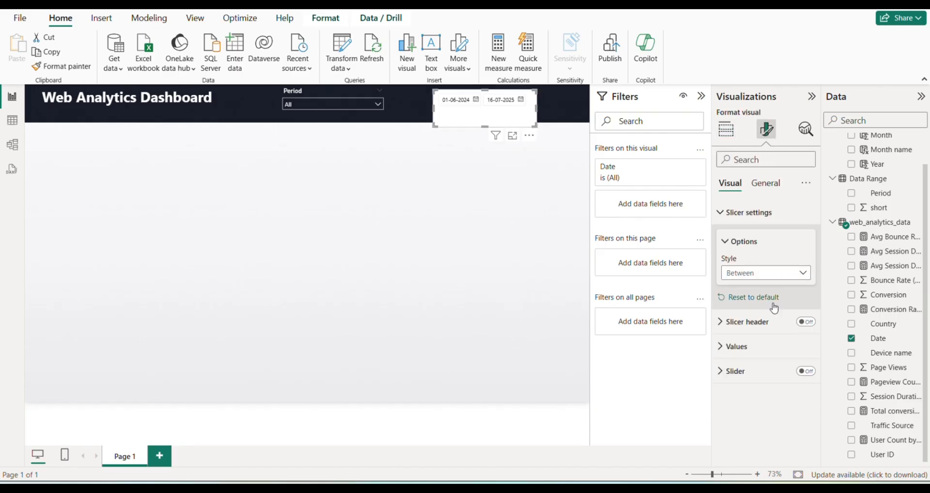
{"action": "left_click", "coordinate": [770, 346]}
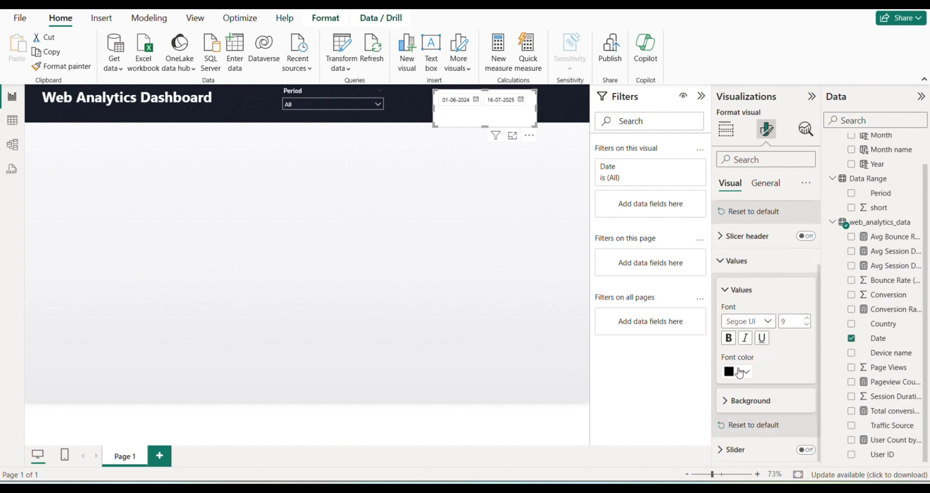
{"action": "left_click", "coordinate": [741, 377]}
{"action": "left_click", "coordinate": [738, 319]}
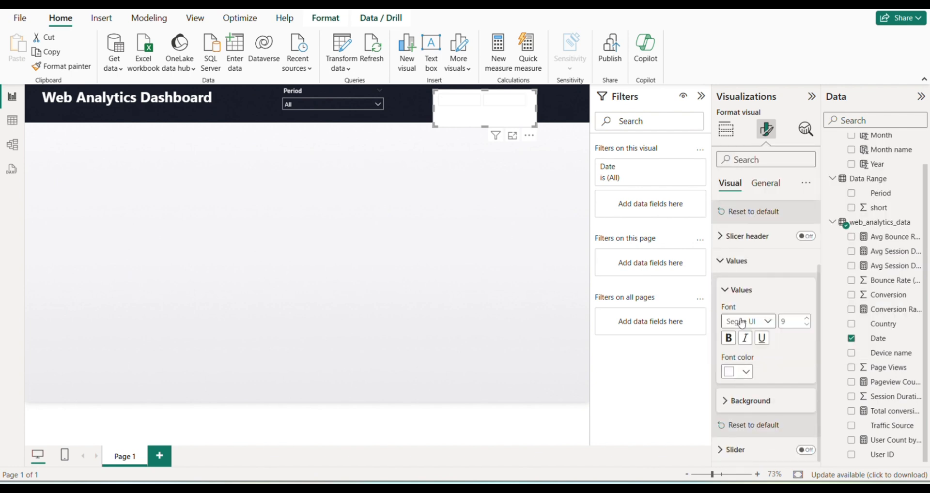
Turn off the Date slicer's background and shift the slicer slightly to align its date boxes with the Period dropdown
{"action": "left_click", "coordinate": [756, 447]}
{"action": "scroll", "coordinate": [745, 218], "scroll_direction": "up", "scroll_amount": 2}
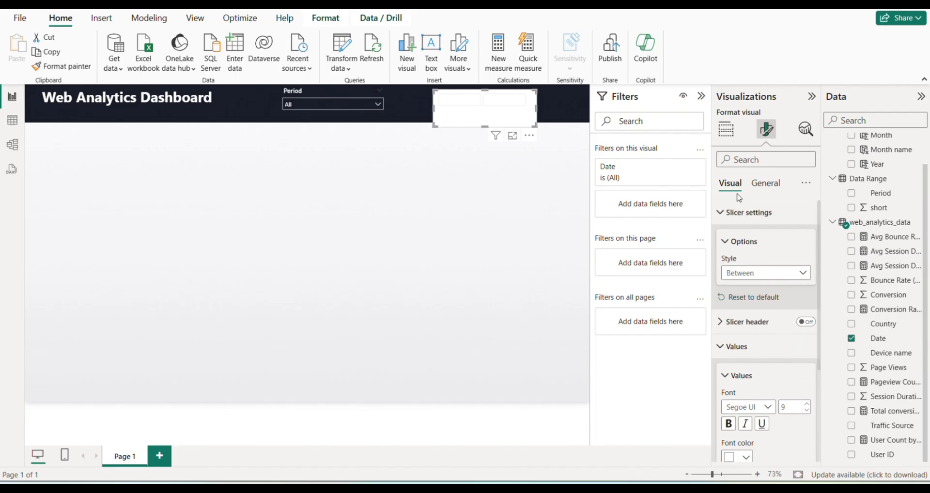
{"action": "left_click", "coordinate": [764, 184]}
{"action": "left_click", "coordinate": [776, 269]}
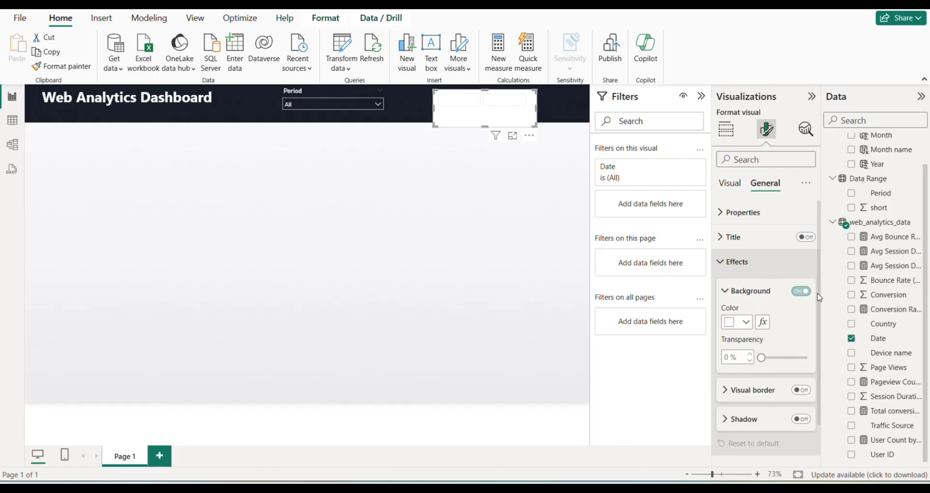
{"action": "left_click", "coordinate": [801, 290]}
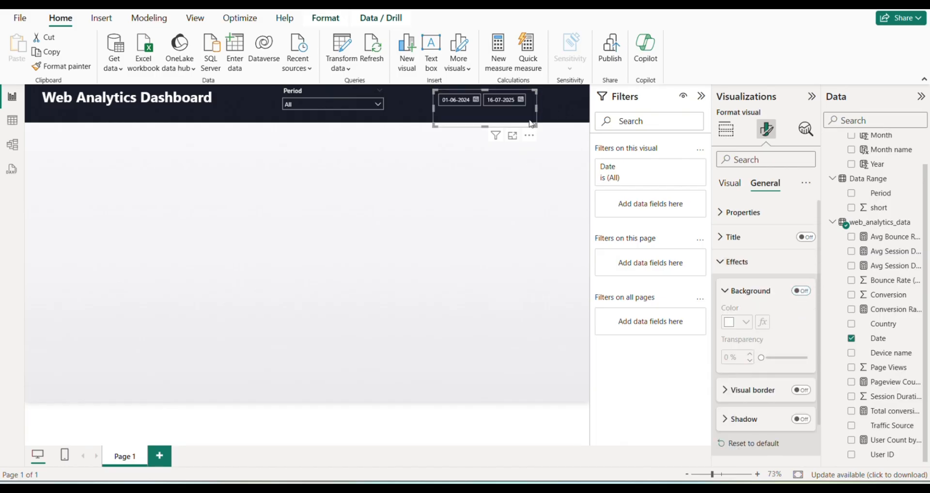
{"action": "left_click_drag", "start_coordinate": [531, 123], "coordinate": [527, 127]}
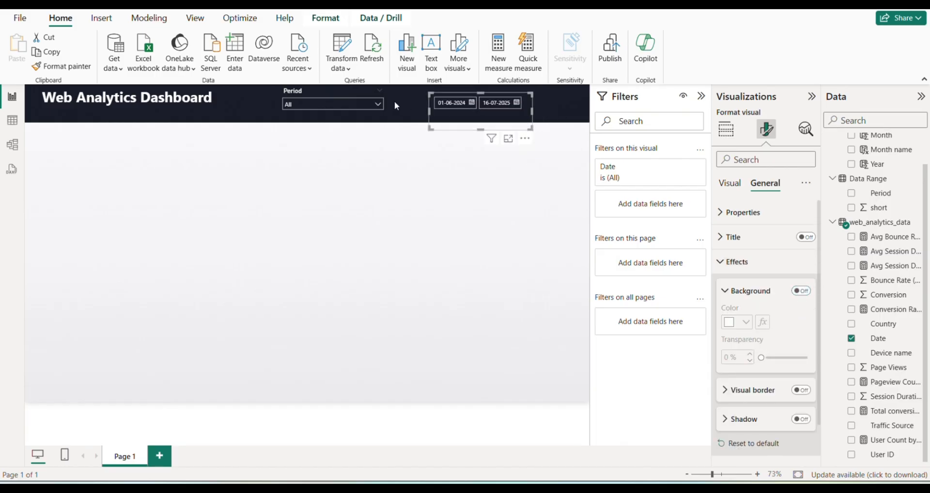
Select Custom in the Period slicer and expand the slicer's title settings
{"action": "left_click", "coordinate": [379, 102]}
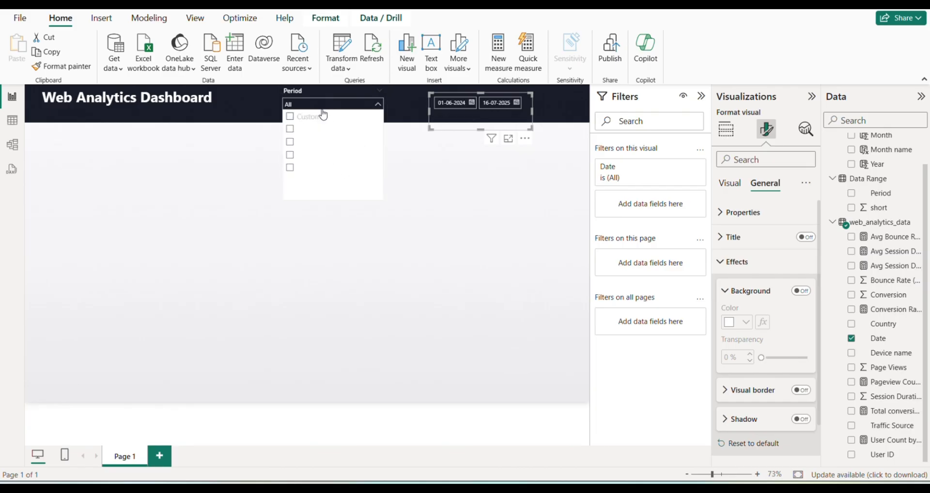
{"action": "left_click", "coordinate": [346, 119]}
{"action": "left_click", "coordinate": [339, 91]}
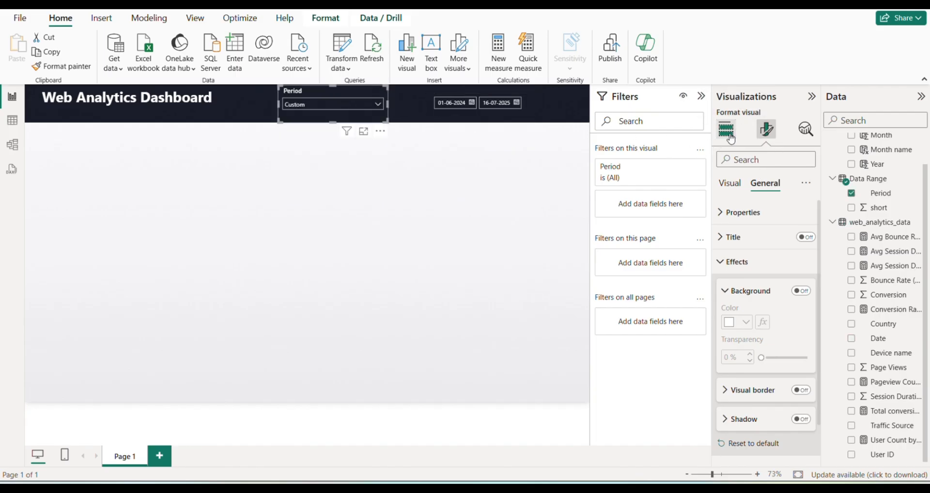
{"action": "left_click", "coordinate": [758, 238]}
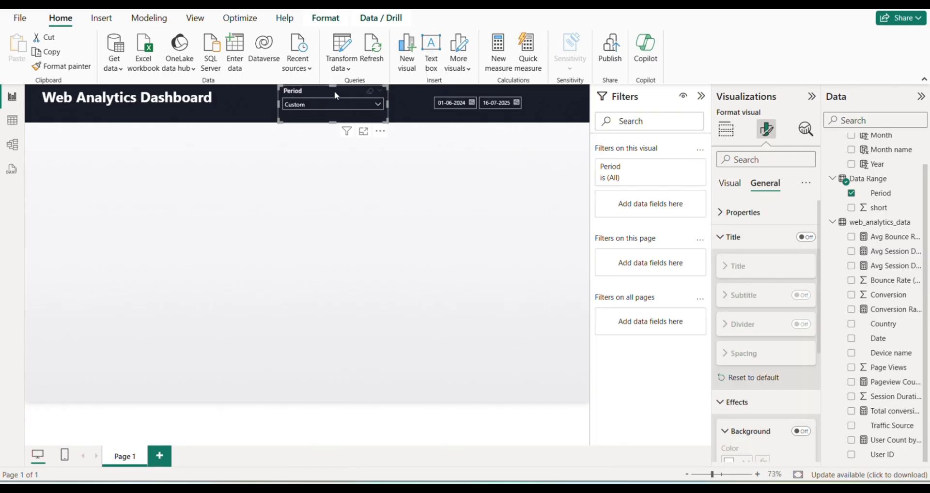
{"action": "left_click", "coordinate": [489, 16]}
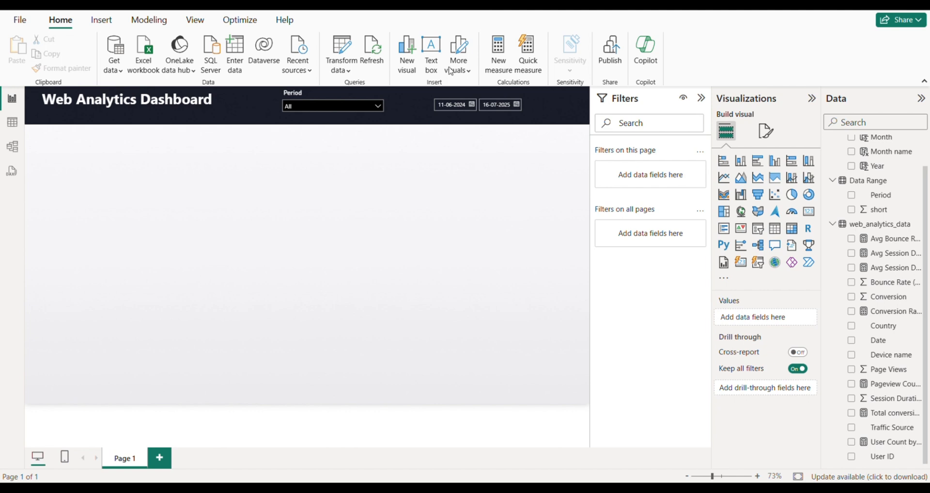
Set the background color of the Period slicer's values to black from the recent colors
{"action": "left_click", "coordinate": [330, 94]}
{"action": "left_click", "coordinate": [767, 131]}
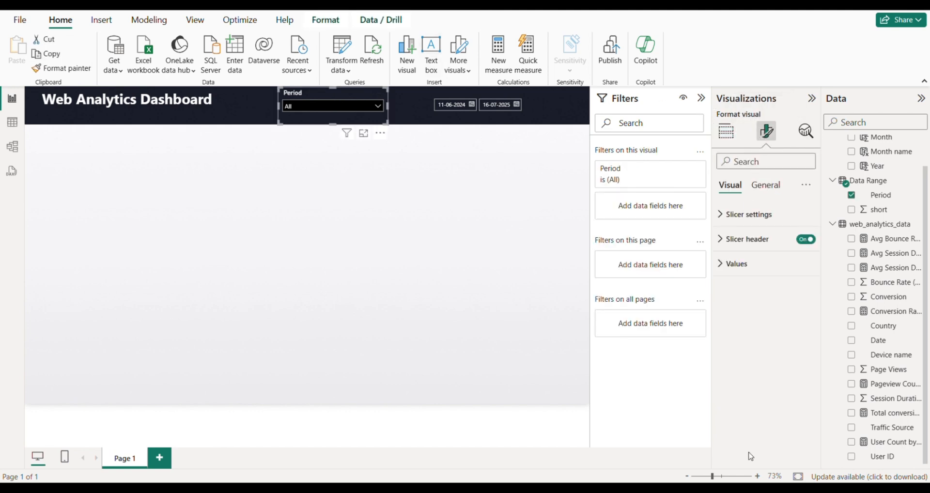
{"action": "left_click", "coordinate": [736, 264]}
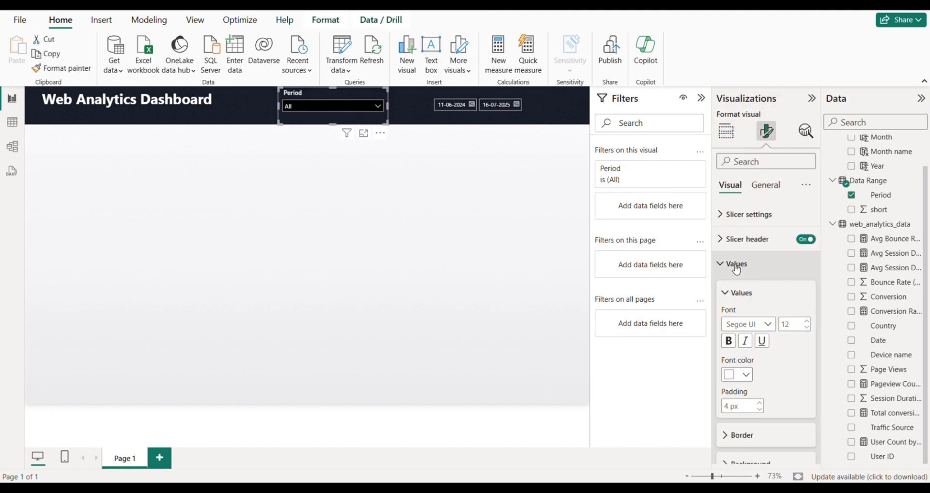
{"action": "scroll", "coordinate": [759, 443], "scroll_direction": "down", "scroll_amount": 1}
{"action": "left_click", "coordinate": [754, 431]}
{"action": "scroll", "coordinate": [753, 436], "scroll_direction": "down", "scroll_amount": 1}
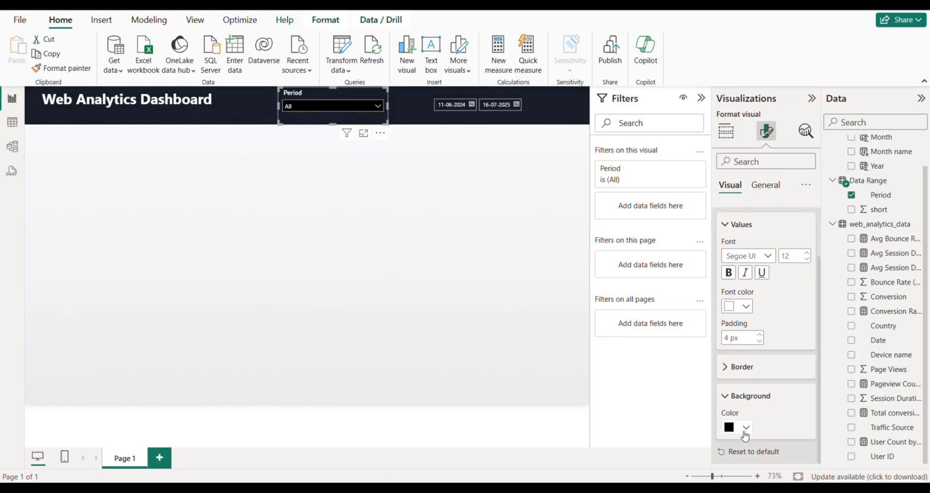
{"action": "left_click", "coordinate": [745, 429]}
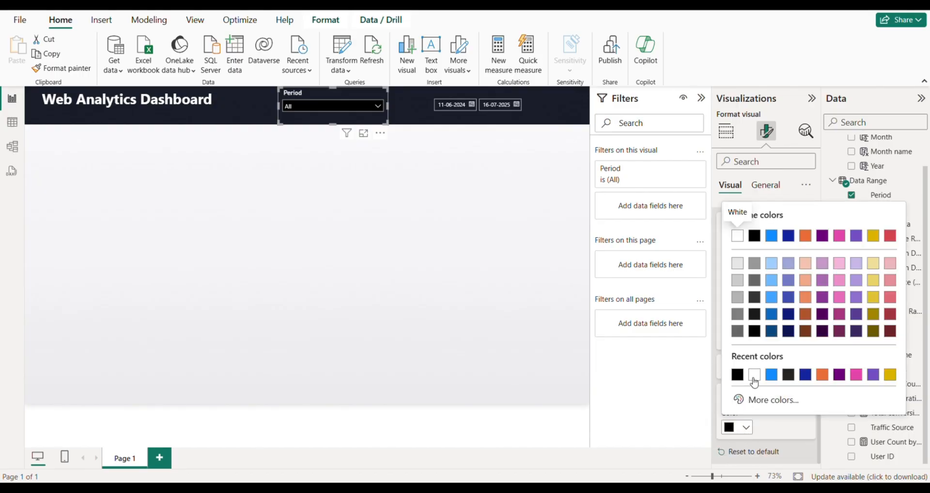
{"action": "left_click", "coordinate": [737, 374]}
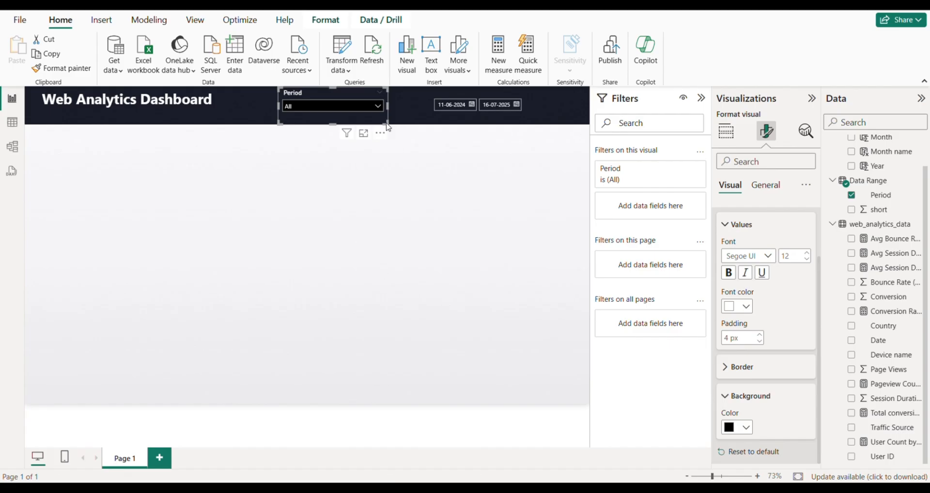
Expand the Period slicer's list, select Last 7 Days and switch the selection to Last 30 Days
{"action": "left_click", "coordinate": [372, 107]}
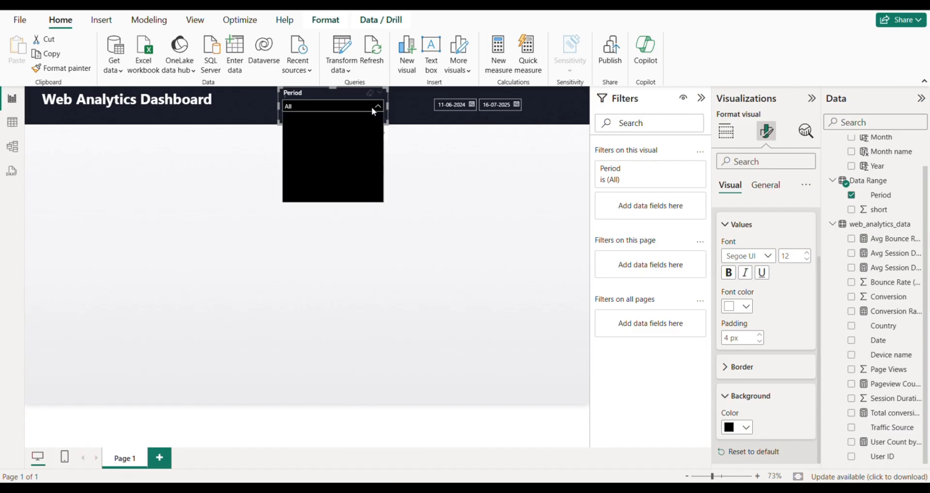
{"action": "left_click", "coordinate": [465, 183]}
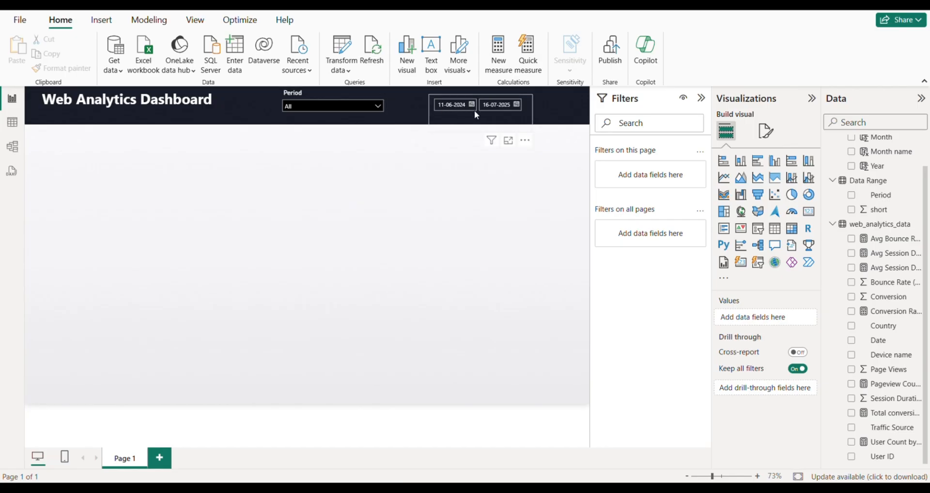
{"action": "left_click", "coordinate": [371, 105]}
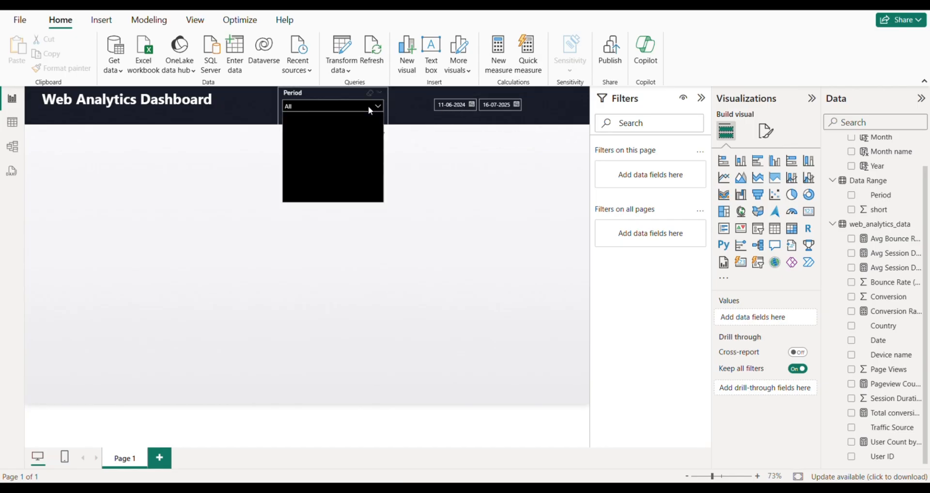
{"action": "left_click", "coordinate": [313, 160]}
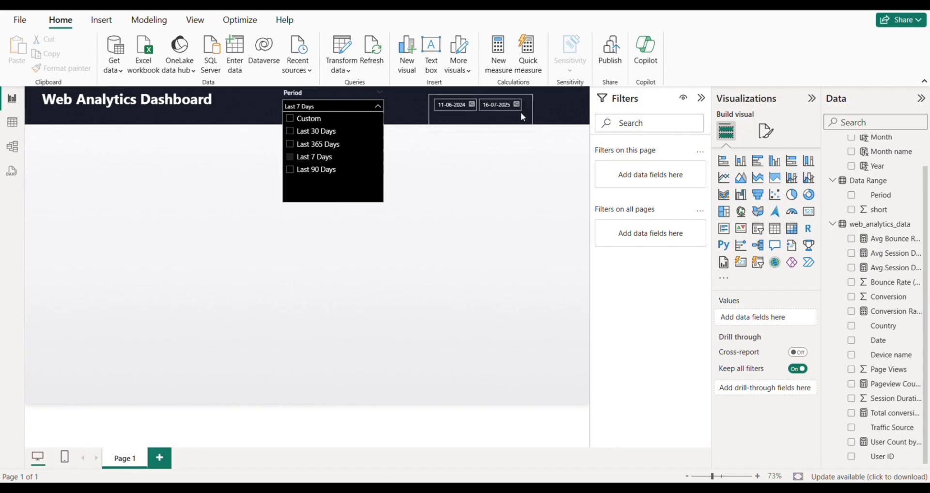
{"action": "left_click", "coordinate": [315, 131]}
{"action": "left_click", "coordinate": [424, 127]}
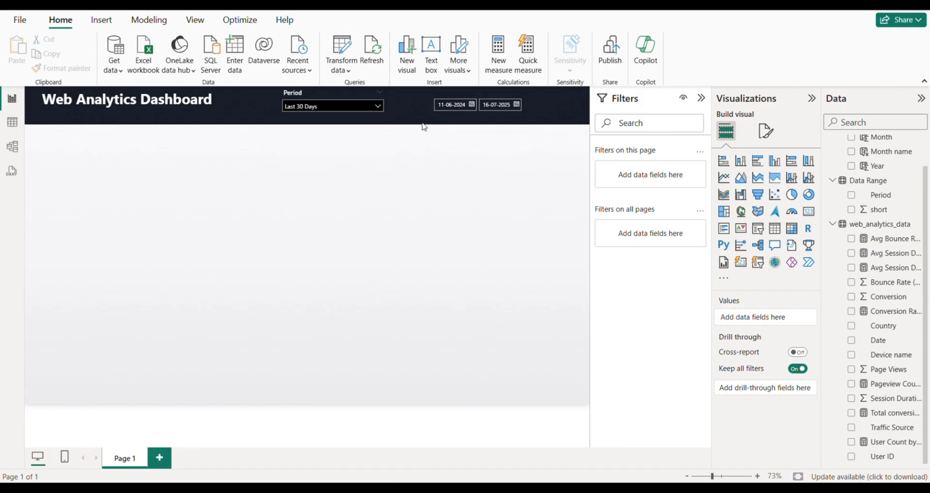
Set the Date slicer's start date to 14-06-2024 and deselect the slicer
{"action": "left_click", "coordinate": [474, 107]}
{"action": "left_click", "coordinate": [518, 199]}
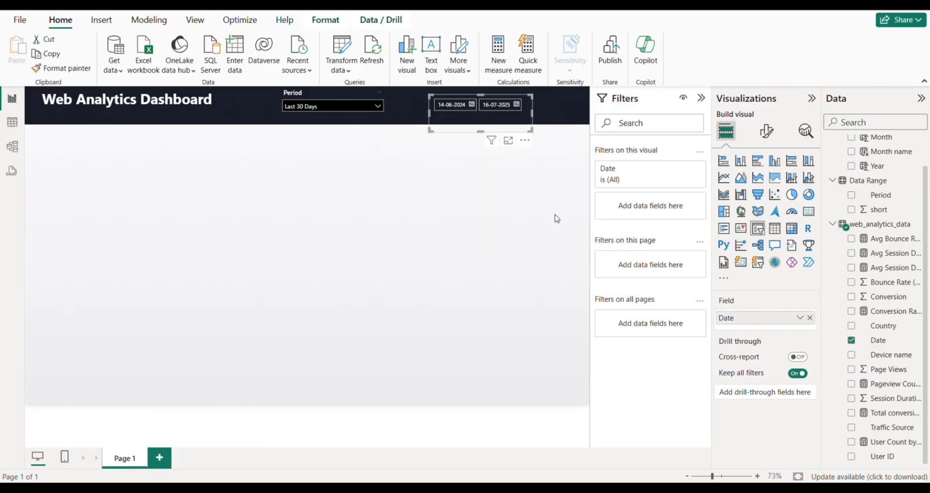
{"action": "left_click", "coordinate": [398, 143]}
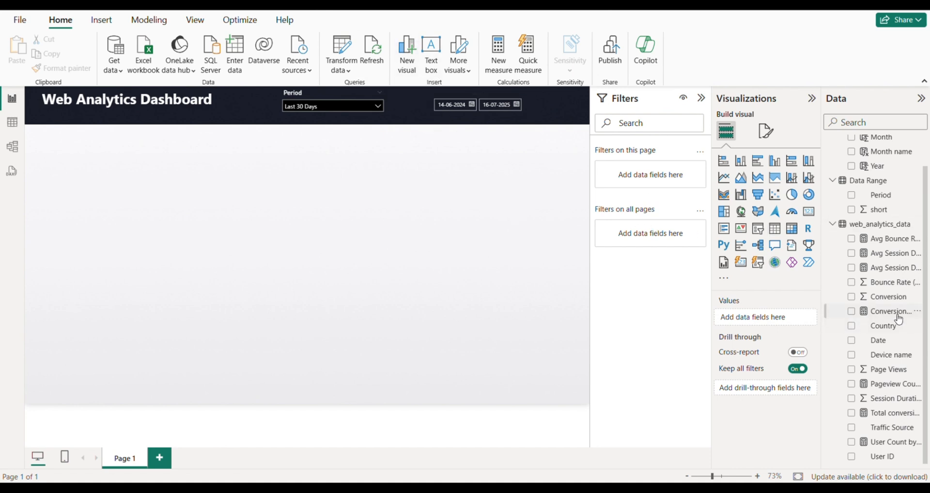
Create a web_analytics_data measure with the formula Disable_Date_Slicer = IF(HASONEVALUE('Date Range'[Sort]) && VALUES('Date Range'[Sort]) = 5, 1, 0)
{"action": "right_click", "coordinate": [876, 238]}
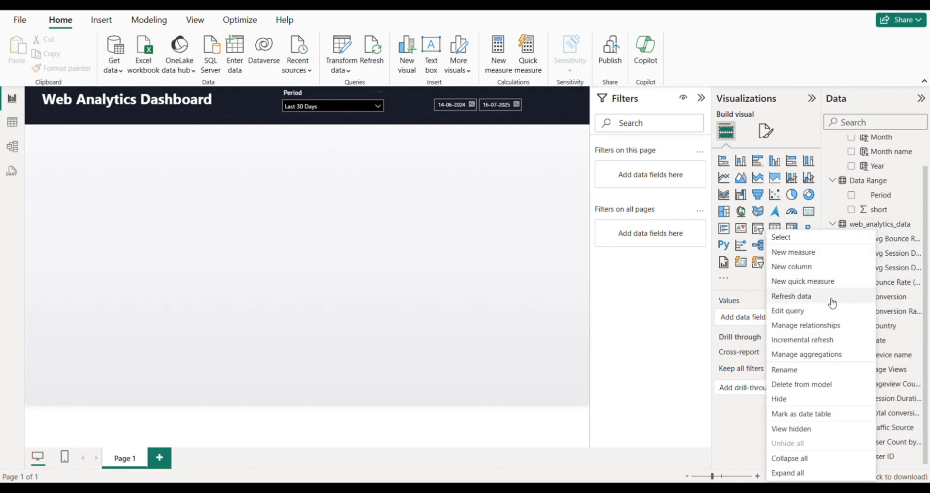
{"action": "left_click", "coordinate": [472, 179]}
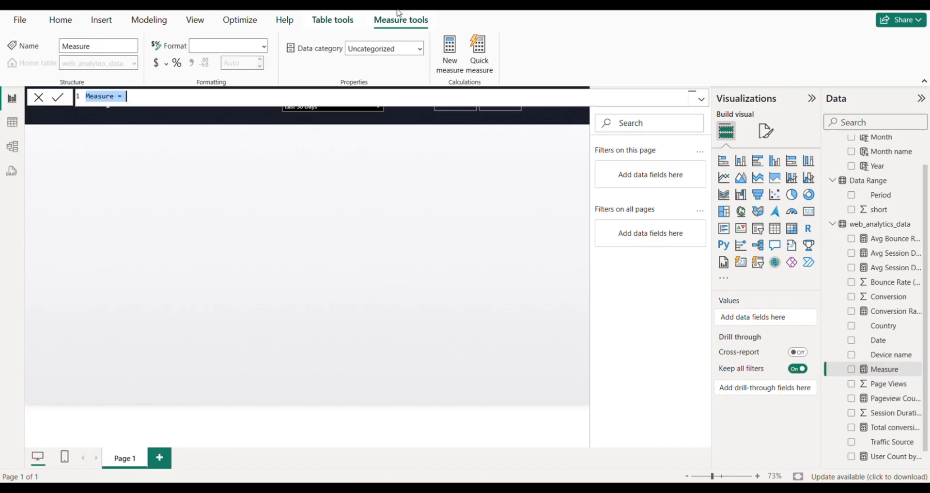
{"action": "left_click", "coordinate": [135, 101]}
{"action": "key", "text": "ctrl+a"}
{"action": "type", "text": "Disable_Date_Slicer = IF(     HASONEVALUE('Date Range'[Sort]) && VALUES('Date Range'[Sort]) = 5,     1,     0 )"}
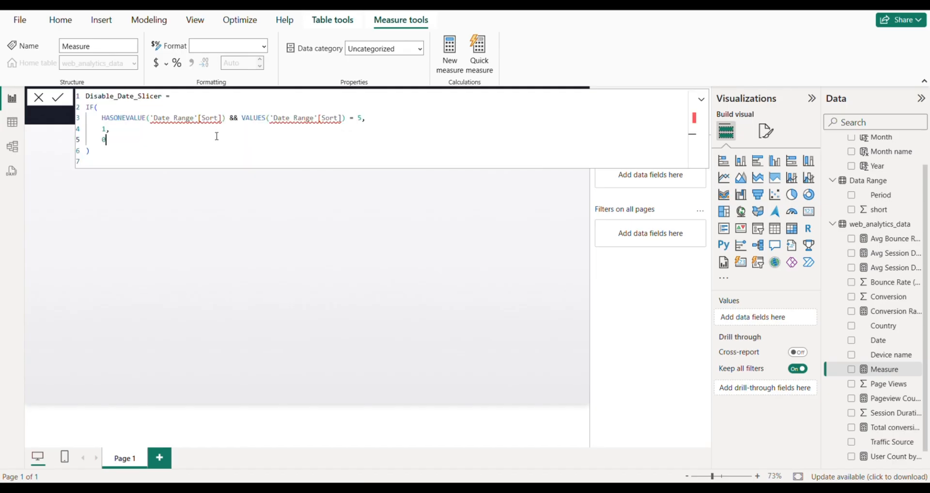
Replace the column reference inside HASONEVALUE with 'Data Range'[short ] in the Disable_Date_Slicer formula
{"action": "left_click", "coordinate": [221, 118]}
{"action": "key", "text": "BackSpace"}
{"action": "key", "text": "BackSpace"}
{"action": "key", "text": "BackSpace"}
{"action": "key", "text": "BackSpace"}
{"action": "key", "text": "BackSpace"}
{"action": "key", "text": "BackSpace"}
{"action": "key", "text": "BackSpace"}
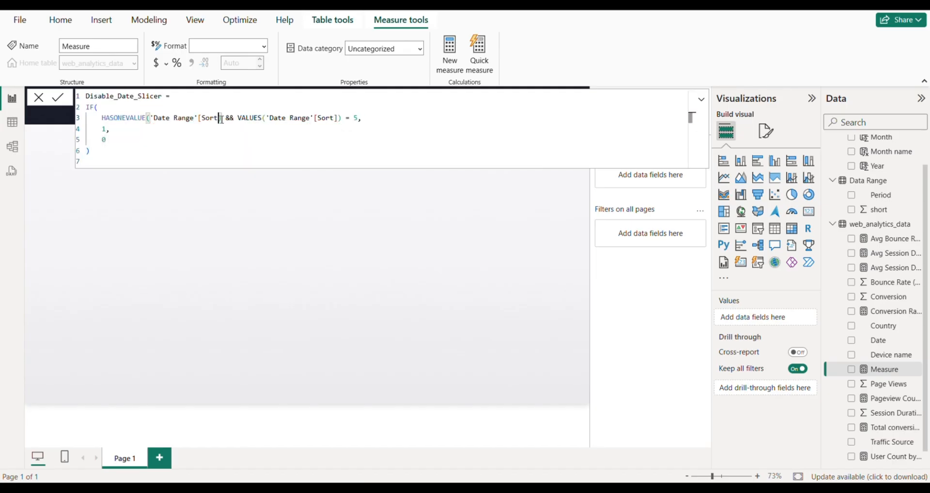
{"action": "key", "text": "BackSpace"}
{"action": "key", "text": "BackSpace"}
{"action": "key", "text": "BackSpace"}
{"action": "key", "text": "BackSpace"}
{"action": "key", "text": "BackSpace"}
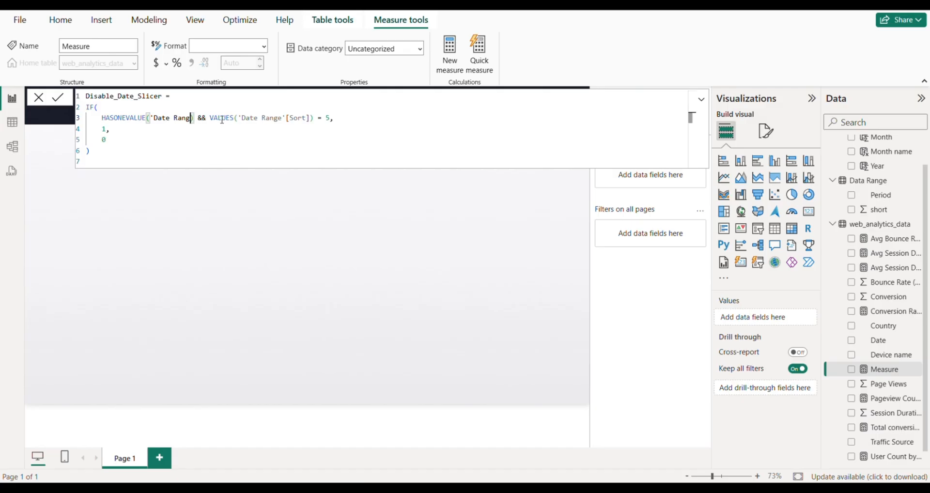
{"action": "key", "text": "BackSpace"}
{"action": "key", "text": "BackSpace"}
{"action": "key", "text": "BackSpace"}
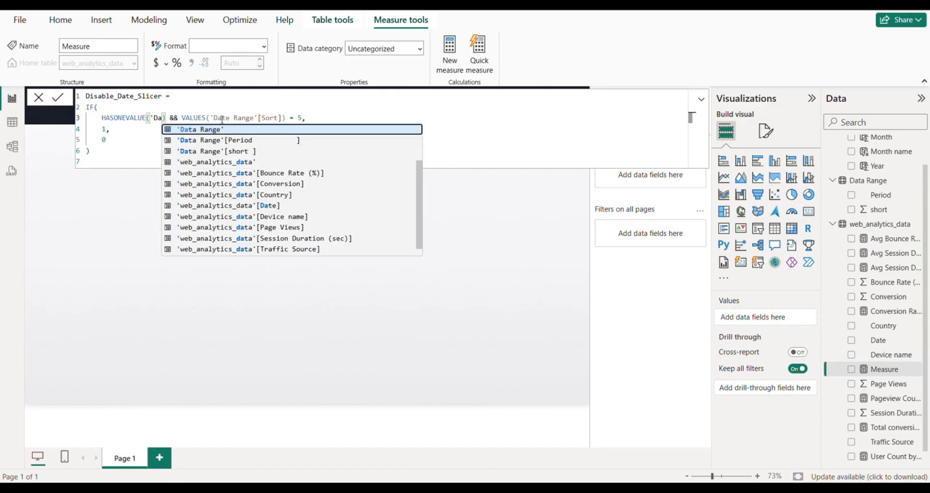
{"action": "key", "text": "Down"}
{"action": "key", "text": "Down"}
{"action": "key", "text": "Down"}
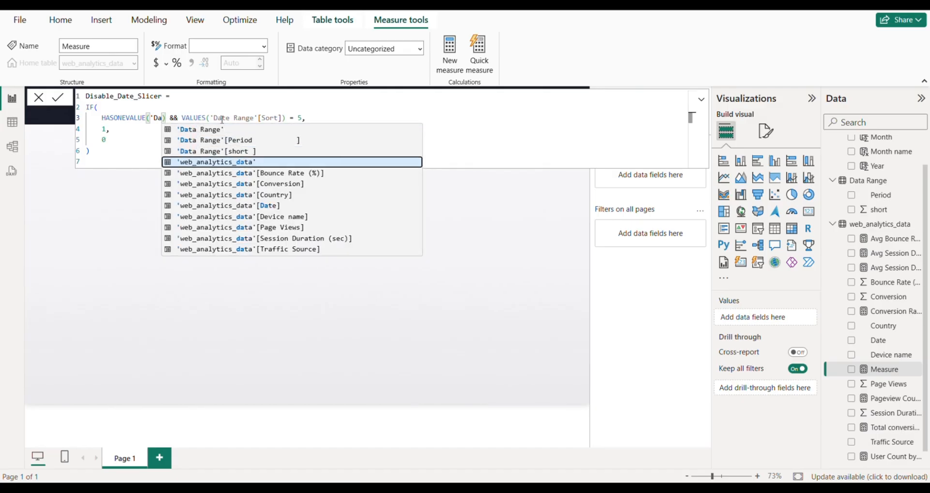
{"action": "key", "text": "Up"}
{"action": "key", "text": "Tab"}
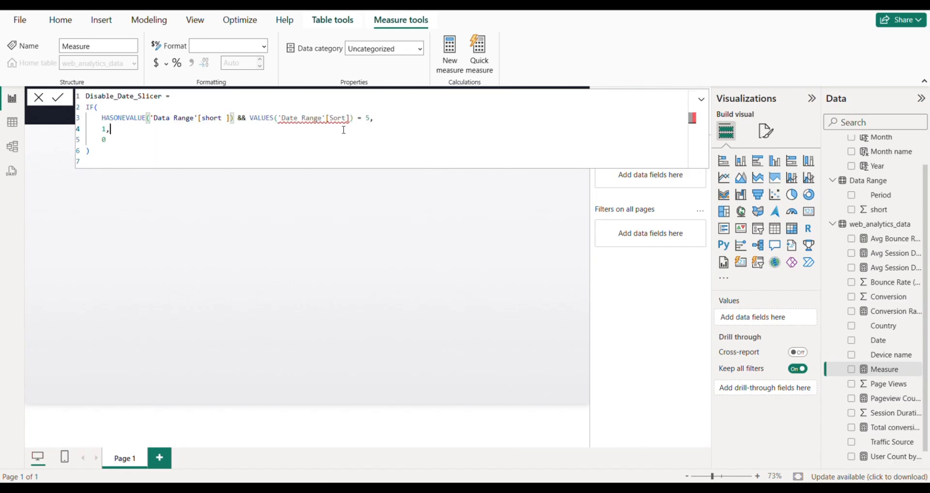
Replace the column reference inside VALUES with 'Data Range'[short ] and commit the Disable_Date_Slicer measure
{"action": "key", "text": "Down"}
{"action": "left_click", "coordinate": [348, 119]}
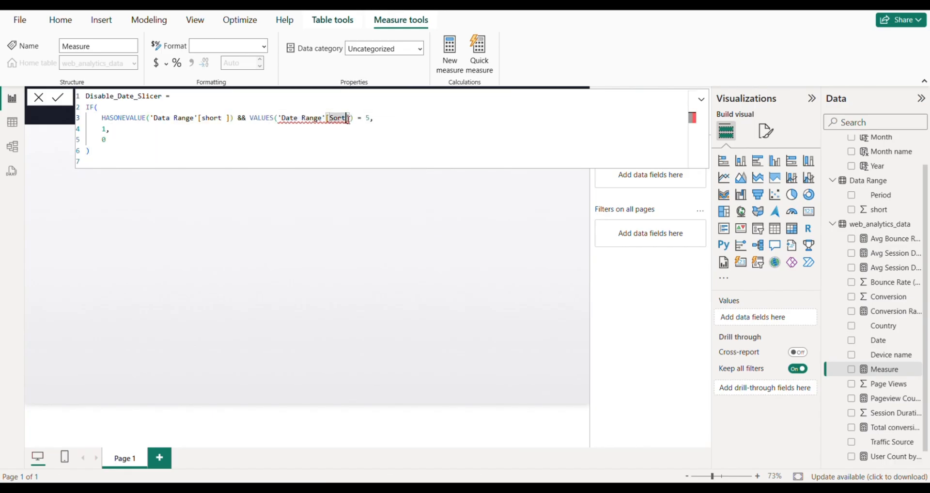
{"action": "key", "text": "BackSpace"}
{"action": "key", "text": "BackSpace"}
{"action": "key", "text": "BackSpace"}
{"action": "key", "text": "BackSpace"}
{"action": "key", "text": "BackSpace"}
{"action": "key", "text": "Delete"}
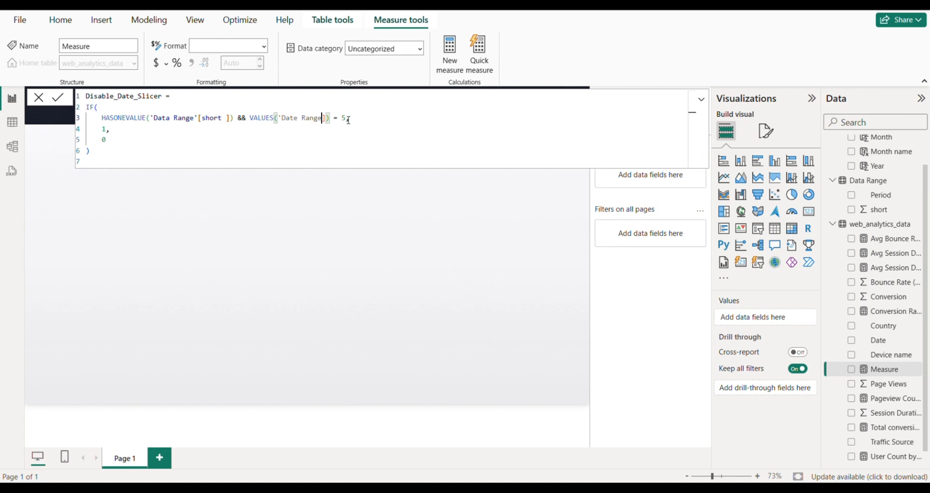
{"action": "key", "text": "BackSpace"}
{"action": "key", "text": "BackSpace"}
{"action": "key", "text": "BackSpace"}
{"action": "key", "text": "BackSpace"}
{"action": "key", "text": "BackSpace"}
{"action": "key", "text": "BackSpace"}
{"action": "key", "text": "BackSpace"}
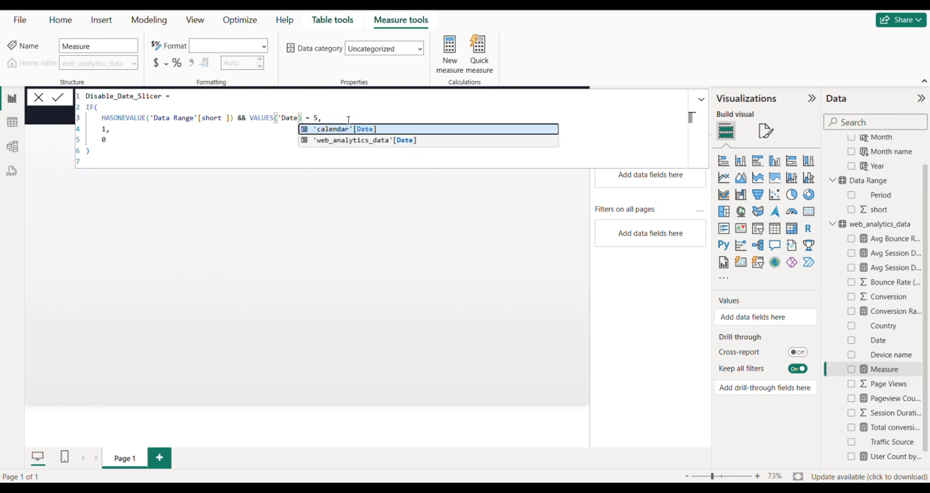
{"action": "key", "text": "BackSpace"}
{"action": "key", "text": "BackSpace"}
{"action": "key", "text": "Down"}
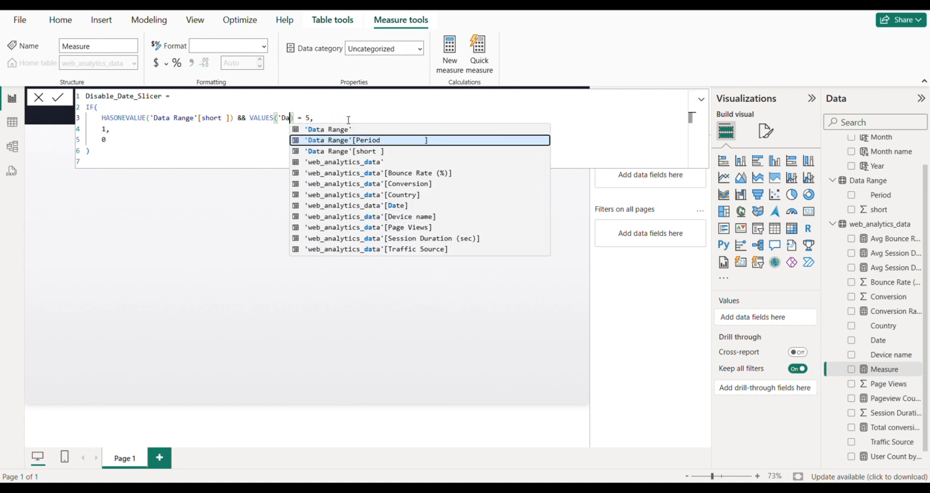
{"action": "key", "text": "Down"}
{"action": "key", "text": "Tab"}
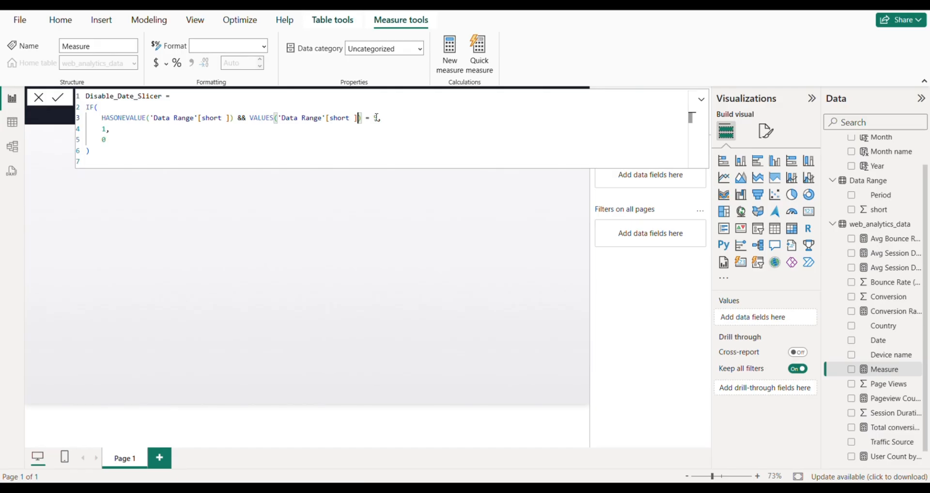
{"action": "left_click", "coordinate": [173, 148]}
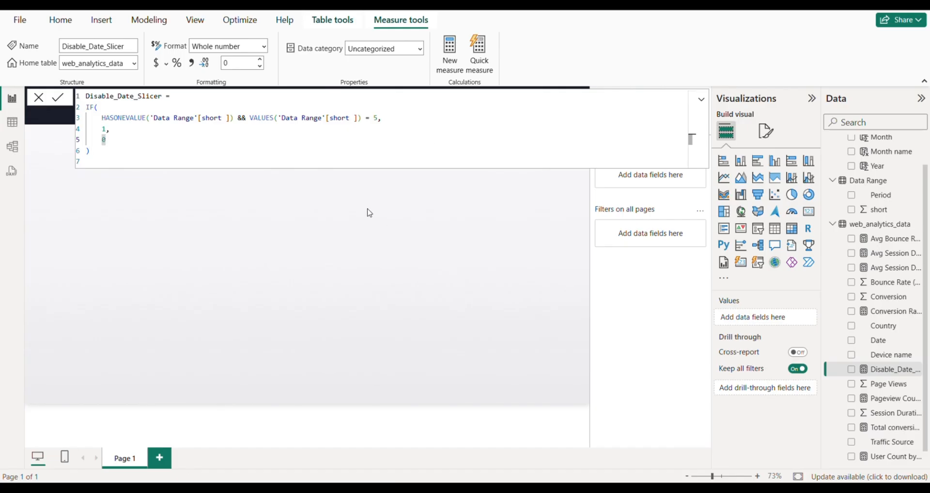
{"action": "left_click", "coordinate": [448, 25]}
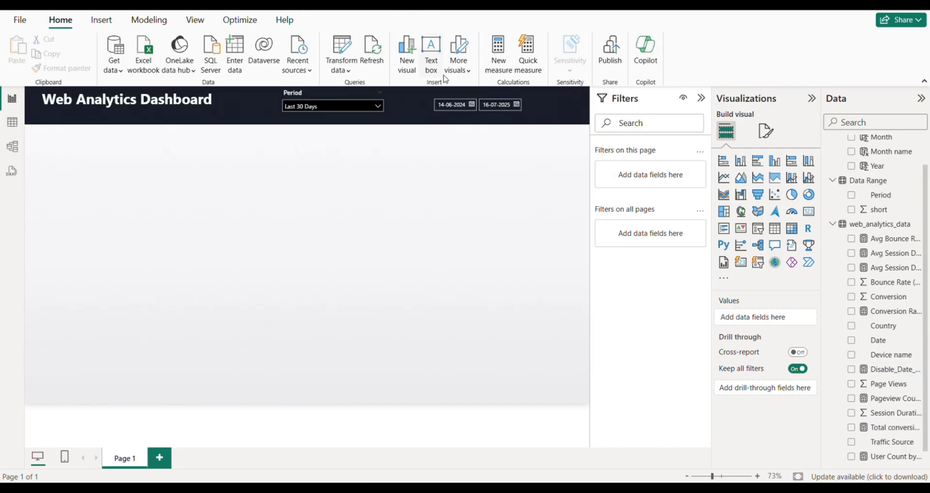
{"action": "left_click", "coordinate": [897, 372]}
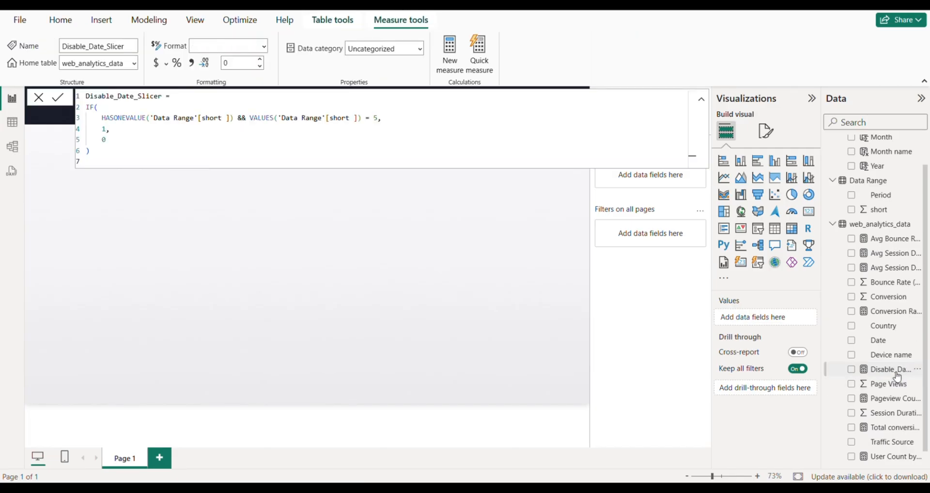
{"action": "left_click", "coordinate": [226, 229]}
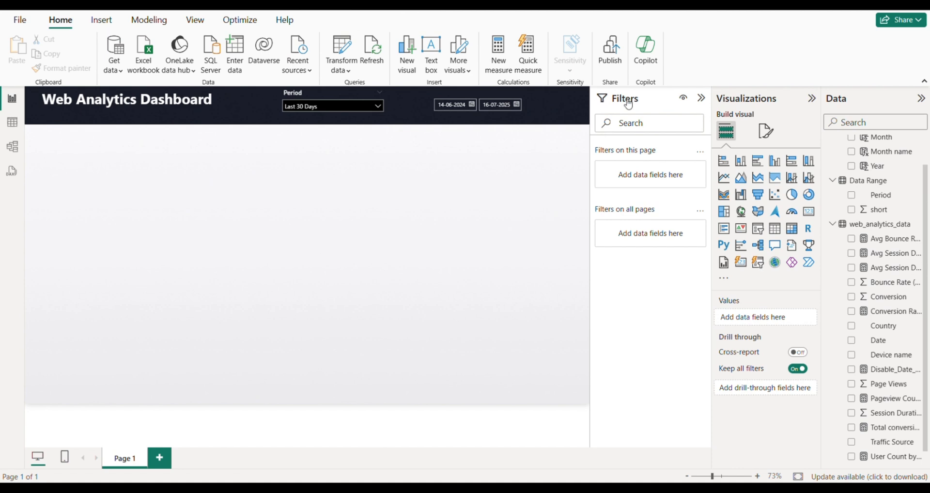
{"action": "left_click", "coordinate": [701, 98]}
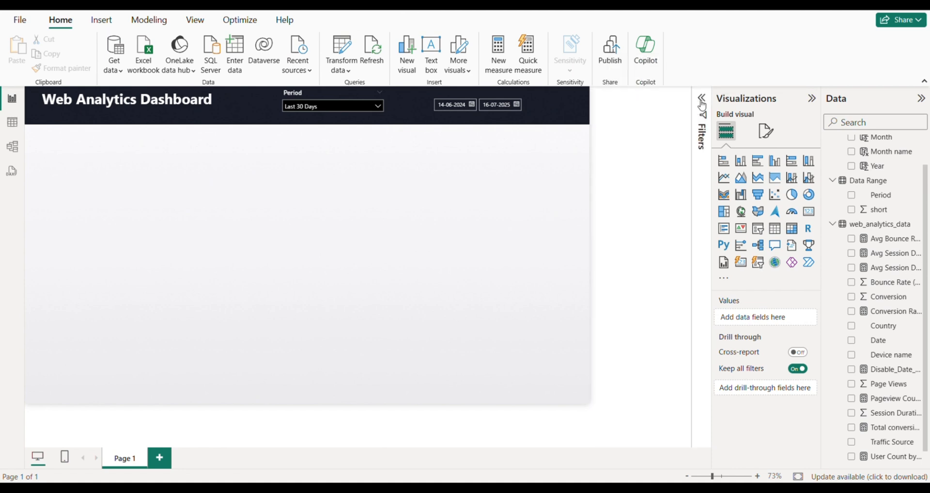
{"action": "left_click", "coordinate": [702, 102]}
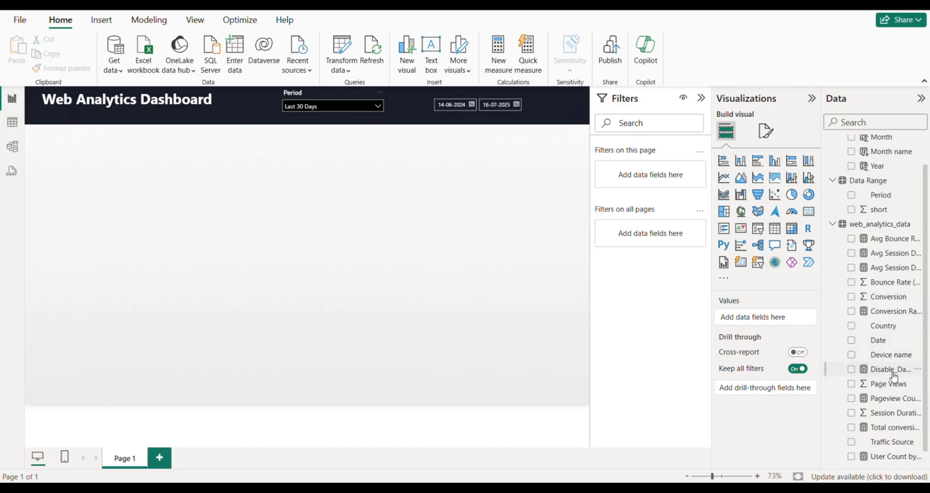
Add the Disable_Date_Slicer measure as a visual-level filter on the Date slicer
{"action": "left_click_drag", "start_coordinate": [891, 370], "coordinate": [662, 176]}
{"action": "left_click_drag", "start_coordinate": [889, 372], "coordinate": [654, 180]}
{"action": "left_click", "coordinate": [468, 122]}
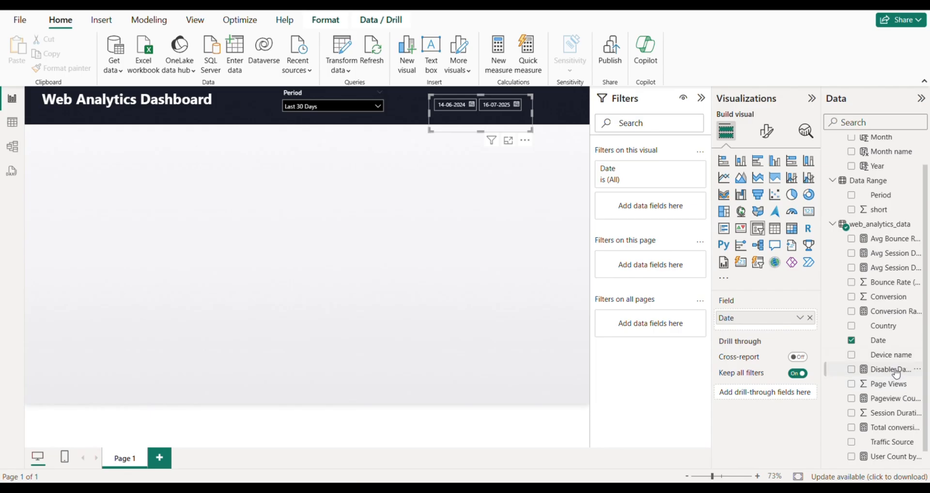
{"action": "left_click_drag", "start_coordinate": [896, 372], "coordinate": [664, 208]}
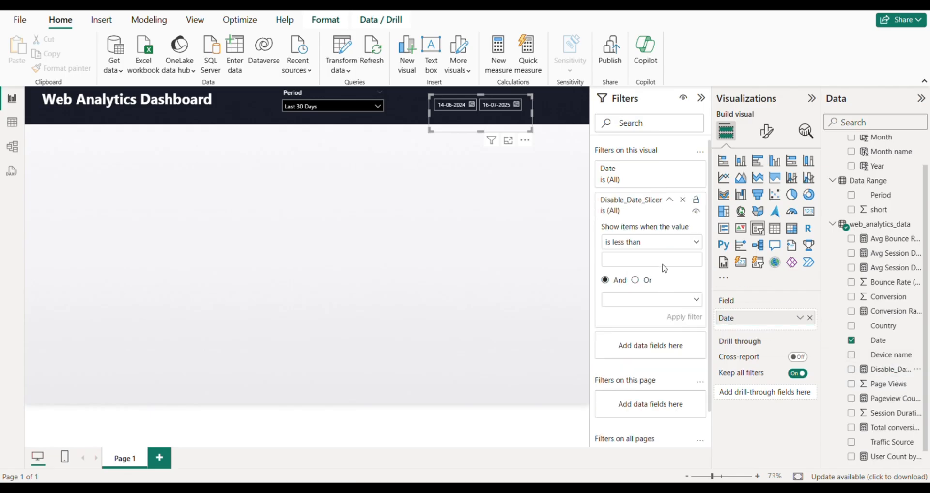
Set the Date slicer's Disable_Date_Slicer filter to show items when the value is 1 and apply it
{"action": "left_click", "coordinate": [688, 243]}
{"action": "left_click", "coordinate": [629, 318]}
{"action": "left_click", "coordinate": [625, 261]}
{"action": "type", "text": "1"}
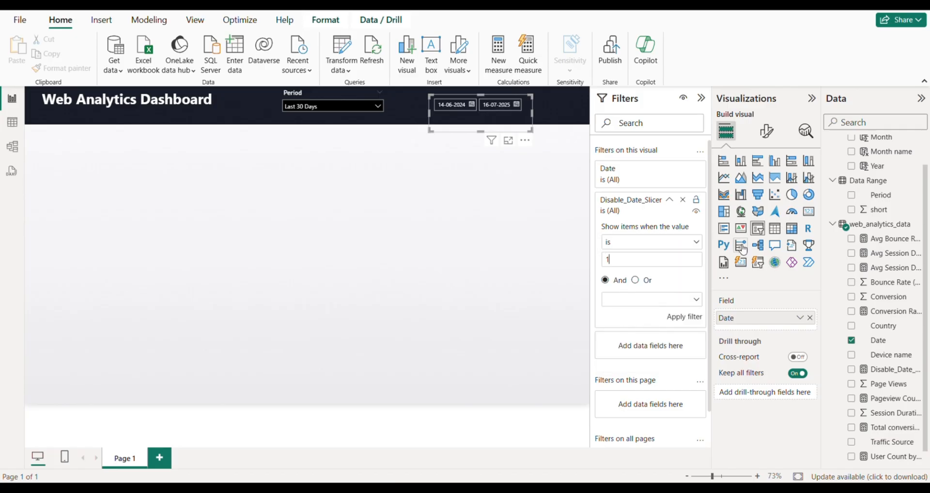
{"action": "left_click", "coordinate": [684, 319]}
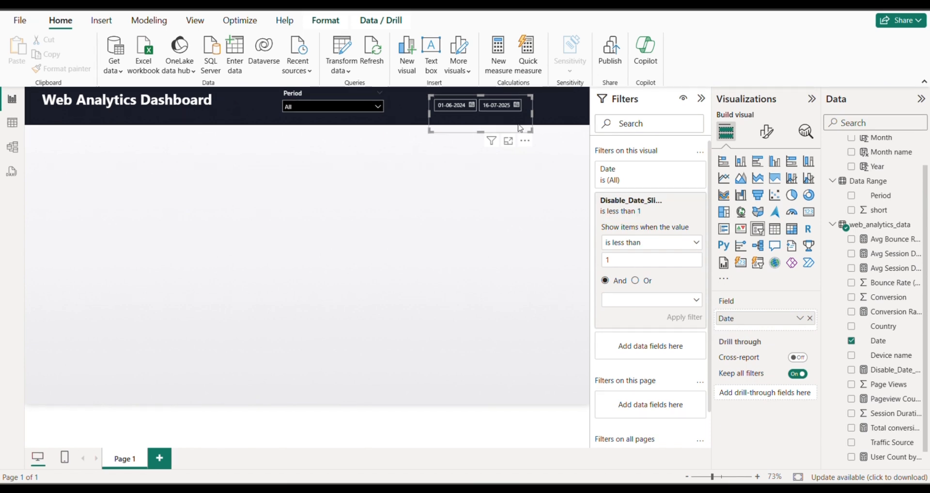
Set the Period slicer to Custom and deselect it
{"action": "left_click", "coordinate": [350, 104]}
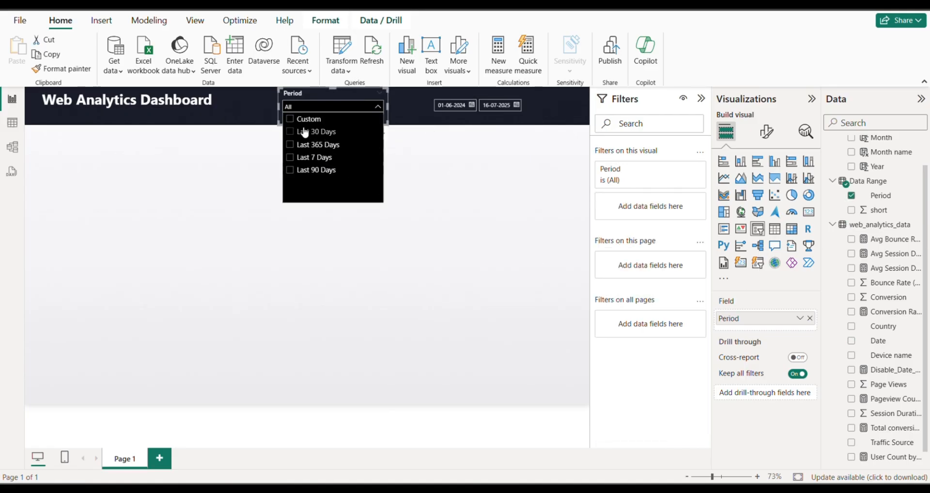
{"action": "left_click", "coordinate": [303, 119]}
{"action": "left_click", "coordinate": [411, 205]}
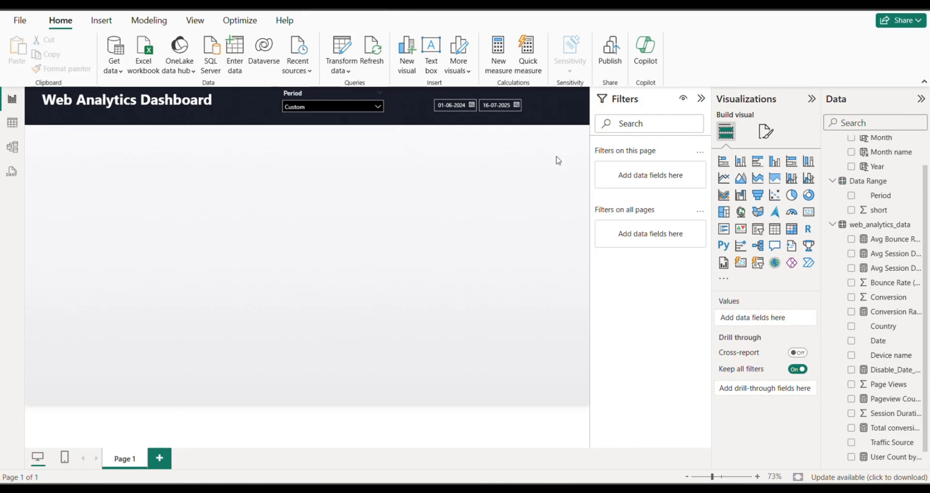
Insert a new card visual below the header, showing only the User Count by Selected Period measure
{"action": "left_click", "coordinate": [740, 263]}
{"action": "left_click_drag", "start_coordinate": [117, 195], "coordinate": [102, 158]}
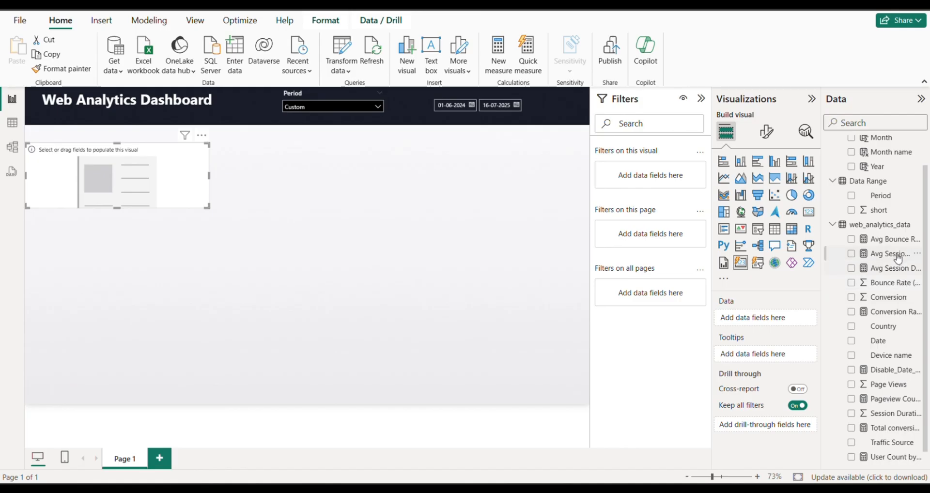
{"action": "scroll", "coordinate": [900, 349], "scroll_direction": "down", "scroll_amount": 1}
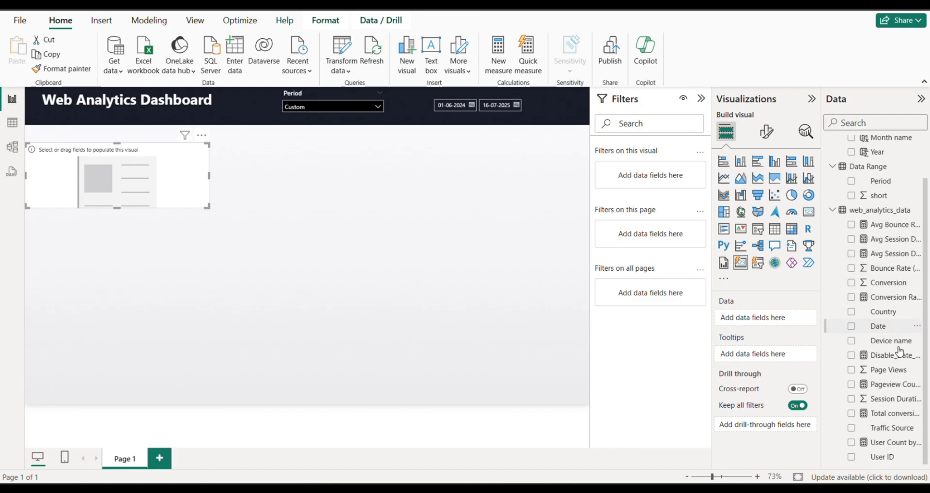
{"action": "left_click_drag", "start_coordinate": [881, 442], "coordinate": [119, 172]}
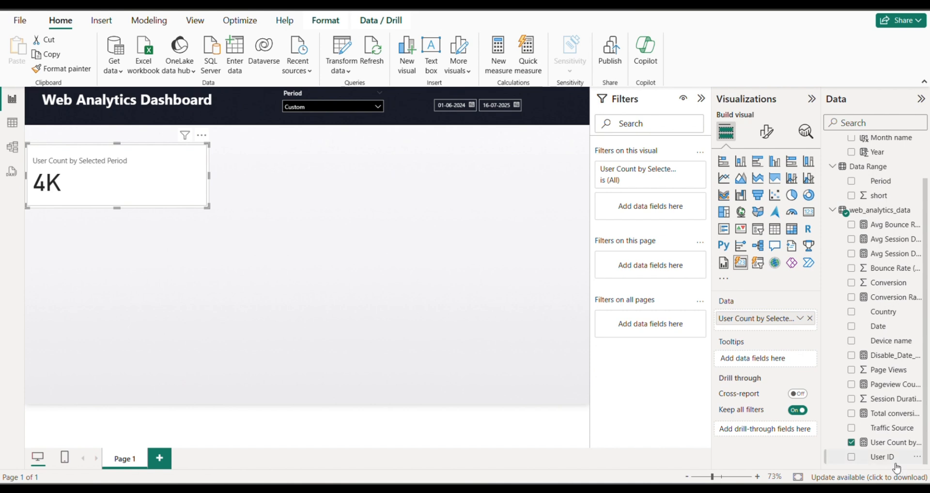
{"action": "left_click_drag", "start_coordinate": [896, 457], "coordinate": [178, 192]}
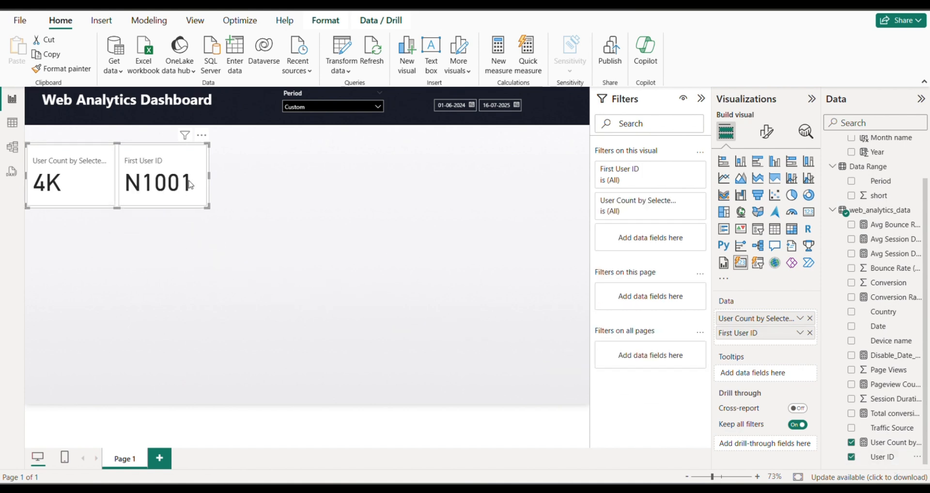
{"action": "left_click", "coordinate": [809, 333]}
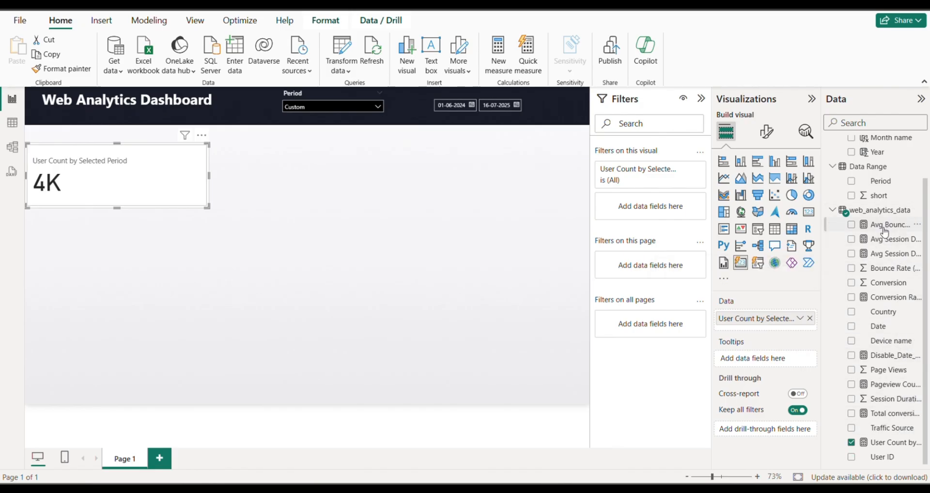
Add the Avg Bounce Rate and Avg Session Duration by Selected Period measures to the card visual and widen it across most of the page
{"action": "left_click_drag", "start_coordinate": [884, 231], "coordinate": [795, 331]}
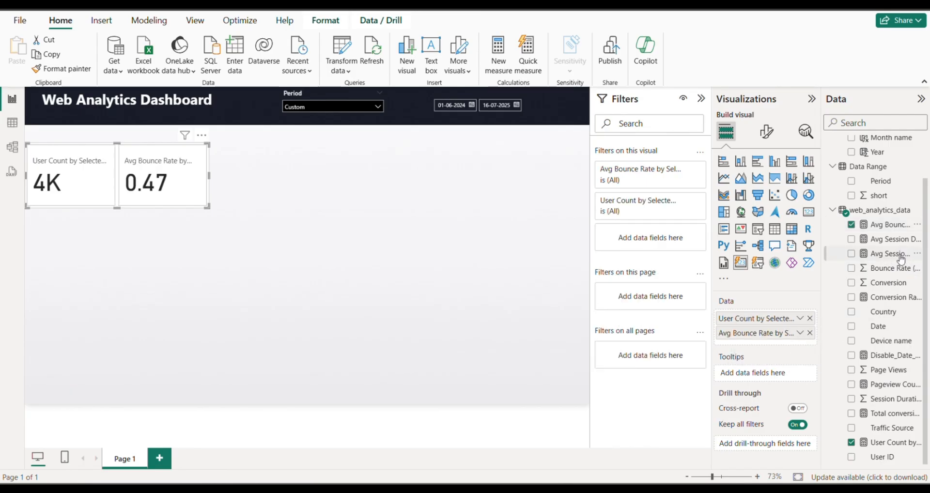
{"action": "left_click_drag", "start_coordinate": [901, 258], "coordinate": [798, 344]}
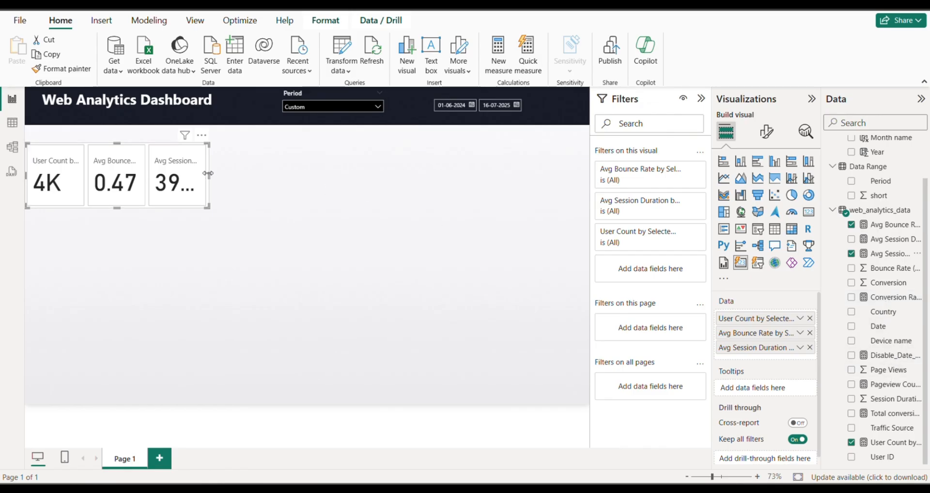
{"action": "left_click_drag", "start_coordinate": [209, 173], "coordinate": [335, 183]}
{"action": "left_click", "coordinate": [155, 179]}
{"action": "left_click_drag", "start_coordinate": [209, 175], "coordinate": [522, 201]}
{"action": "left_click_drag", "start_coordinate": [249, 179], "coordinate": [254, 168]}
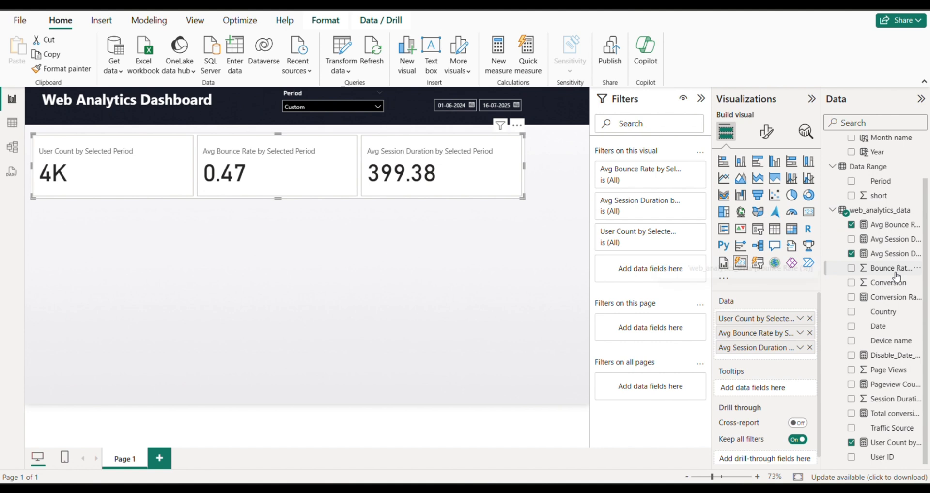
Add Pageview Count by Selected Period and Bounce Rate (%) to the card visual
{"action": "scroll", "coordinate": [884, 257], "scroll_direction": "up", "scroll_amount": 1}
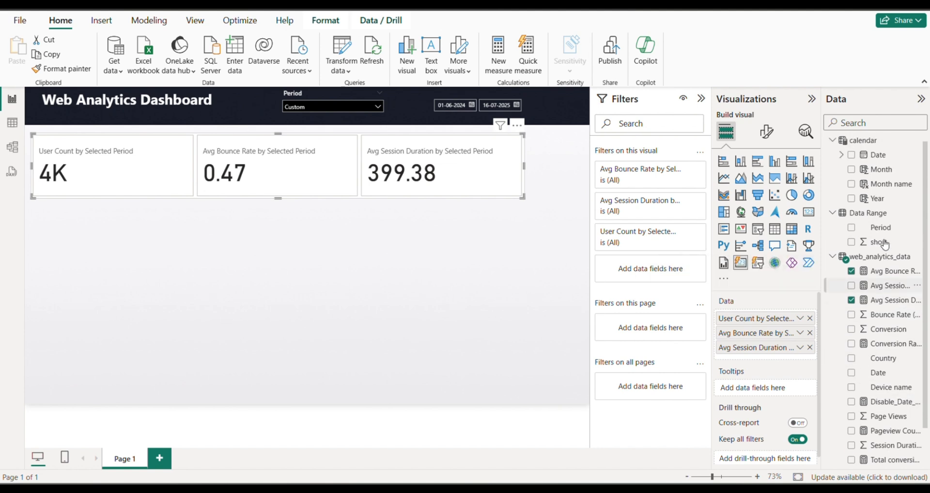
{"action": "scroll", "coordinate": [870, 254], "scroll_direction": "down", "scroll_amount": 1}
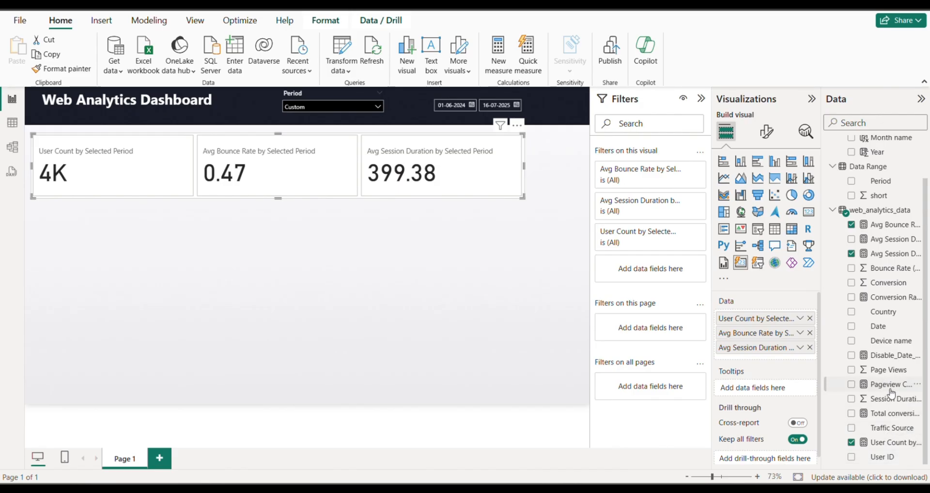
{"action": "left_click_drag", "start_coordinate": [891, 393], "coordinate": [789, 363]}
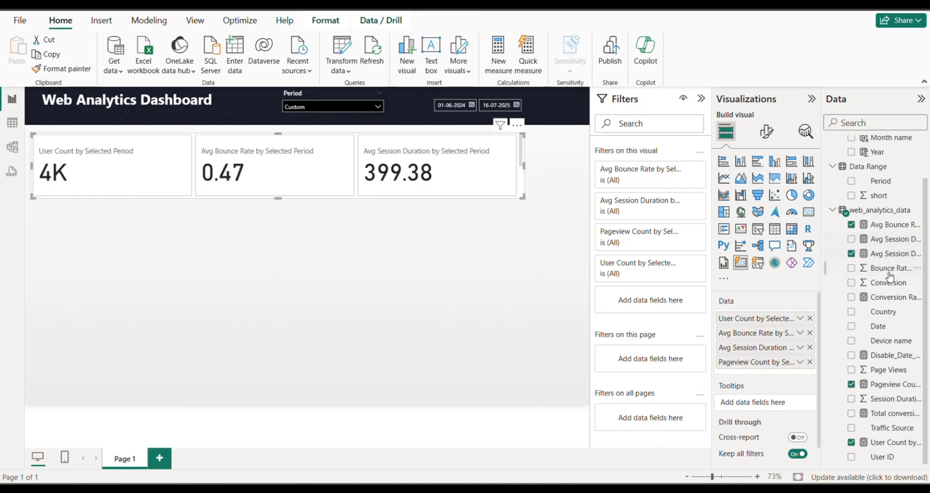
{"action": "left_click_drag", "start_coordinate": [889, 275], "coordinate": [774, 375]}
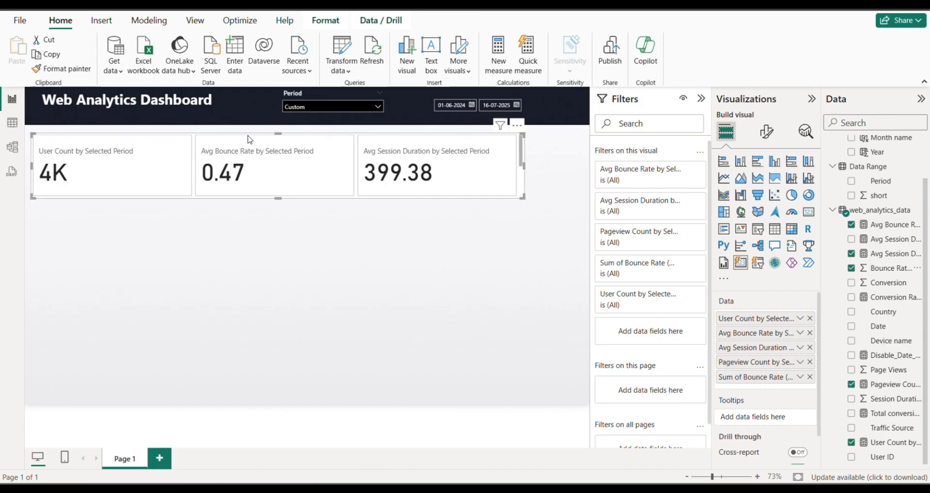
Set the card visual's layout to show a maximum of 5 cards
{"action": "left_click", "coordinate": [767, 131]}
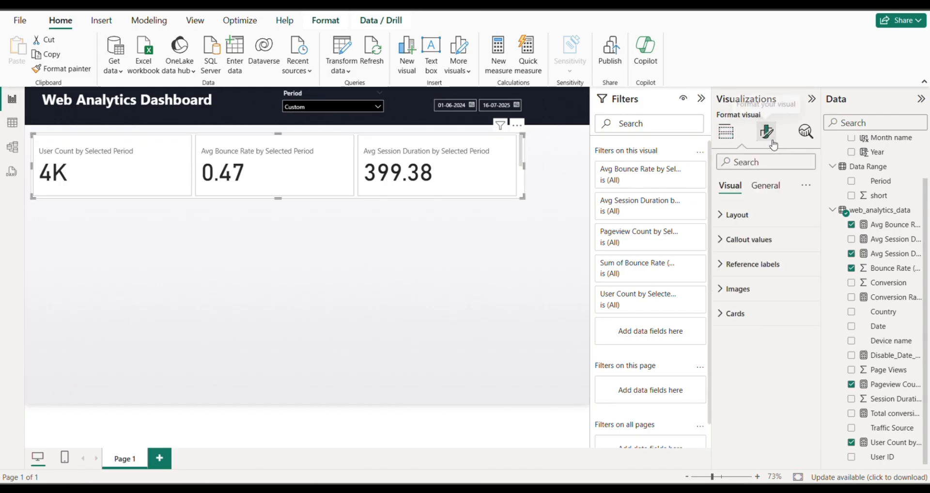
{"action": "left_click", "coordinate": [751, 216]}
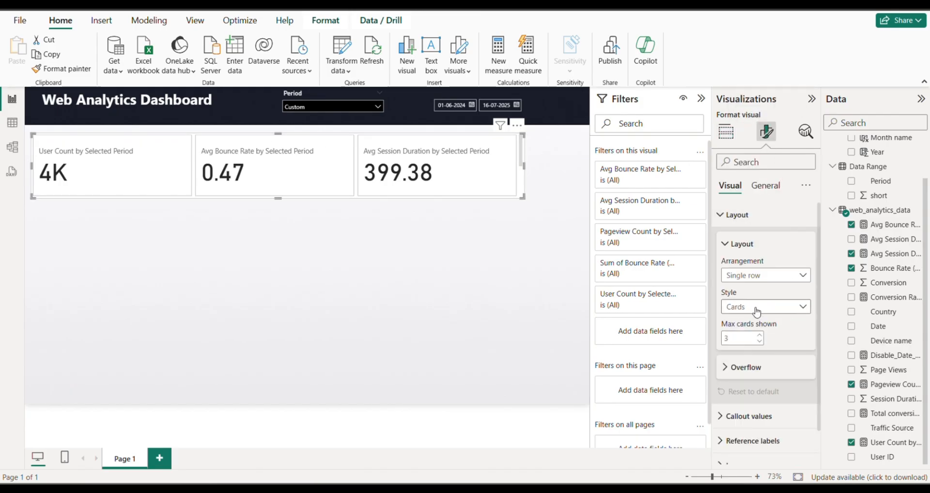
{"action": "left_click", "coordinate": [746, 338]}
{"action": "type", "text": "5"}
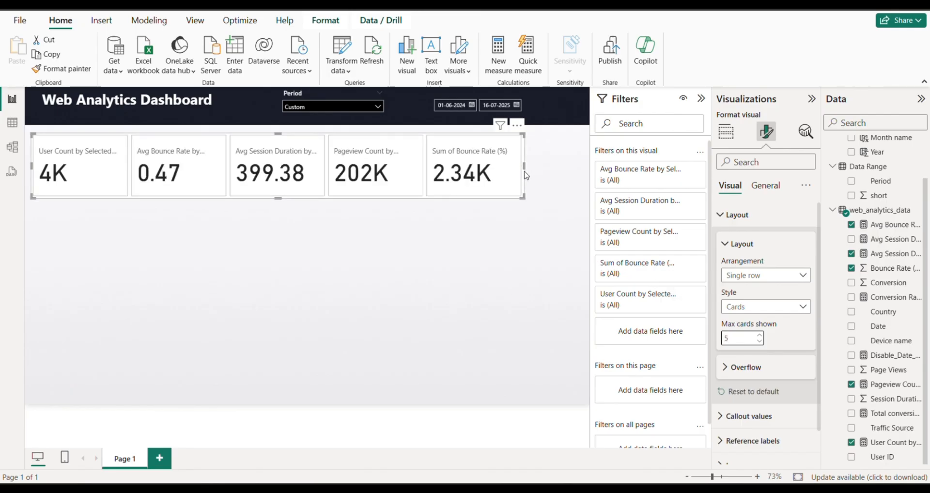
Stretch the card visual to the full page width and up against the header's lower edge
{"action": "left_click_drag", "start_coordinate": [524, 167], "coordinate": [576, 173]}
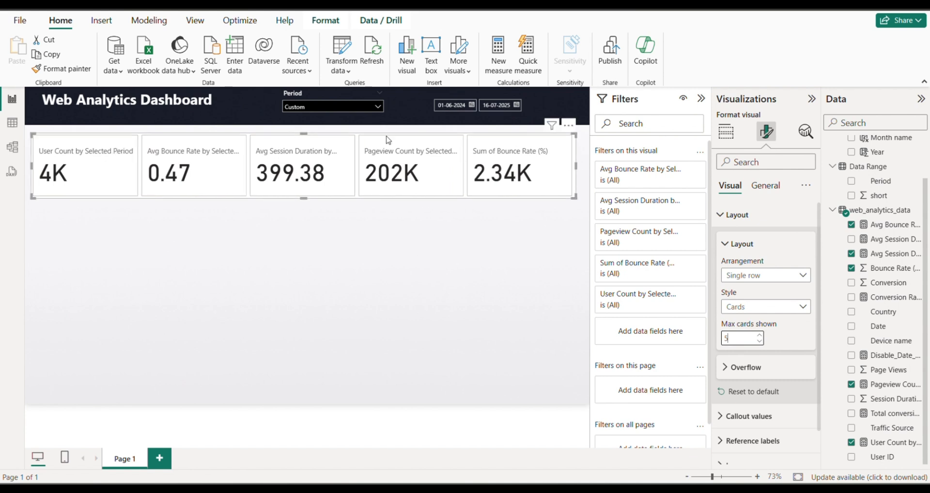
{"action": "left_click_drag", "start_coordinate": [304, 131], "coordinate": [308, 125]}
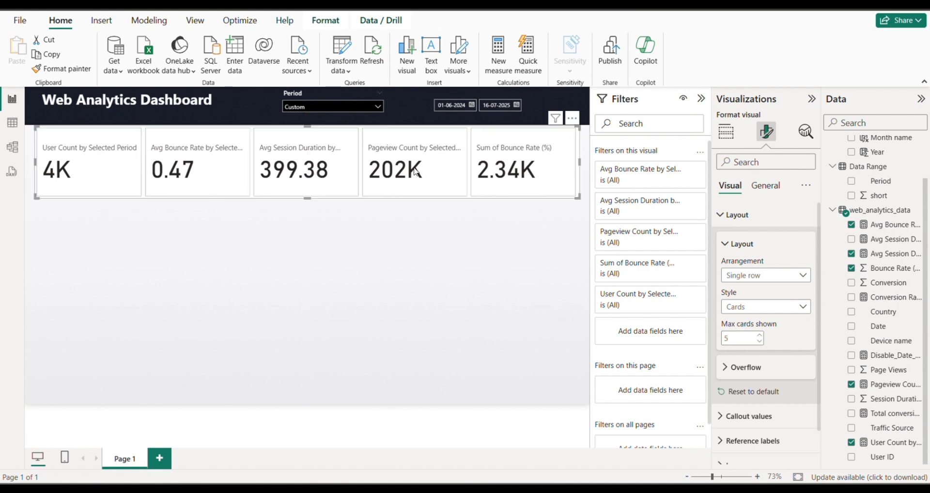
{"action": "left_click_drag", "start_coordinate": [579, 160], "coordinate": [588, 160]}
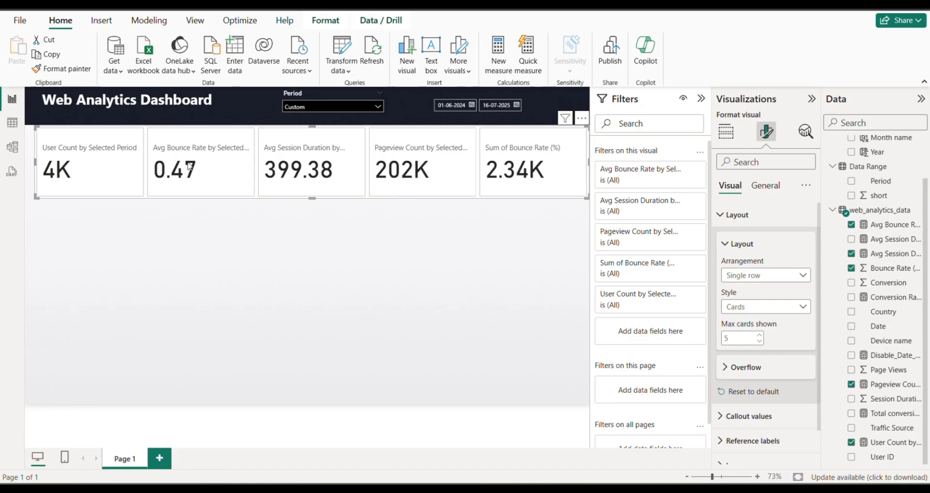
{"action": "left_click_drag", "start_coordinate": [36, 161], "coordinate": [26, 162]}
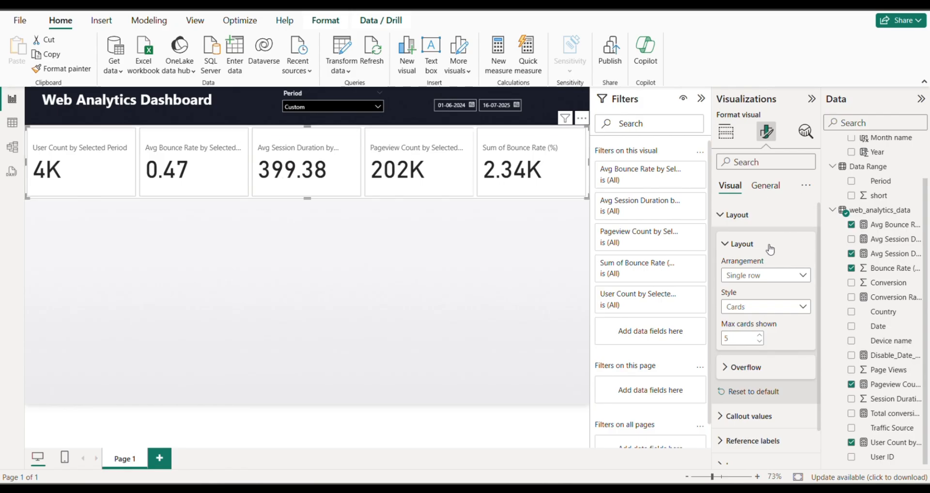
Center the callout values horizontally for all series of the card visual
{"action": "scroll", "coordinate": [755, 388], "scroll_direction": "down", "scroll_amount": 1}
{"action": "left_click", "coordinate": [748, 378]}
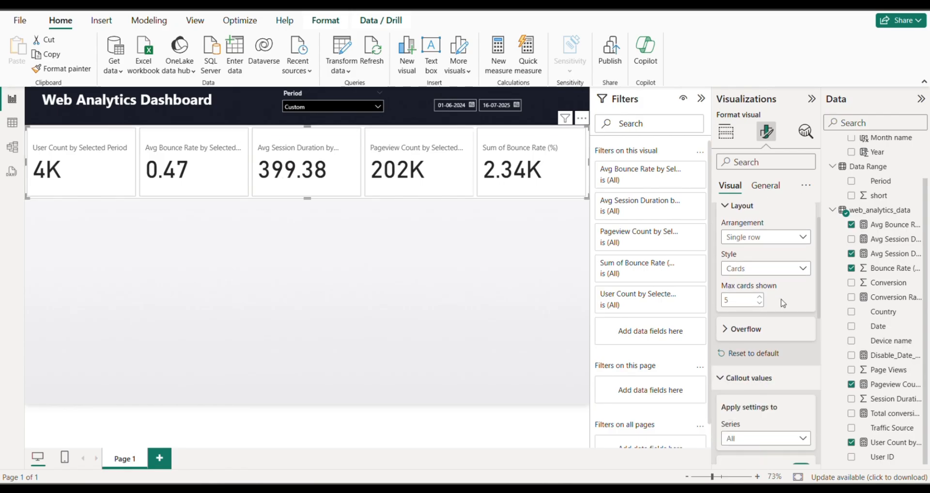
{"action": "scroll", "coordinate": [775, 315], "scroll_direction": "down", "scroll_amount": 3}
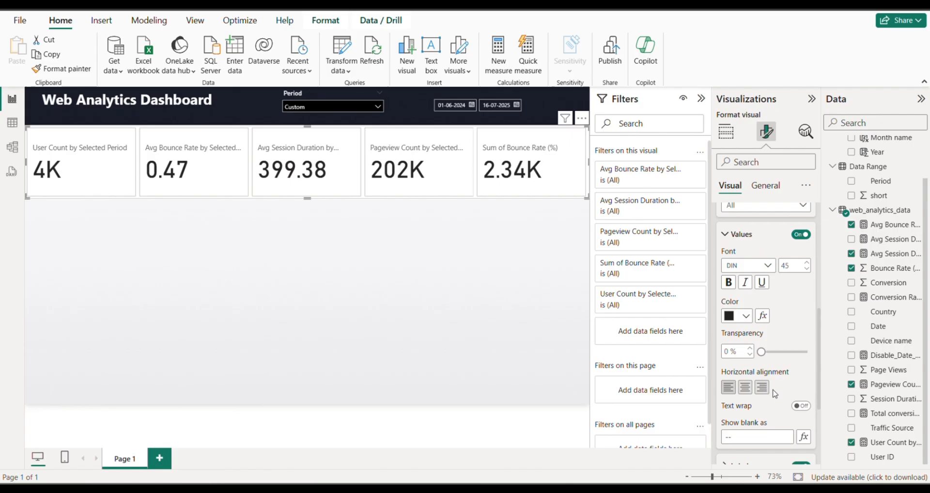
{"action": "left_click", "coordinate": [747, 382]}
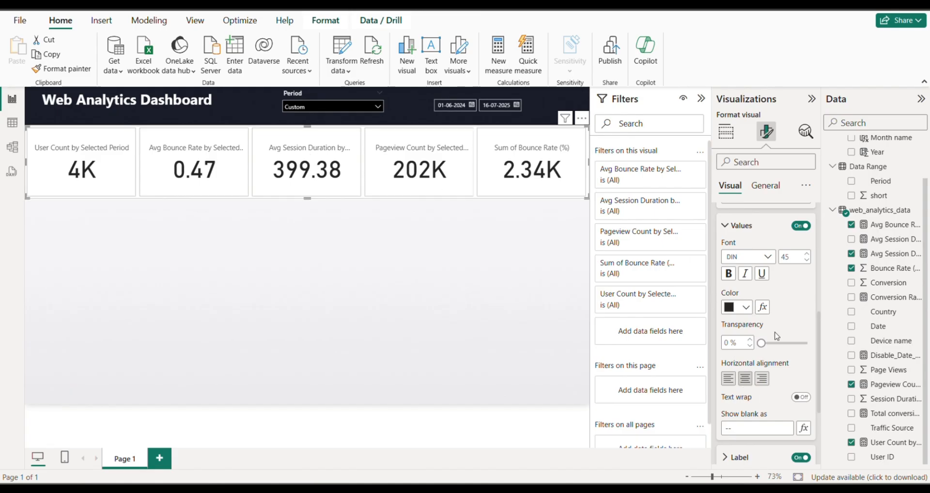
Format the Avg Session Duration by Selected Period measure as a percentage with 0 decimal places
{"action": "scroll", "coordinate": [766, 310], "scroll_direction": "up", "scroll_amount": 5}
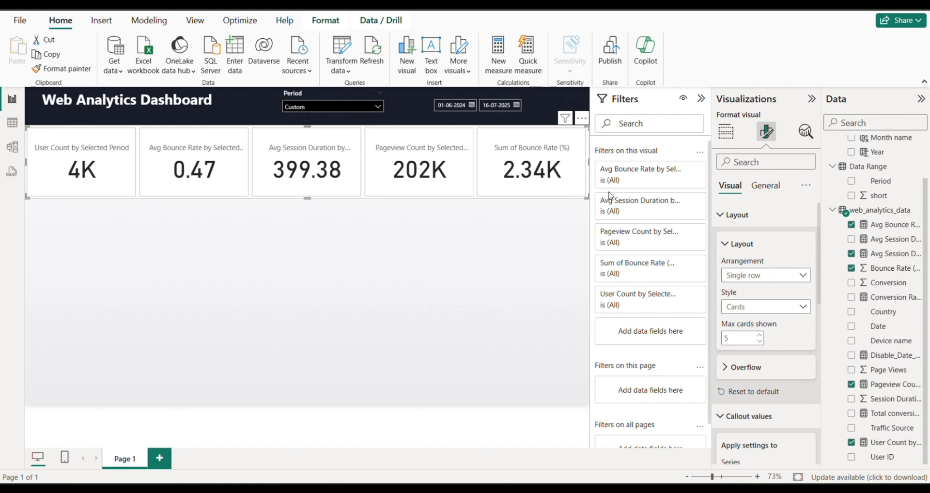
{"action": "left_click", "coordinate": [726, 131]}
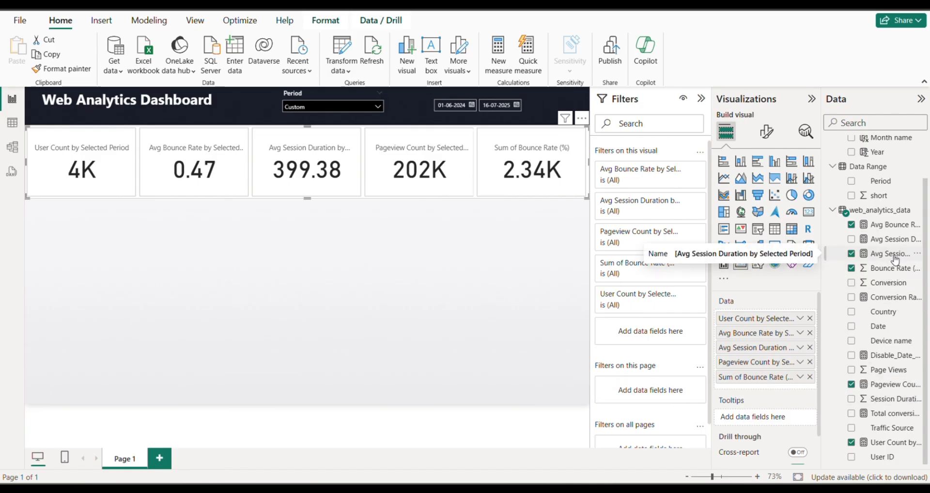
{"action": "left_click", "coordinate": [893, 255]}
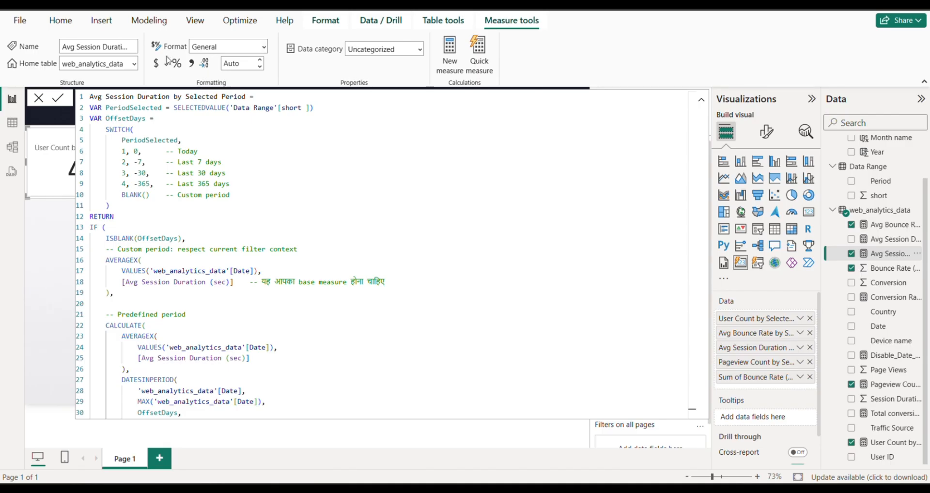
{"action": "left_click", "coordinate": [52, 231]}
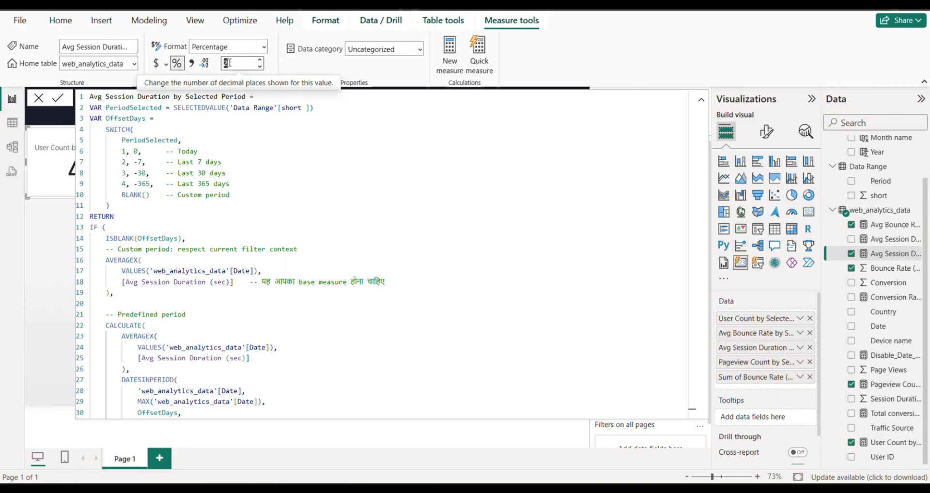
{"action": "type", "text": "0"}
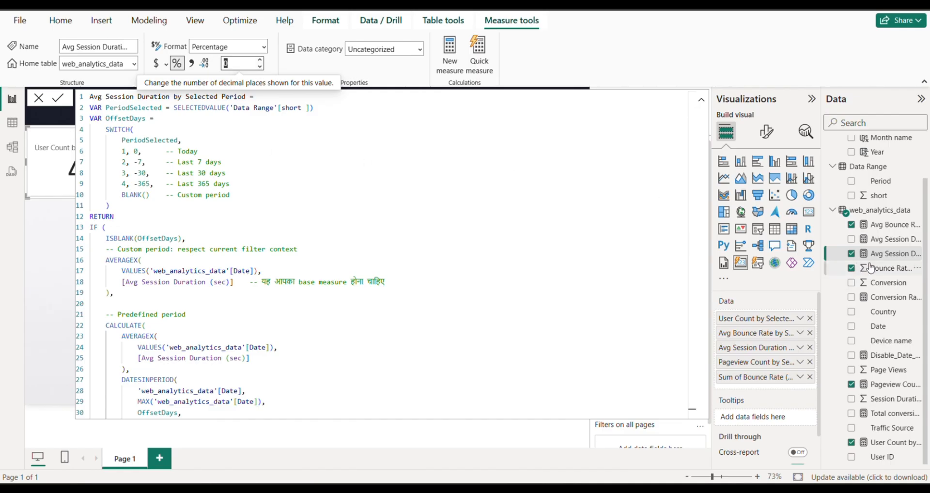
Format the Bounce Rate (%) column as a percentage with 0 decimal places
{"action": "left_click", "coordinate": [870, 268]}
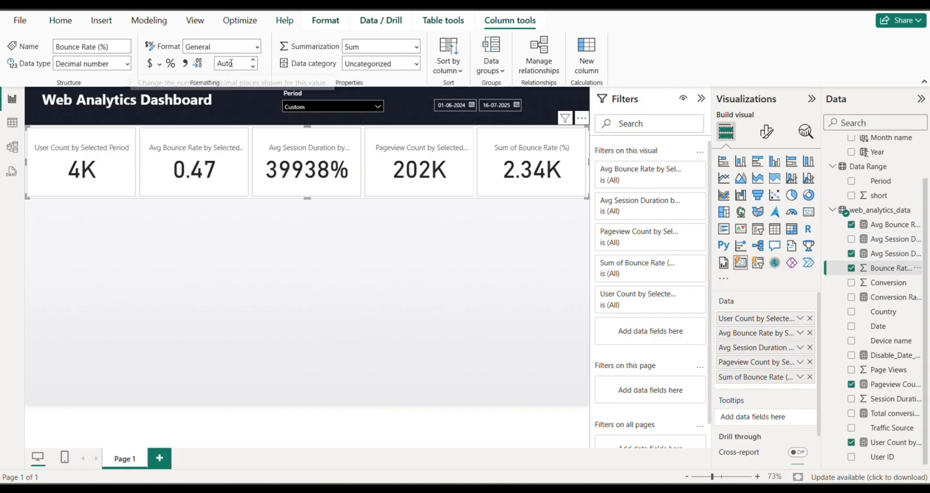
{"action": "key", "text": "BackSpace"}
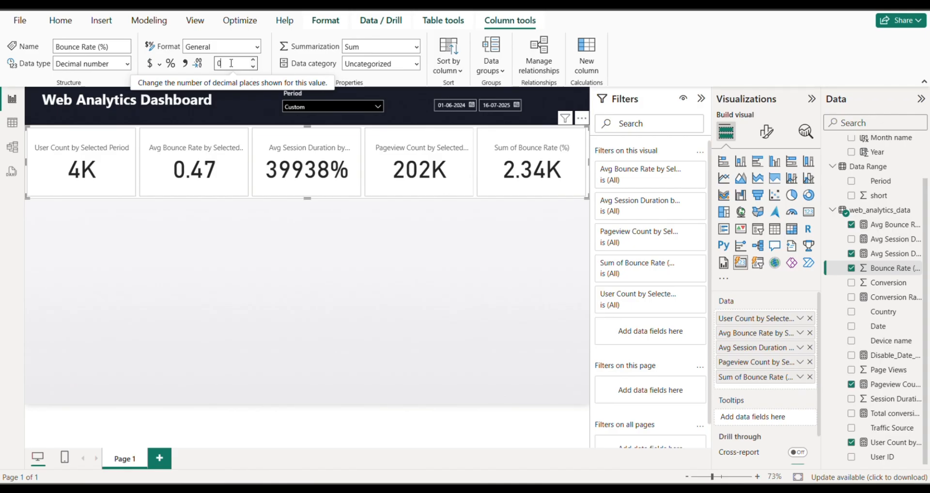
{"action": "key", "text": "Return"}
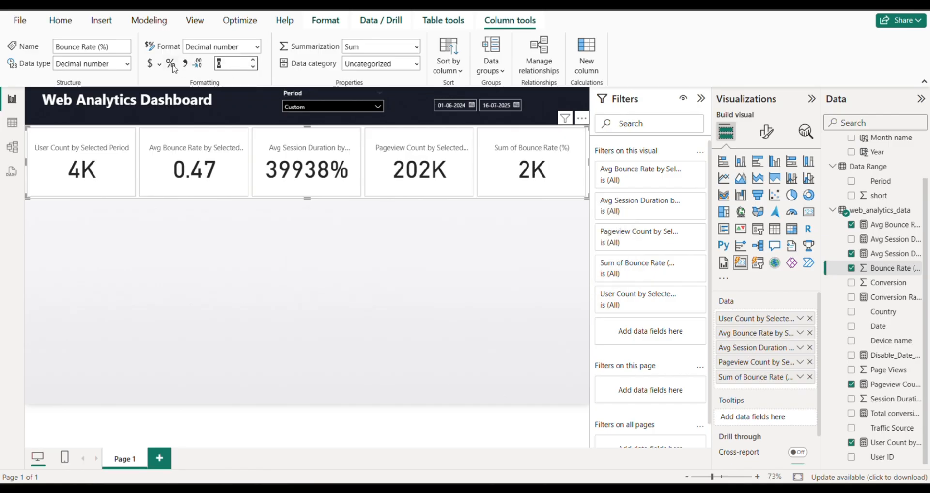
{"action": "left_click", "coordinate": [171, 64]}
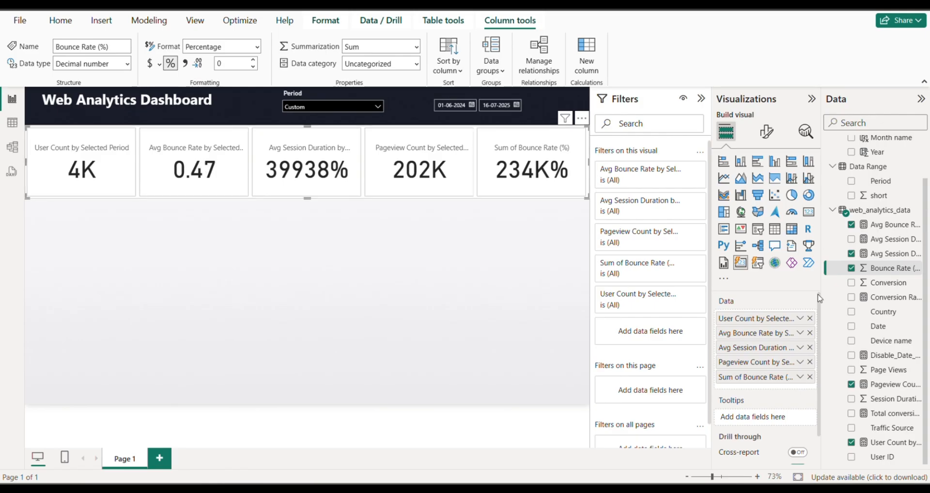
Format the Avg Bounce Rate by Selected Period measure as a percentage with 0 decimal places
{"action": "left_click", "coordinate": [878, 225]}
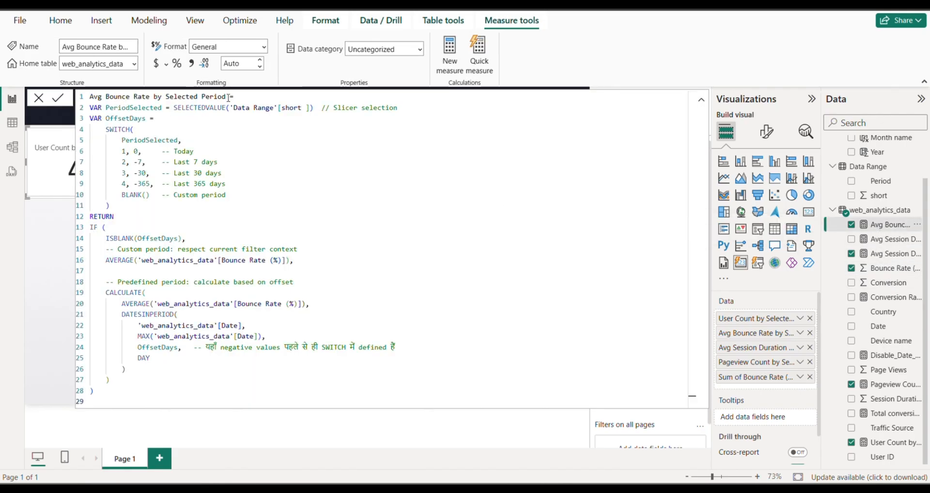
{"action": "left_click", "coordinate": [248, 64]}
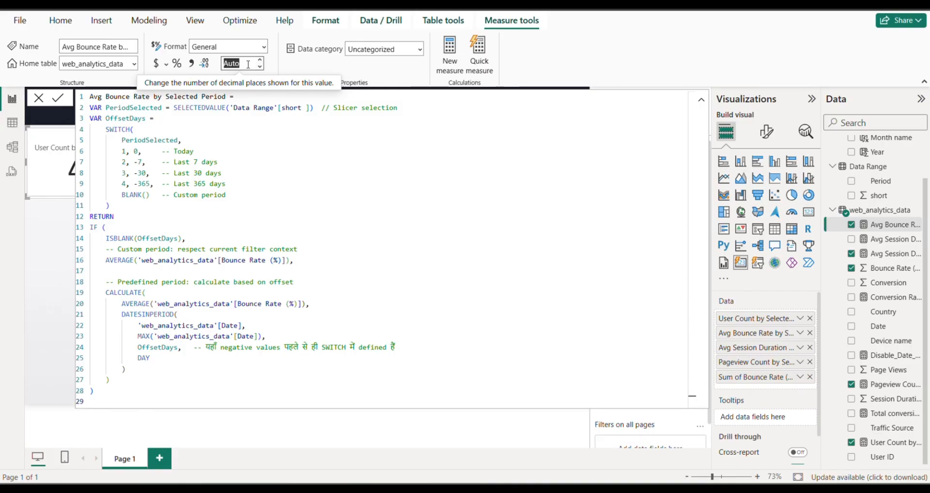
{"action": "key", "text": "BackSpace"}
{"action": "type", "text": "Auto"}
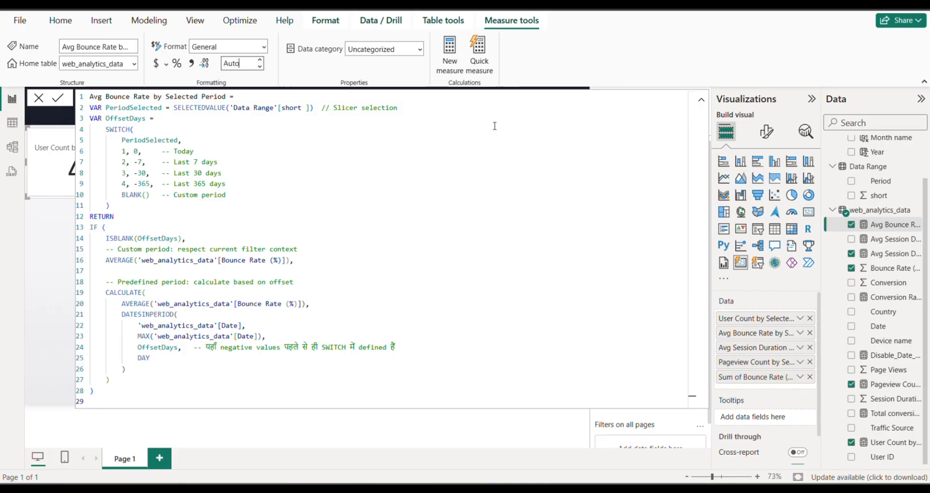
{"action": "key", "text": "Return"}
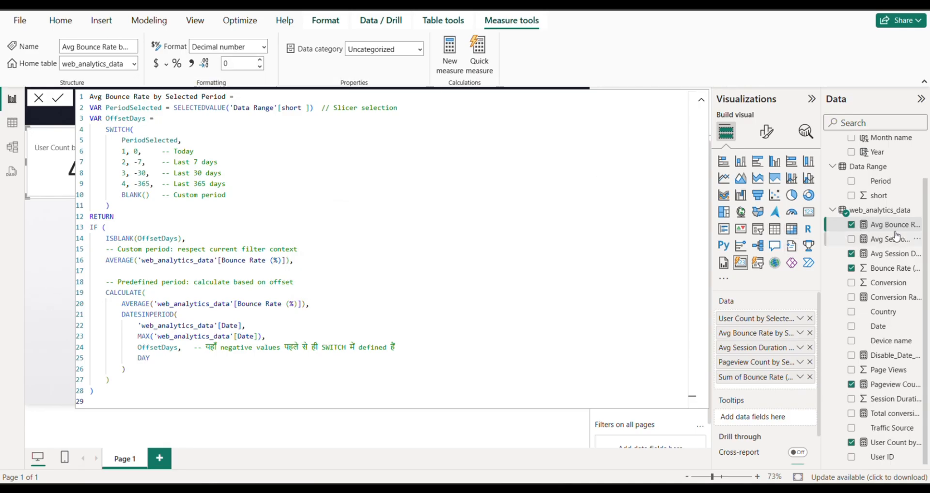
{"action": "left_click", "coordinate": [890, 239]}
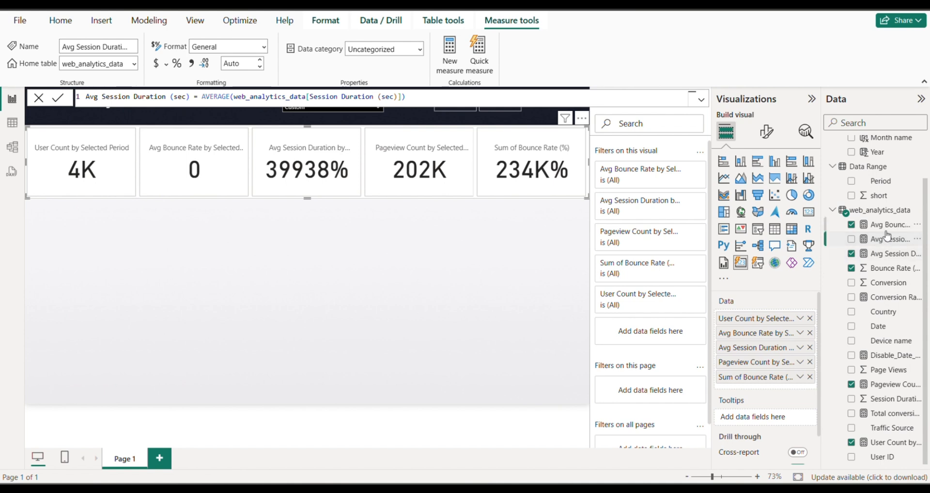
{"action": "left_click", "coordinate": [890, 224]}
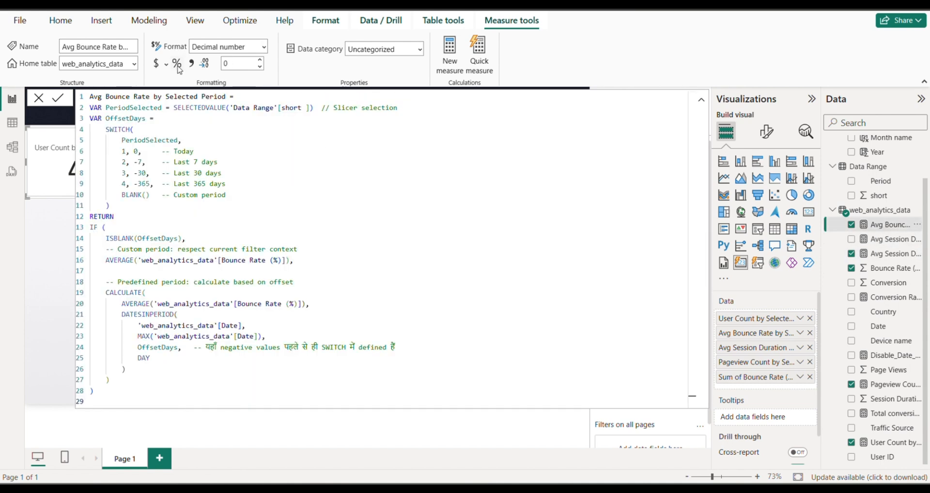
{"action": "left_click", "coordinate": [177, 63]}
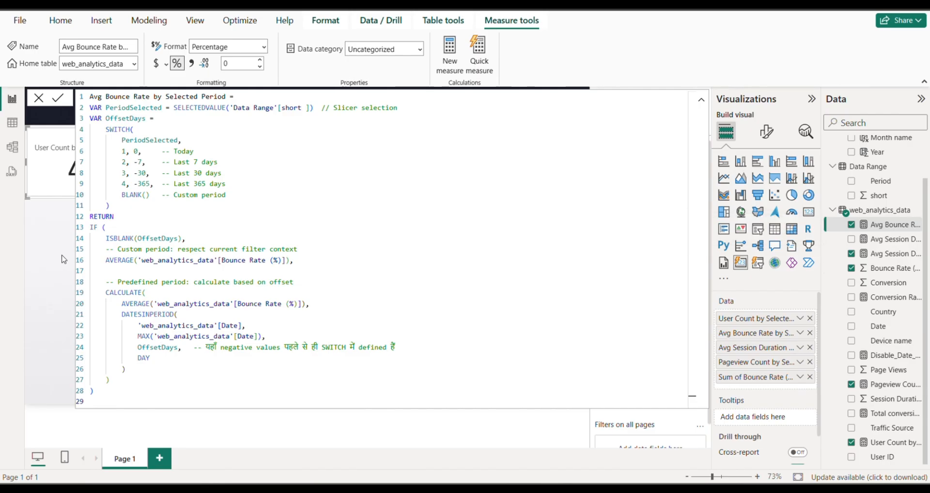
{"action": "left_click", "coordinate": [902, 239]}
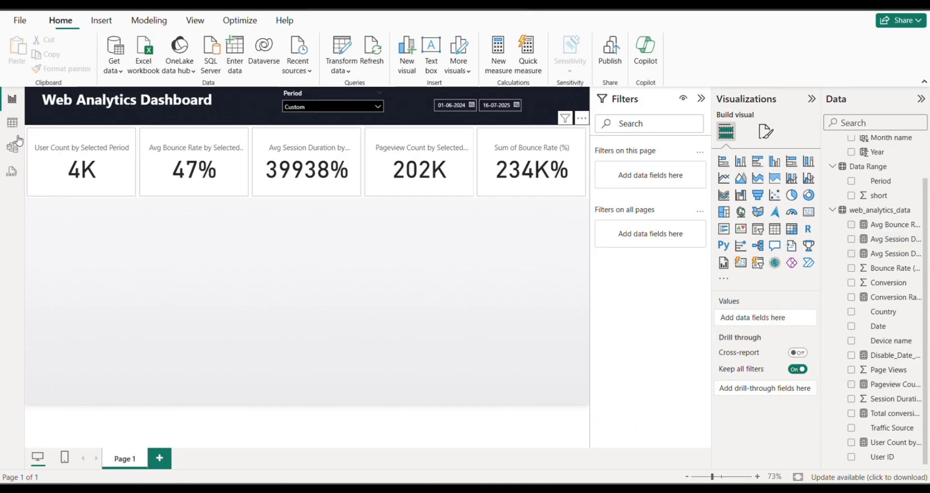
Add a line chart below the KPI cards with Date on the X-axis and Page Views on the Y-axis
{"action": "left_click", "coordinate": [210, 262]}
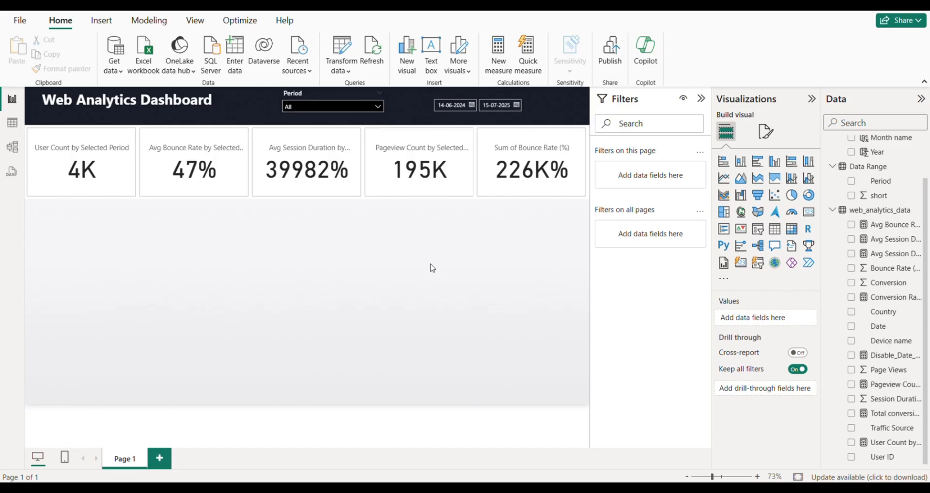
{"action": "left_click", "coordinate": [729, 182]}
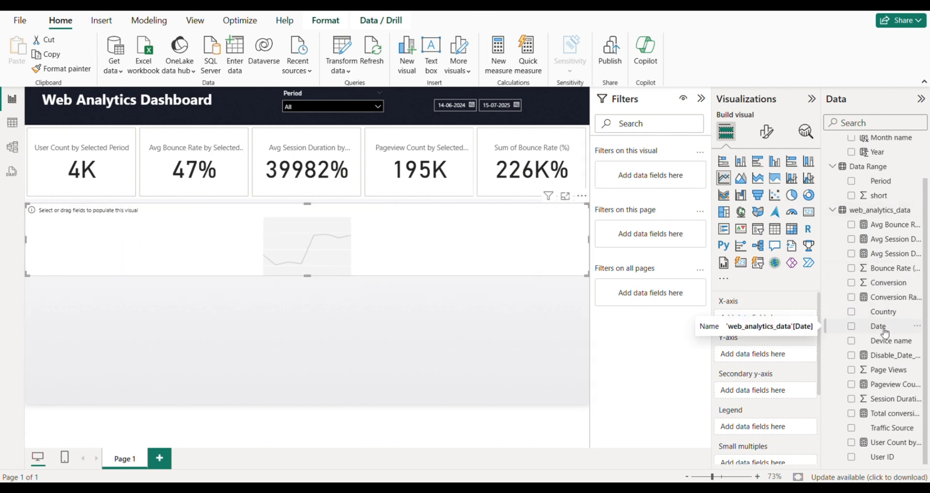
{"action": "left_click_drag", "start_coordinate": [888, 332], "coordinate": [431, 262]}
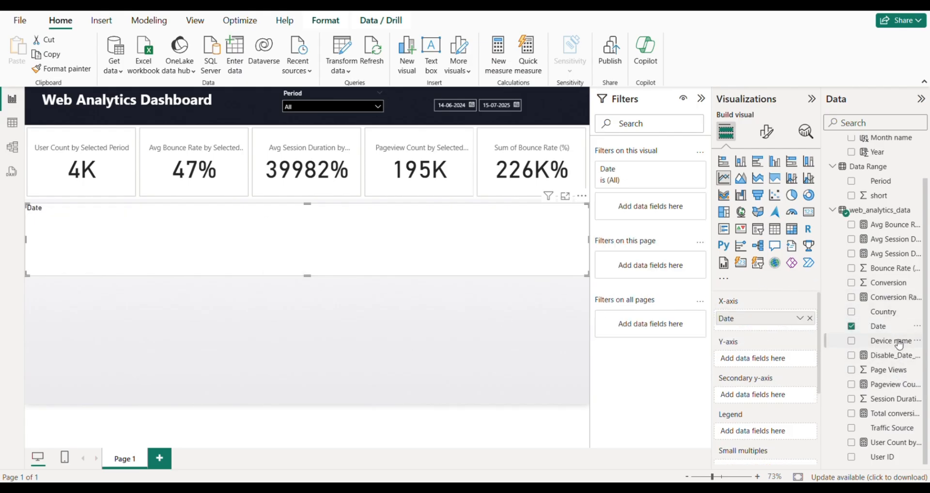
{"action": "left_click_drag", "start_coordinate": [898, 370], "coordinate": [465, 246]}
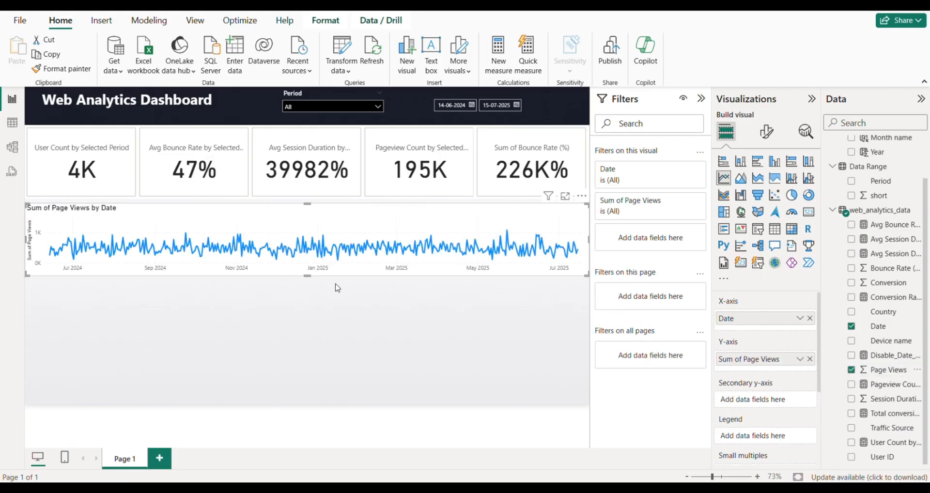
Resize the line chart to roughly a third of the page width and place it just below the first KPI cards
{"action": "left_click_drag", "start_coordinate": [314, 276], "coordinate": [312, 349]}
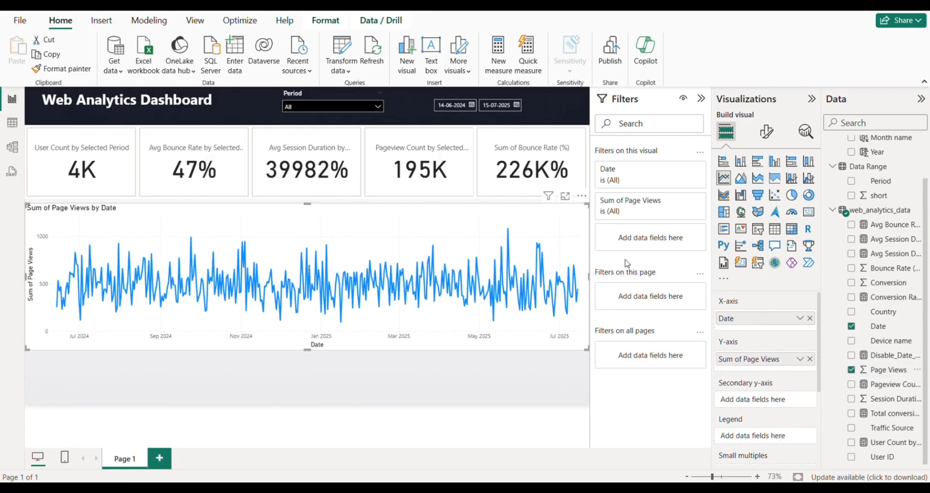
{"action": "left_click_drag", "start_coordinate": [587, 277], "coordinate": [223, 277]}
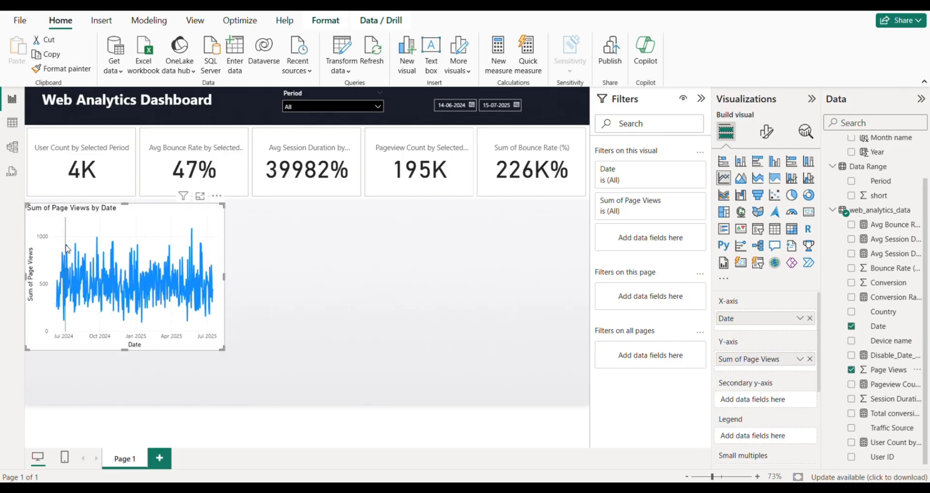
{"action": "mouse_move", "coordinate": [68, 259]}
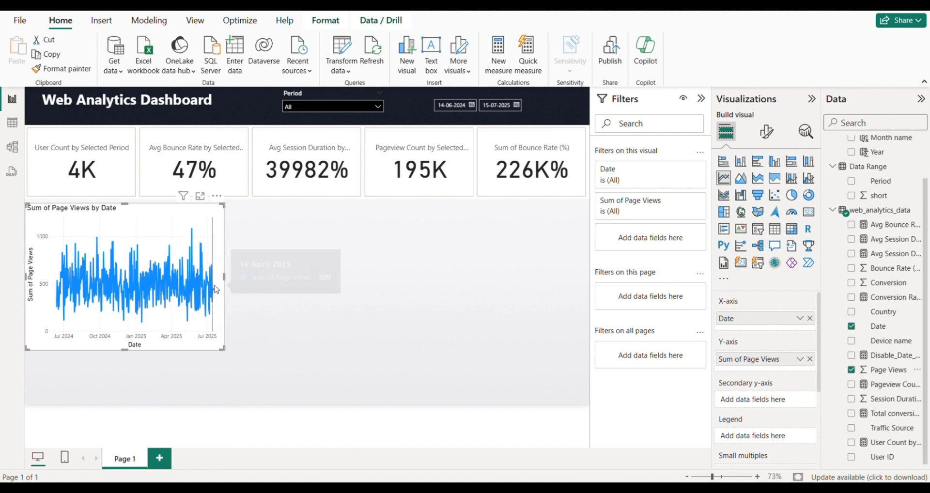
{"action": "left_click_drag", "start_coordinate": [222, 347], "coordinate": [197, 317]}
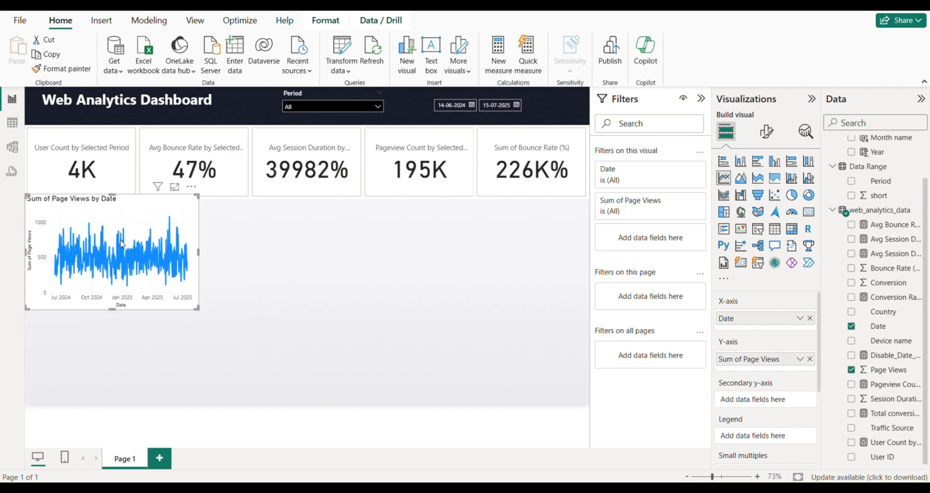
{"action": "left_click_drag", "start_coordinate": [138, 223], "coordinate": [139, 219]}
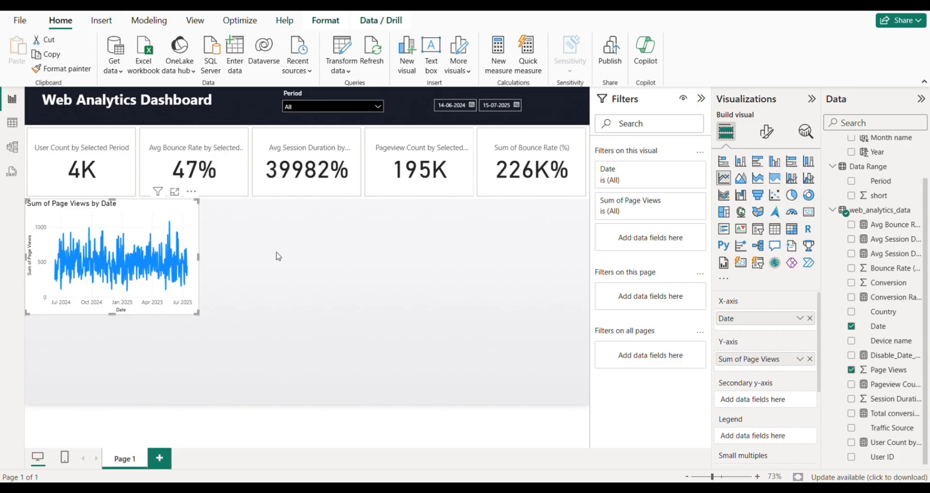
Add a pie chart to the right of the line chart with Device name as legend and Page Views as values
{"action": "left_click", "coordinate": [278, 256]}
{"action": "left_click", "coordinate": [790, 196]}
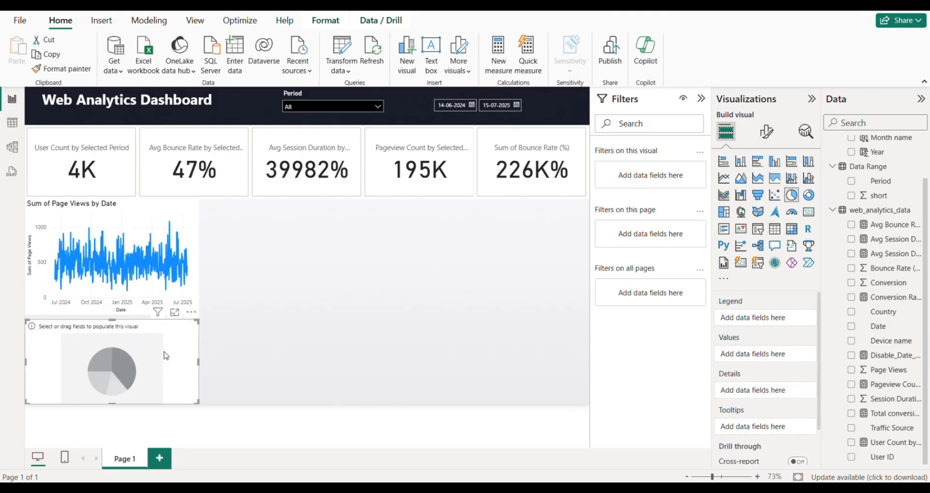
{"action": "left_click_drag", "start_coordinate": [153, 363], "coordinate": [333, 248]}
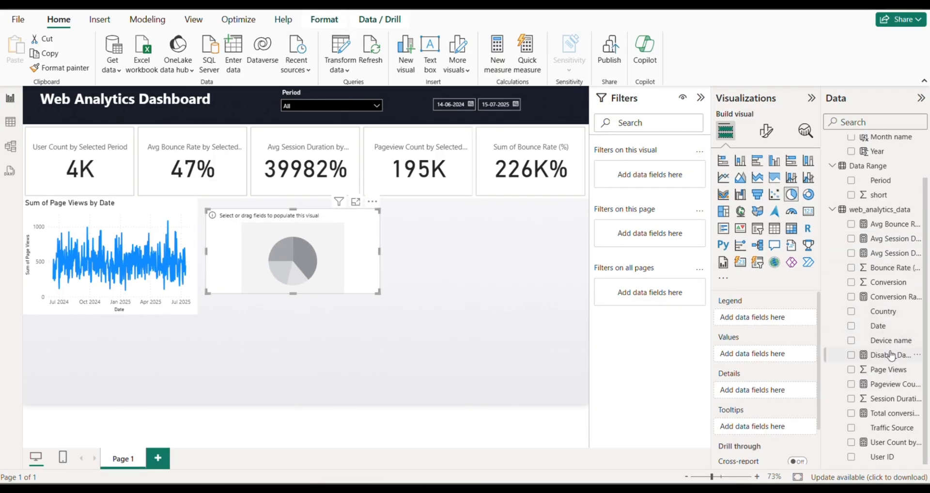
{"action": "left_click_drag", "start_coordinate": [891, 340], "coordinate": [331, 257]}
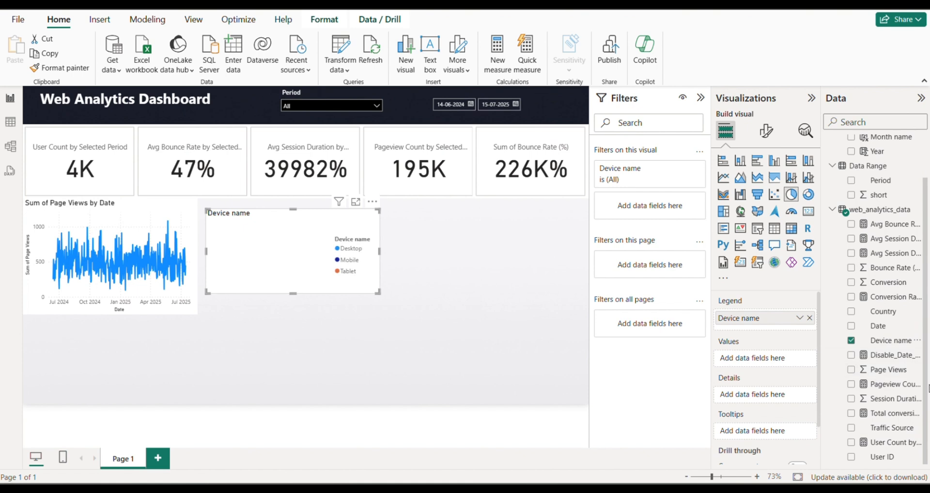
{"action": "left_click_drag", "start_coordinate": [888, 370], "coordinate": [232, 254]}
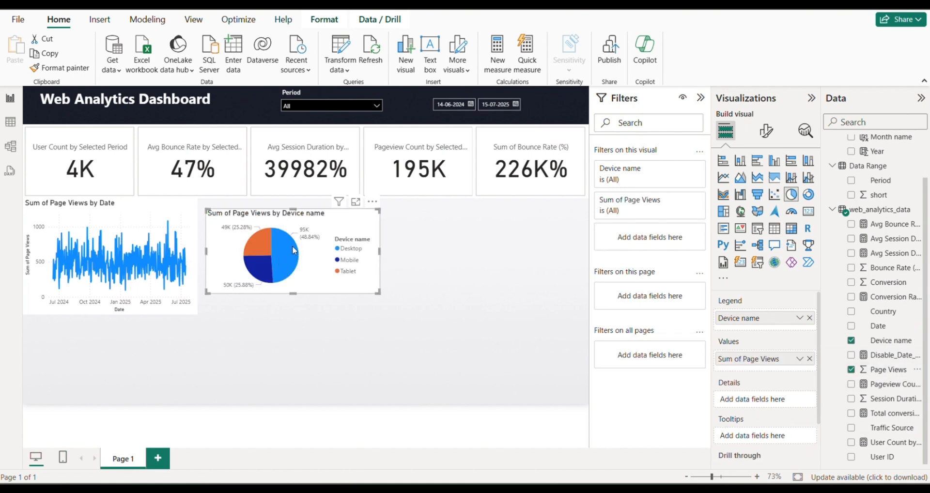
{"action": "mouse_move", "coordinate": [290, 257]}
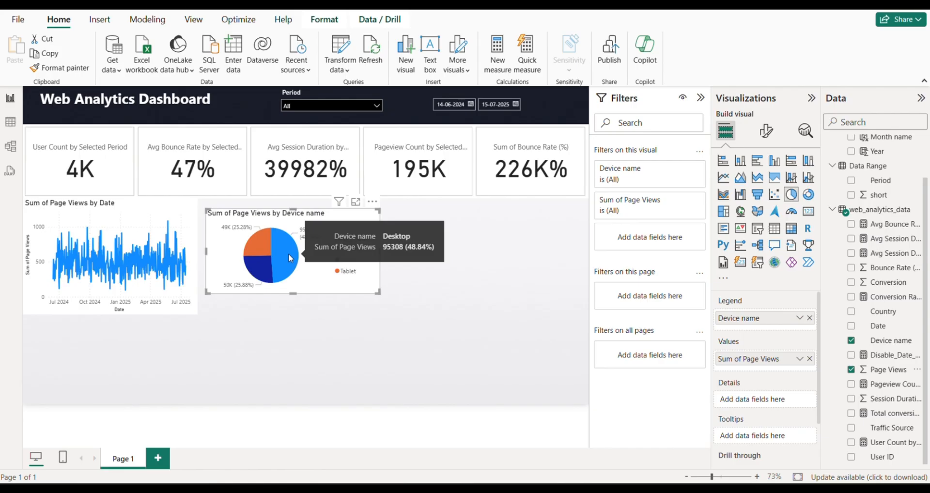
{"action": "mouse_move", "coordinate": [256, 241]}
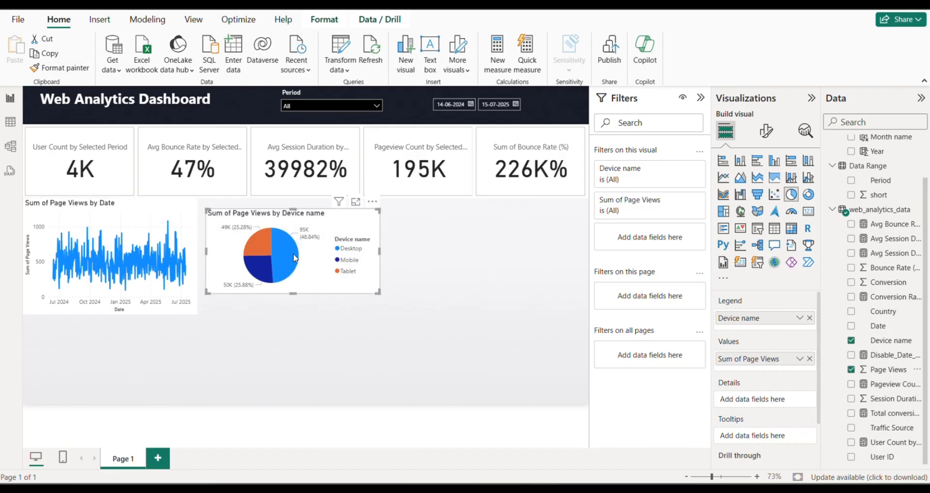
{"action": "left_click_drag", "start_coordinate": [303, 228], "coordinate": [305, 228]}
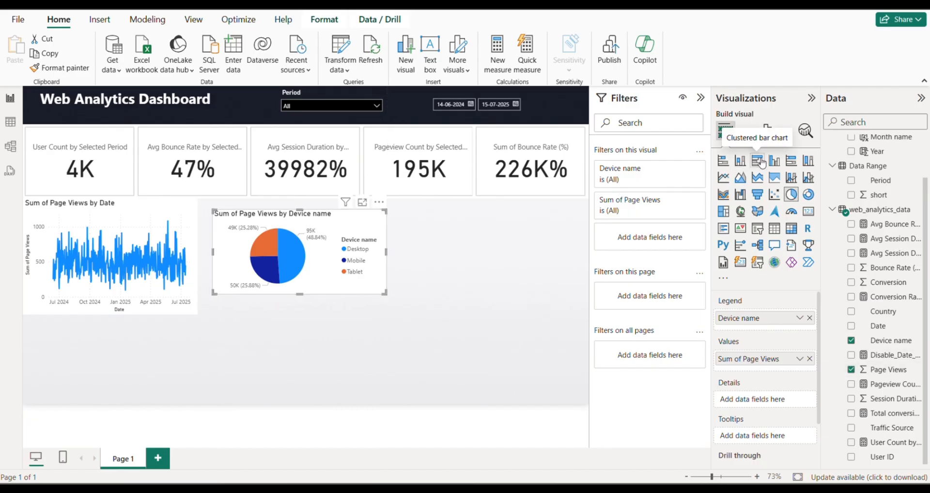
Add a clustered bar chart below the line chart with Country on the Y-axis and Total conversion on the X-axis
{"action": "left_click", "coordinate": [436, 301]}
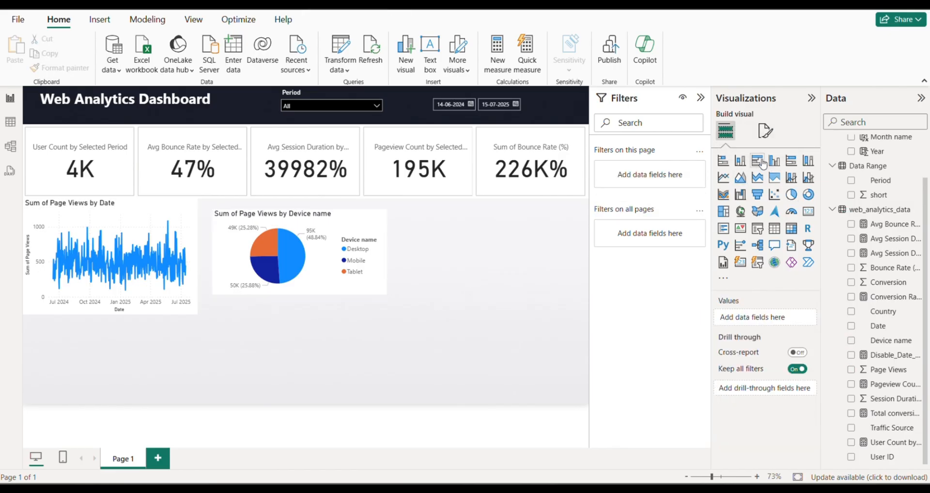
{"action": "left_click", "coordinate": [758, 161]}
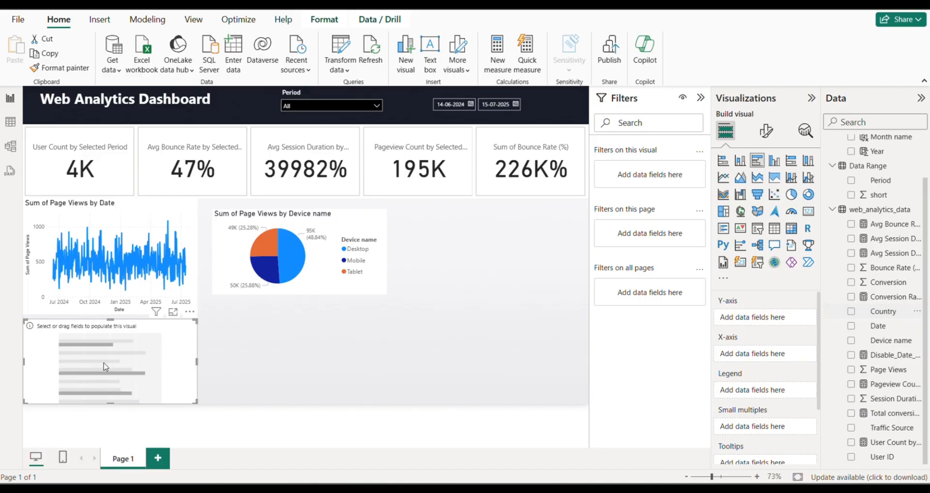
{"action": "left_click_drag", "start_coordinate": [896, 424], "coordinate": [48, 383]}
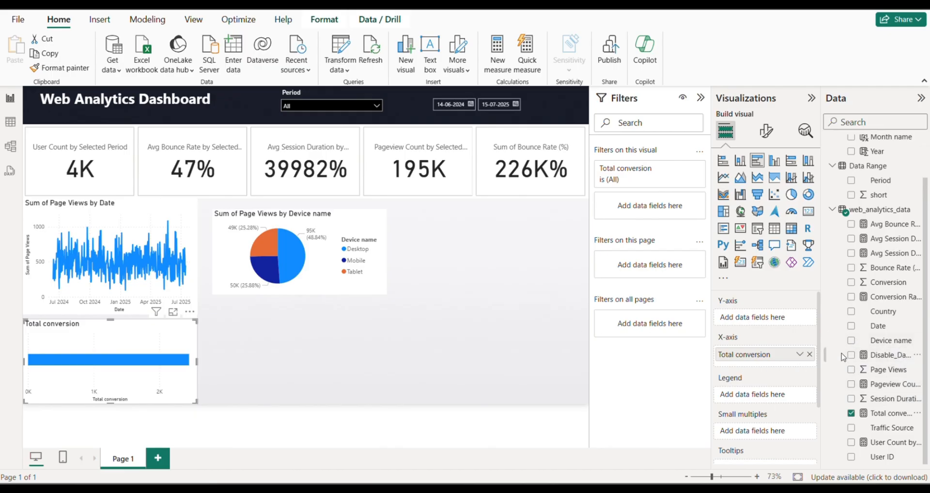
{"action": "left_click_drag", "start_coordinate": [906, 312], "coordinate": [780, 319]}
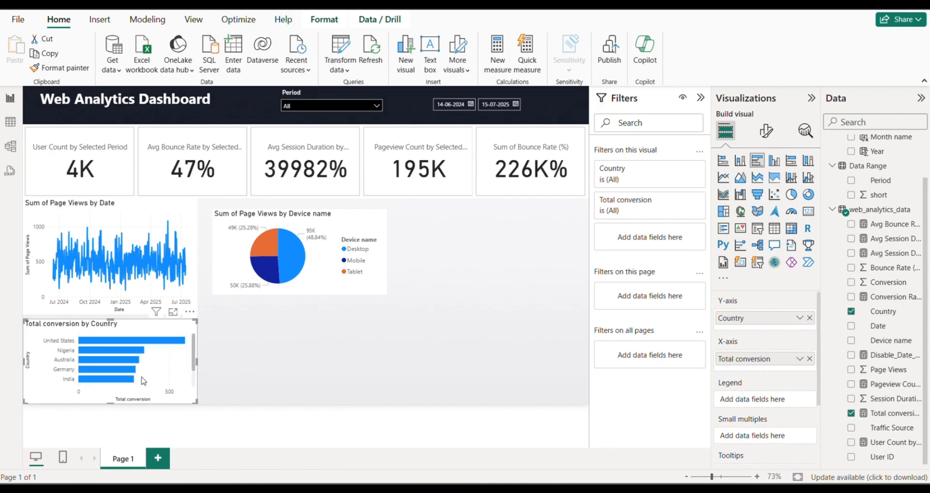
Filter the bar chart's Country field to the Top 3 by Sum of Page Views using a Top N filter
{"action": "left_click", "coordinate": [647, 175]}
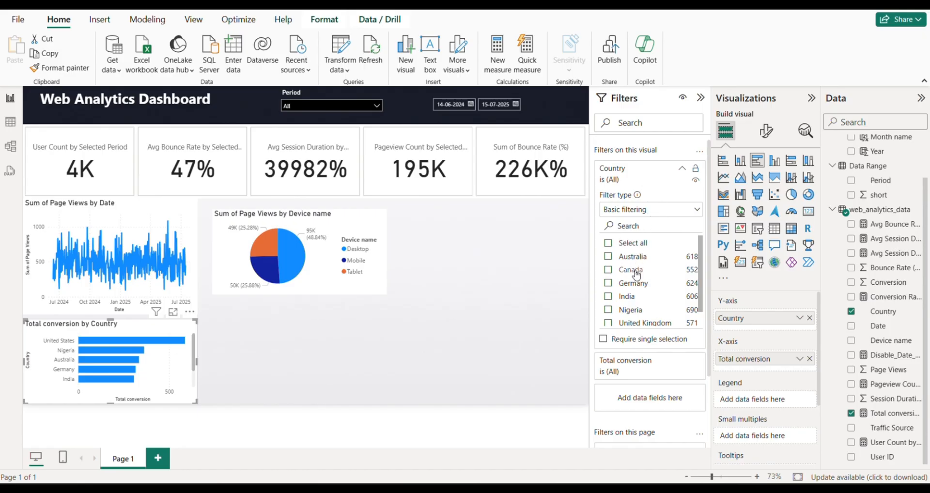
{"action": "left_click", "coordinate": [660, 212]}
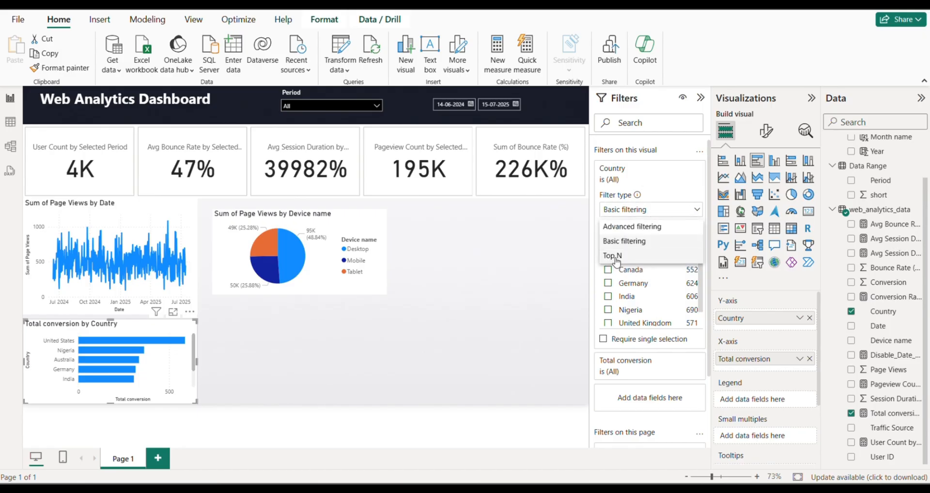
{"action": "left_click", "coordinate": [641, 255]}
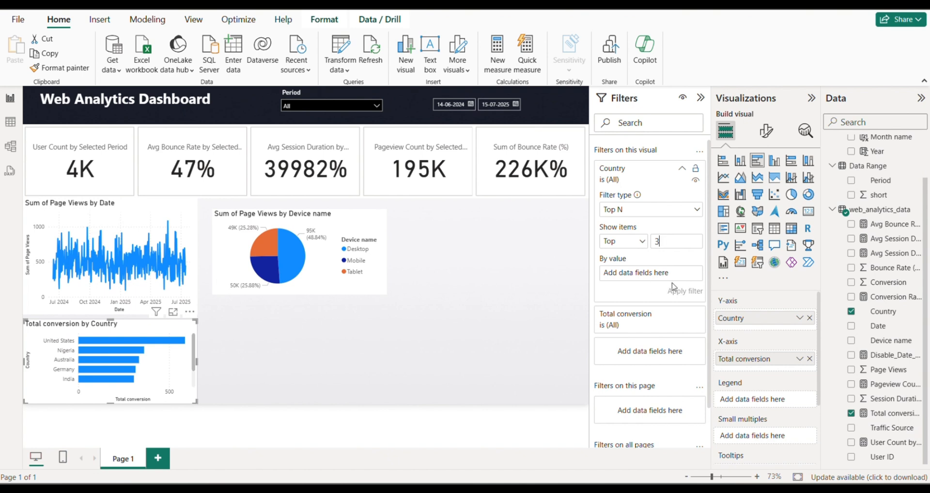
{"action": "left_click_drag", "start_coordinate": [872, 369], "coordinate": [671, 279]}
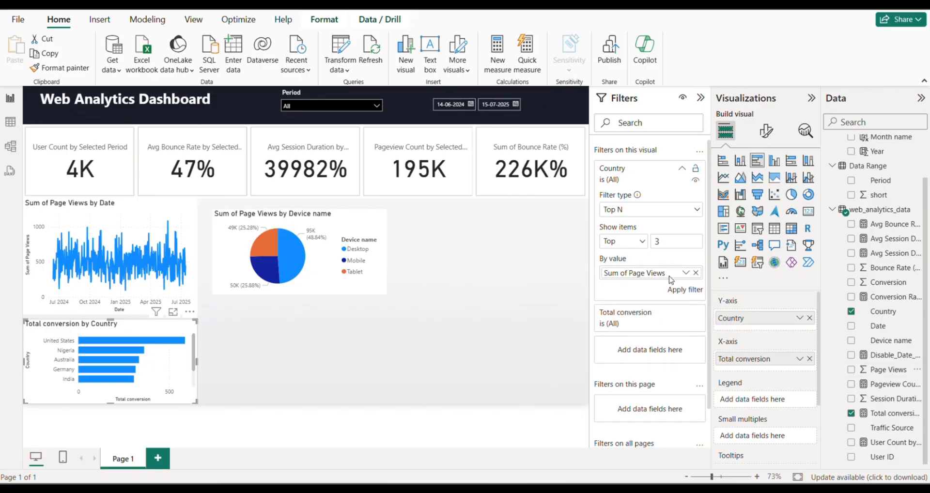
{"action": "left_click", "coordinate": [685, 290]}
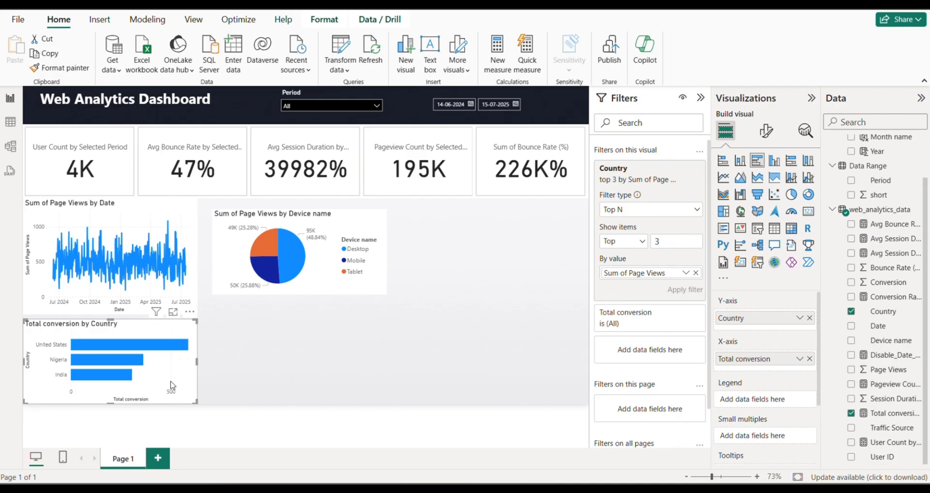
Move the bar chart up against the line chart and shift the pie chart up and closer to the line chart
{"action": "left_click_drag", "start_coordinate": [170, 385], "coordinate": [164, 379]}
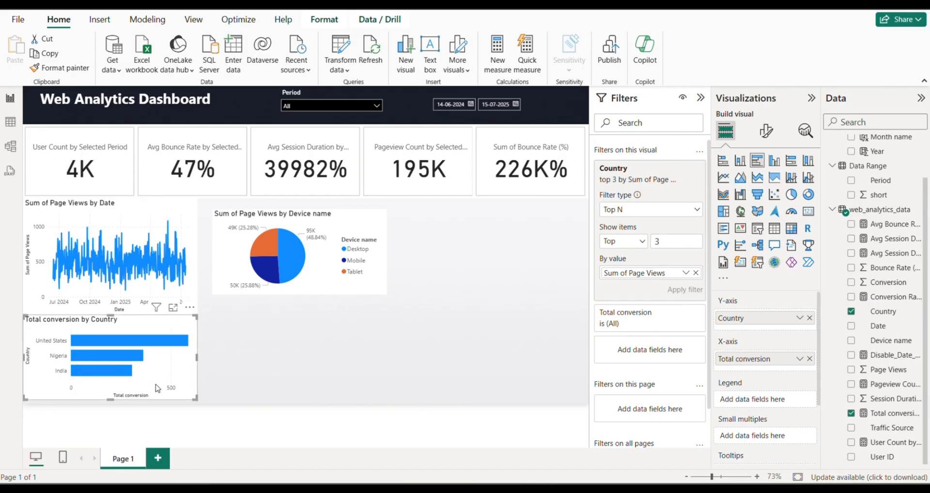
{"action": "left_click_drag", "start_coordinate": [299, 244], "coordinate": [292, 238]}
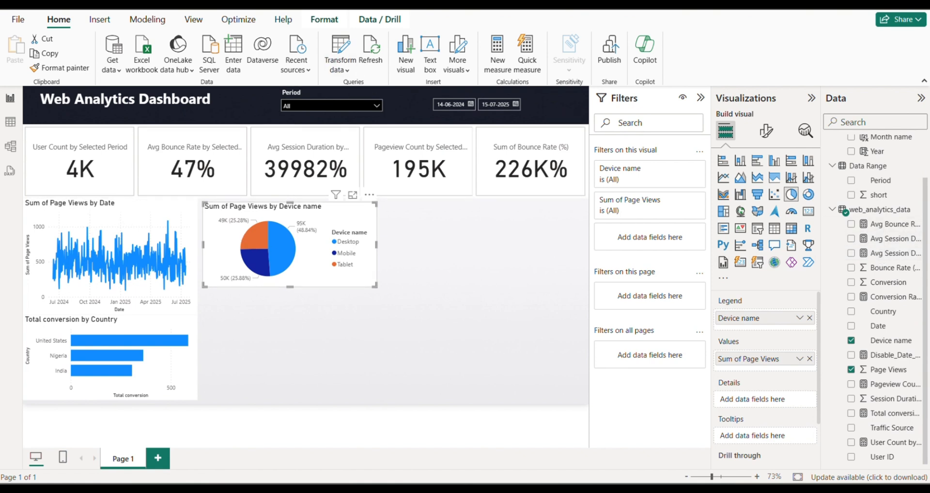
Add a clustered column chart below the pie chart with Traffic Source on the X-axis and Bounce Rate (%) on the Y-axis, extending it upward
{"action": "left_click", "coordinate": [474, 147]}
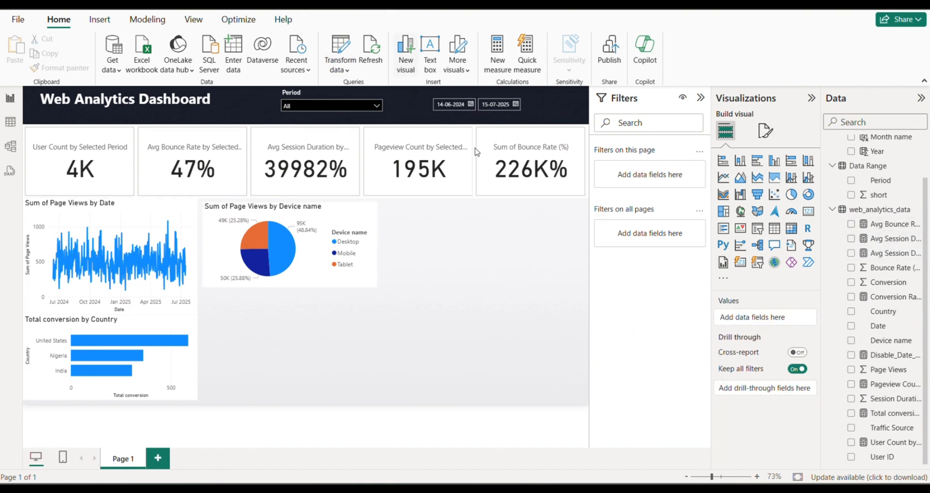
{"action": "left_click", "coordinate": [773, 160]}
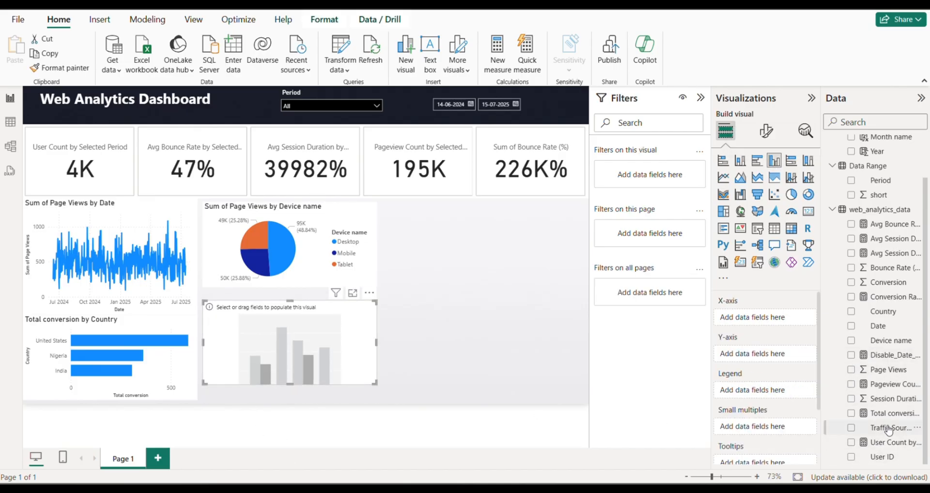
{"action": "left_click_drag", "start_coordinate": [287, 369], "coordinate": [288, 384]}
{"action": "left_click_drag", "start_coordinate": [888, 267], "coordinate": [281, 363]}
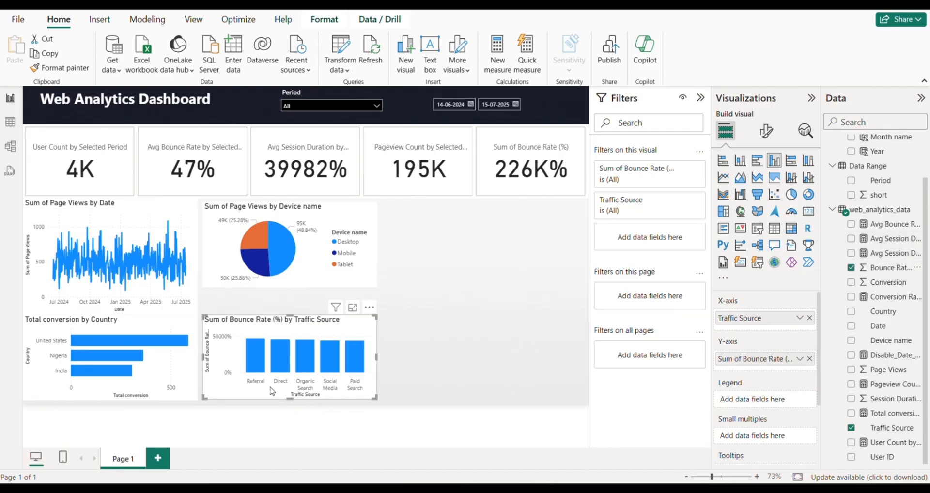
{"action": "mouse_move", "coordinate": [257, 356]}
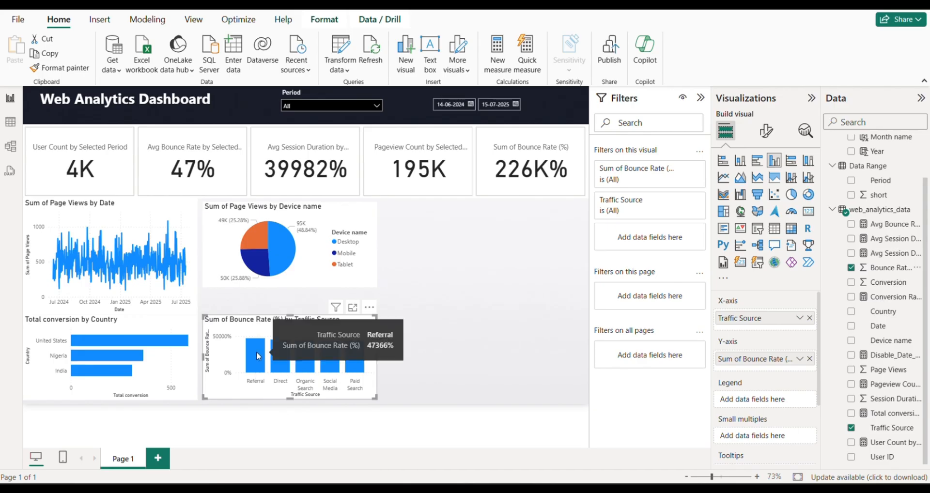
{"action": "mouse_move", "coordinate": [284, 366]}
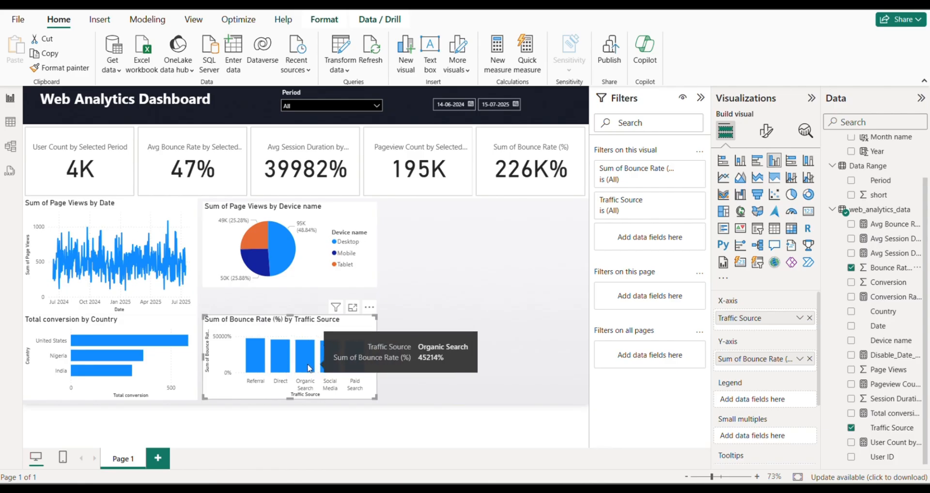
{"action": "mouse_move", "coordinate": [346, 359]}
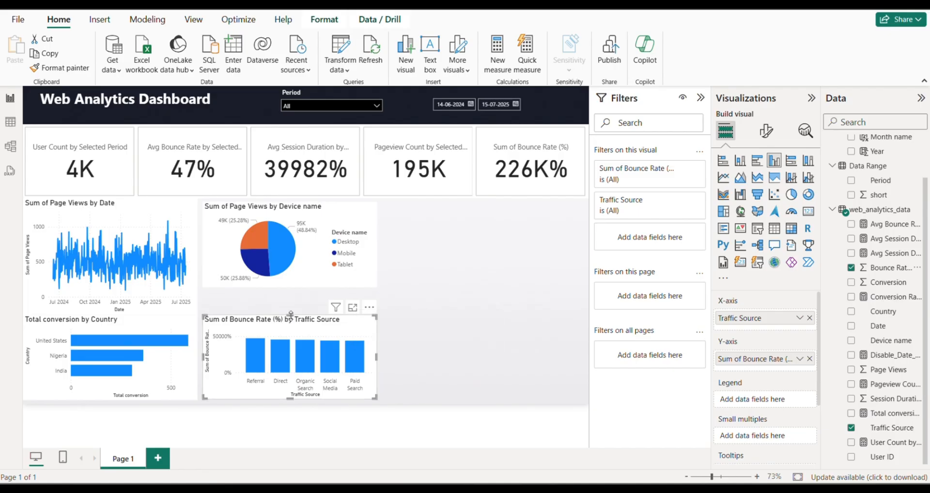
{"action": "left_click_drag", "start_coordinate": [291, 314], "coordinate": [291, 300]}
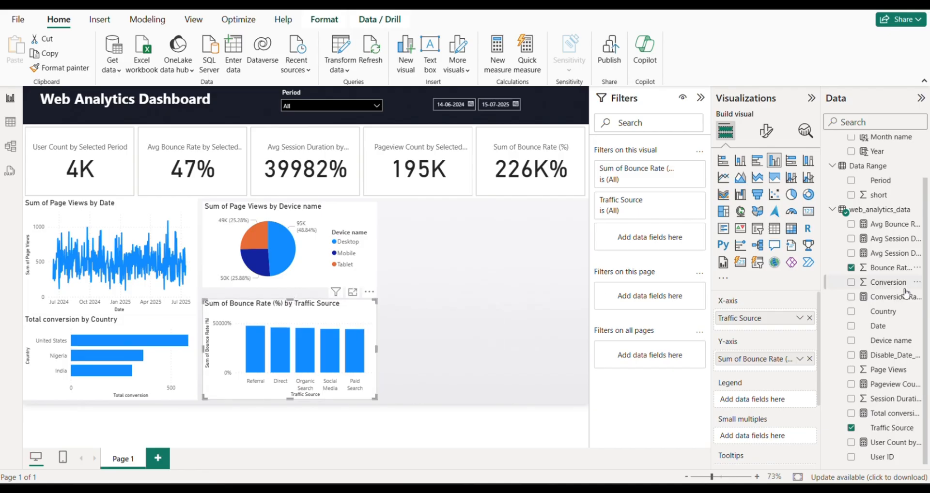
Set Country as the legend of the bounce rate column chart and shift the chart slightly down
{"action": "left_click_drag", "start_coordinate": [890, 312], "coordinate": [770, 372]}
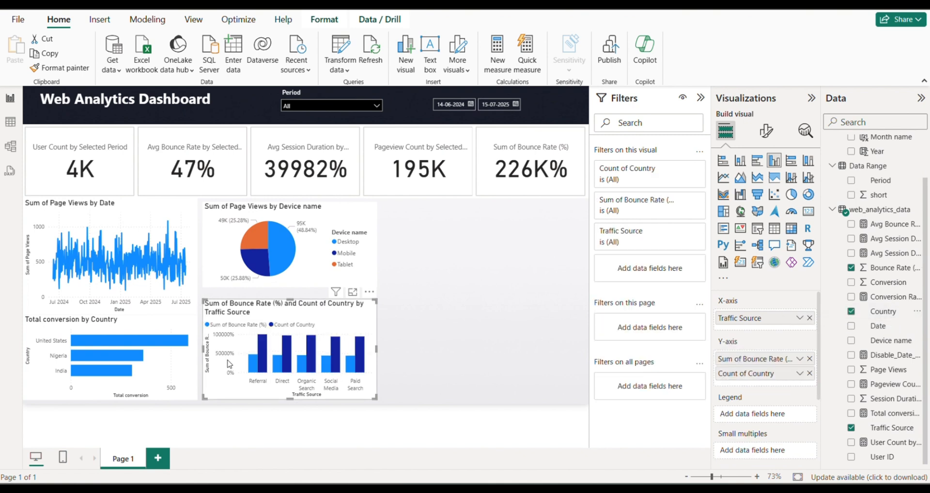
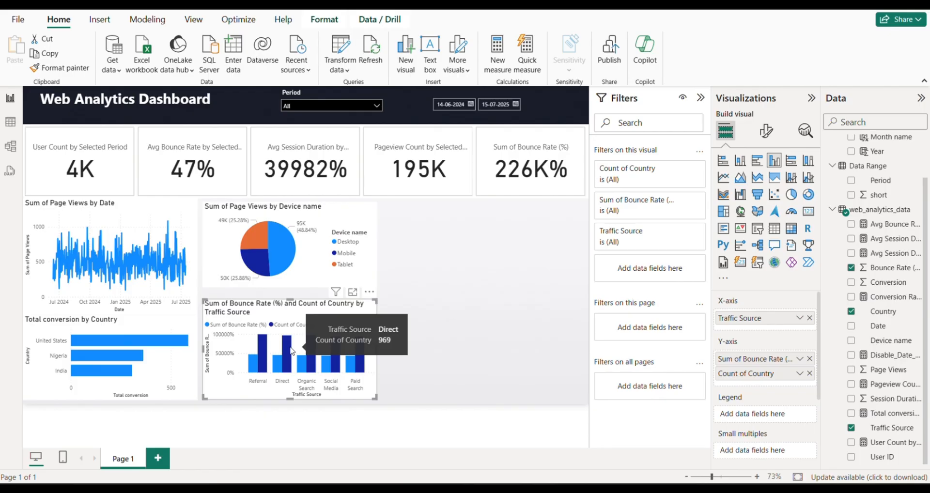
{"action": "left_click_drag", "start_coordinate": [745, 375], "coordinate": [751, 416]}
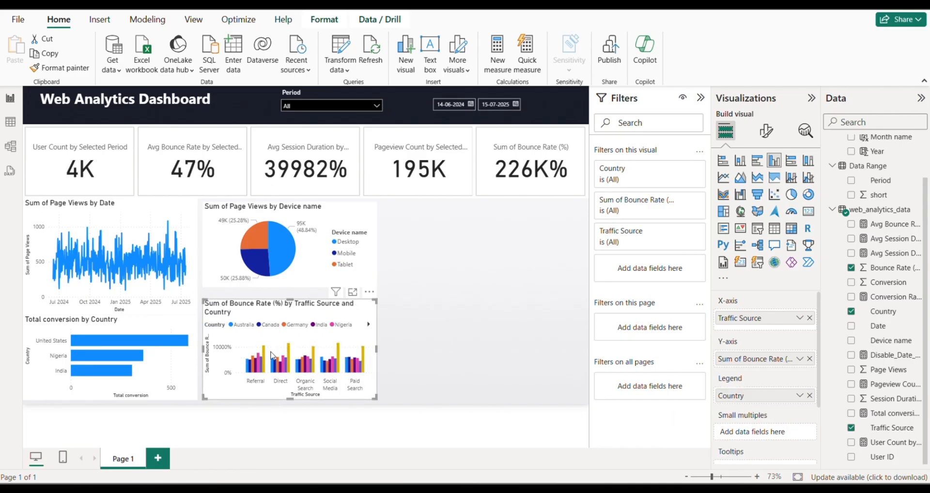
{"action": "mouse_move", "coordinate": [247, 340]}
{"action": "left_mouse_down"}
{"action": "mouse_move", "coordinate": [274, 342]}
{"action": "mouse_move", "coordinate": [260, 342]}
{"action": "left_mouse_up"}
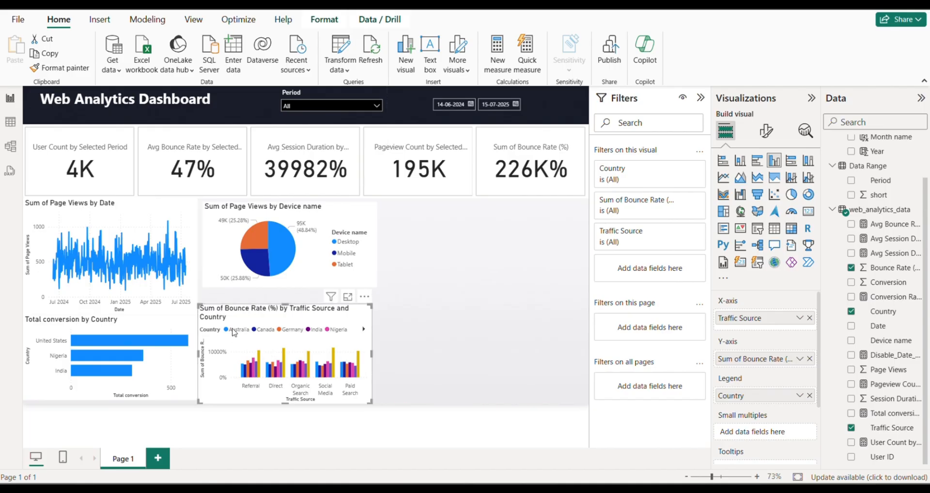
Cross-filter the dashboard by Australia, Canada, Germany, India and Nigeria from the column chart's legend, clear the selection and realign the chart with the pie chart
{"action": "left_click", "coordinate": [226, 331]}
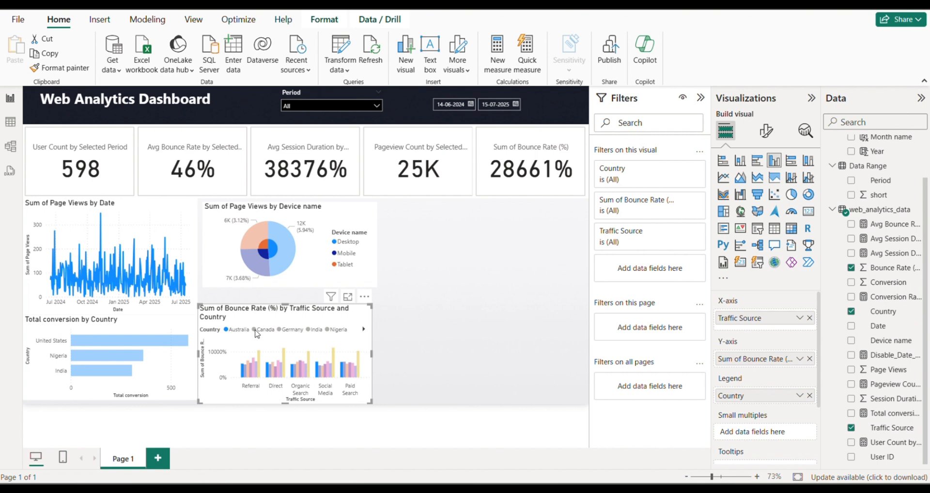
{"action": "left_click", "coordinate": [255, 331]}
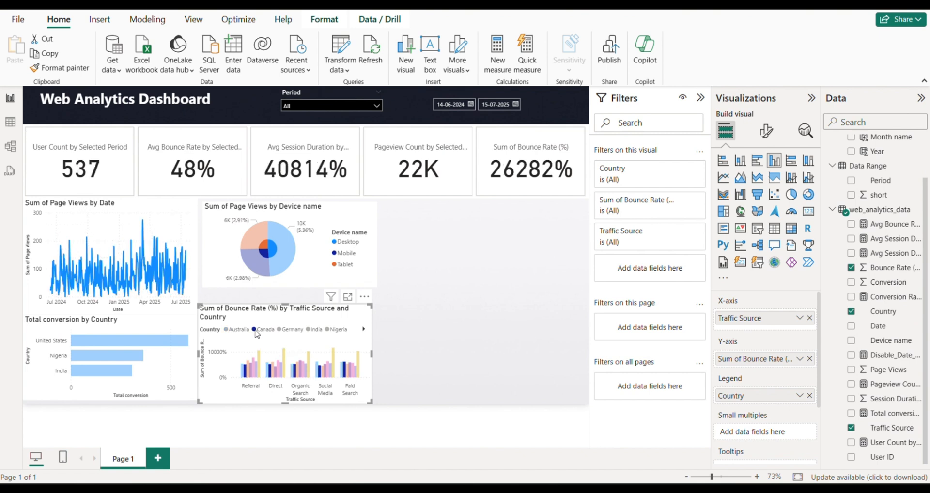
{"action": "left_click", "coordinate": [290, 332]}
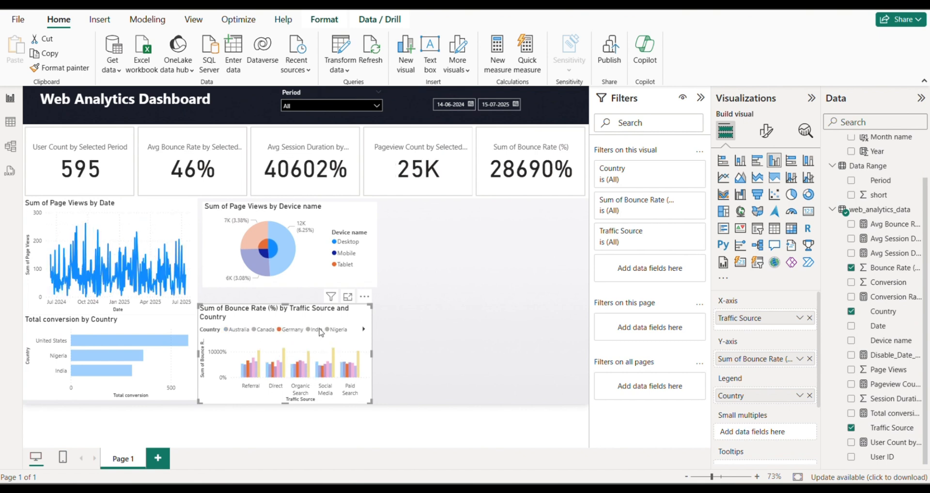
{"action": "left_click", "coordinate": [313, 330]}
{"action": "left_click", "coordinate": [331, 331]}
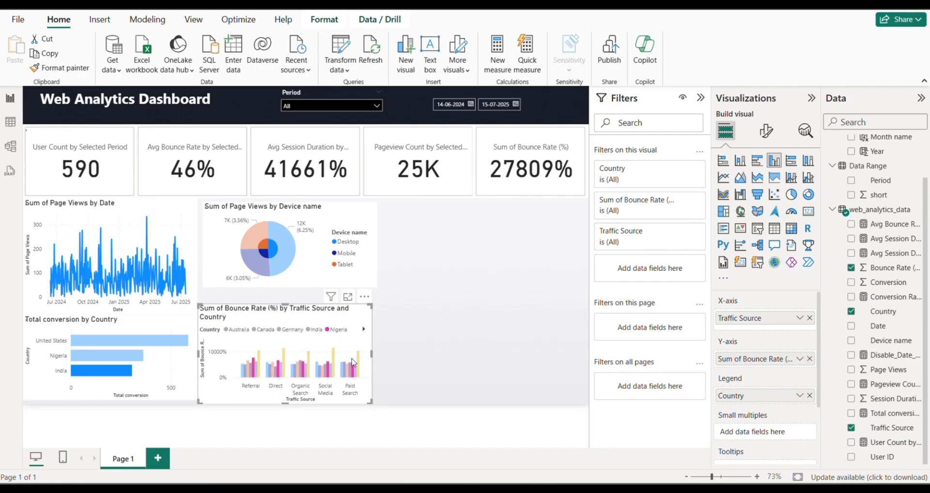
{"action": "left_click_drag", "start_coordinate": [347, 351], "coordinate": [352, 351]}
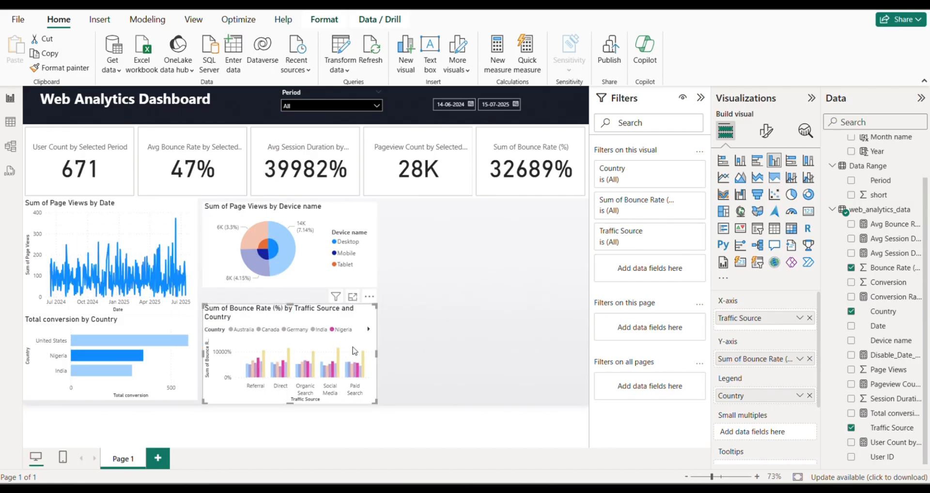
{"action": "left_click", "coordinate": [300, 349]}
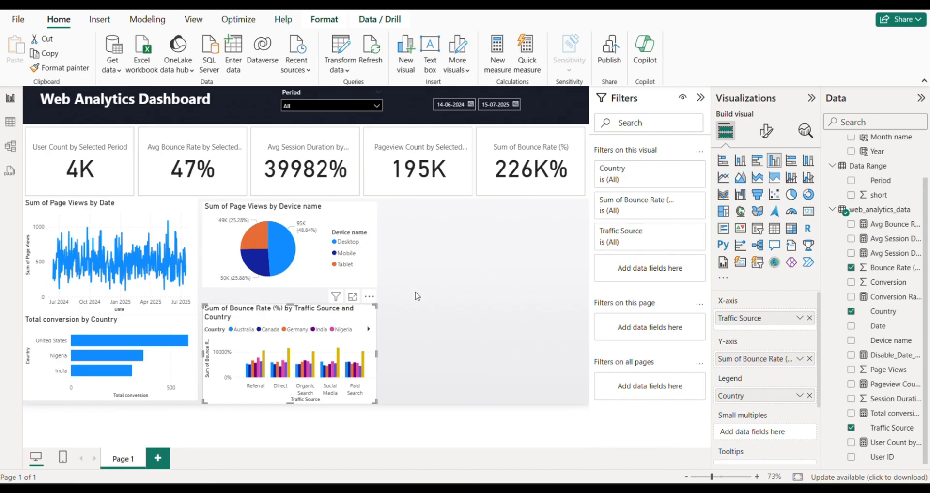
Turn off the X-axis title of the bounce rate column chart while keeping its axis values on
{"action": "left_click", "coordinate": [771, 138]}
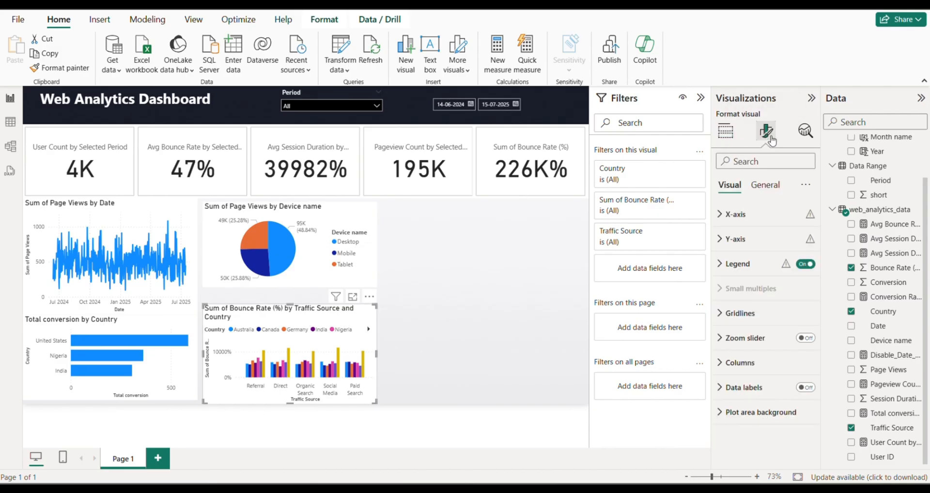
{"action": "left_click", "coordinate": [754, 222]}
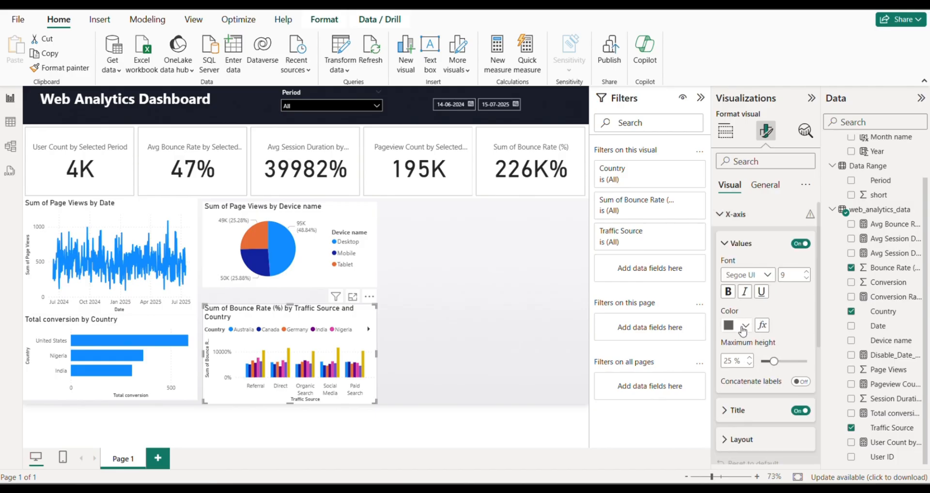
{"action": "left_click", "coordinate": [797, 244]}
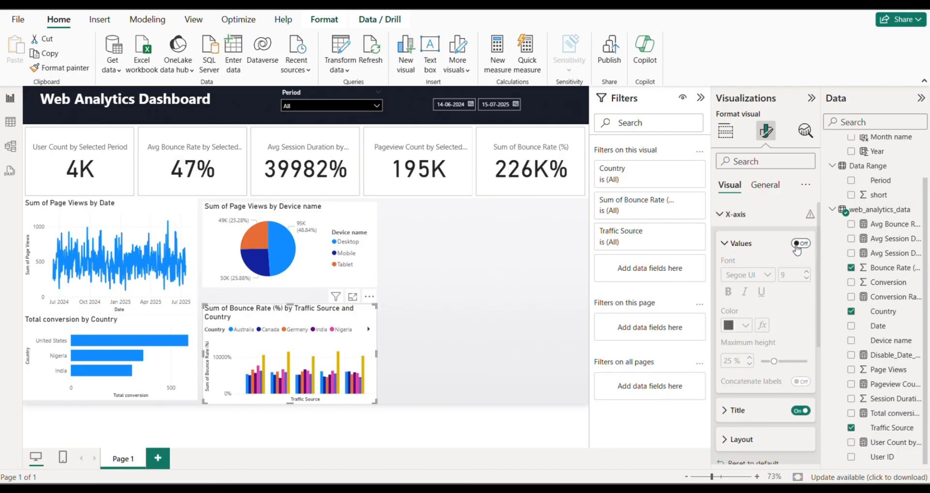
{"action": "left_click", "coordinate": [797, 246]}
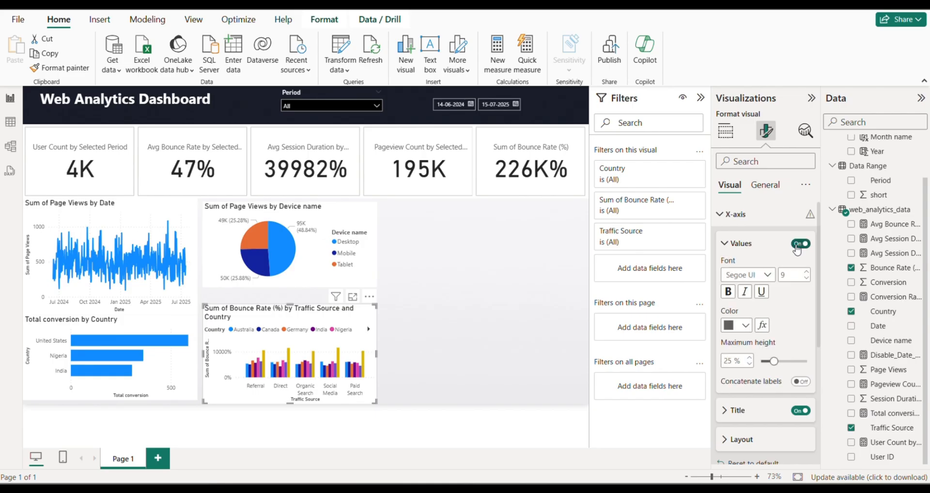
{"action": "left_click", "coordinate": [801, 411]}
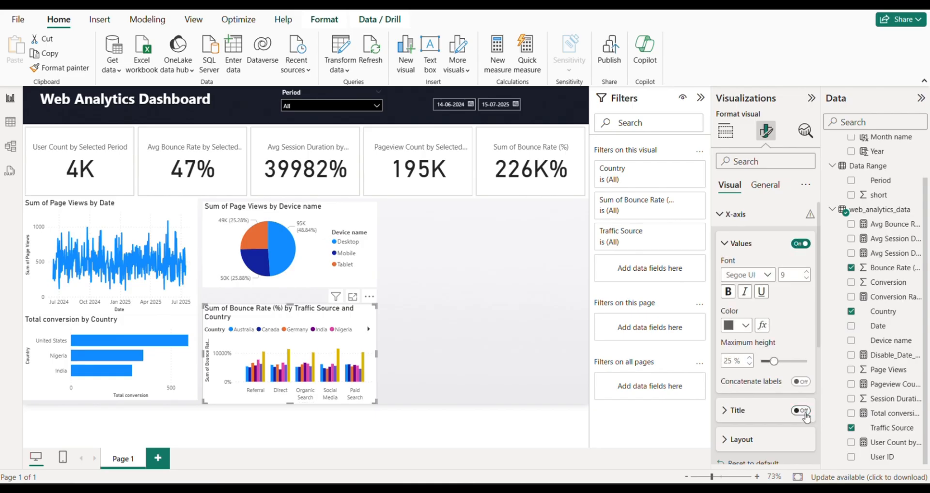
{"action": "left_click", "coordinate": [801, 411]}
{"action": "scroll", "coordinate": [755, 324], "scroll_direction": "down", "scroll_amount": 4}
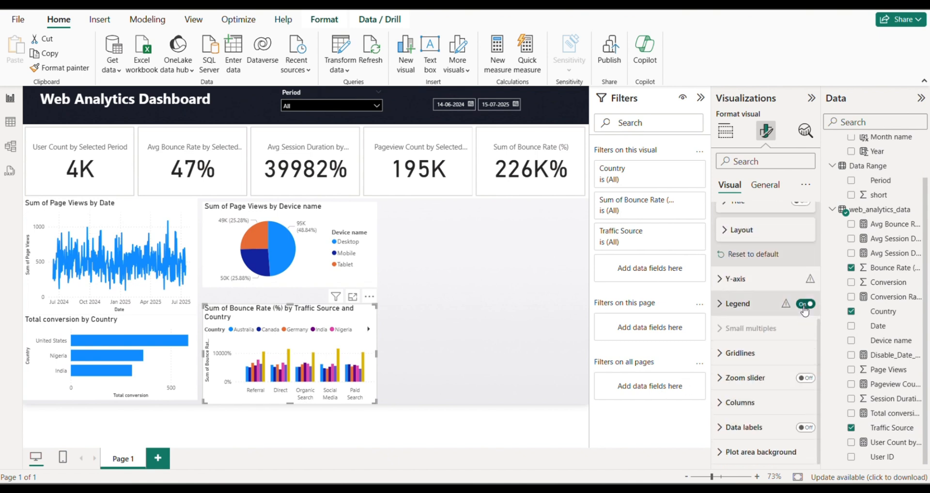
{"action": "scroll", "coordinate": [775, 421], "scroll_direction": "up", "scroll_amount": 5}
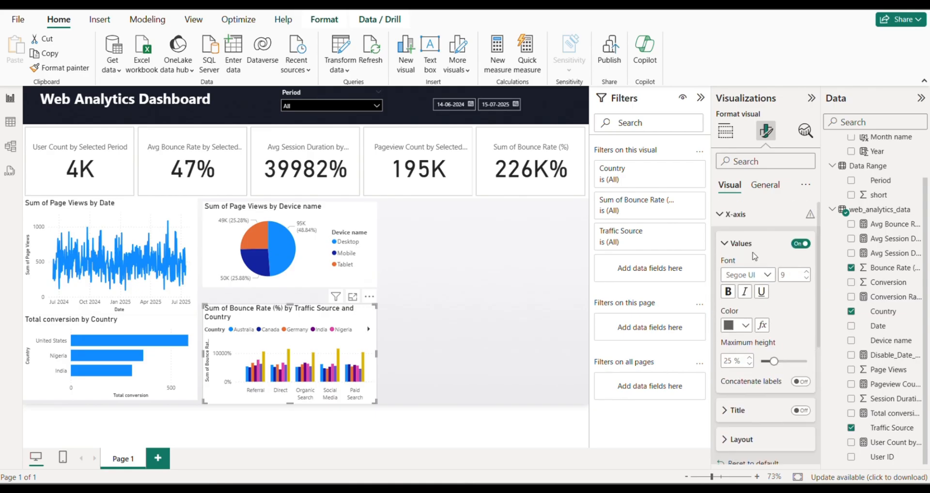
{"action": "left_click", "coordinate": [735, 214]}
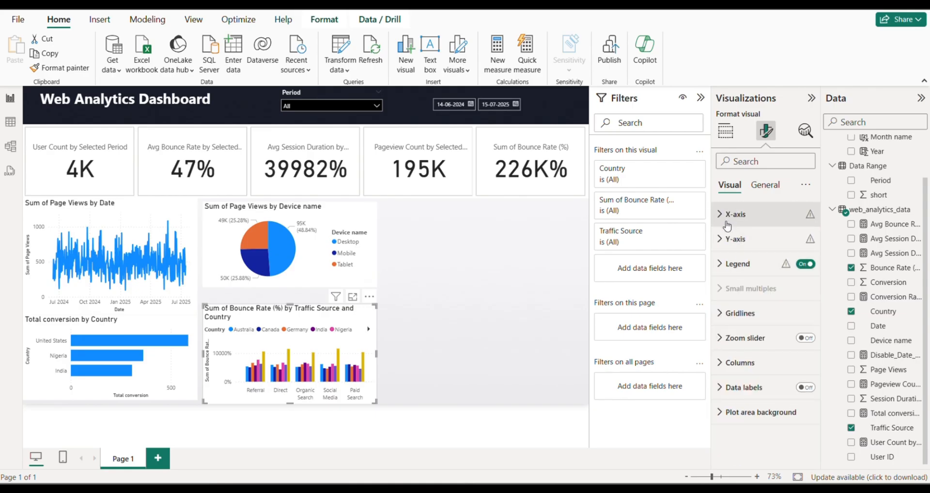
{"action": "left_click", "coordinate": [726, 222]}
{"action": "left_click", "coordinate": [800, 245]}
{"action": "left_click", "coordinate": [800, 245]}
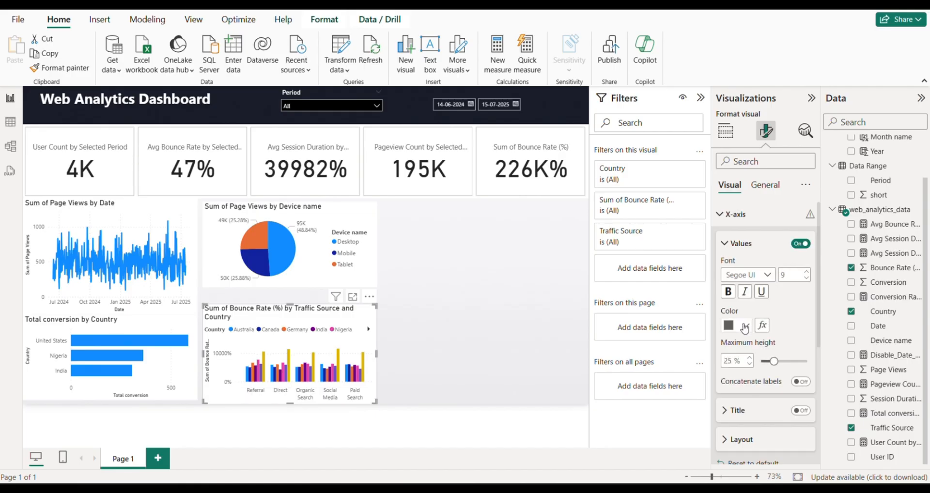
Set the horizontal gridlines of the bounce rate column chart to the Dashed style
{"action": "scroll", "coordinate": [765, 368], "scroll_direction": "down", "scroll_amount": 3}
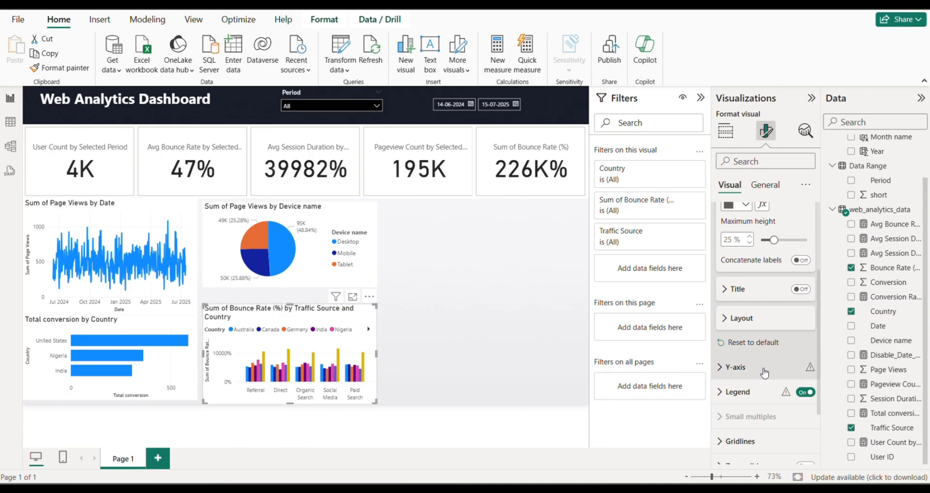
{"action": "scroll", "coordinate": [759, 351], "scroll_direction": "up", "scroll_amount": 2}
{"action": "scroll", "coordinate": [765, 358], "scroll_direction": "down", "scroll_amount": 4}
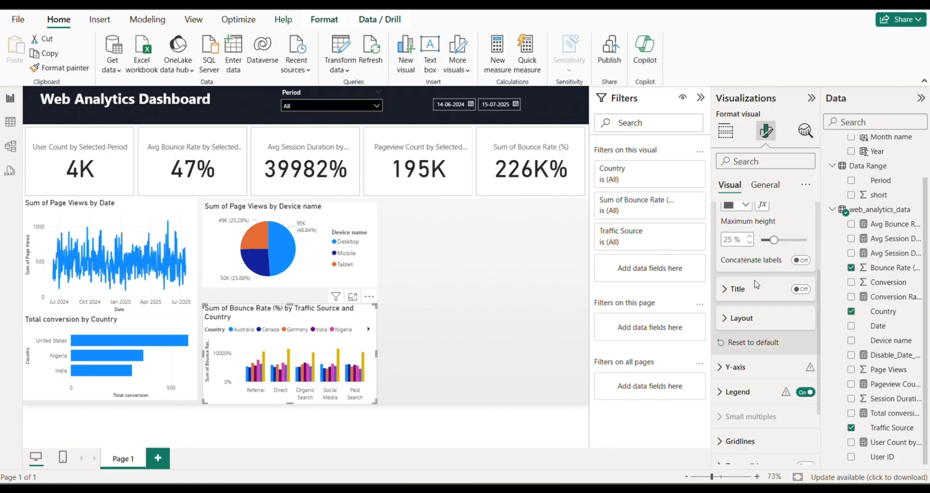
{"action": "left_click", "coordinate": [769, 360]}
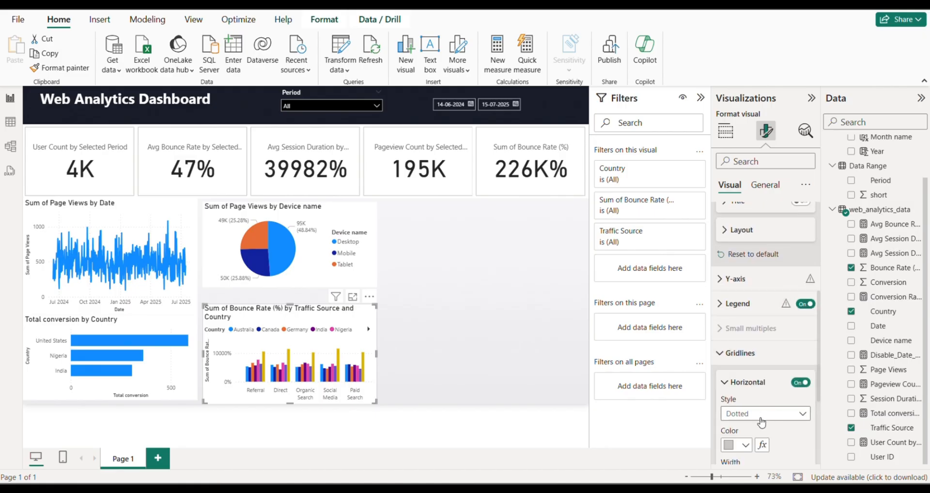
{"action": "scroll", "coordinate": [769, 367], "scroll_direction": "down", "scroll_amount": 3}
{"action": "left_click", "coordinate": [765, 353]}
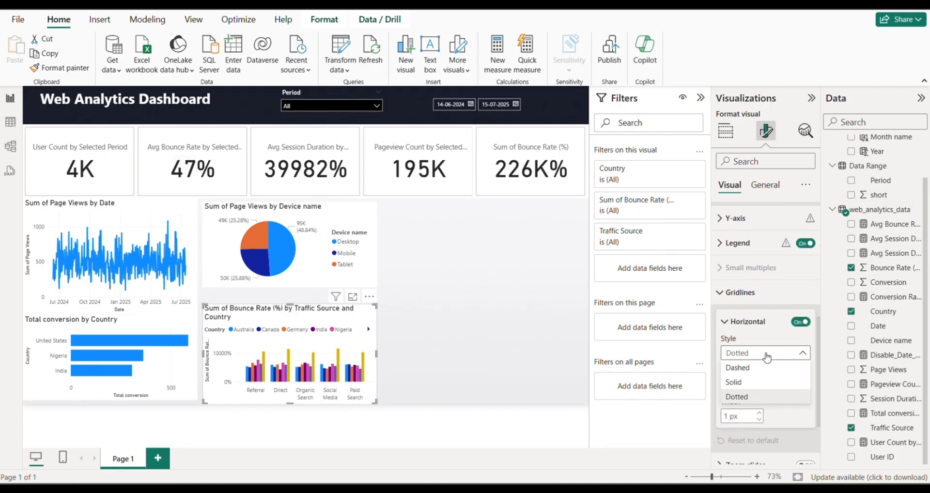
{"action": "left_click", "coordinate": [766, 386]}
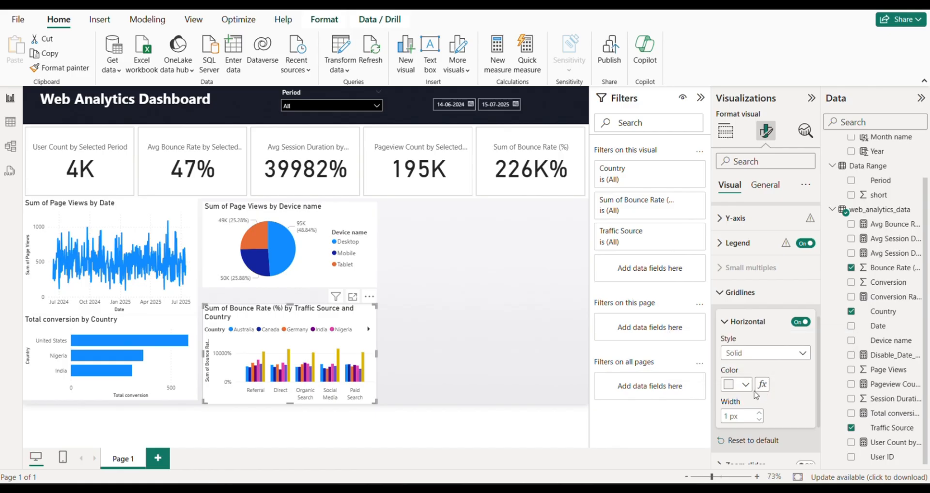
{"action": "left_click", "coordinate": [780, 356]}
{"action": "left_click", "coordinate": [768, 369]}
Examine the column series and border settings of the bounce rate column chart and deselect the chart
{"action": "scroll", "coordinate": [785, 388], "scroll_direction": "down", "scroll_amount": 2}
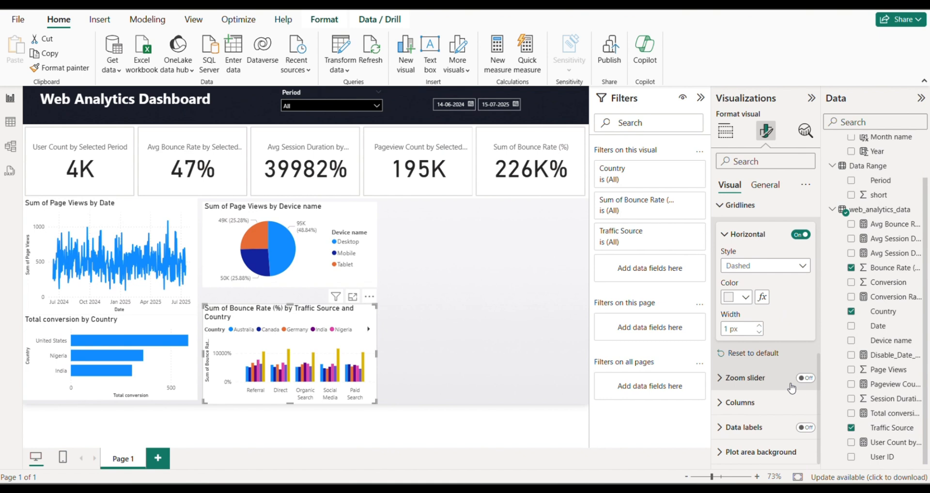
{"action": "left_click", "coordinate": [763, 404]}
{"action": "scroll", "coordinate": [777, 396], "scroll_direction": "down", "scroll_amount": 4}
{"action": "left_click", "coordinate": [758, 283]}
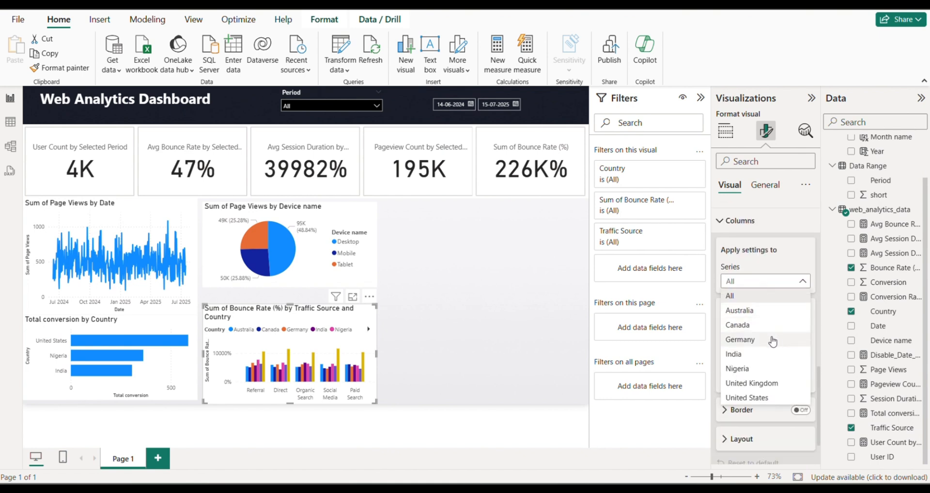
{"action": "left_click", "coordinate": [630, 415]}
{"action": "left_click", "coordinate": [761, 414]}
{"action": "scroll", "coordinate": [793, 363], "scroll_direction": "down", "scroll_amount": 4}
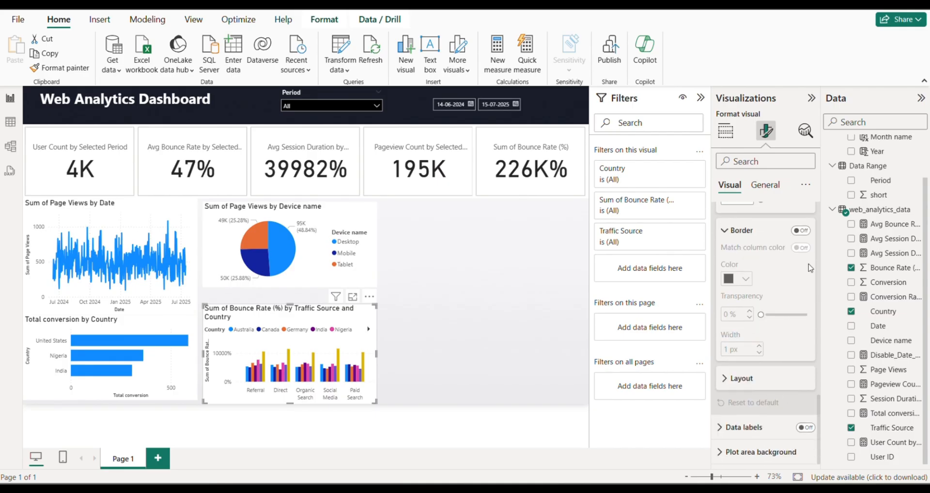
{"action": "left_click", "coordinate": [800, 230]}
{"action": "left_click", "coordinate": [386, 410]}
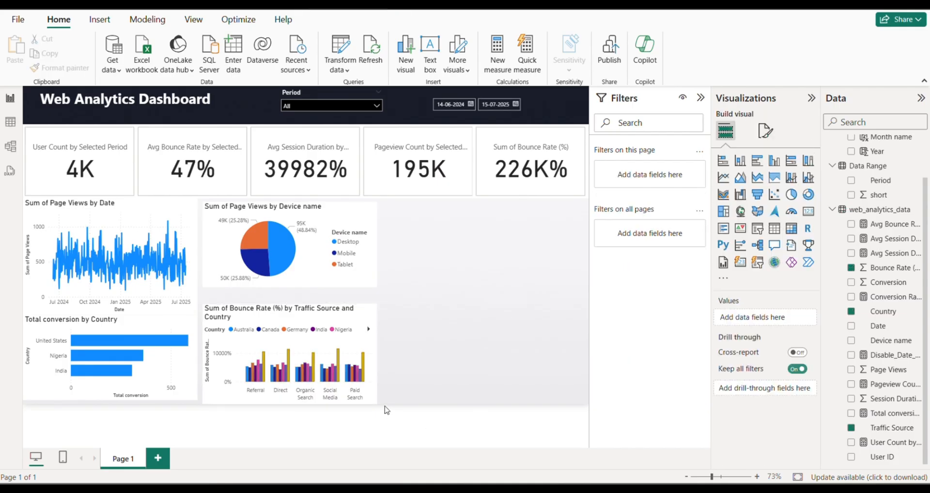
Retitle the bounce rate column chart "Bounce Rate (%) by Traffic Source and Country" and center the title
{"action": "left_click_drag", "start_coordinate": [323, 372], "coordinate": [327, 350]}
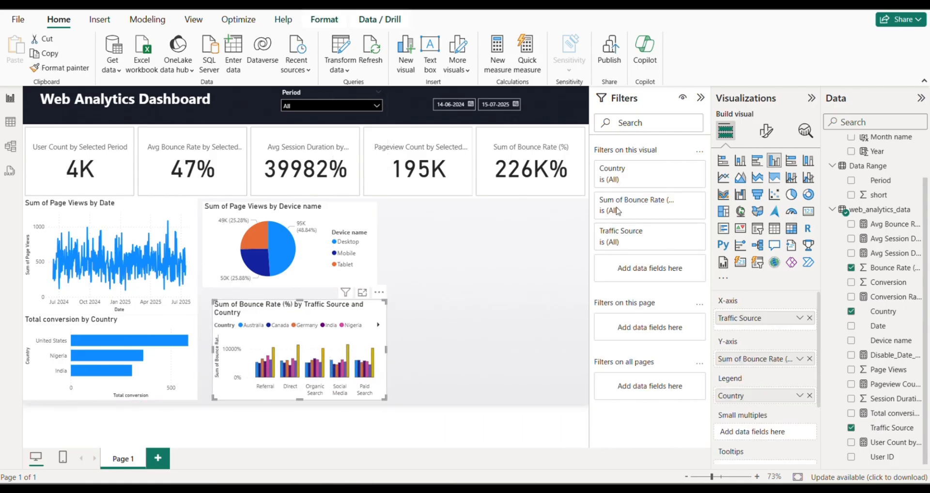
{"action": "left_click", "coordinate": [766, 131]}
{"action": "left_click", "coordinate": [765, 185]}
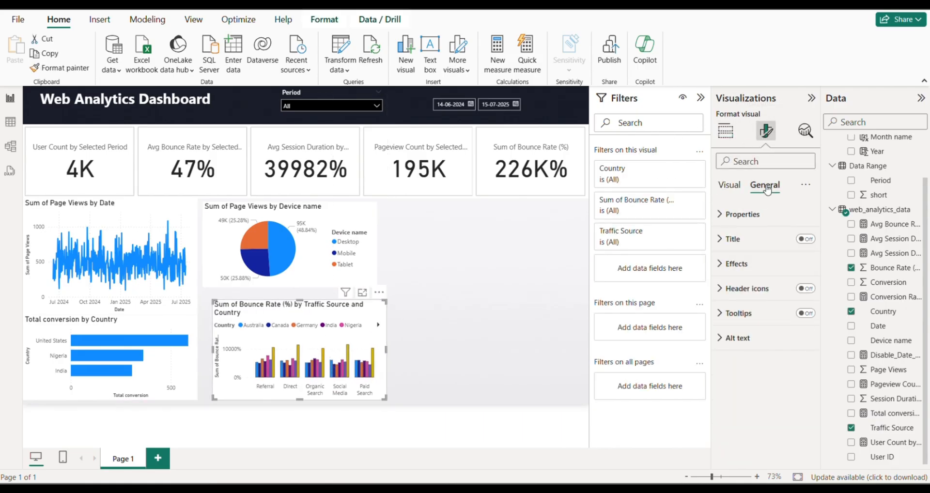
{"action": "left_click", "coordinate": [751, 238]}
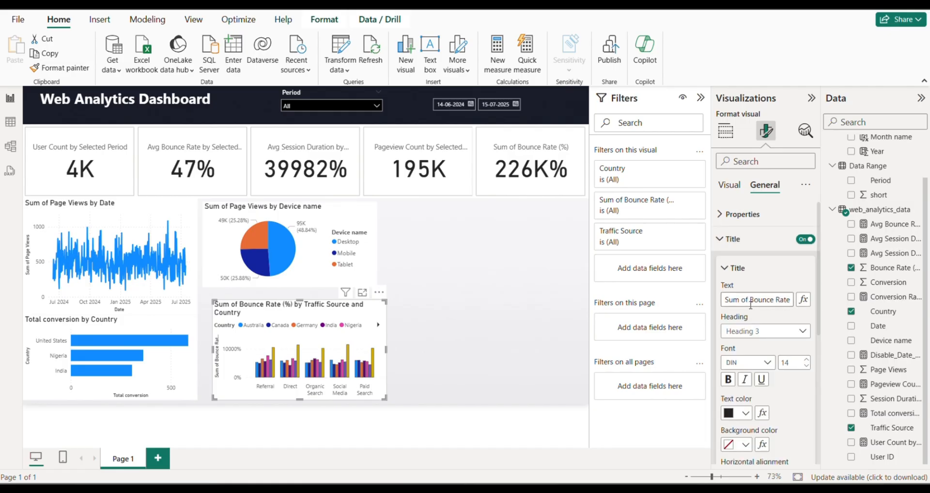
{"action": "left_click", "coordinate": [749, 300]}
{"action": "key", "text": "BackSpace"}
{"action": "key", "text": "BackSpace"}
{"action": "key", "text": "BackSpace"}
{"action": "key", "text": "BackSpace"}
{"action": "key", "text": "BackSpace"}
{"action": "key", "text": "BackSpace"}
{"action": "key", "text": "BackSpace"}
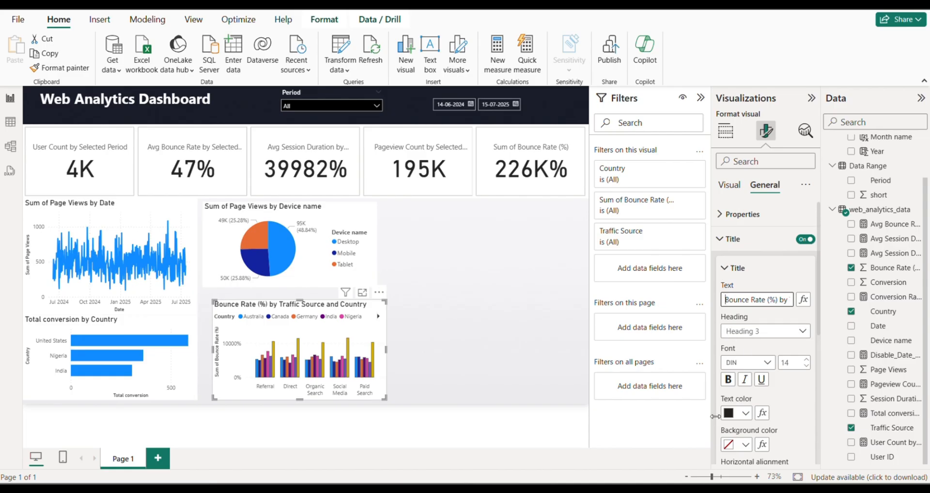
{"action": "scroll", "coordinate": [741, 387], "scroll_direction": "down", "scroll_amount": 5}
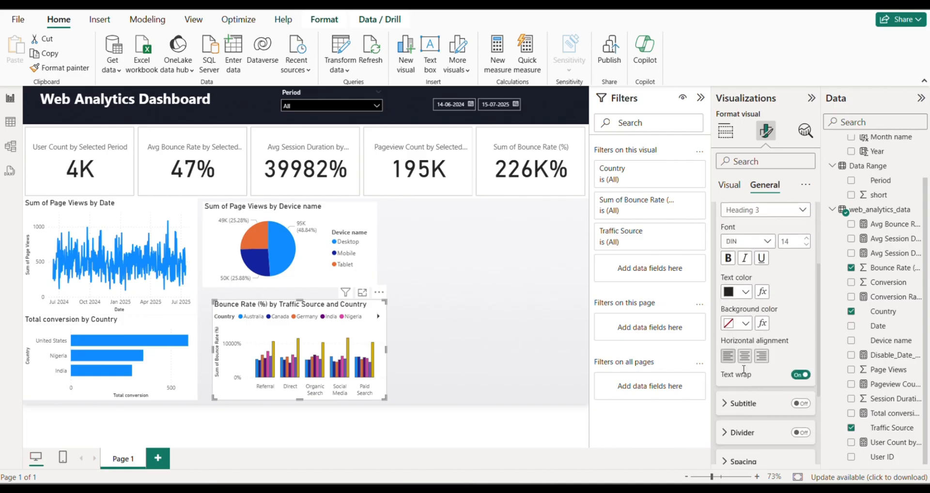
{"action": "left_click", "coordinate": [744, 359]}
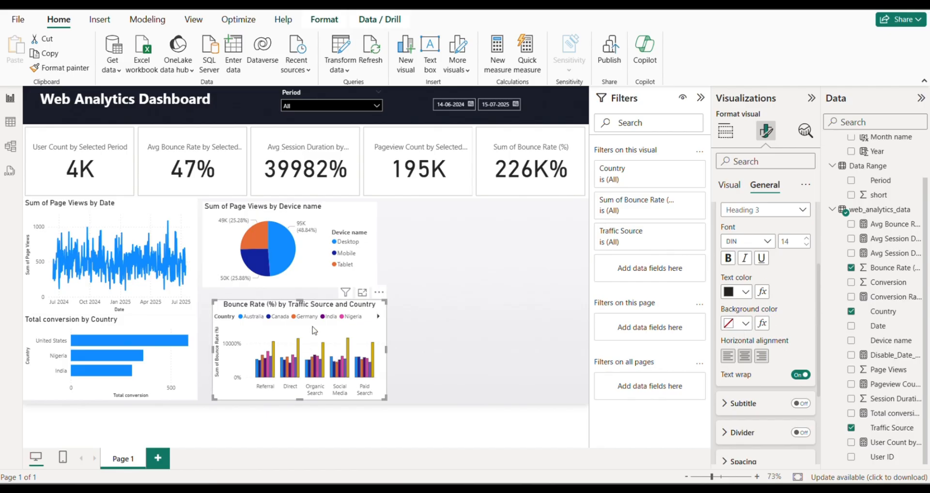
Copy the centered title formatting to the device name pie chart, the page views line chart and the total conversion bar chart with Format Painter
{"action": "left_click", "coordinate": [247, 256]}
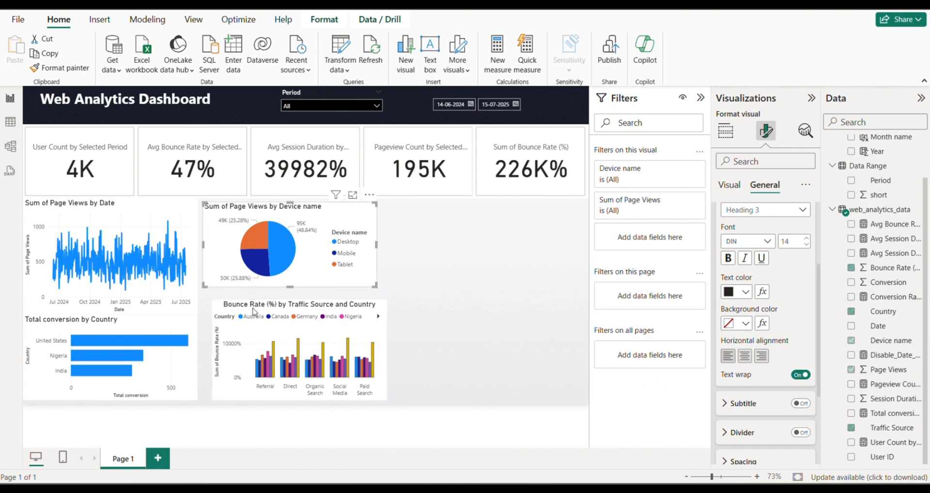
{"action": "left_click", "coordinate": [259, 330]}
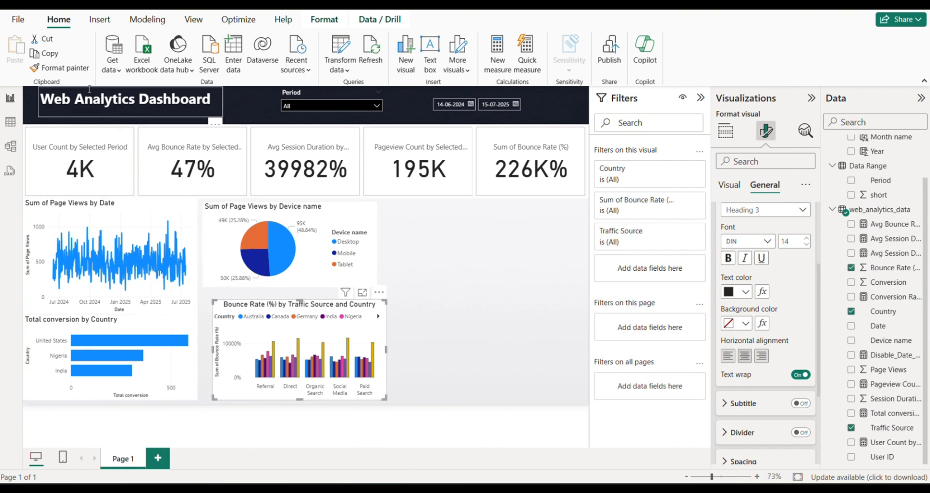
{"action": "left_click", "coordinate": [48, 68]}
{"action": "left_click", "coordinate": [223, 232]}
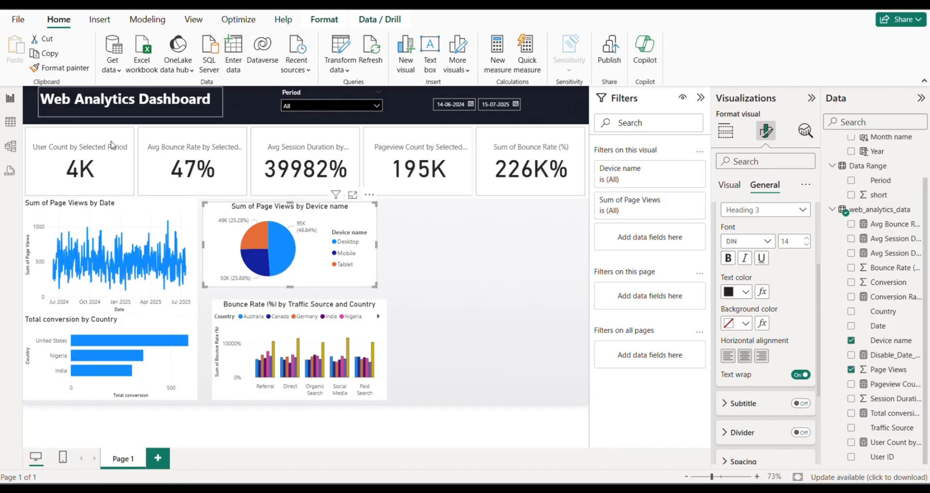
{"action": "left_click", "coordinate": [114, 222]}
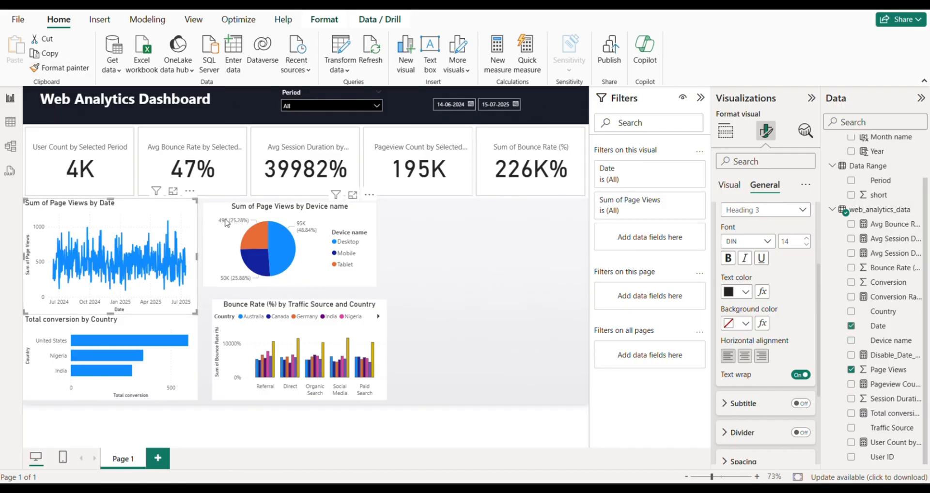
{"action": "left_click", "coordinate": [208, 224]}
{"action": "left_click", "coordinate": [80, 69]}
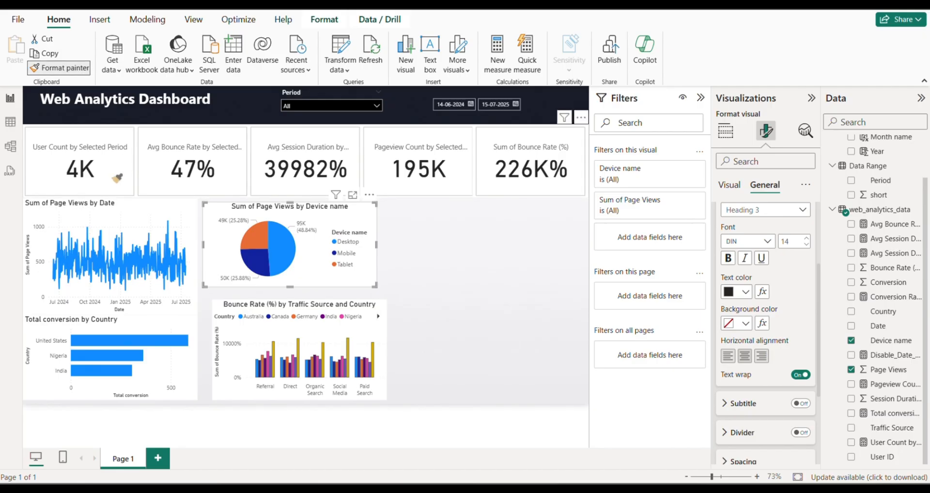
{"action": "left_click", "coordinate": [128, 200]}
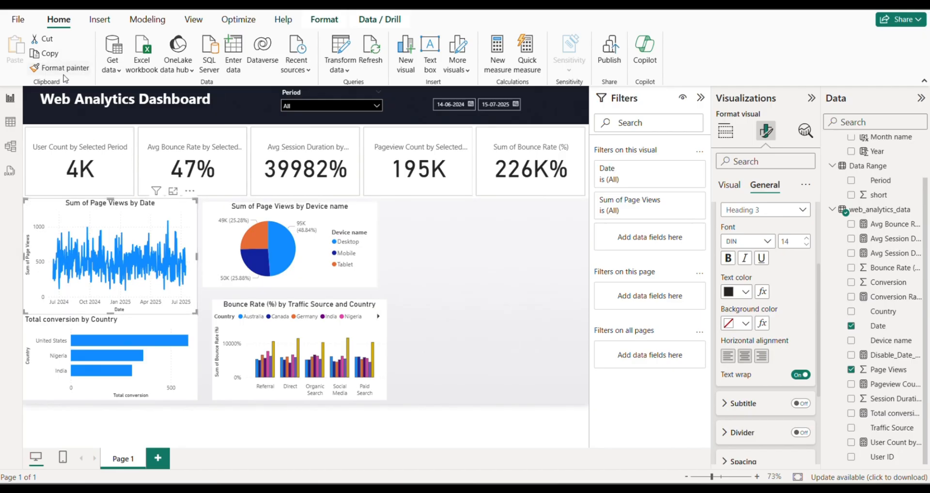
{"action": "left_click", "coordinate": [60, 67]}
{"action": "left_click", "coordinate": [237, 210]}
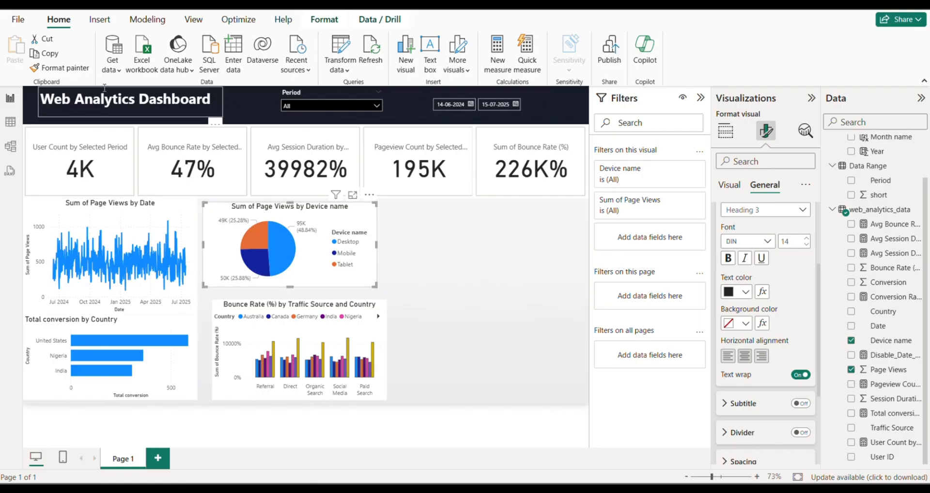
{"action": "left_click", "coordinate": [82, 70]}
{"action": "left_click", "coordinate": [145, 325]}
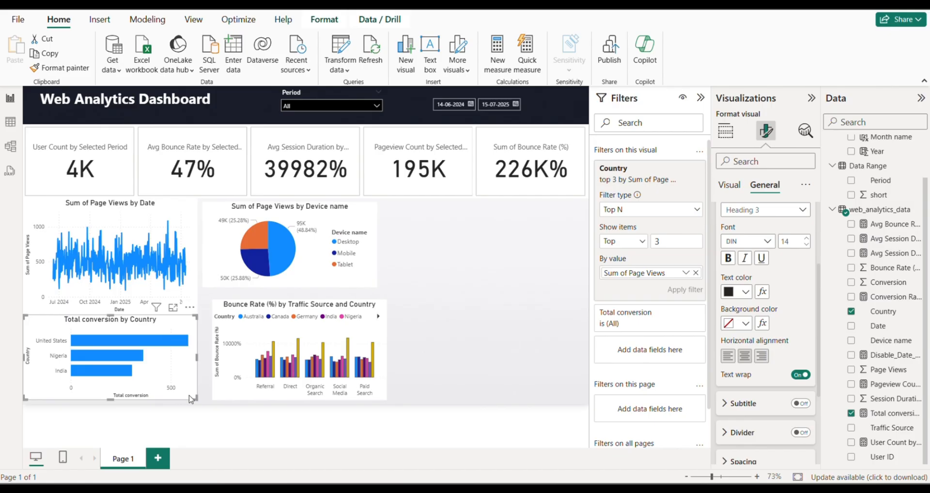
Move the Total conversion by Country bar chart slightly down and turn on its shadow effect
{"action": "left_click_drag", "start_coordinate": [186, 377], "coordinate": [189, 383]}
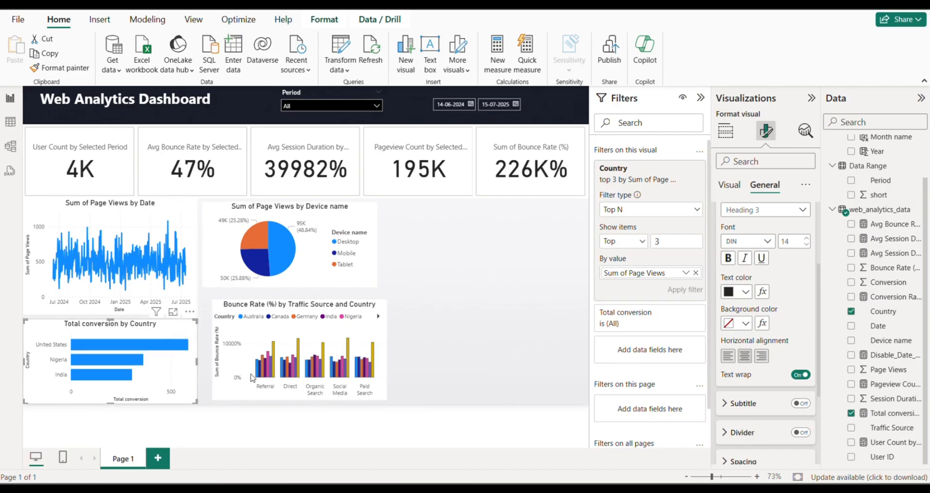
{"action": "scroll", "coordinate": [780, 424], "scroll_direction": "down", "scroll_amount": 3}
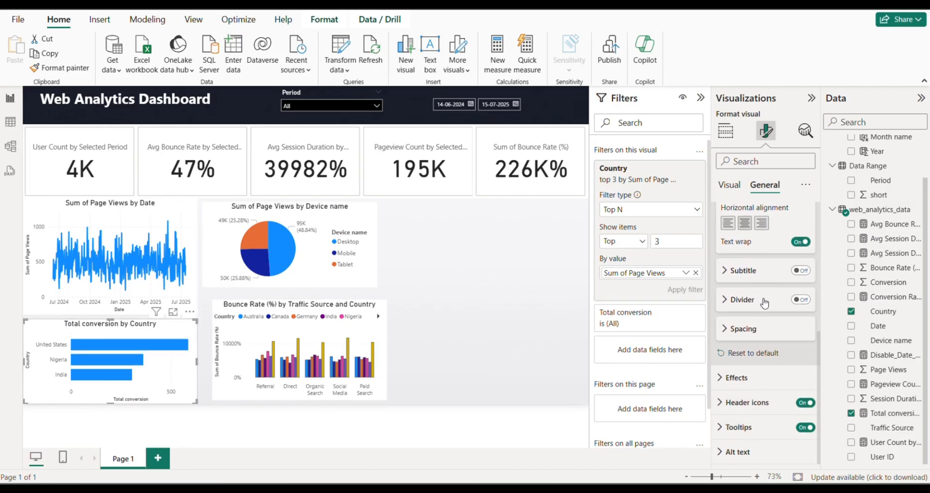
{"action": "left_click", "coordinate": [760, 377]}
{"action": "scroll", "coordinate": [762, 354], "scroll_direction": "down", "scroll_amount": 3}
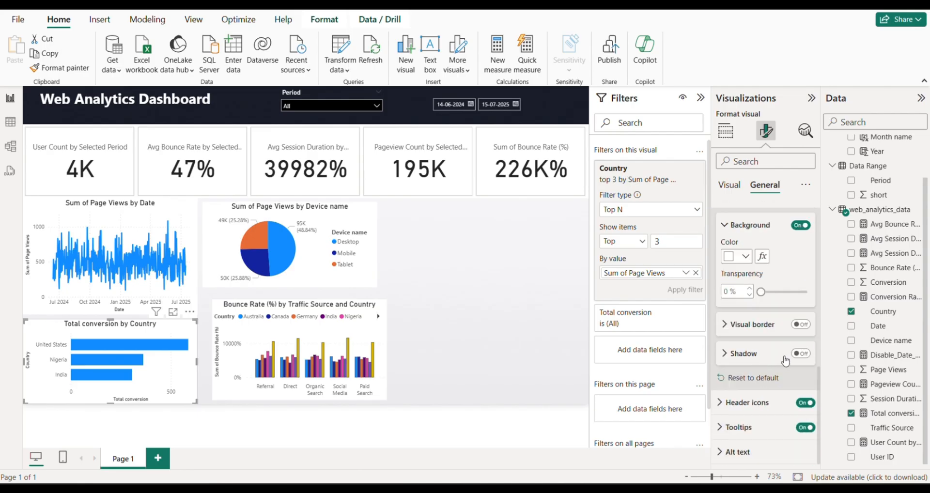
{"action": "left_click", "coordinate": [794, 357]}
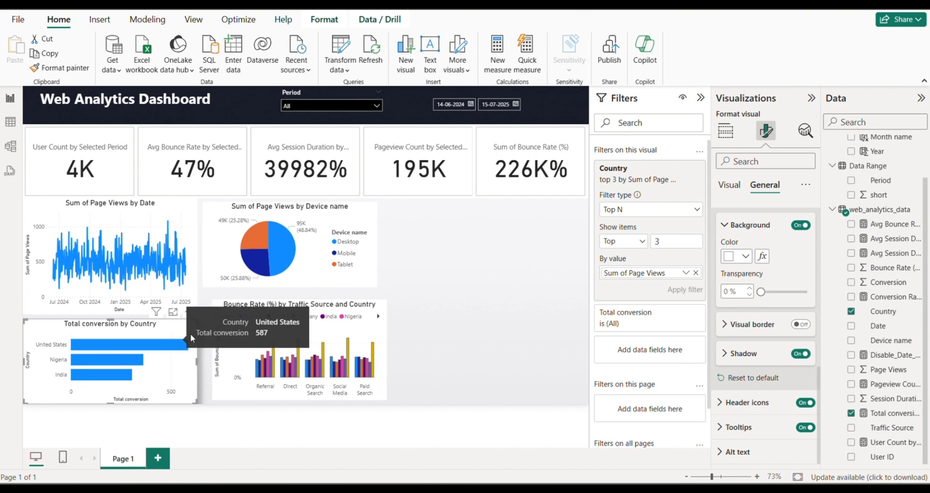
Nudge the total conversion bar chart up slightly and shorten the page views line chart to leave a gap between them
{"action": "left_click_drag", "start_coordinate": [147, 332], "coordinate": [149, 335]}
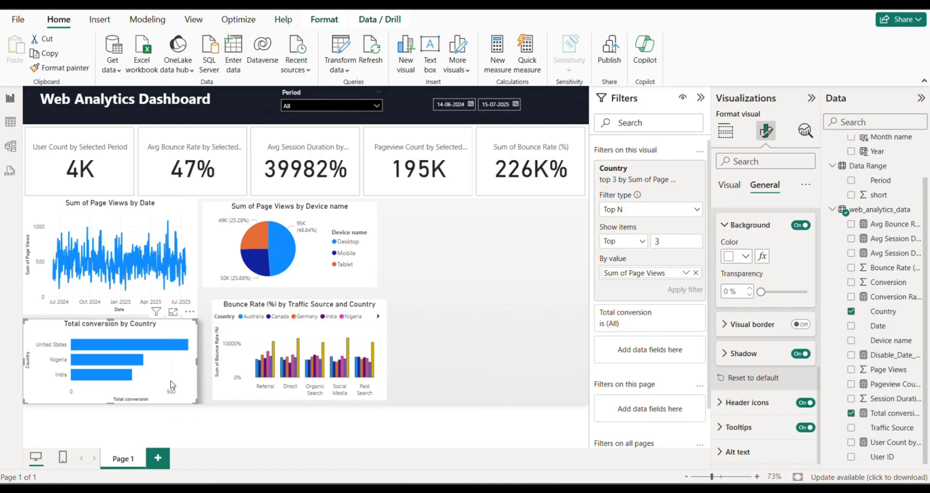
{"action": "key", "text": "Up"}
{"action": "key", "text": "Up"}
{"action": "key", "text": "Up"}
{"action": "key", "text": "Up"}
{"action": "key", "text": "Up"}
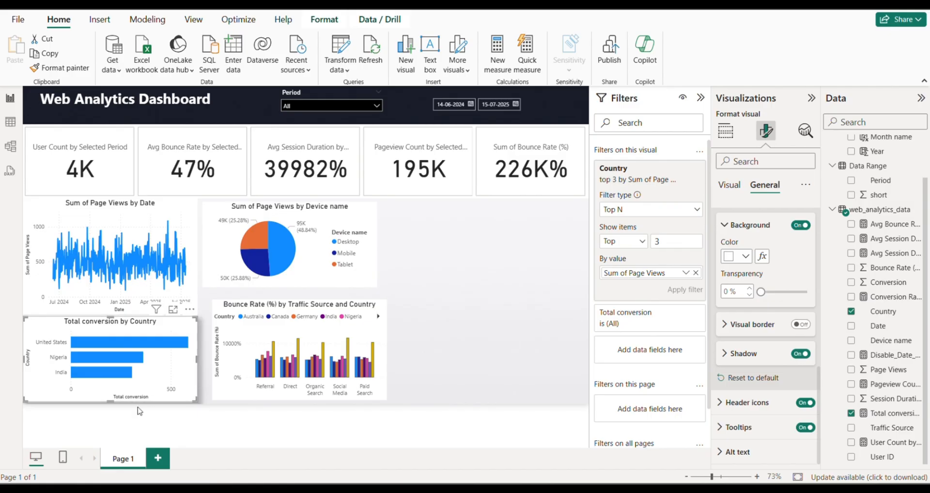
{"action": "left_click", "coordinate": [153, 232]}
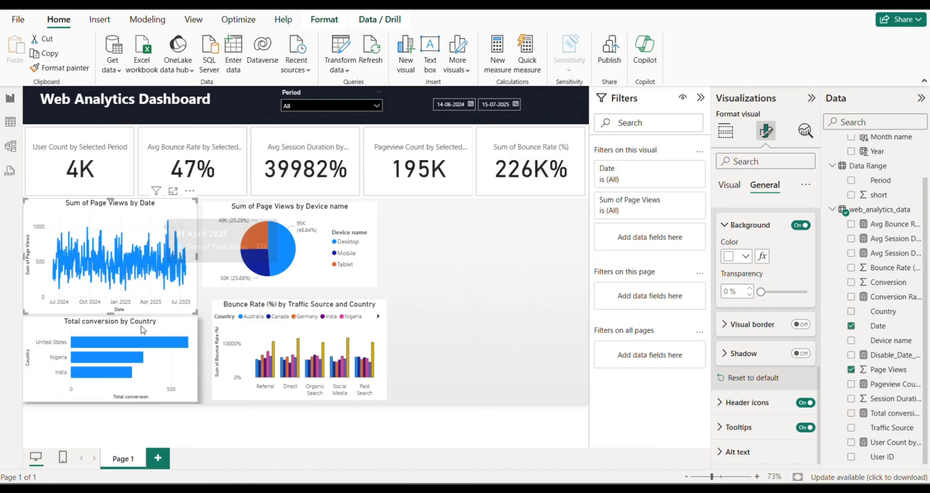
{"action": "left_click_drag", "start_coordinate": [111, 314], "coordinate": [112, 301]}
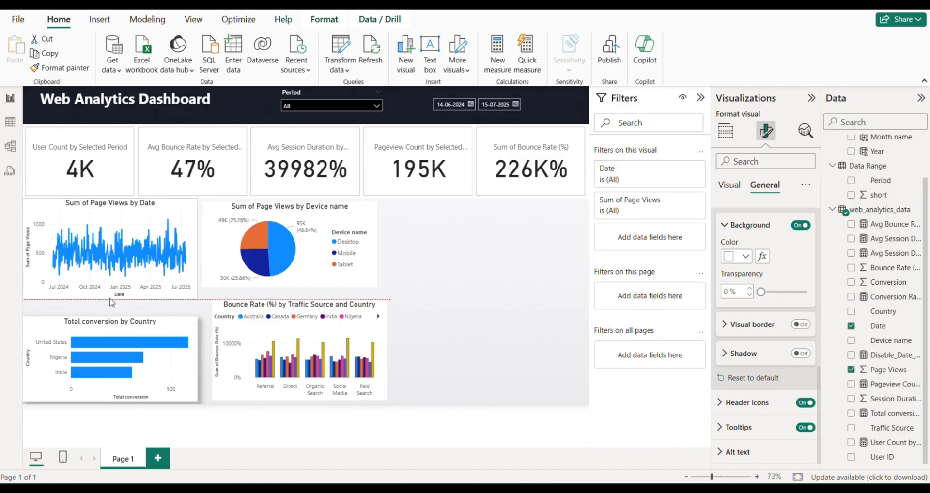
Copy the bar chart's shadow formatting to the page views line chart, the device name pie chart and the bounce rate column chart
{"action": "left_click", "coordinate": [135, 333]}
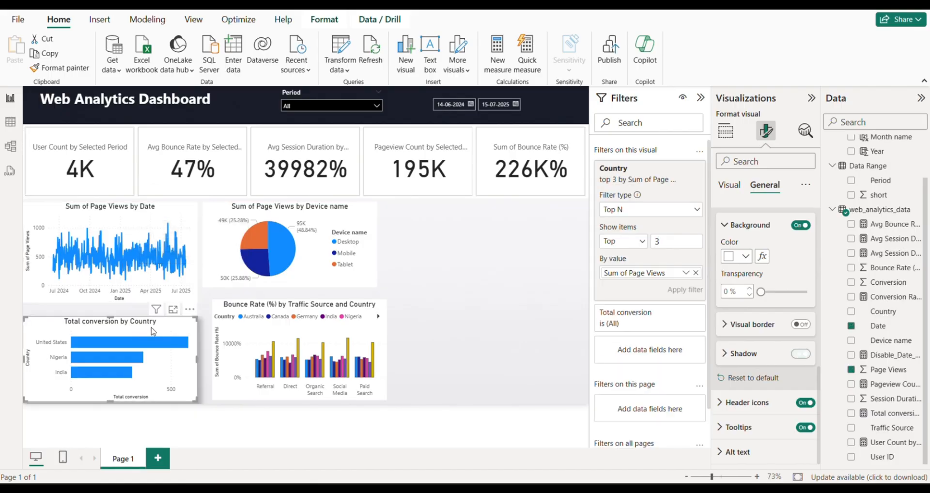
{"action": "left_click", "coordinate": [59, 68]}
{"action": "left_click", "coordinate": [105, 224]}
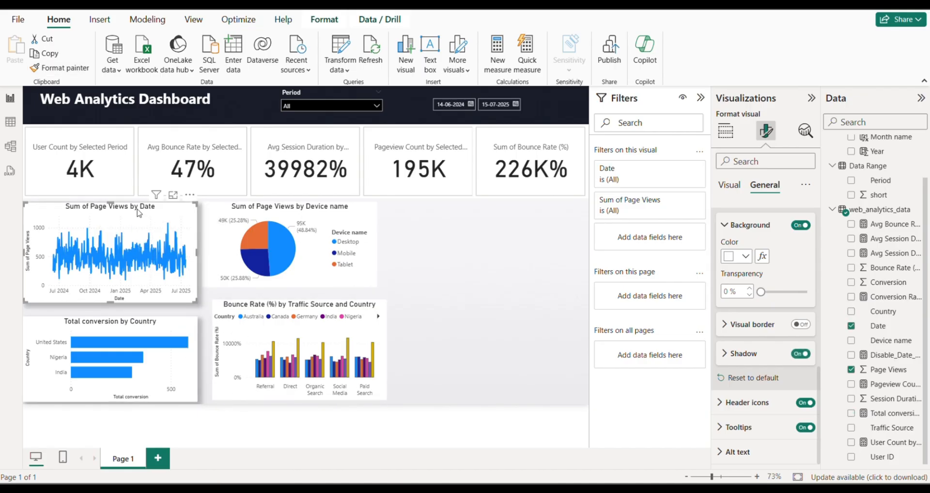
{"action": "left_click", "coordinate": [61, 70]}
{"action": "left_click", "coordinate": [349, 215]}
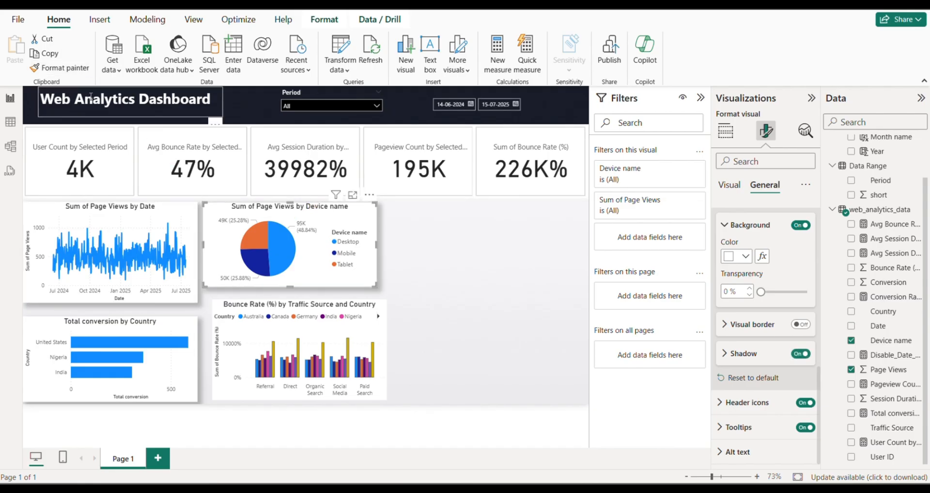
{"action": "left_click", "coordinate": [61, 68]}
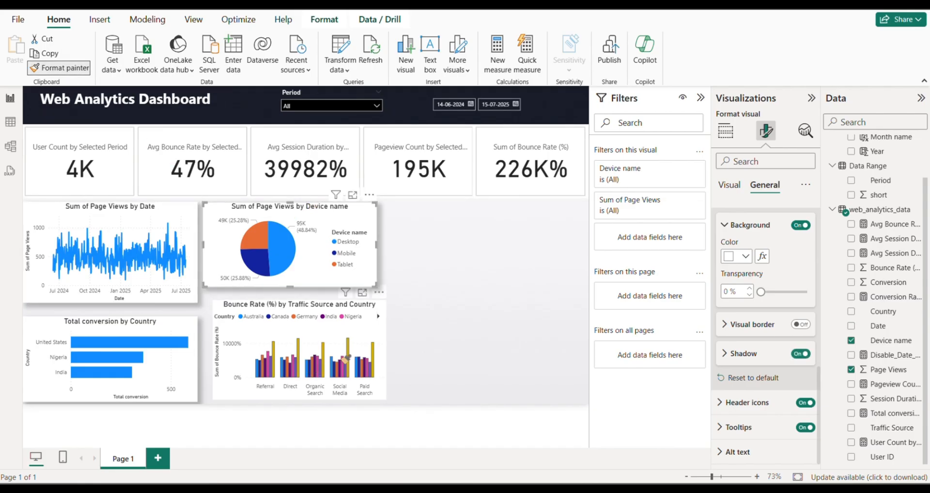
{"action": "left_click", "coordinate": [346, 359]}
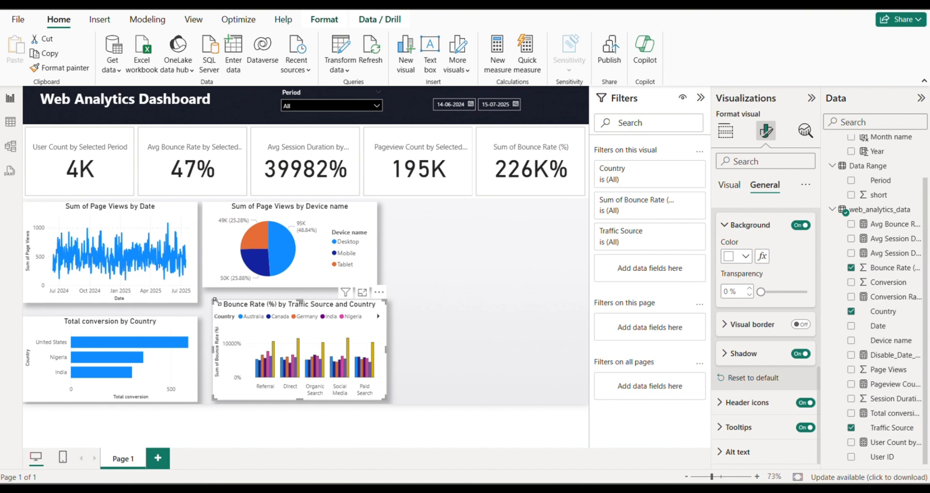
Resize the bar and column charts to share a bottom edge, and shorten the page views line chart to the pie chart's bottom edge
{"action": "left_click_drag", "start_coordinate": [215, 300], "coordinate": [194, 312]}
{"action": "left_click", "coordinate": [162, 327]}
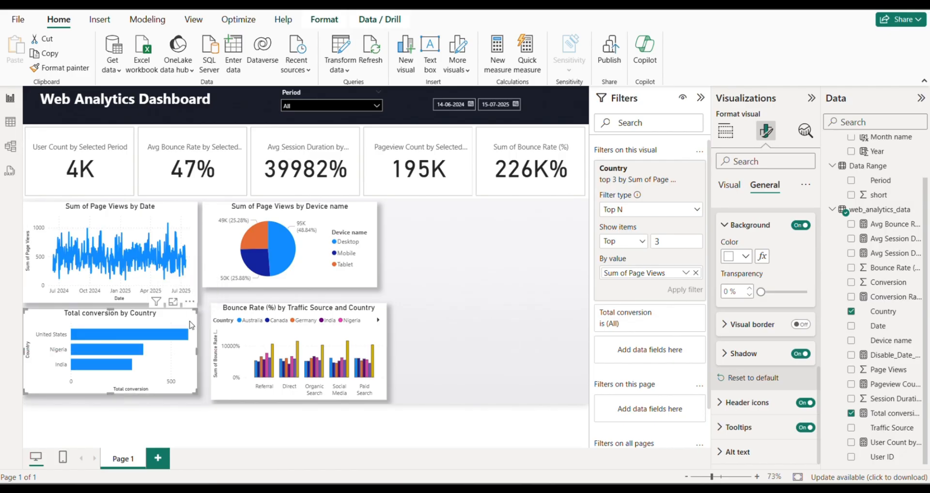
{"action": "left_click_drag", "start_coordinate": [195, 393], "coordinate": [195, 400]}
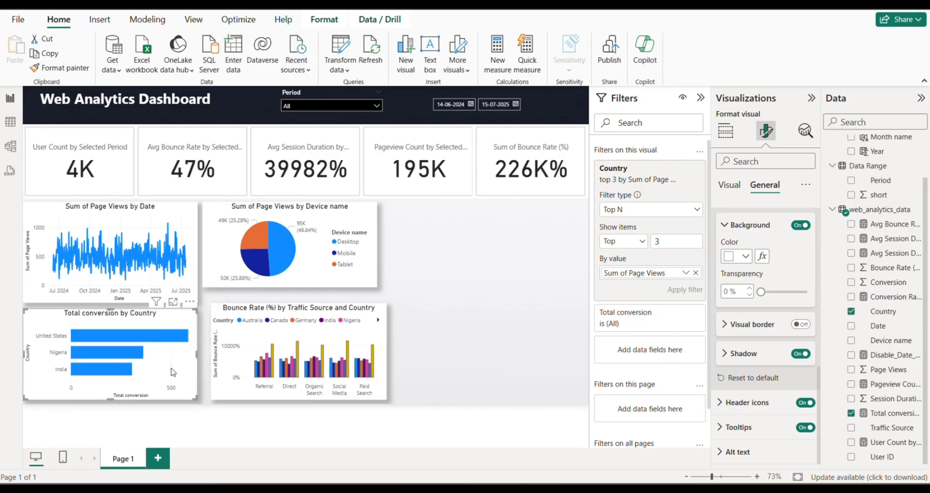
{"action": "left_click", "coordinate": [186, 272]}
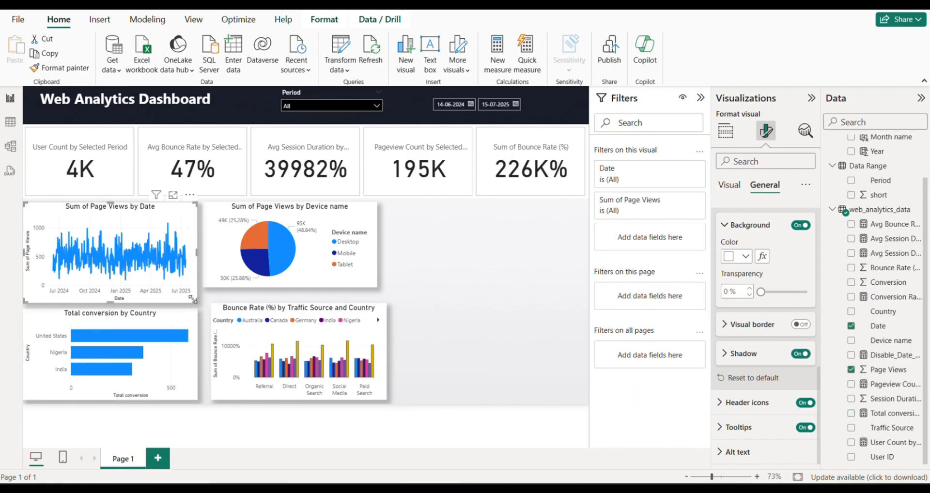
{"action": "left_click_drag", "start_coordinate": [192, 299], "coordinate": [194, 283]}
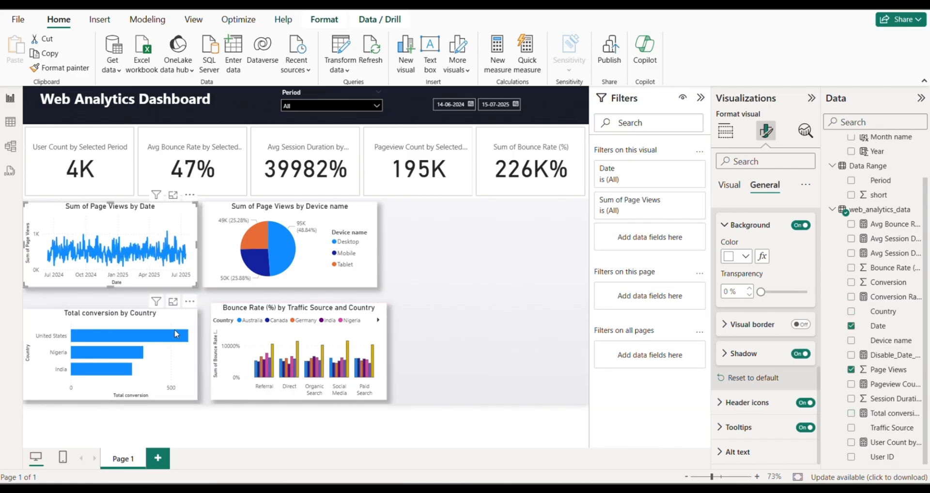
Move the total conversion bar chart and bounce rate column chart up, lining the column chart up beneath the pie chart
{"action": "left_click", "coordinate": [176, 329]}
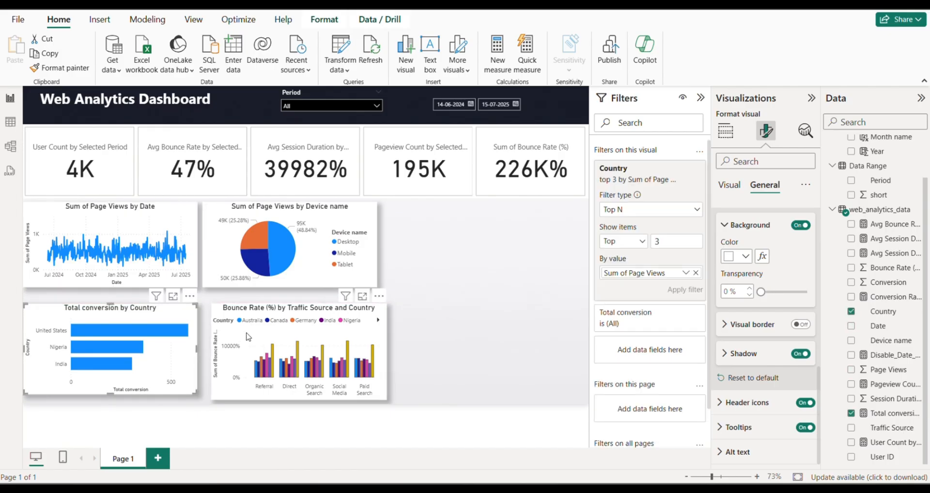
{"action": "left_click_drag", "start_coordinate": [247, 334], "coordinate": [244, 332]}
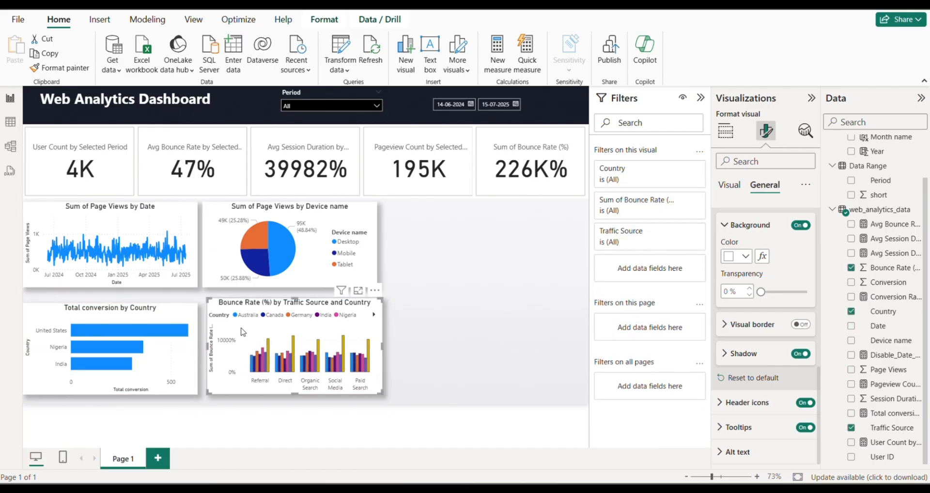
{"action": "key", "text": "Left"}
{"action": "key", "text": "Left"}
{"action": "key", "text": "Left"}
{"action": "key", "text": "Left"}
{"action": "key", "text": "Left"}
{"action": "key", "text": "Left"}
{"action": "key", "text": "Left"}
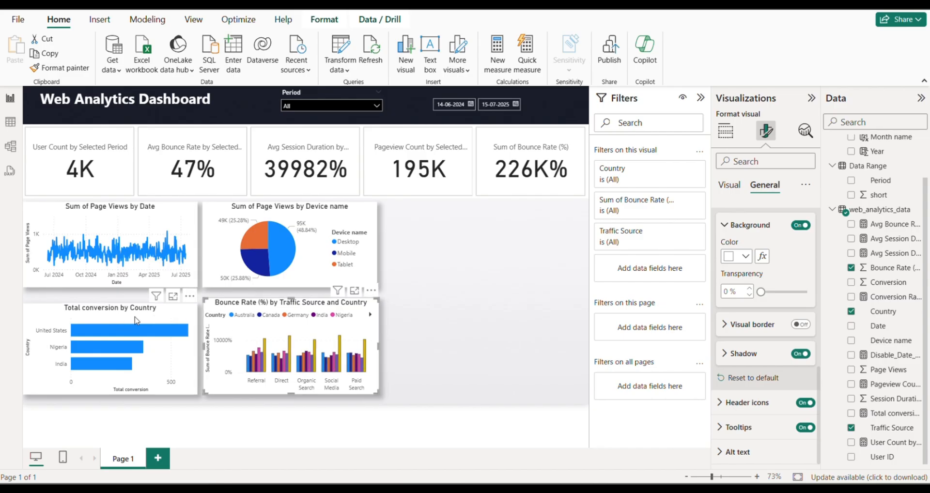
{"action": "left_click_drag", "start_coordinate": [136, 321], "coordinate": [140, 313]}
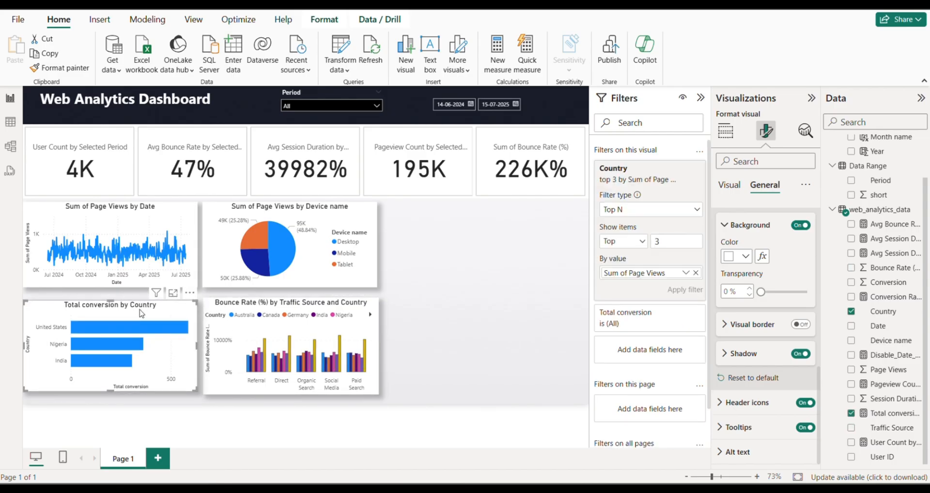
Nudge the total conversion bar chart up and extend its bottom edge to line up with the bounce rate column chart
{"action": "key", "text": "Up"}
{"action": "key", "text": "Up"}
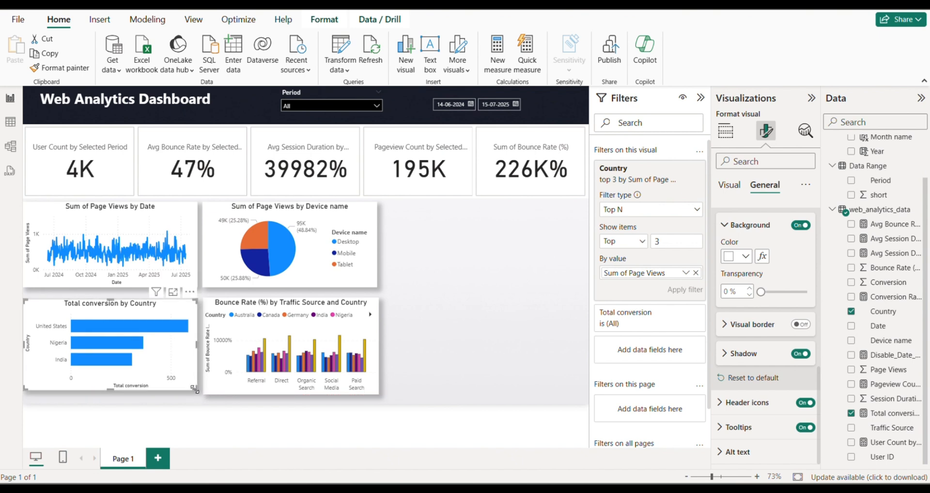
{"action": "left_click_drag", "start_coordinate": [194, 388], "coordinate": [221, 395]}
Insert a map visual in the empty area beside the charts, sized to span both chart rows with a small gap to them
{"action": "left_click", "coordinate": [485, 346]}
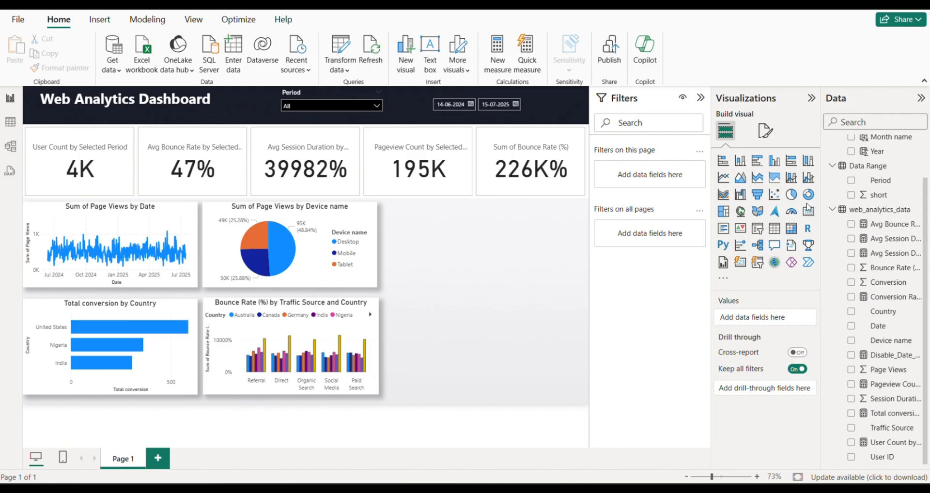
{"action": "left_click", "coordinate": [740, 212]}
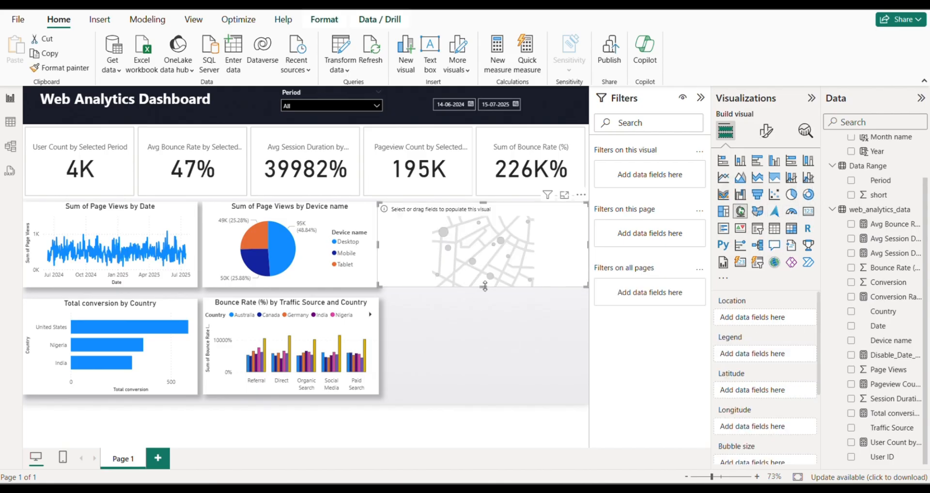
{"action": "left_click_drag", "start_coordinate": [484, 286], "coordinate": [482, 403]}
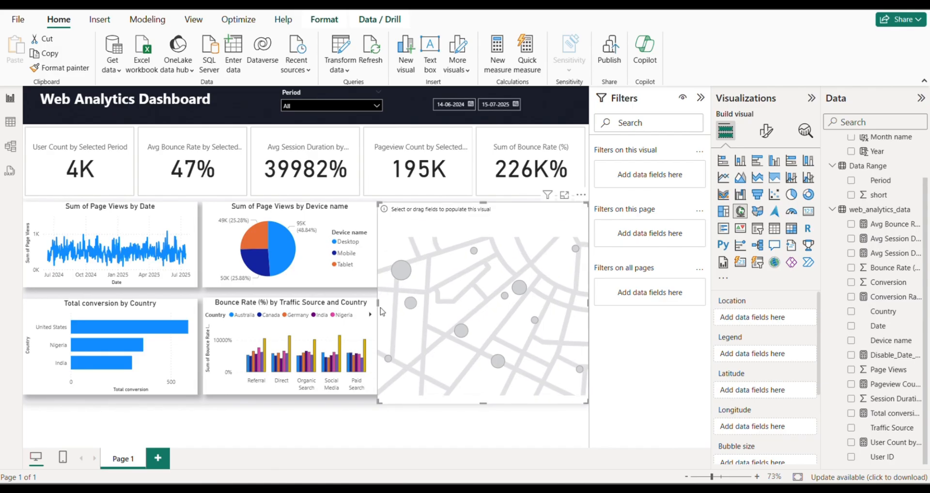
{"action": "left_click_drag", "start_coordinate": [380, 308], "coordinate": [429, 299]}
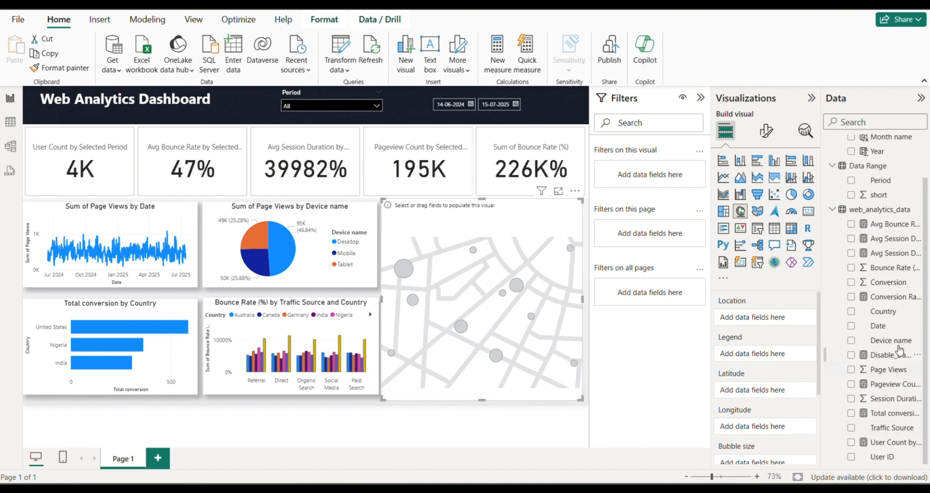
Populate the map with Country as location, Traffic Source as legend and Pageview Count by Selected Period as bubble size
{"action": "left_click_drag", "start_coordinate": [882, 311], "coordinate": [508, 279]}
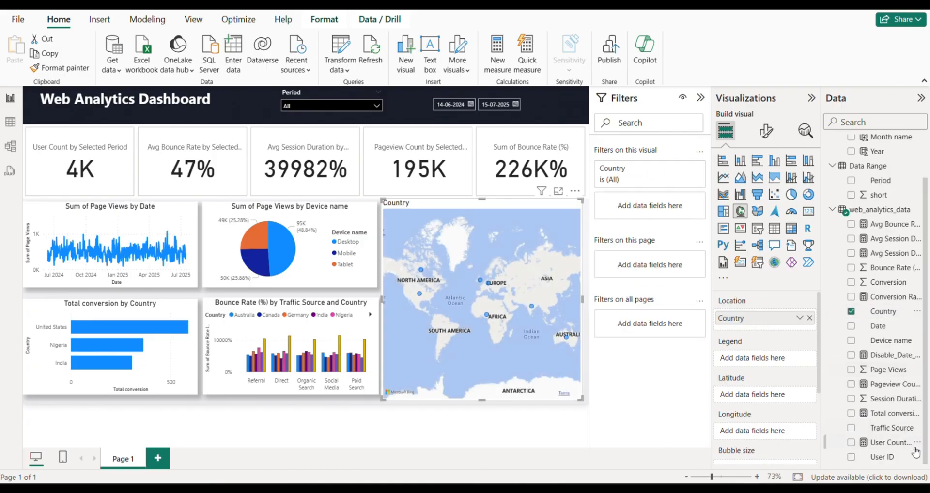
{"action": "left_click_drag", "start_coordinate": [896, 428], "coordinate": [487, 343]}
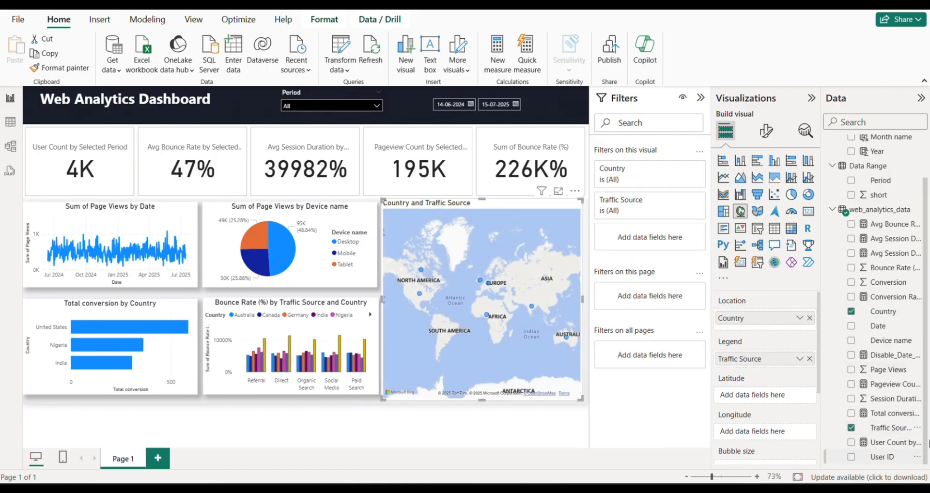
{"action": "scroll", "coordinate": [759, 337], "scroll_direction": "down", "scroll_amount": 3}
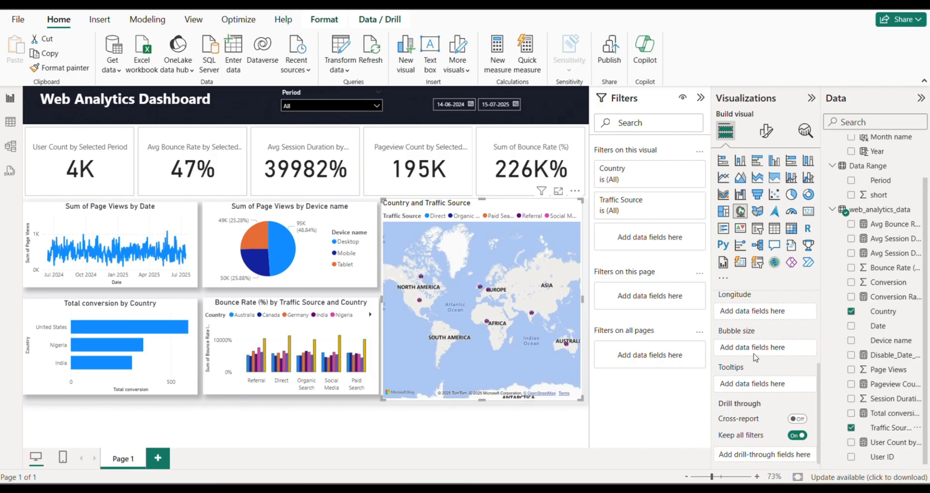
{"action": "left_click_drag", "start_coordinate": [897, 384], "coordinate": [790, 354]}
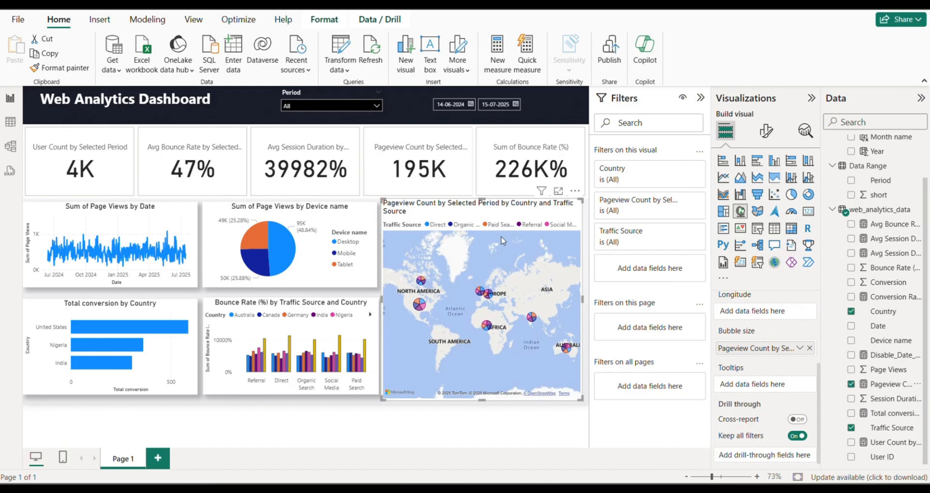
Set the map's style to Aerial
{"action": "left_click", "coordinate": [765, 130]}
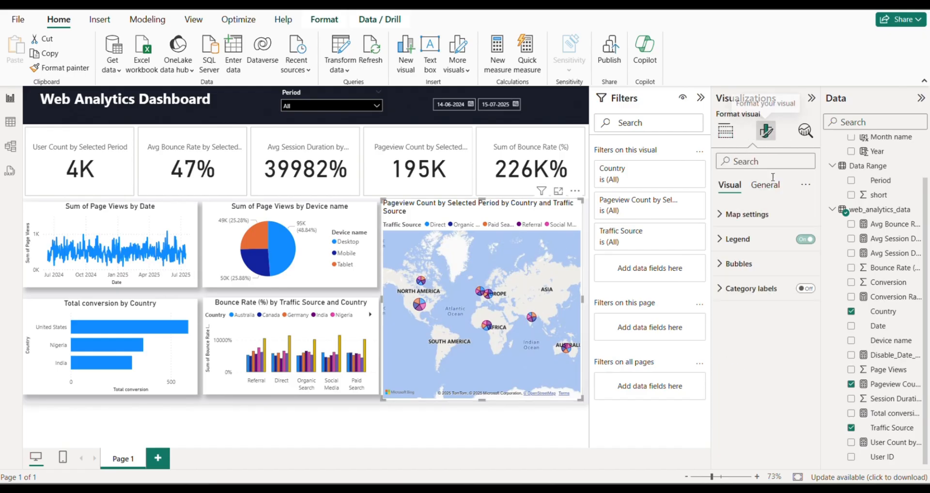
{"action": "left_click", "coordinate": [753, 239]}
{"action": "left_click", "coordinate": [753, 219]}
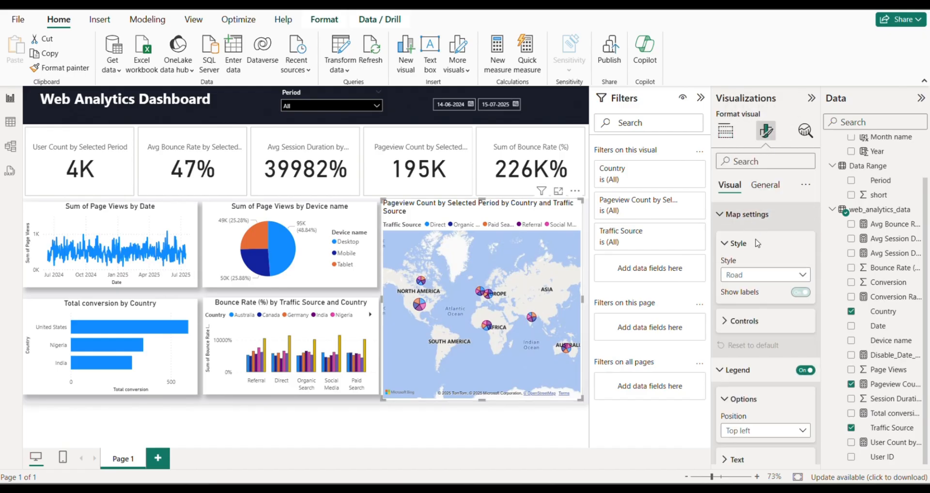
{"action": "left_click", "coordinate": [769, 275]}
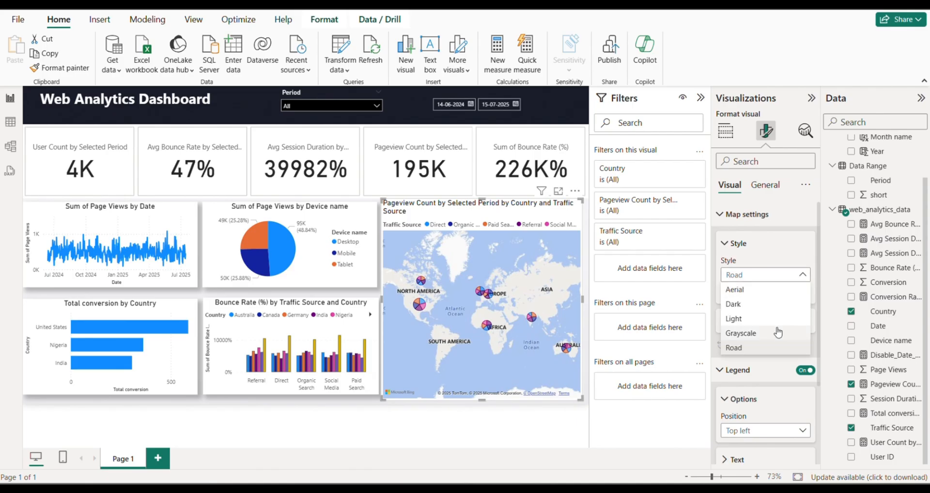
{"action": "left_click", "coordinate": [762, 289]}
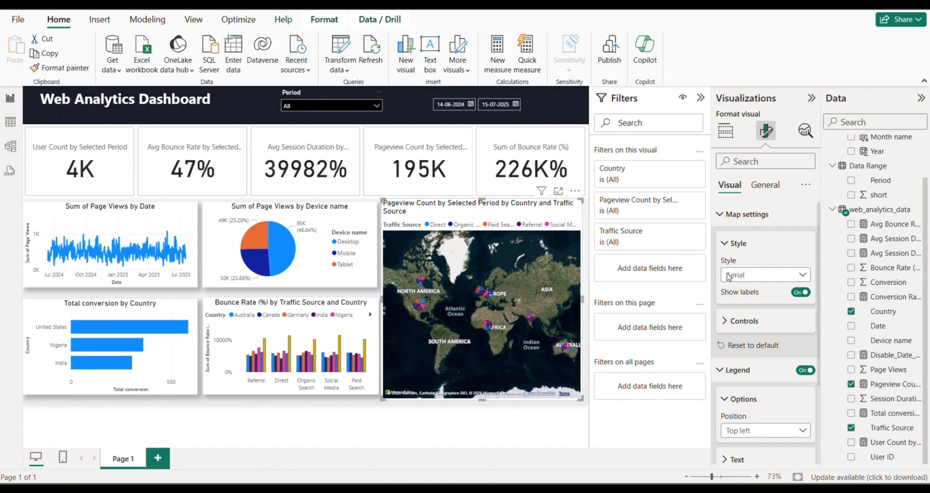
Find the map's legend setting and turn the legend off
{"action": "scroll", "coordinate": [755, 339], "scroll_direction": "down", "scroll_amount": 4}
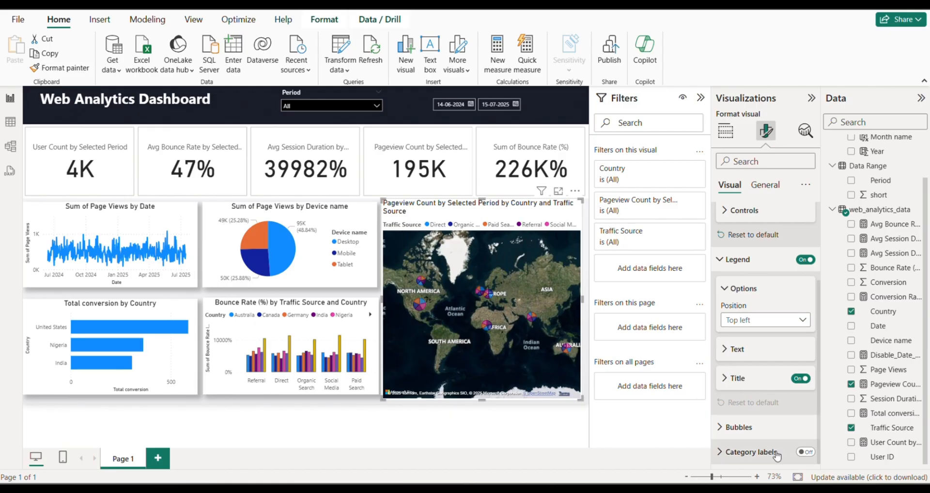
{"action": "scroll", "coordinate": [730, 359], "scroll_direction": "up", "scroll_amount": 4}
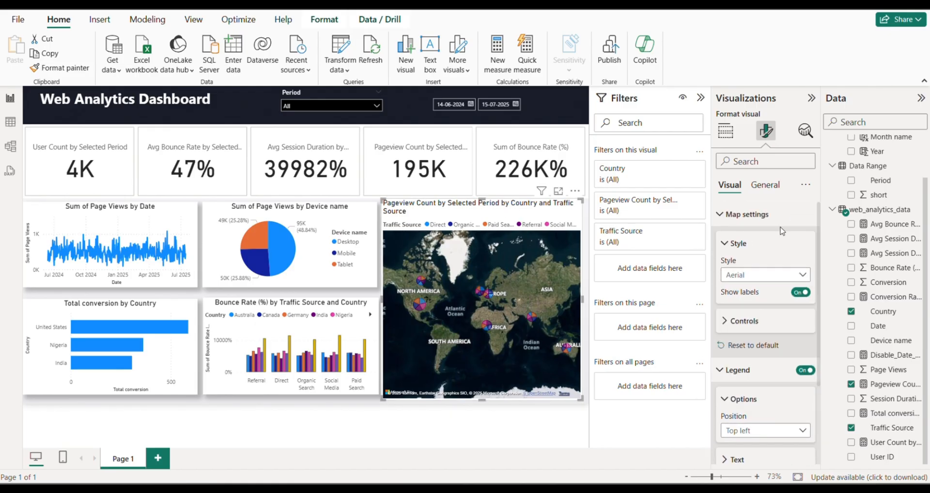
{"action": "left_click", "coordinate": [759, 186]}
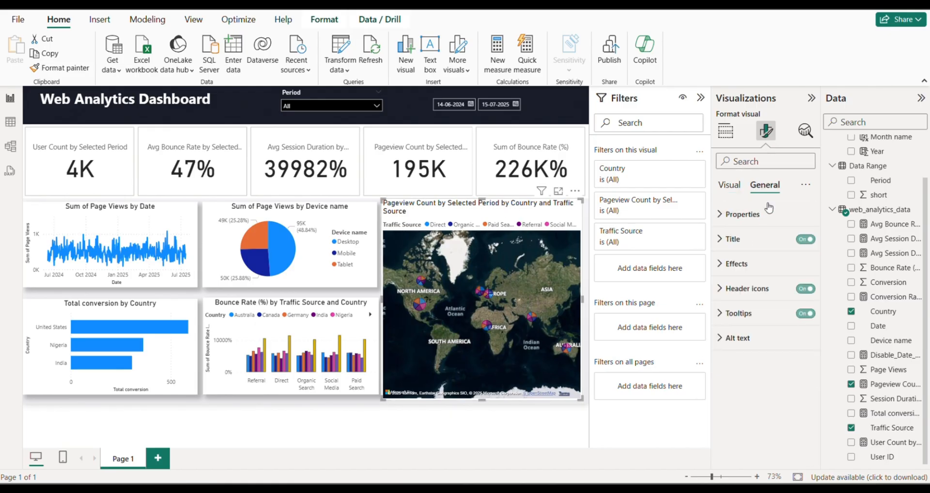
{"action": "left_click", "coordinate": [763, 266]}
{"action": "scroll", "coordinate": [766, 424], "scroll_direction": "down", "scroll_amount": 2}
{"action": "scroll", "coordinate": [764, 291], "scroll_direction": "up", "scroll_amount": 2}
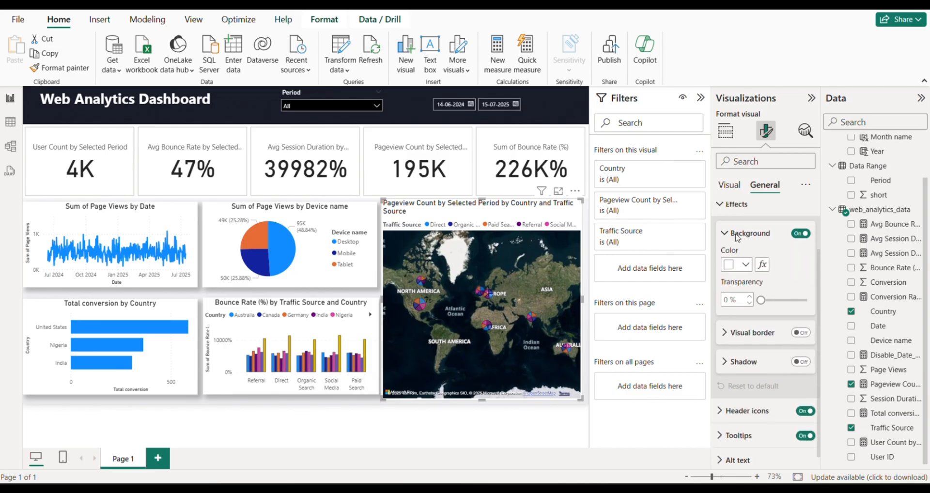
{"action": "left_click", "coordinate": [726, 188]}
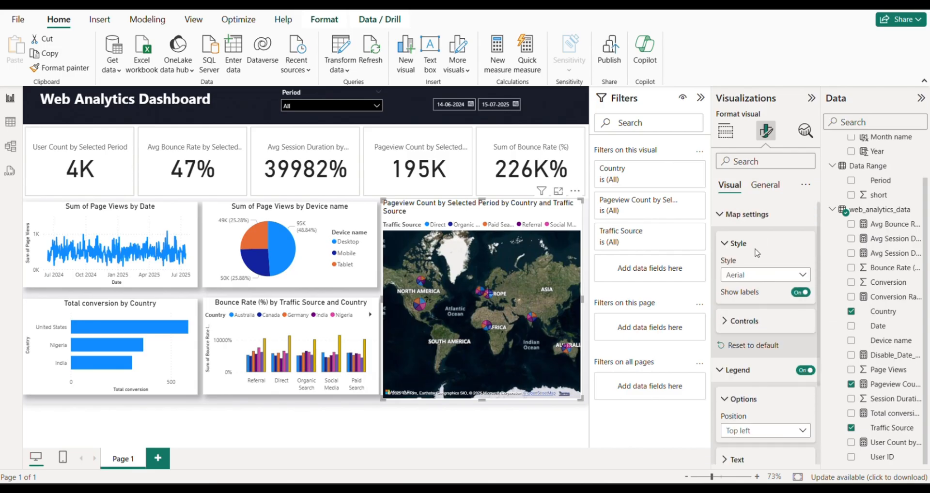
{"action": "type", "text": "le"}
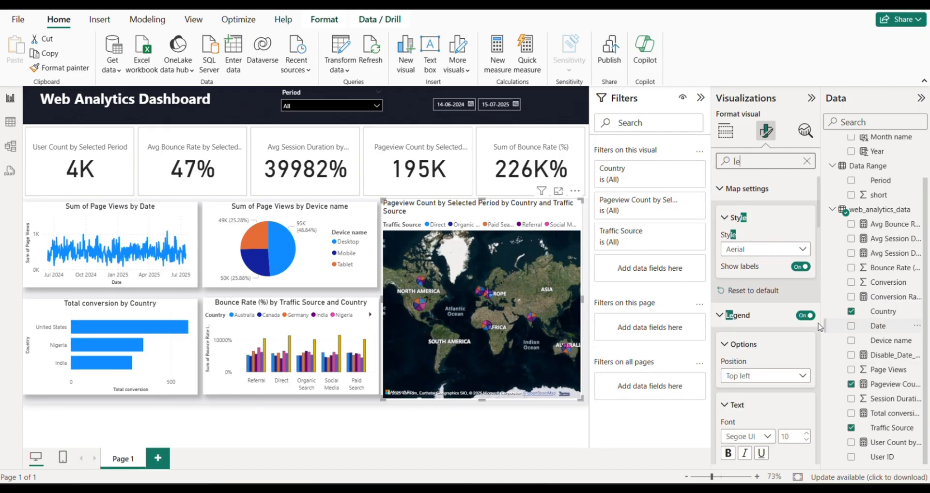
{"action": "left_click", "coordinate": [805, 315]}
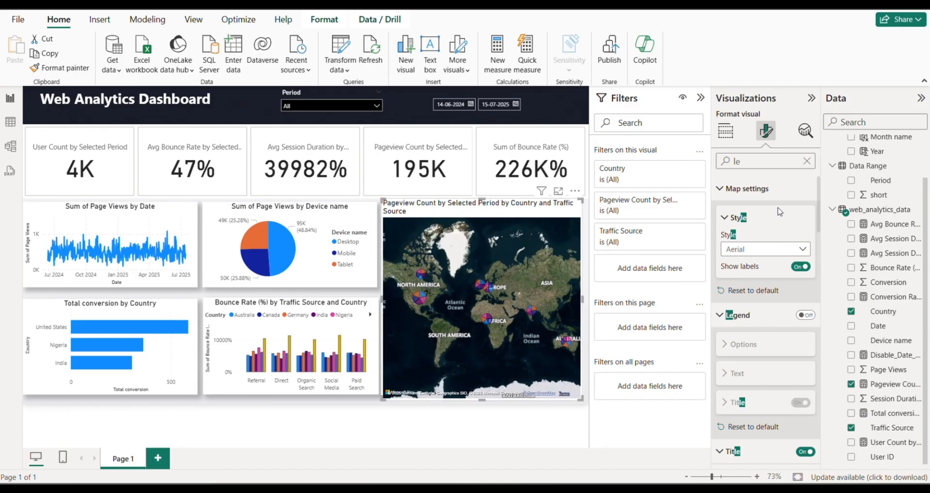
Change the map's title to "Page Traffic Source" and center it horizontally
{"action": "left_click", "coordinate": [725, 131]}
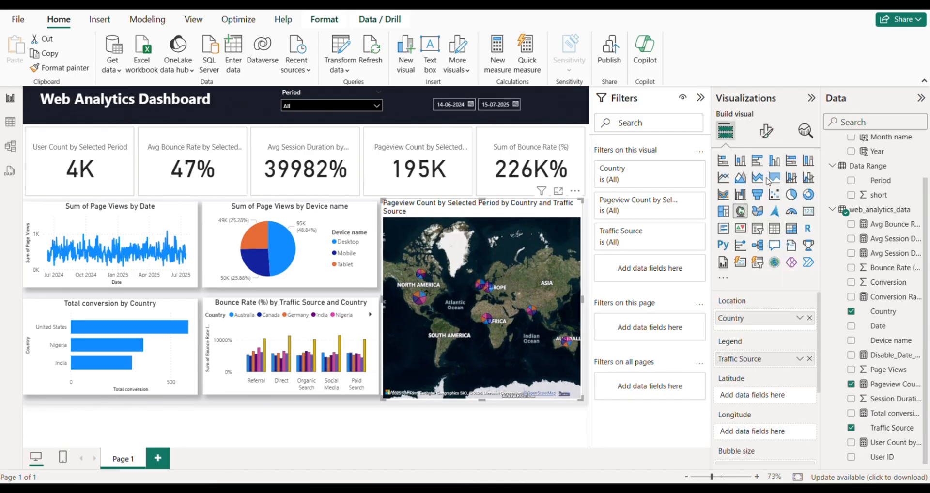
{"action": "left_click", "coordinate": [766, 134]}
{"action": "left_click", "coordinate": [765, 185]}
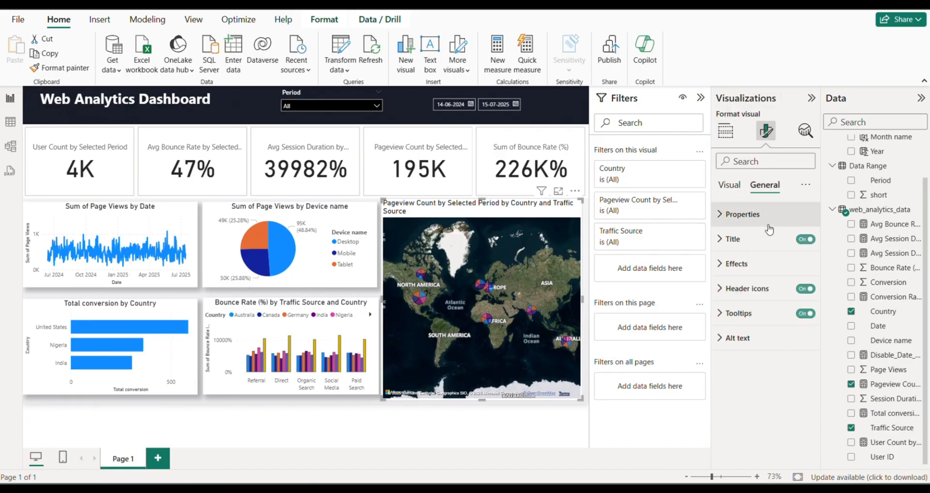
{"action": "left_click", "coordinate": [759, 238]}
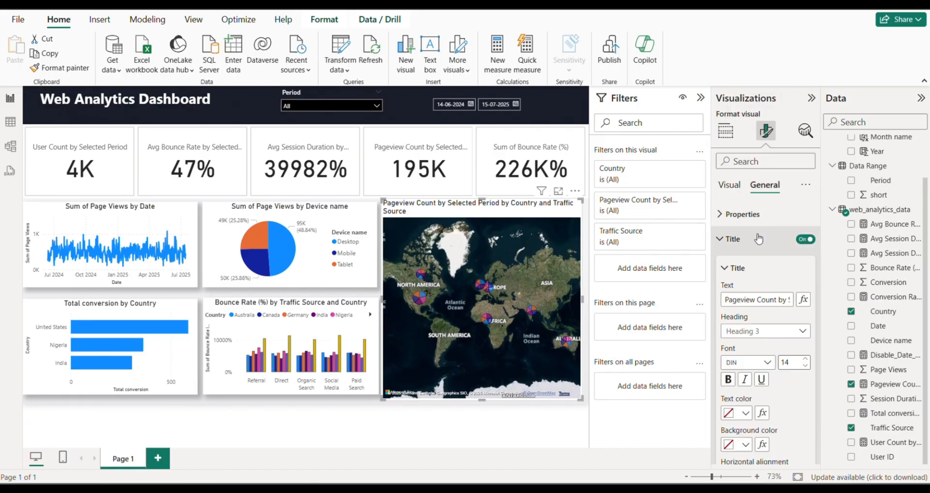
{"action": "left_click", "coordinate": [759, 300]}
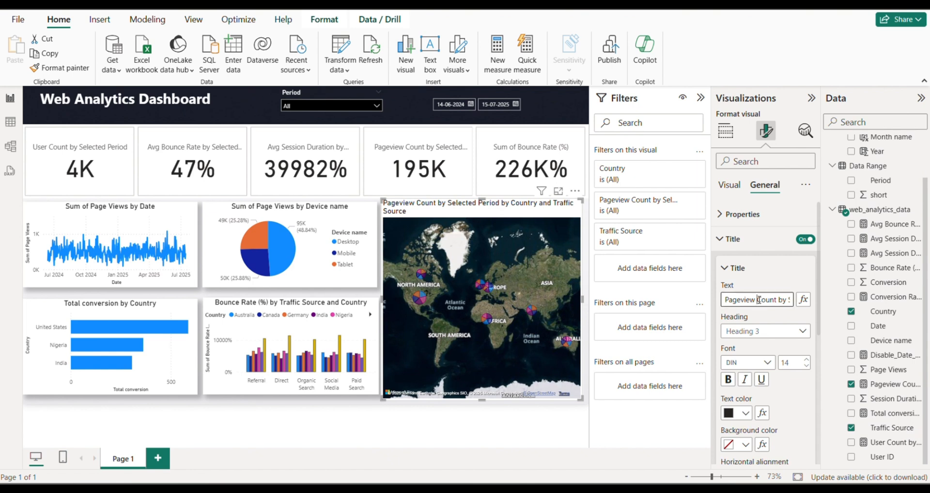
{"action": "key", "text": "Right"}
{"action": "key", "text": "Right"}
{"action": "key", "text": "Right"}
{"action": "key", "text": "Right"}
{"action": "key", "text": "Right"}
{"action": "key", "text": "Right"}
{"action": "key", "text": "Right"}
{"action": "key", "text": "Right"}
{"action": "key", "text": "Right"}
{"action": "key", "text": "Right"}
{"action": "key", "text": "Right"}
{"action": "key", "text": "Right"}
{"action": "key", "text": "Right"}
{"action": "key", "text": "Right"}
{"action": "key", "text": "Right"}
{"action": "key", "text": "Right"}
{"action": "key", "text": "Right"}
{"action": "key", "text": "Right"}
{"action": "key", "text": "Right"}
{"action": "key", "text": "Right"}
{"action": "key", "text": "BackSpace"}
{"action": "key", "text": "BackSpace"}
{"action": "key", "text": "BackSpace"}
{"action": "key", "text": "BackSpace"}
{"action": "key", "text": "BackSpace"}
{"action": "key", "text": "BackSpace"}
{"action": "key", "text": "BackSpace"}
{"action": "key", "text": "BackSpace"}
{"action": "key", "text": "BackSpace"}
{"action": "key", "text": "BackSpace"}
{"action": "key", "text": "BackSpace"}
{"action": "key", "text": "BackSpace"}
{"action": "key", "text": "BackSpace"}
{"action": "key", "text": "BackSpace"}
{"action": "key", "text": "BackSpace"}
{"action": "key", "text": "BackSpace"}
{"action": "key", "text": "BackSpace"}
{"action": "key", "text": "BackSpace"}
{"action": "key", "text": "BackSpace"}
{"action": "key", "text": "BackSpace"}
{"action": "key", "text": "BackSpace"}
{"action": "key", "text": "BackSpace"}
{"action": "key", "text": "BackSpace"}
{"action": "key", "text": "BackSpace"}
{"action": "key", "text": "BackSpace"}
{"action": "key", "text": "BackSpace"}
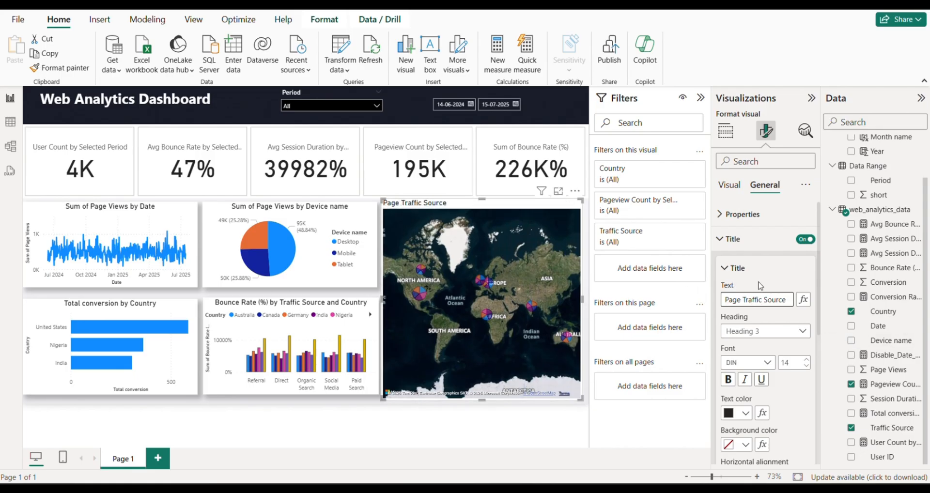
{"action": "scroll", "coordinate": [760, 286], "scroll_direction": "down", "scroll_amount": 5}
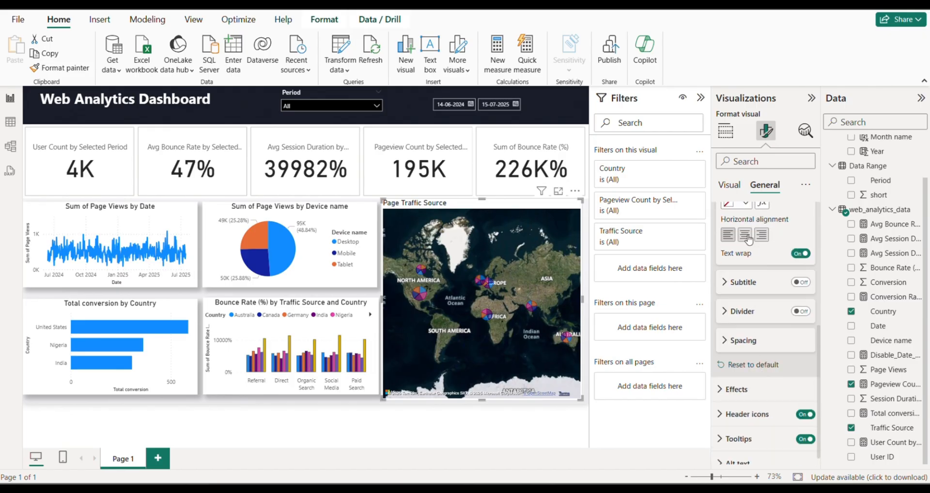
{"action": "left_click", "coordinate": [745, 235]}
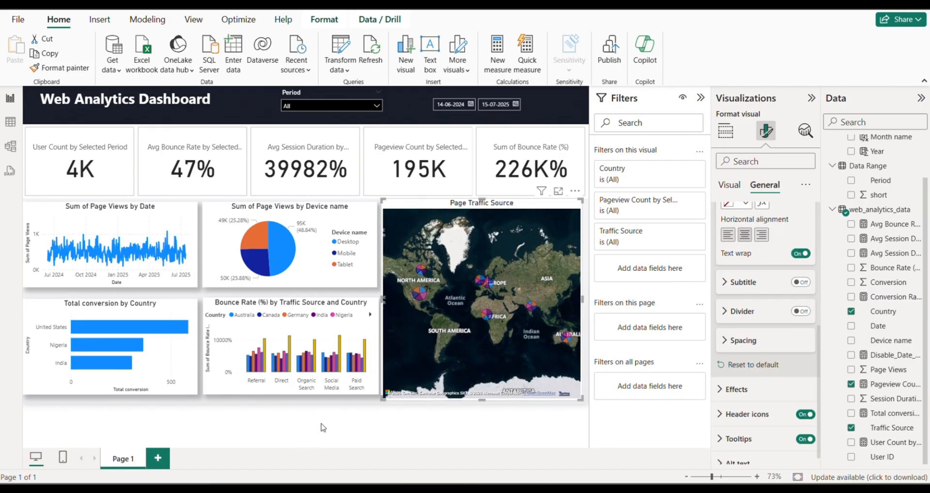
Copy the device name pie chart's formatting to the Page Traffic Source map
{"action": "left_click", "coordinate": [335, 219]}
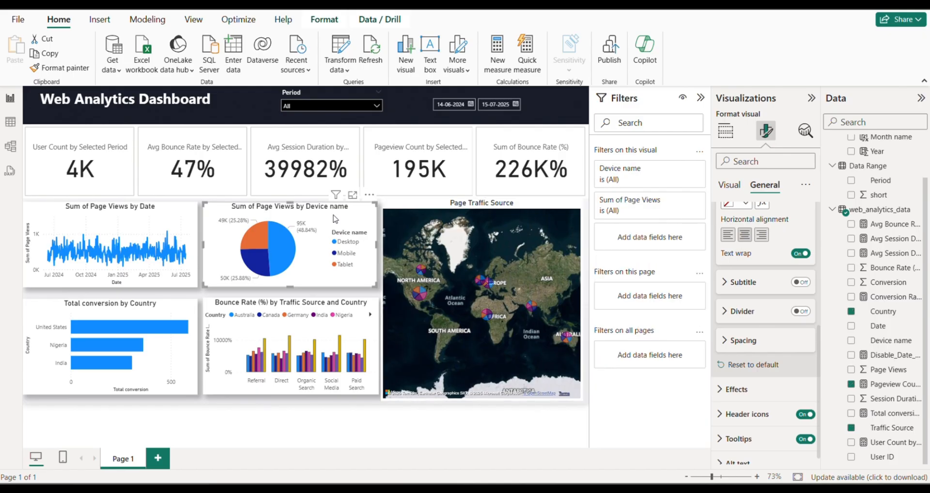
{"action": "left_click", "coordinate": [60, 68]}
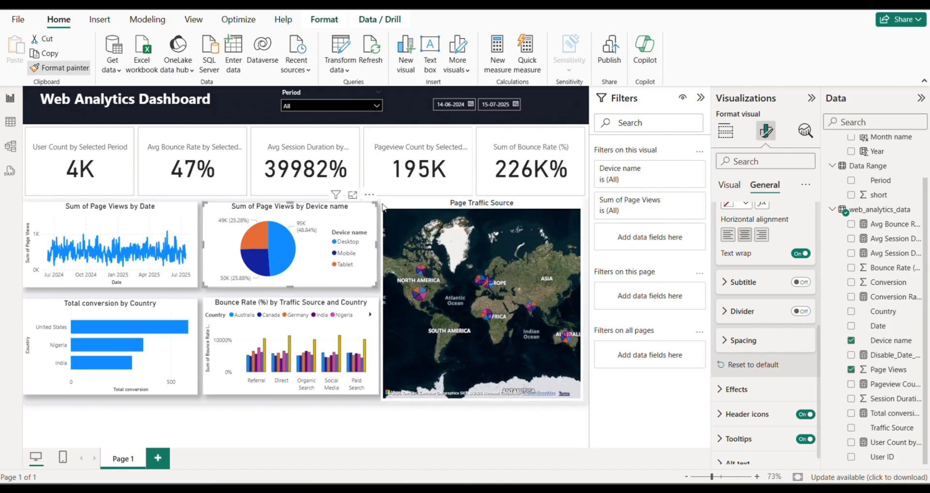
{"action": "left_click", "coordinate": [432, 202]}
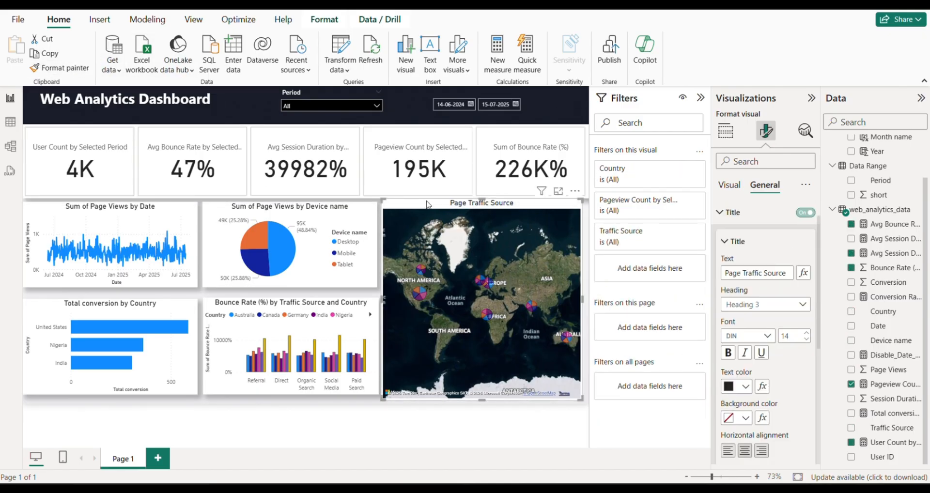
{"action": "left_click", "coordinate": [347, 437]}
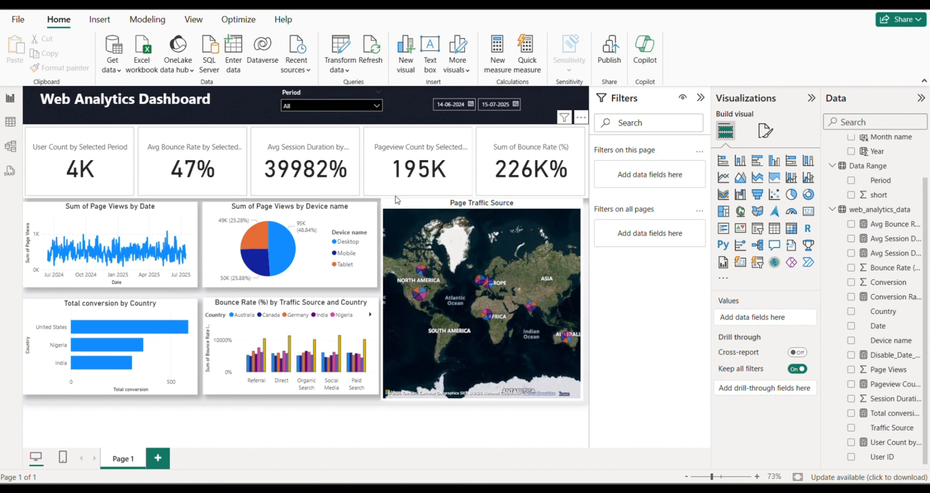
Lower the map's top edge to line up with the top of the device name pie chart
{"action": "left_click", "coordinate": [469, 199]}
{"action": "left_click_drag", "start_coordinate": [482, 199], "coordinate": [482, 204]}
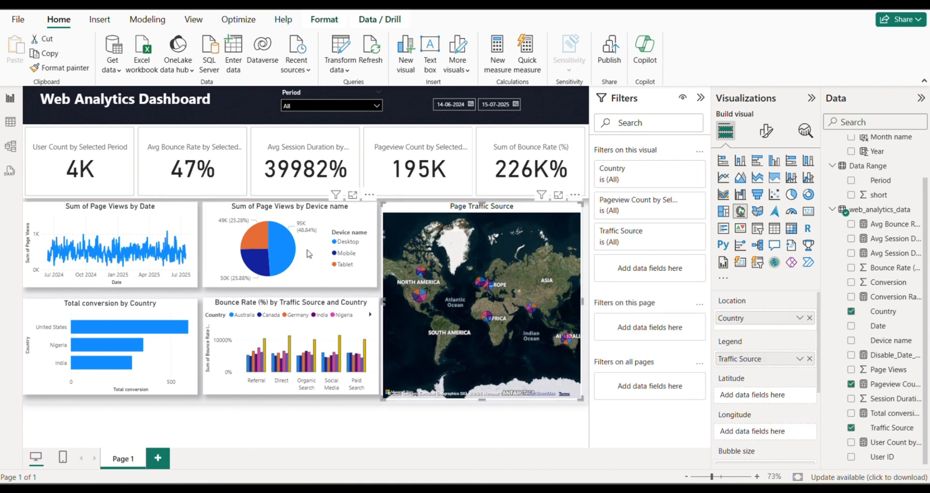
{"action": "left_click", "coordinate": [461, 432]}
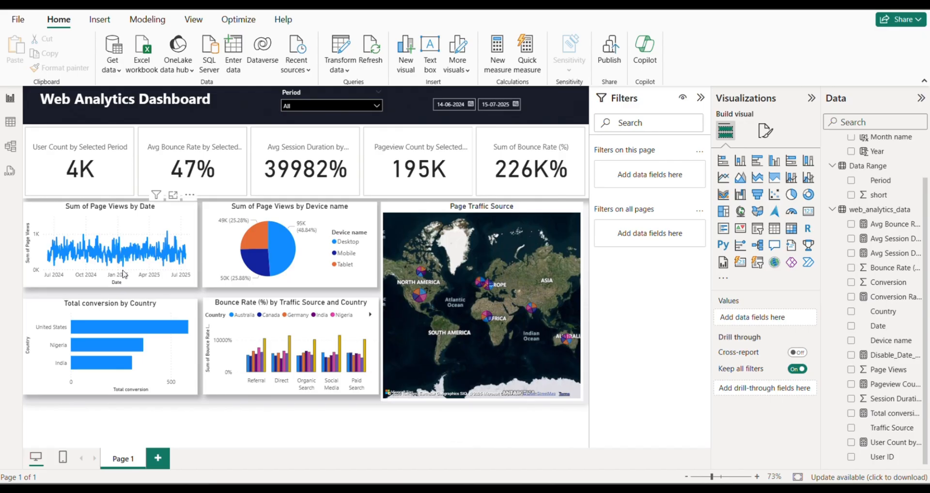
Test cross-filtering from two dates on the page views line chart, the United States conversion bar and the Desktop pie slice, clearing the last selection
{"action": "left_click", "coordinate": [101, 254]}
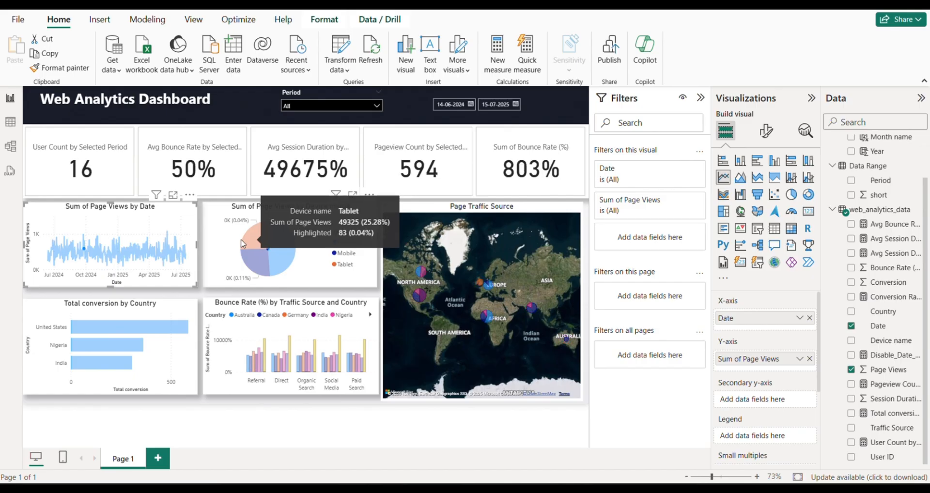
{"action": "left_click", "coordinate": [141, 256]}
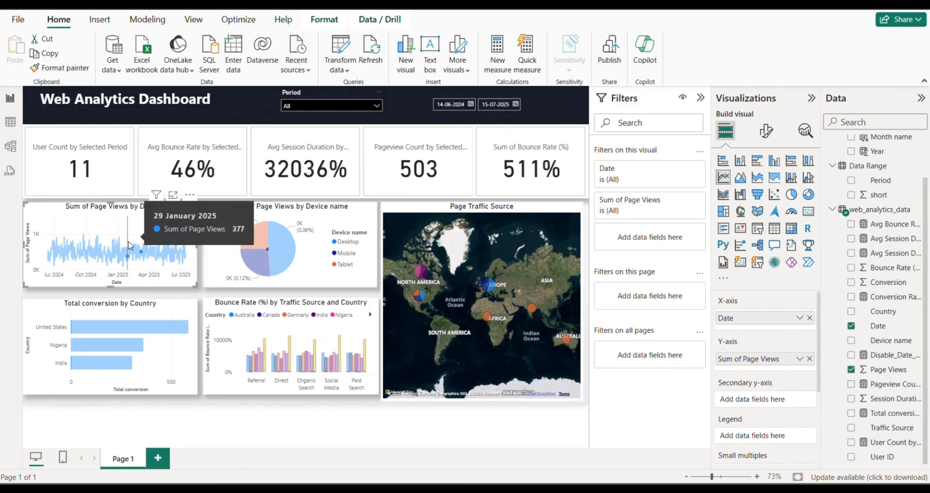
{"action": "left_click", "coordinate": [130, 327]}
{"action": "left_click", "coordinate": [264, 238]}
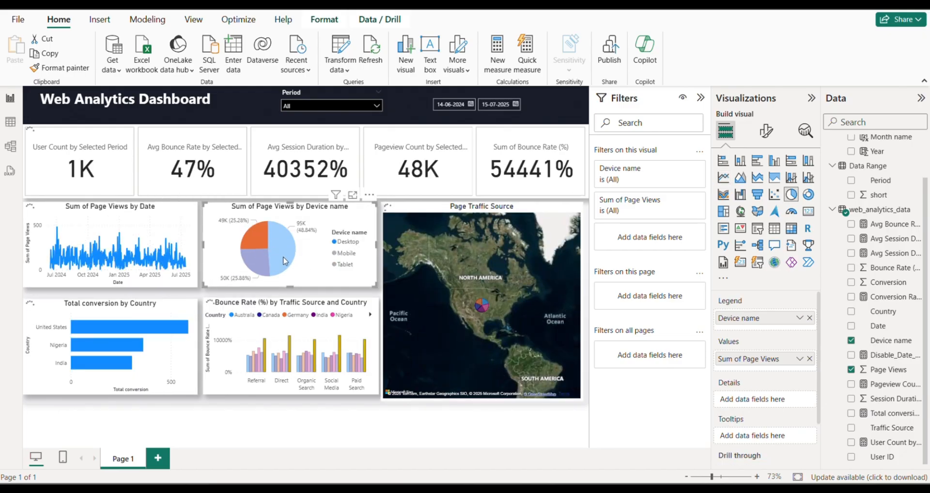
{"action": "left_click", "coordinate": [292, 257]}
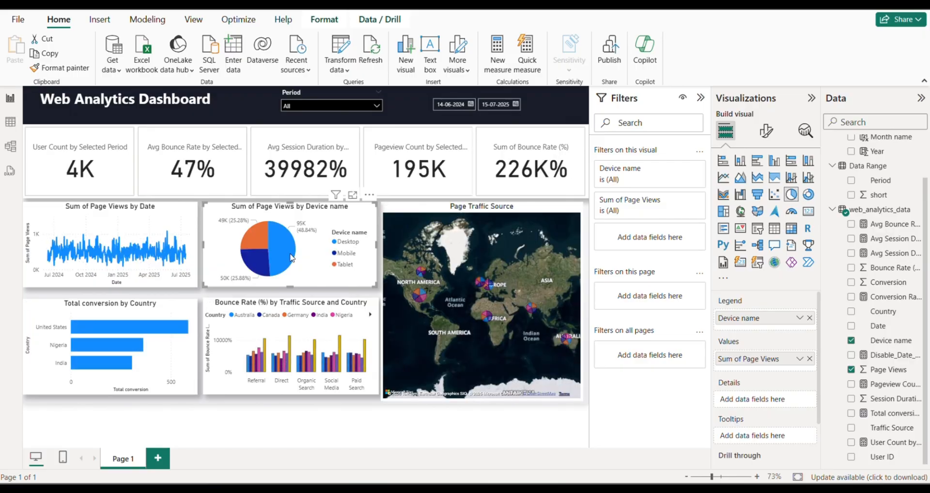
Test cross-filtering from the map's United States bubble and from the Tablet slice of the device pie chart, and clear the selection
{"action": "left_click", "coordinate": [419, 298]}
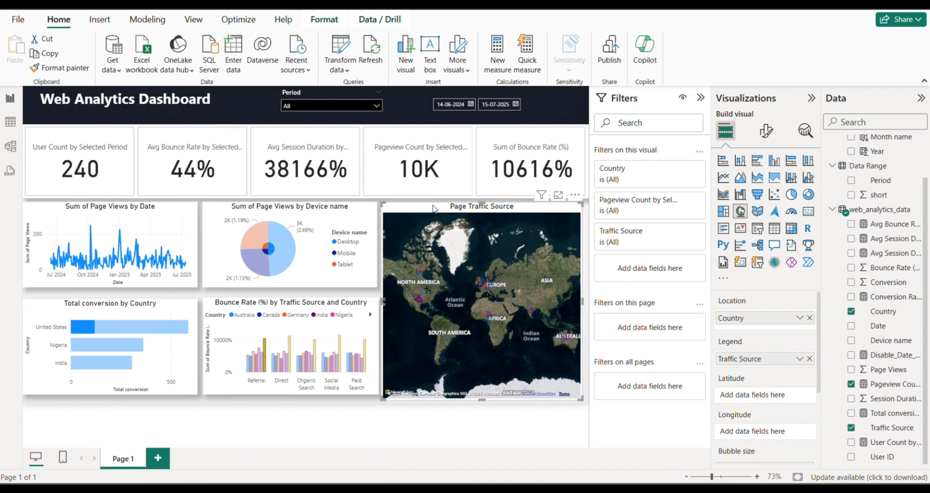
{"action": "left_click", "coordinate": [230, 247]}
{"action": "left_click", "coordinate": [95, 152]}
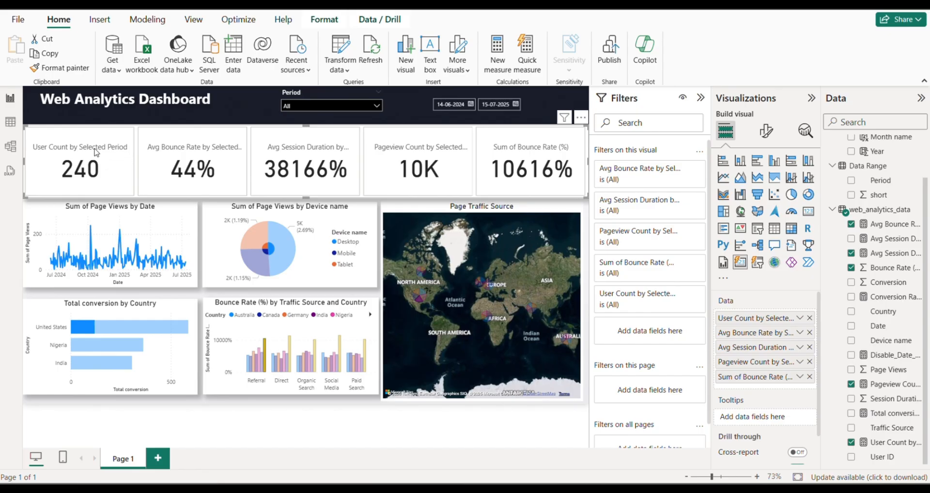
{"action": "left_click", "coordinate": [267, 236]}
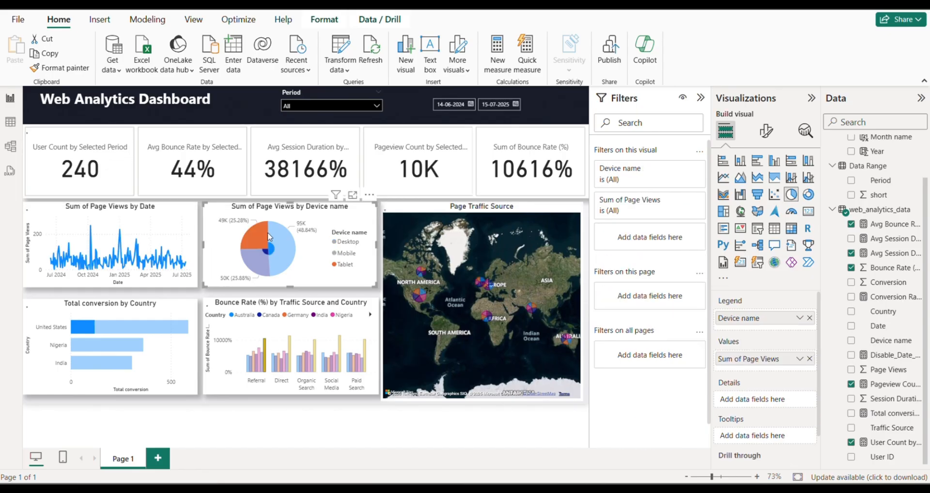
{"action": "mouse_move", "coordinate": [265, 243]}
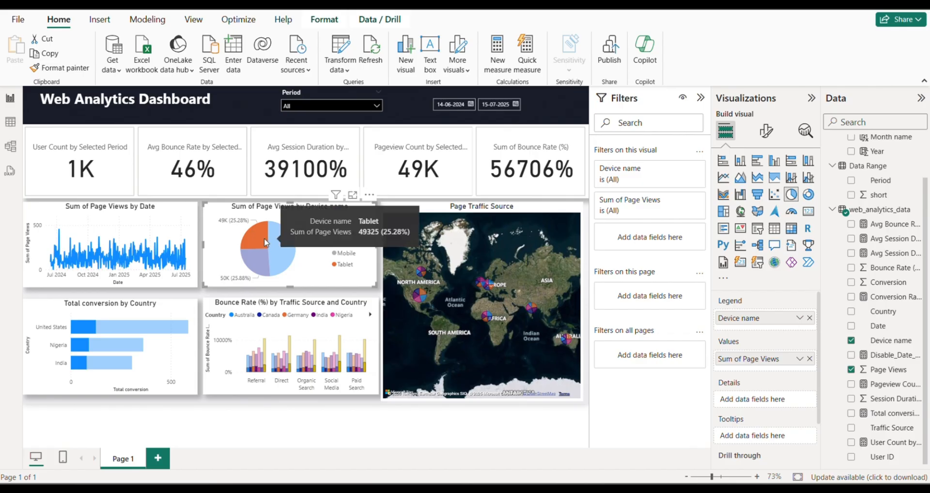
{"action": "left_click", "coordinate": [265, 243]}
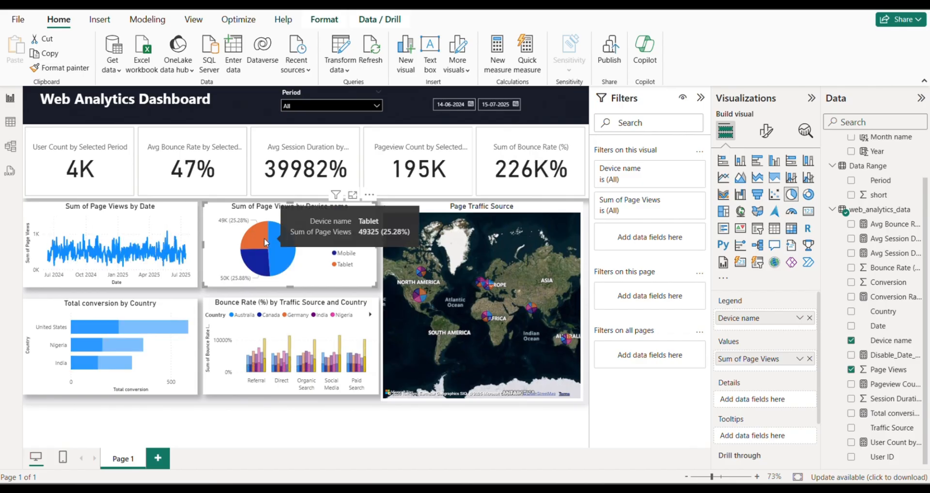